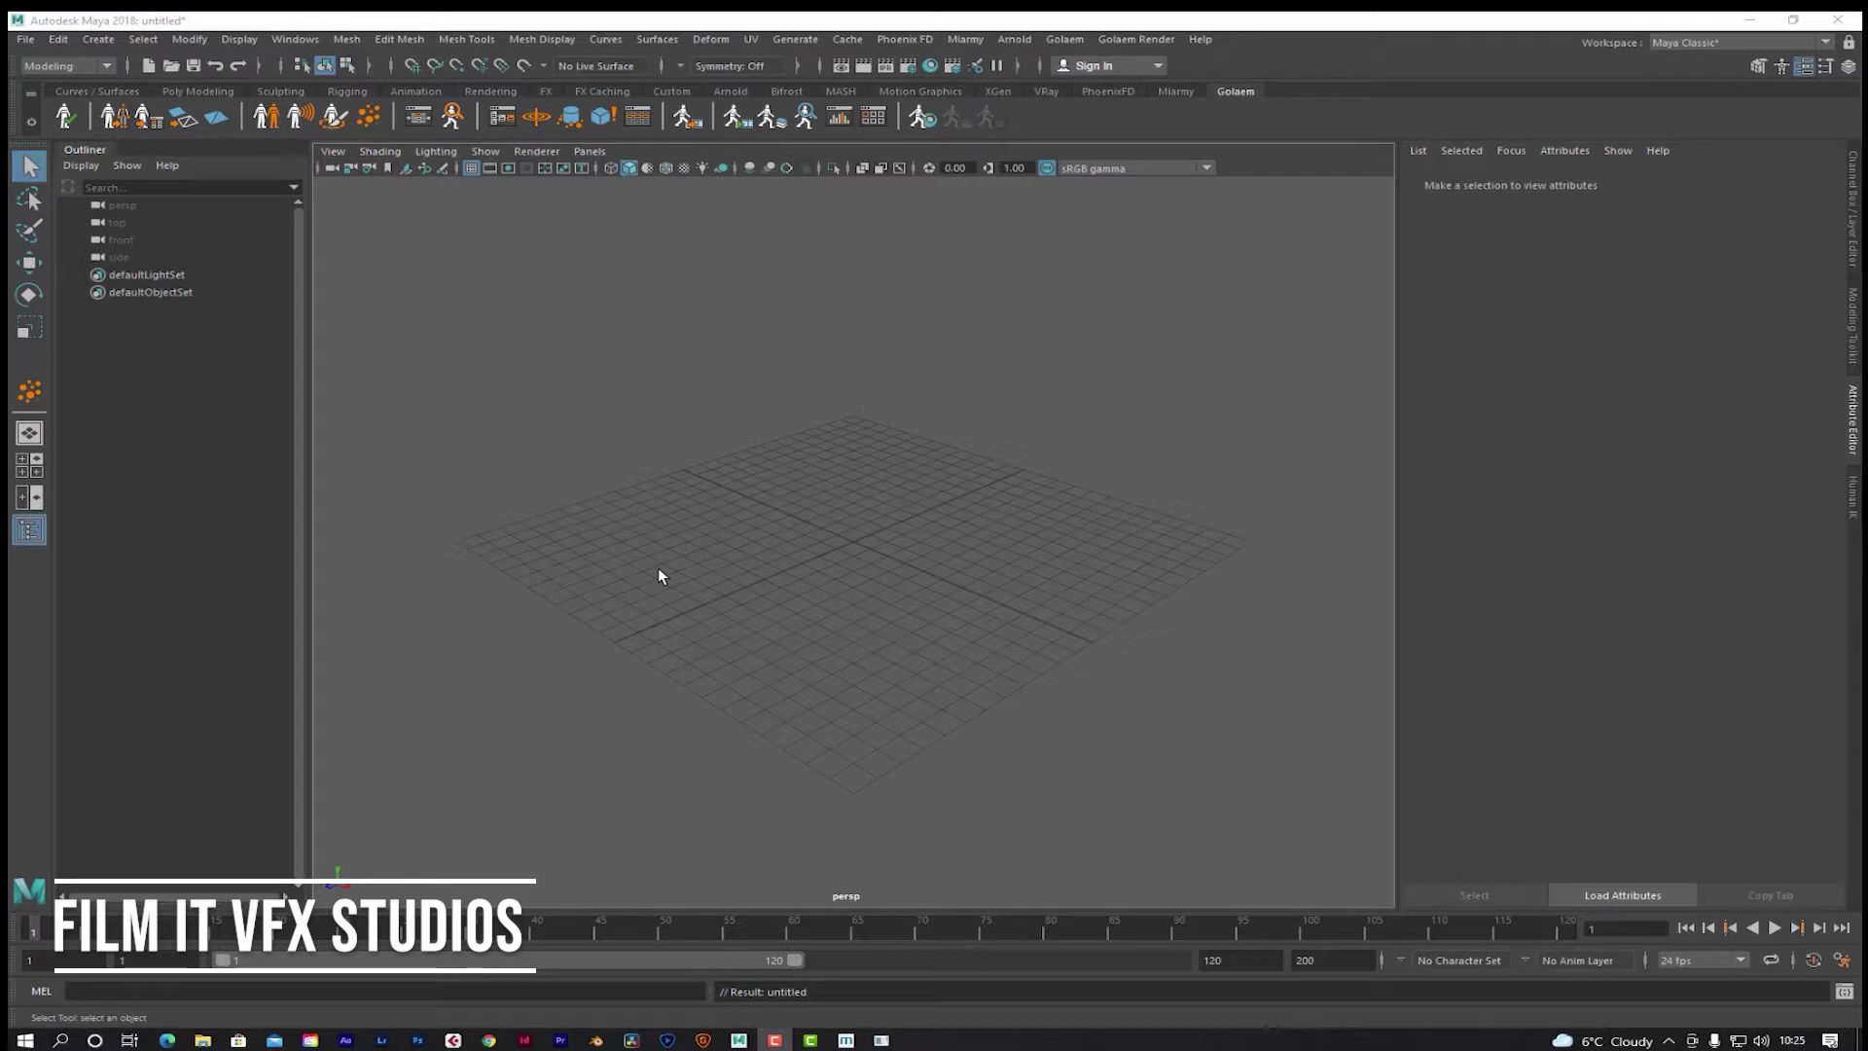
scroll(839, 572, "up", 2)
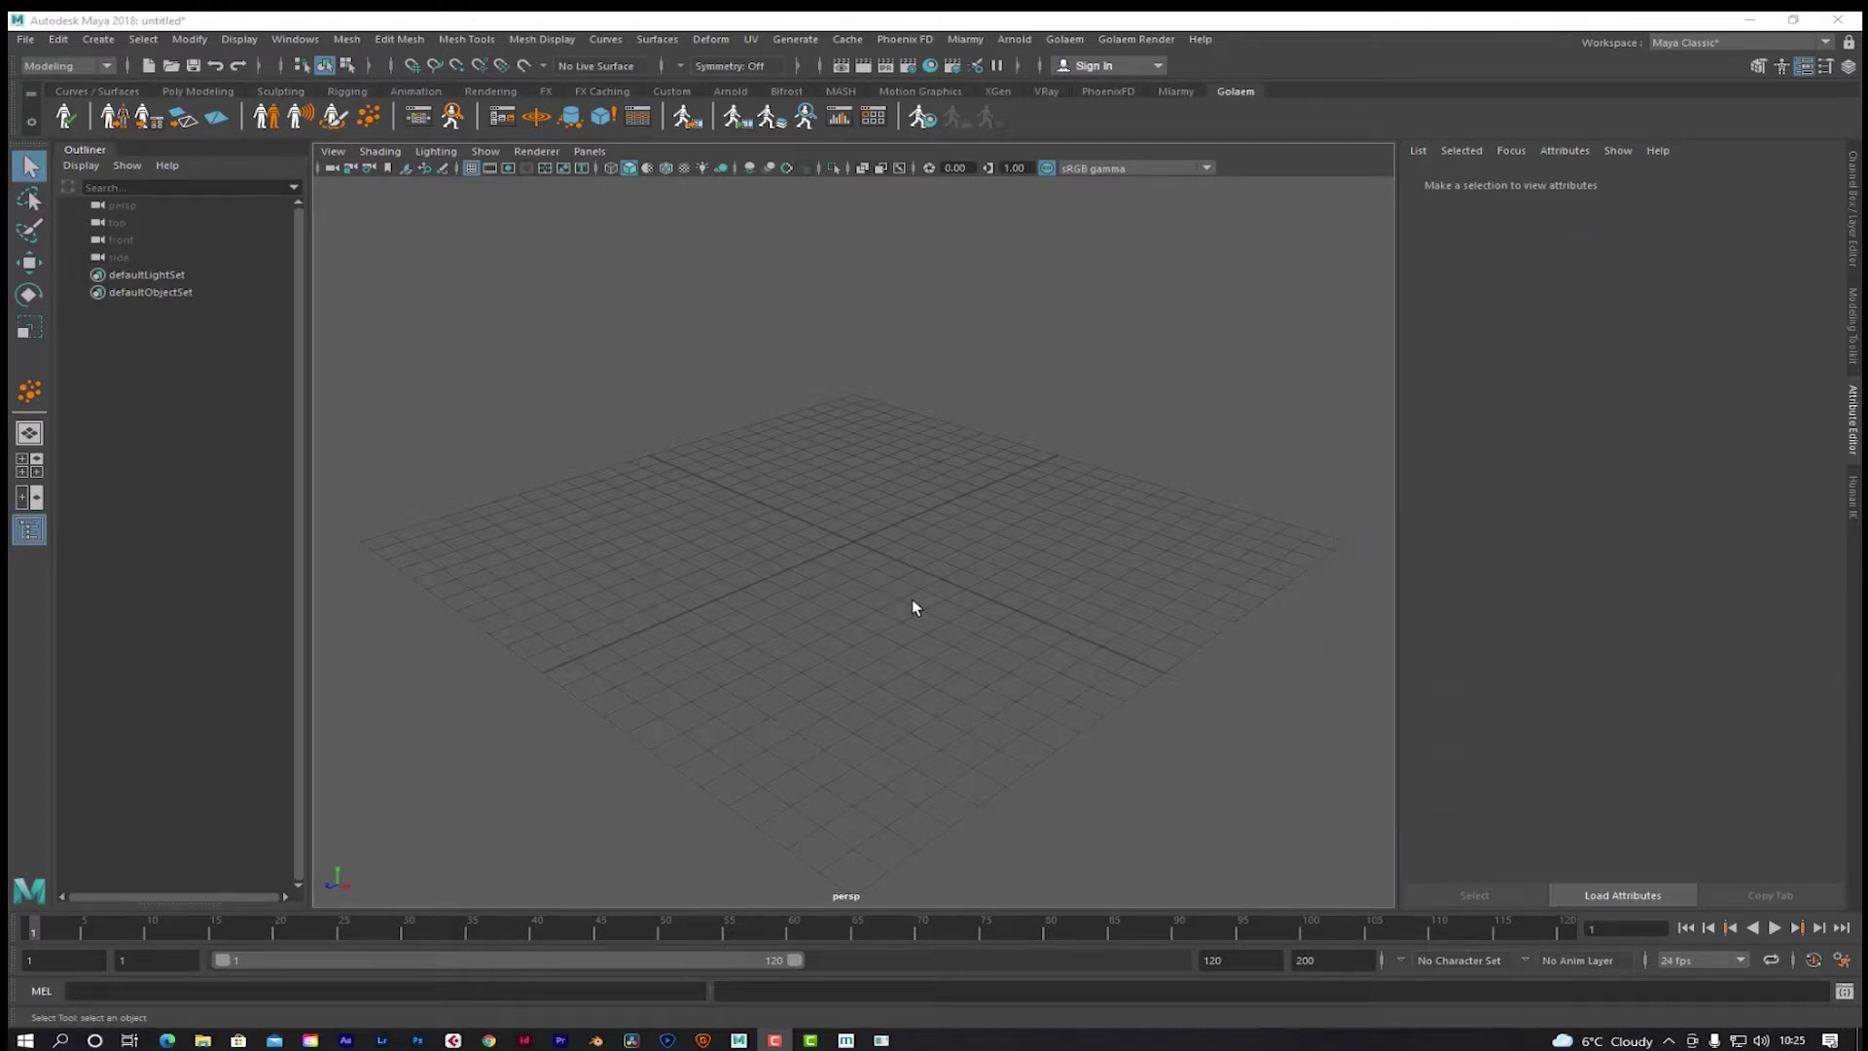
left_click_drag(912, 607, 807, 611, "alt")
key("super")
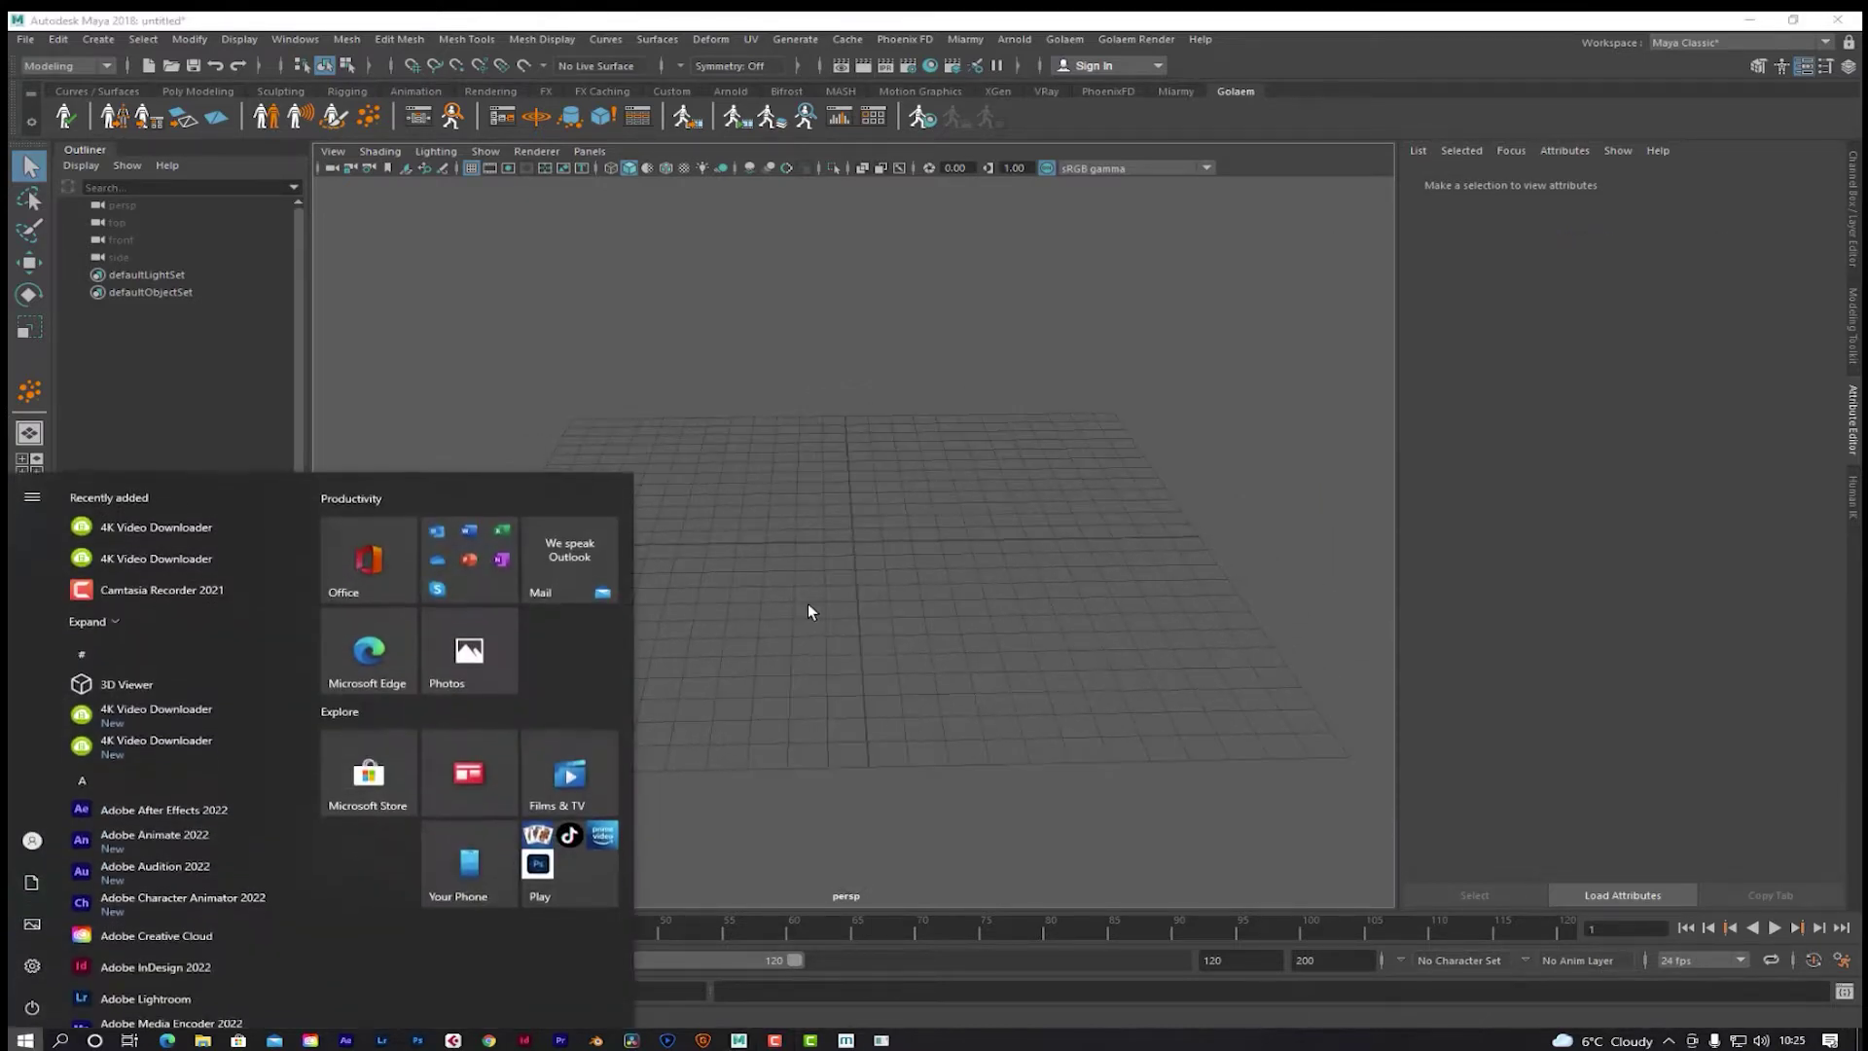
key("super")
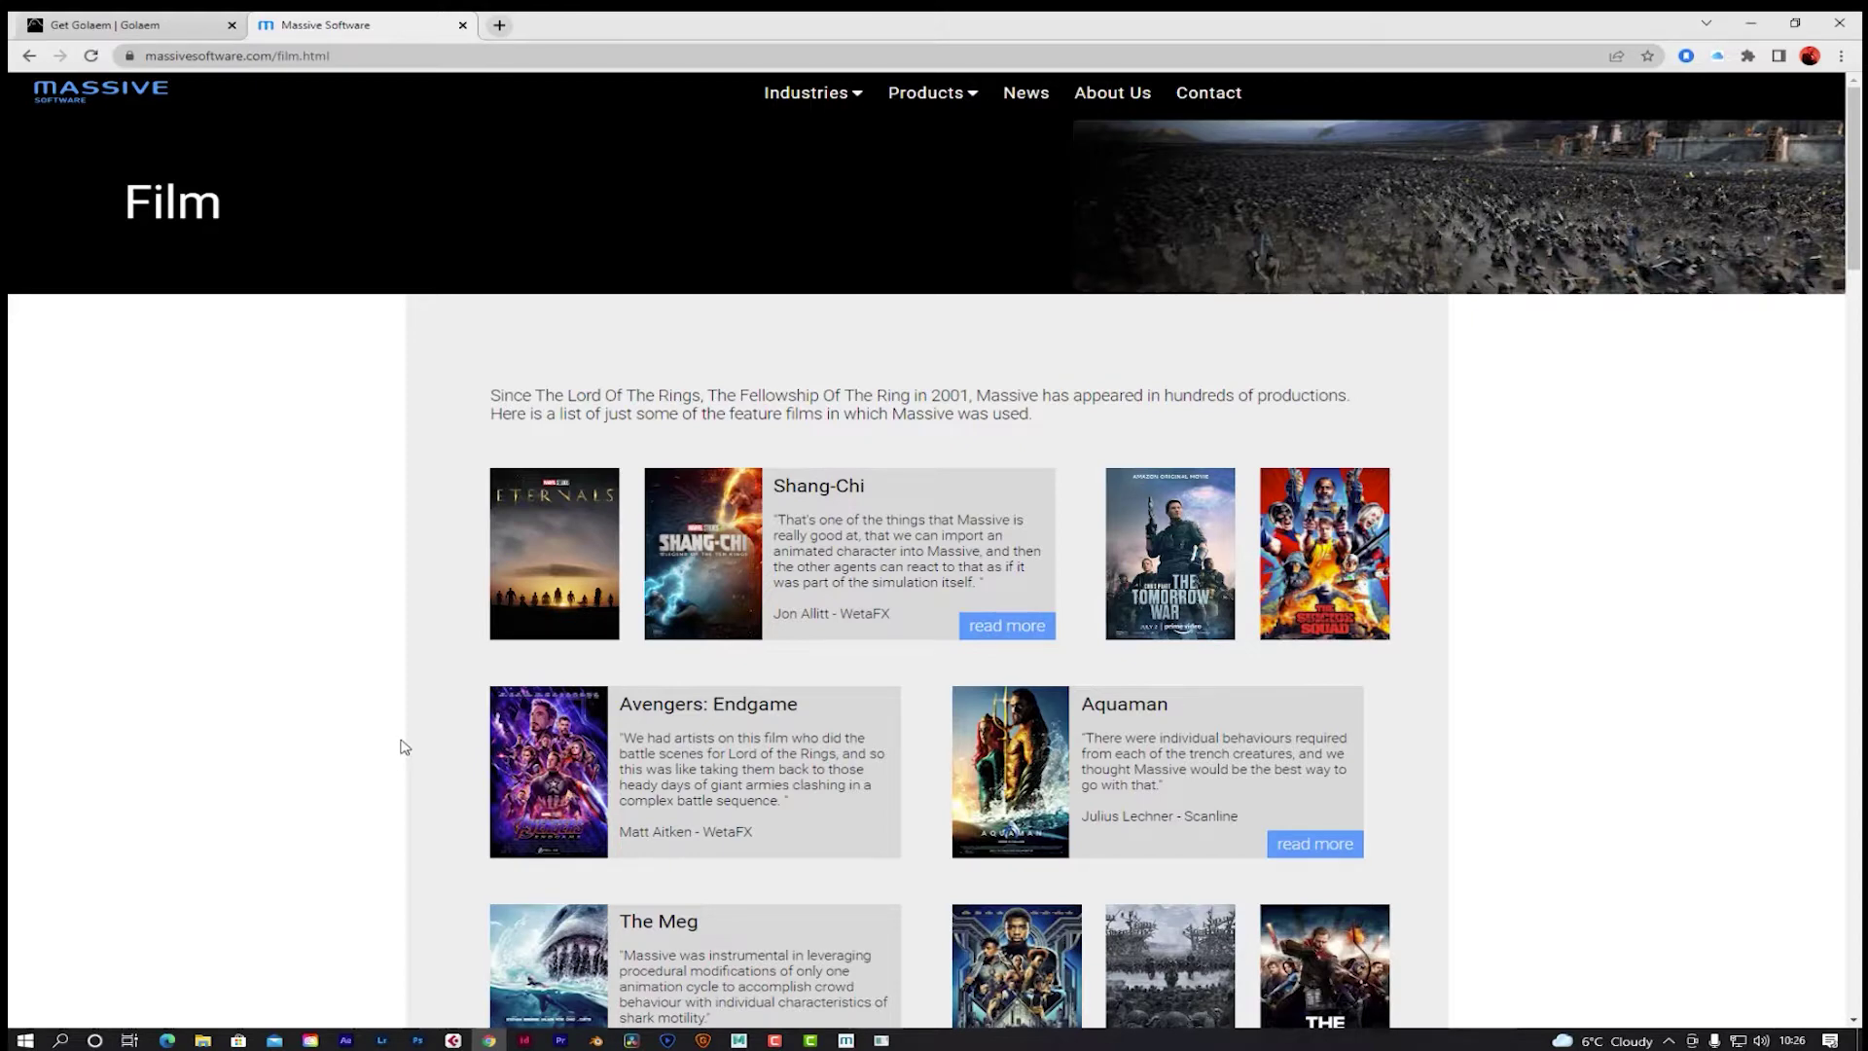
Step: Browse the Massive Software film page to examine the feature films that used its crowd simulation
scroll(421, 528, "down", 4)
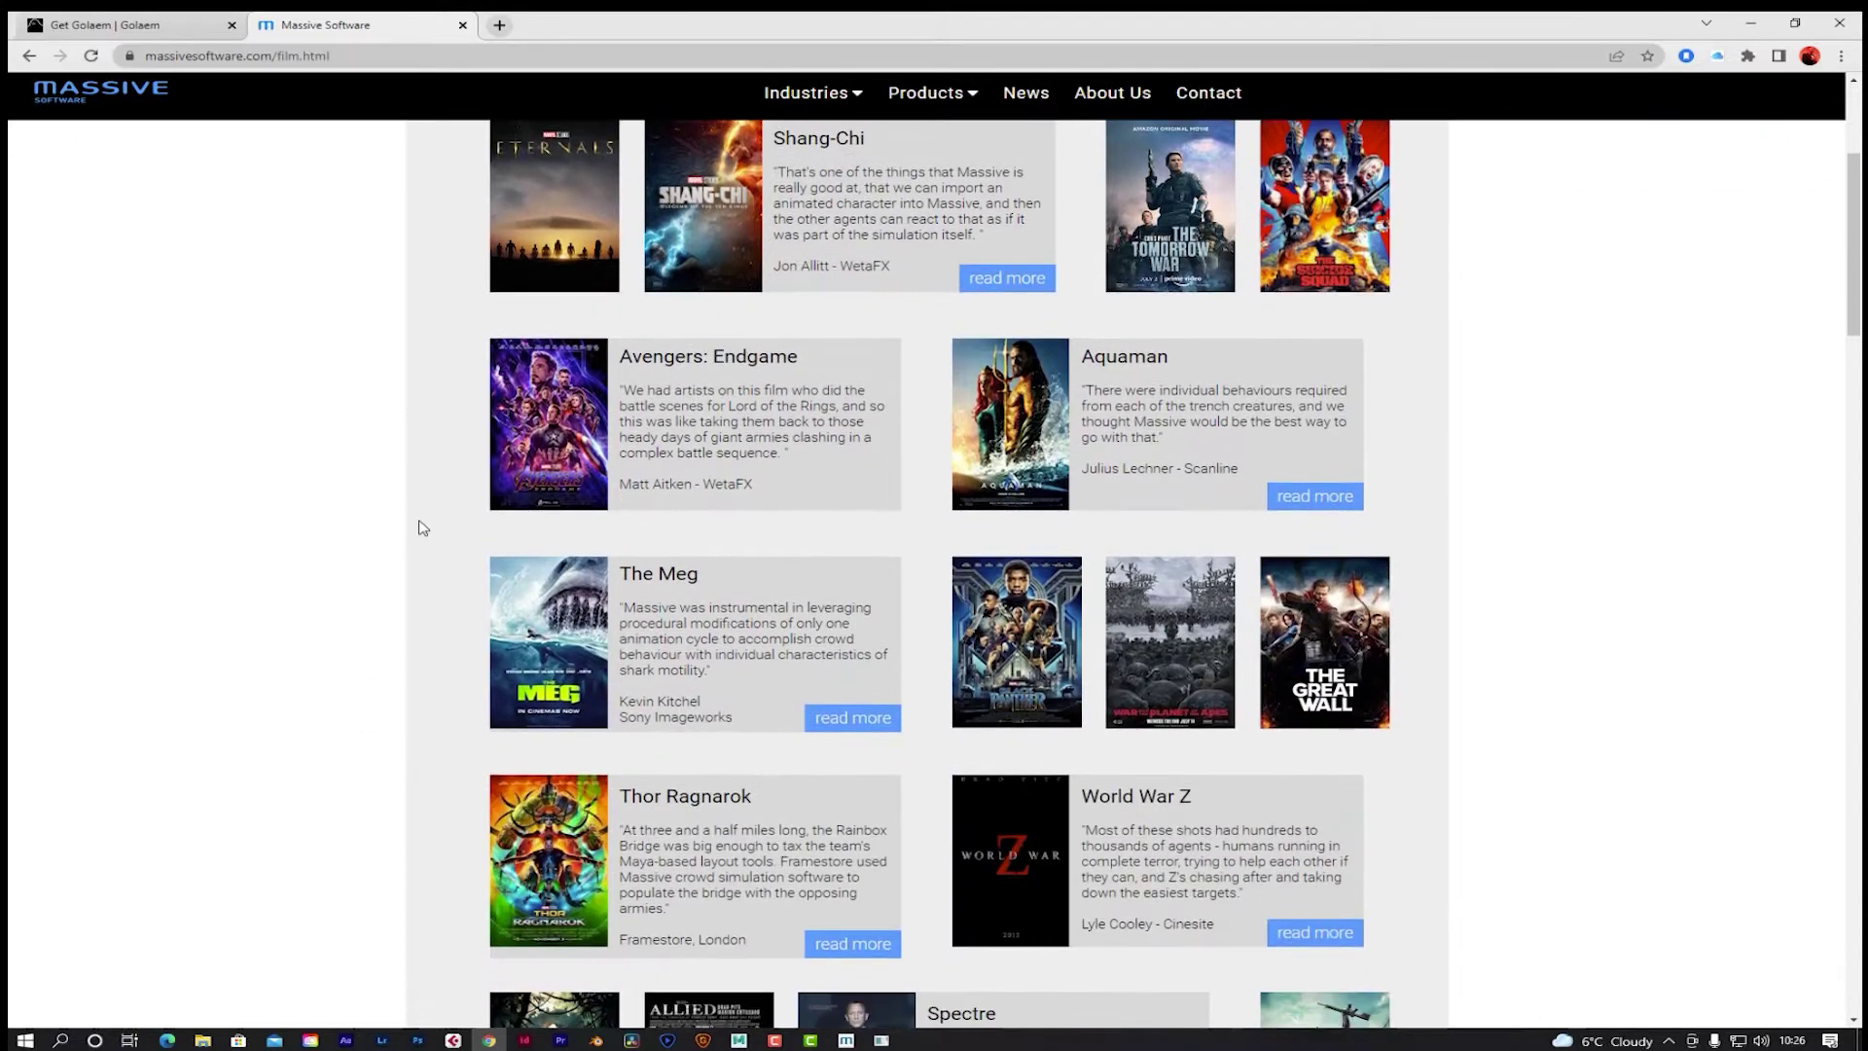
scroll(420, 528, "down", 4)
scroll(421, 528, "down", 6)
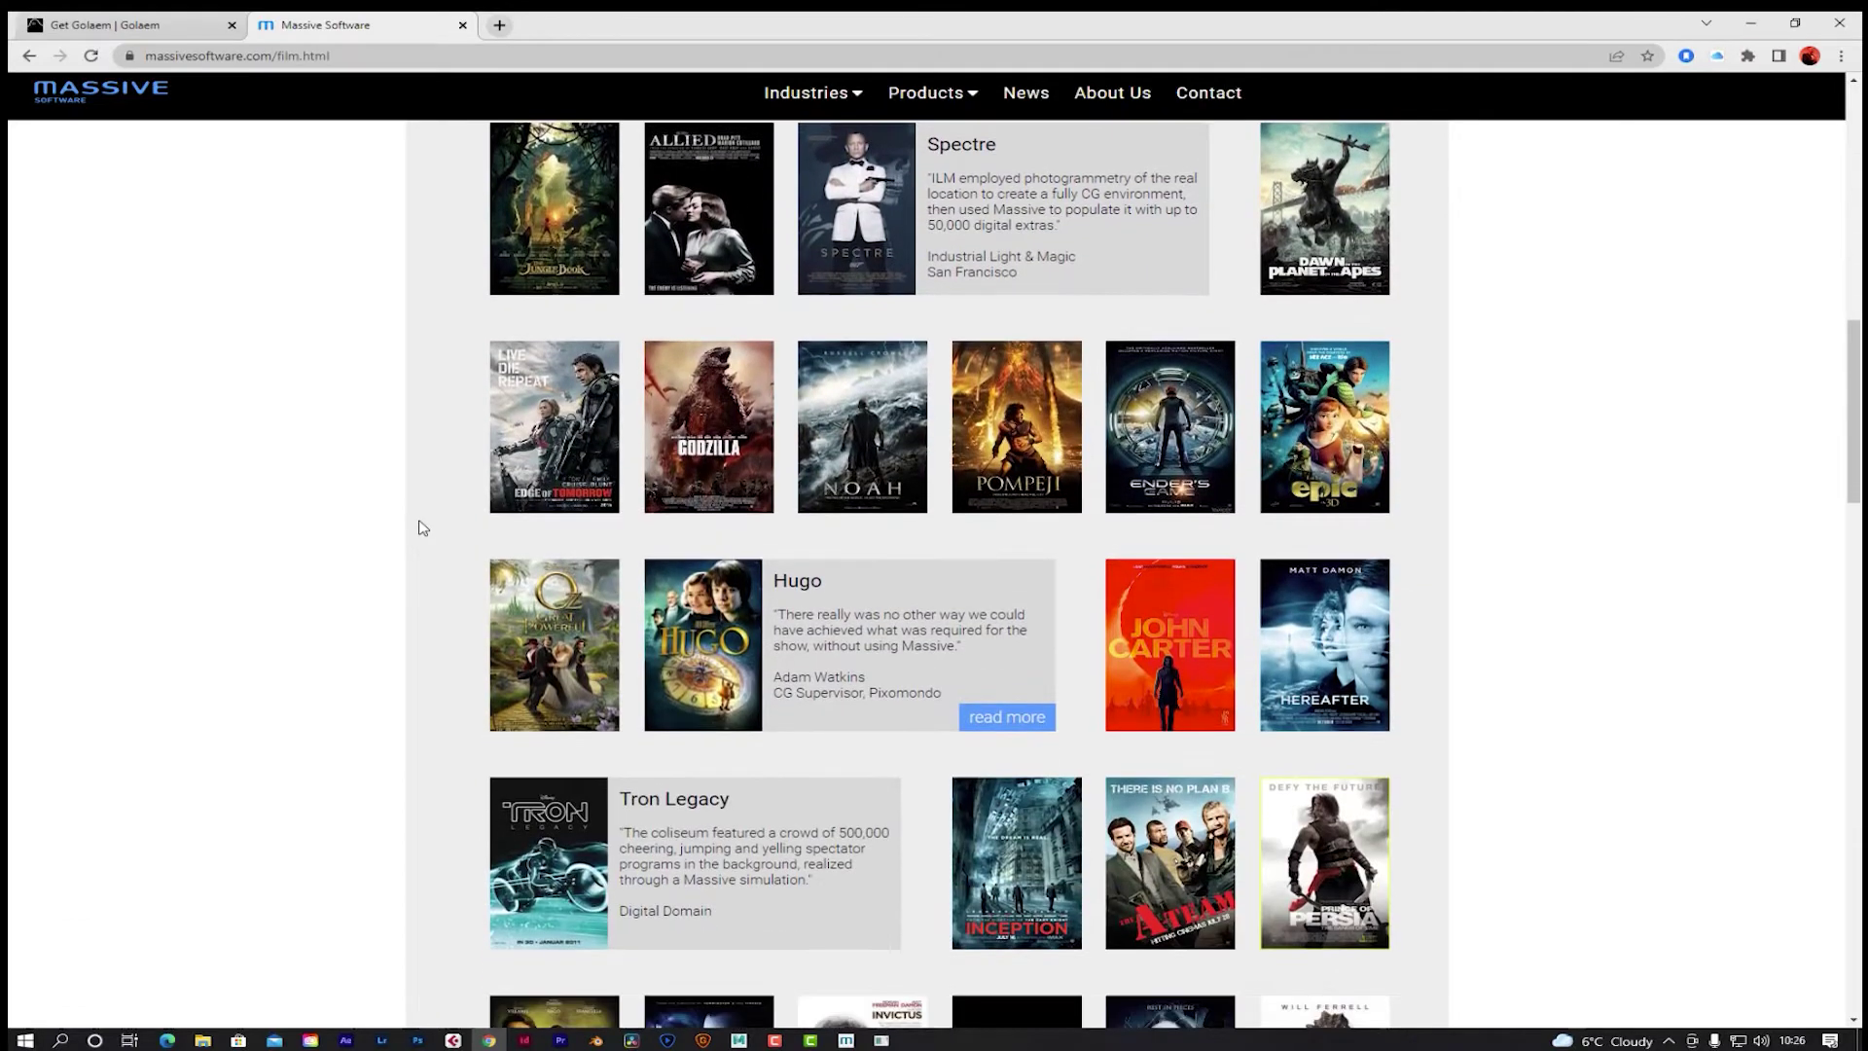
scroll(420, 528, "up", 4)
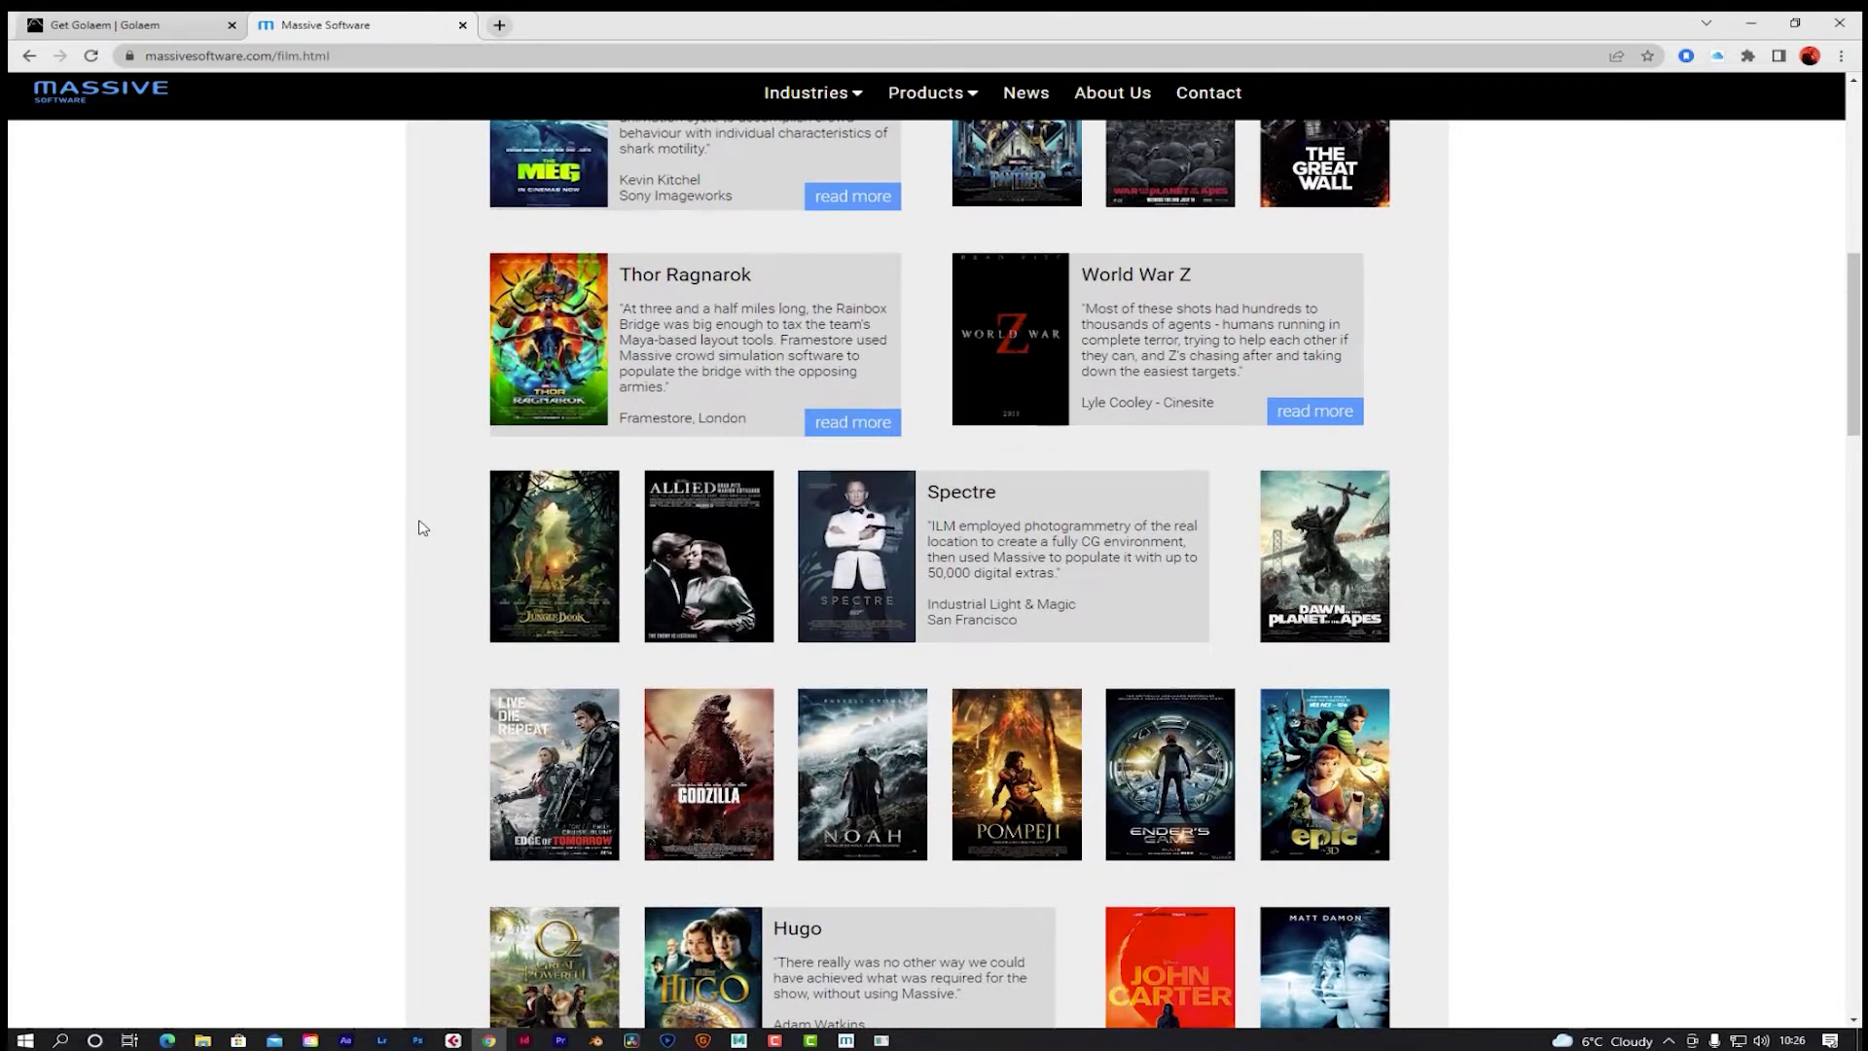
scroll(421, 528, "down", 5)
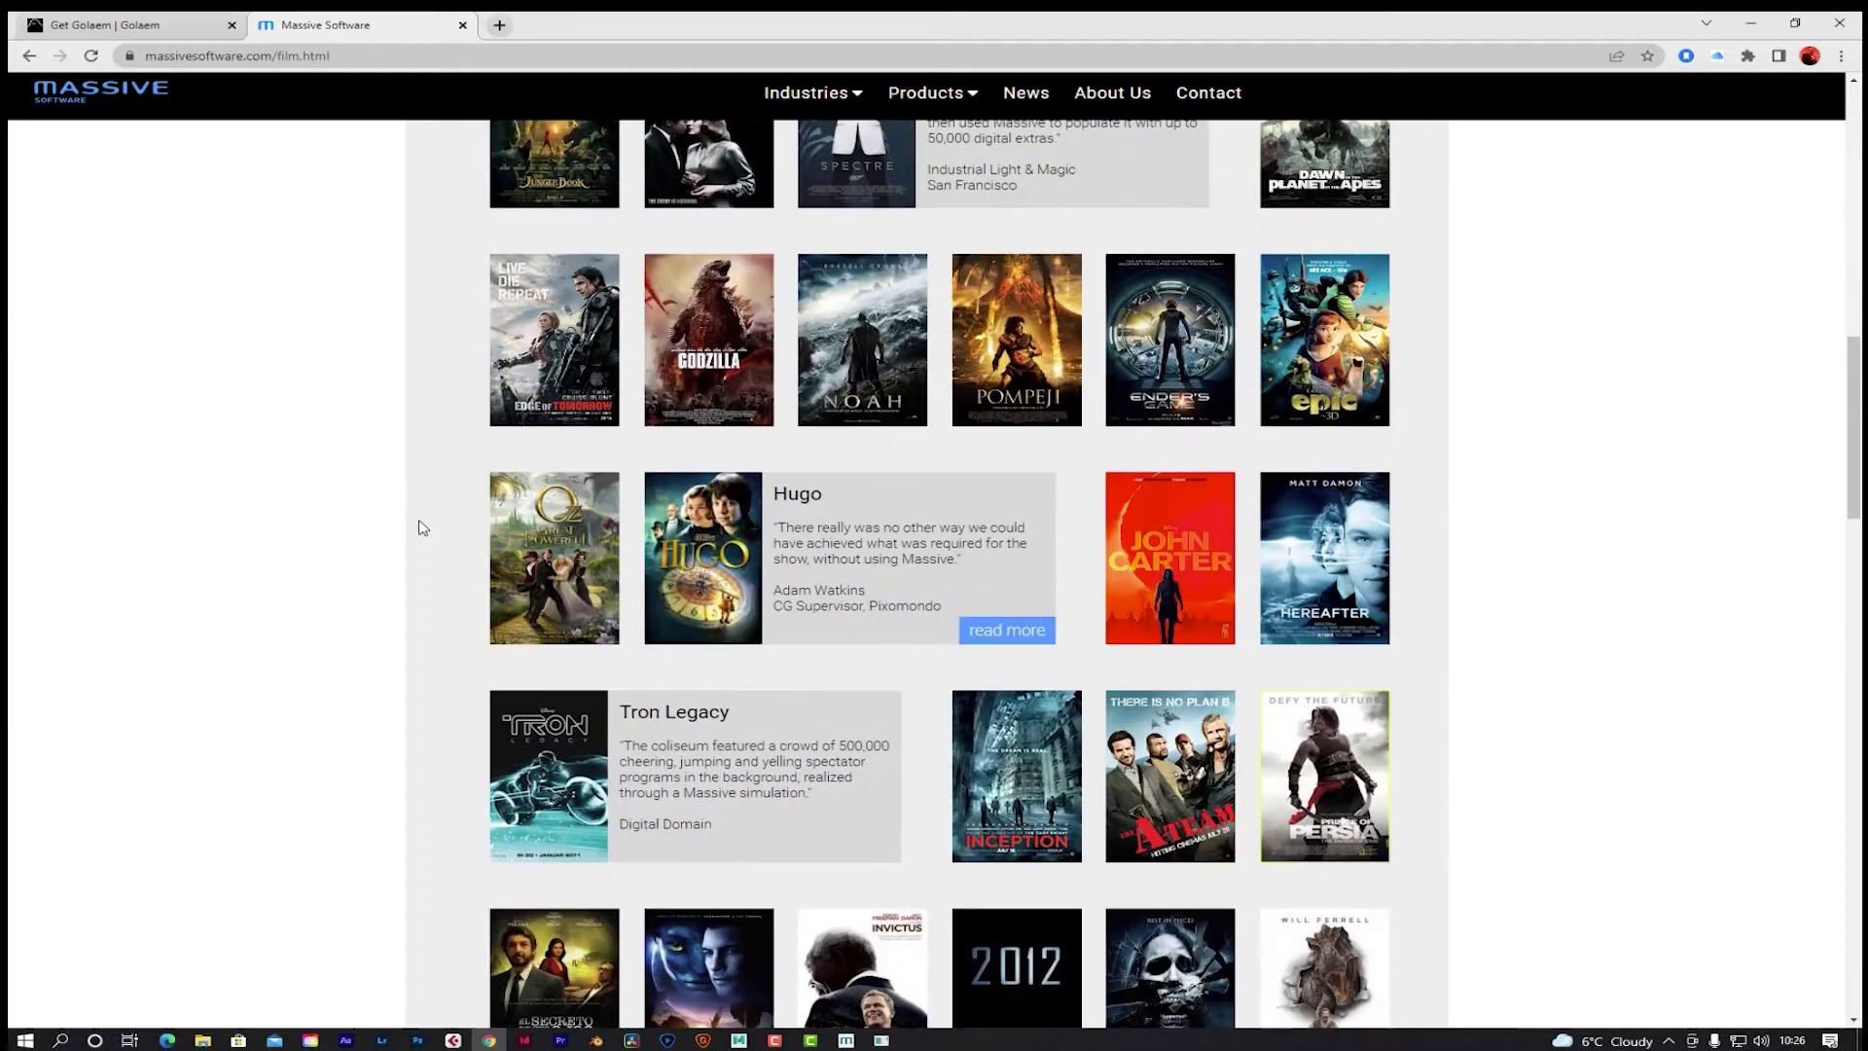
scroll(420, 528, "up", 5)
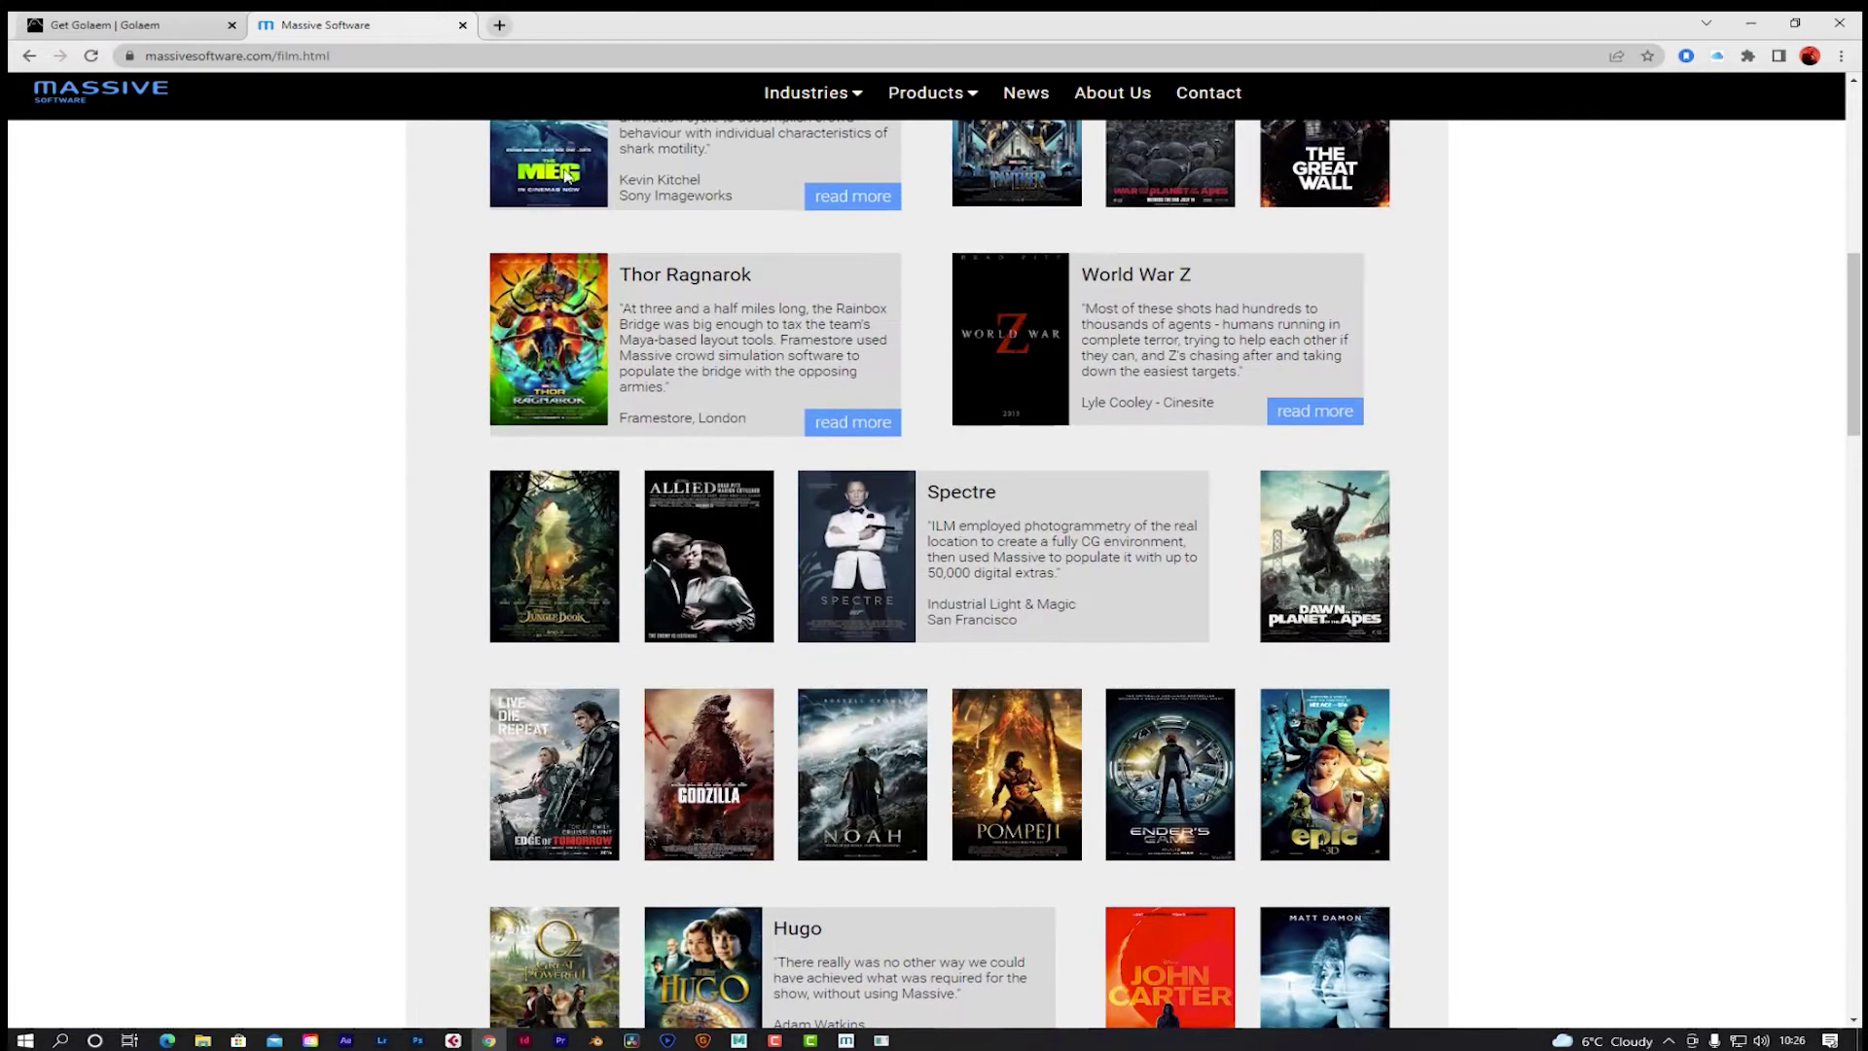
scroll(639, 545, "up", 2)
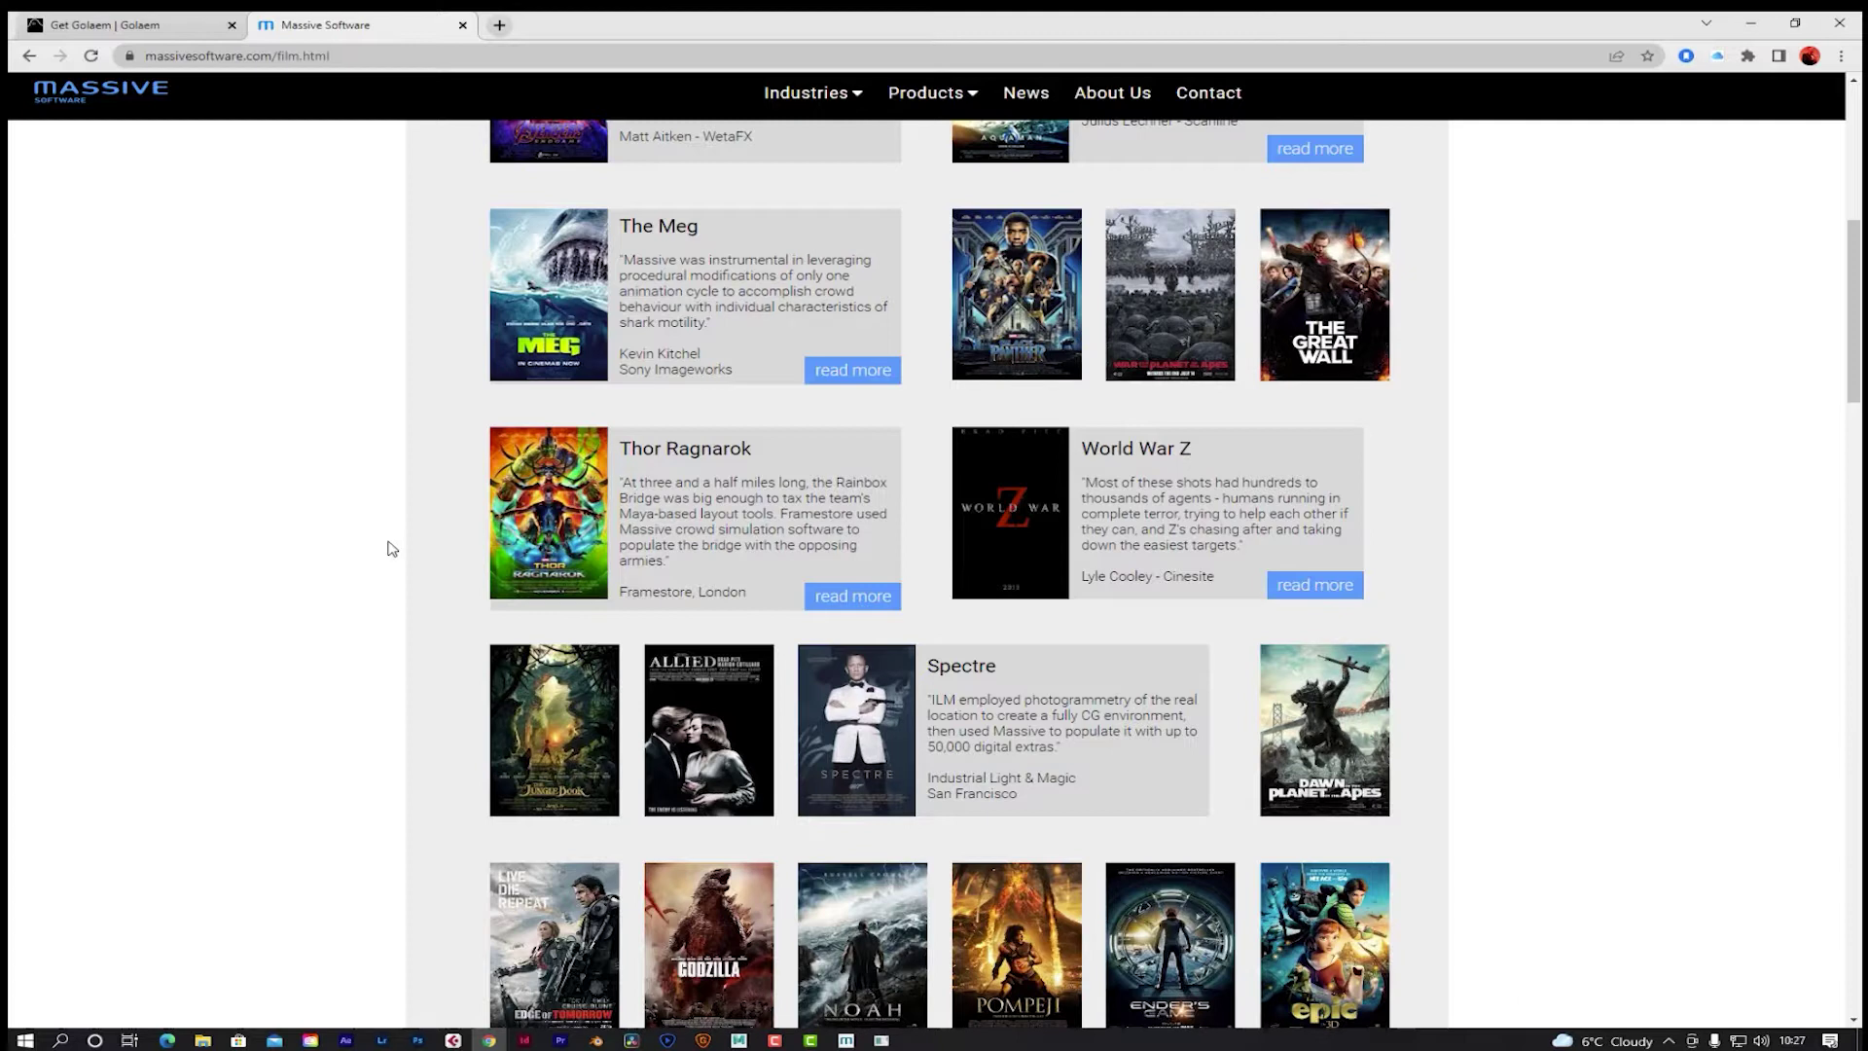
scroll(388, 547, "down", 2)
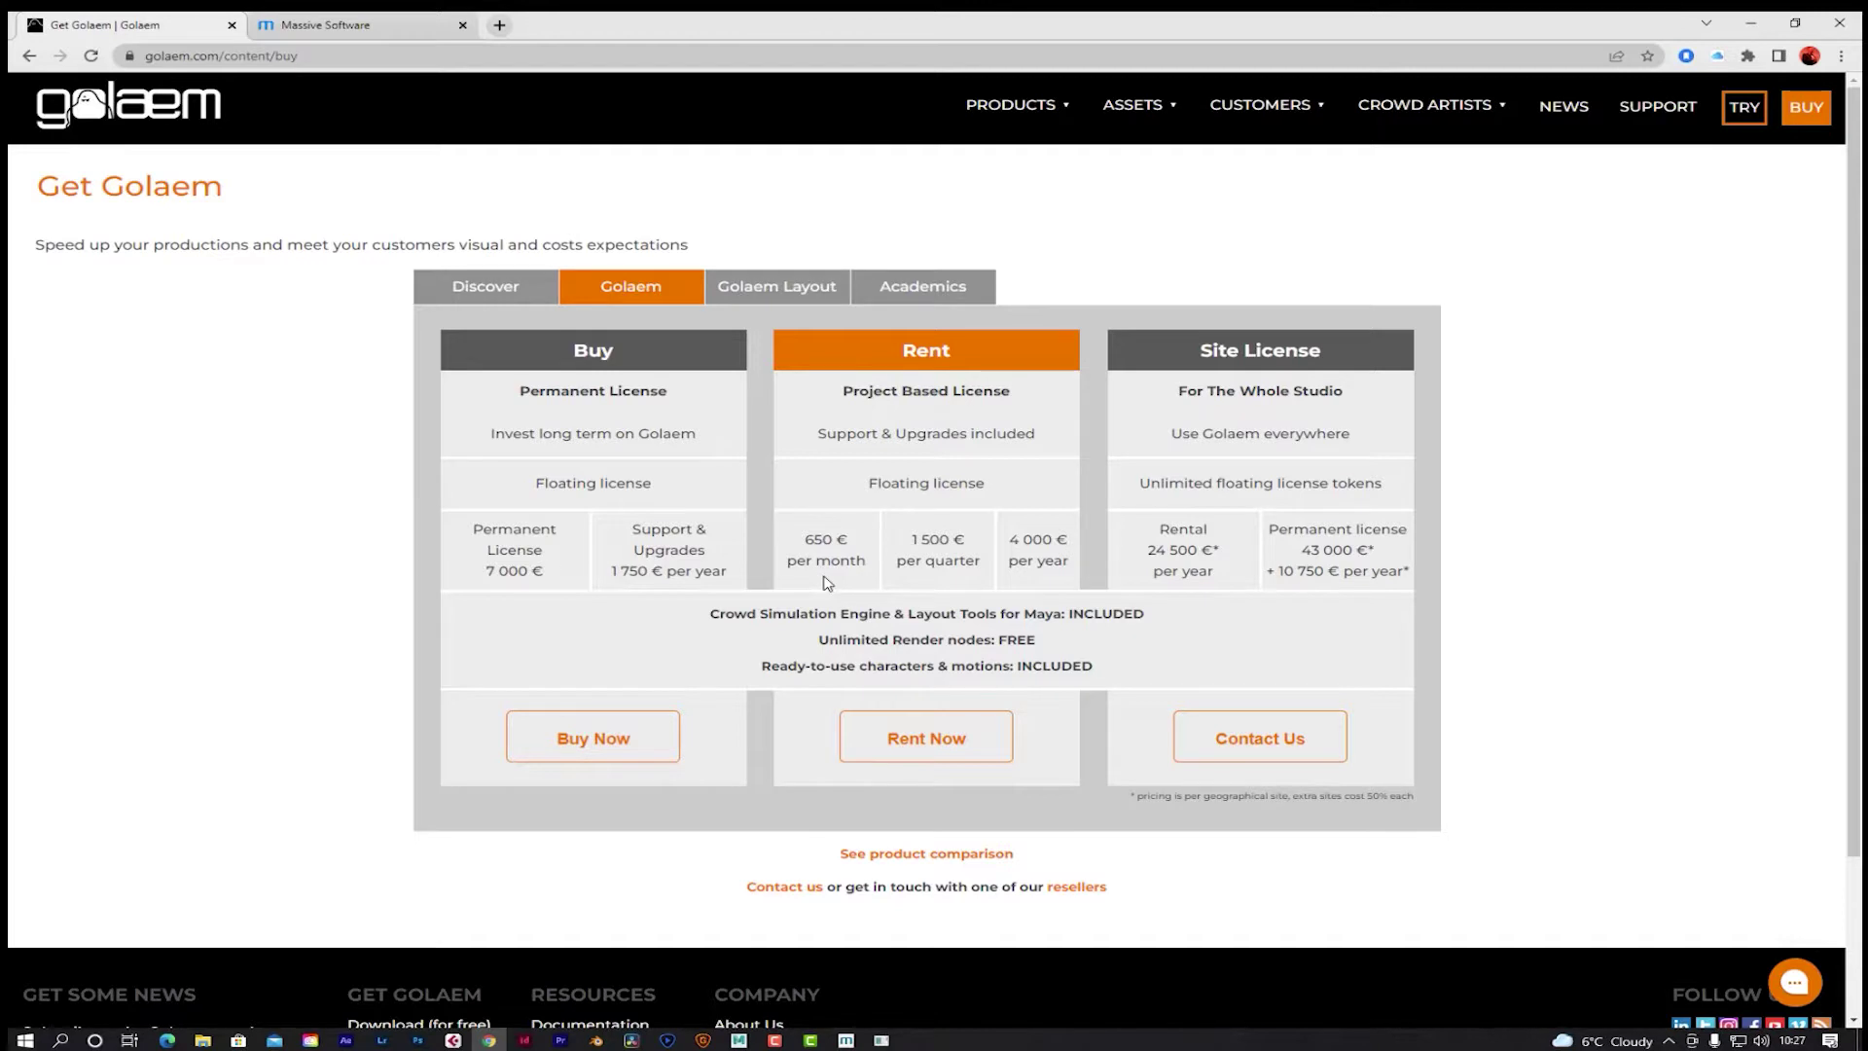
Step: Review the Golaem licence pricing, and open the free trial page to look through its request form
scroll(837, 548, "down", 1)
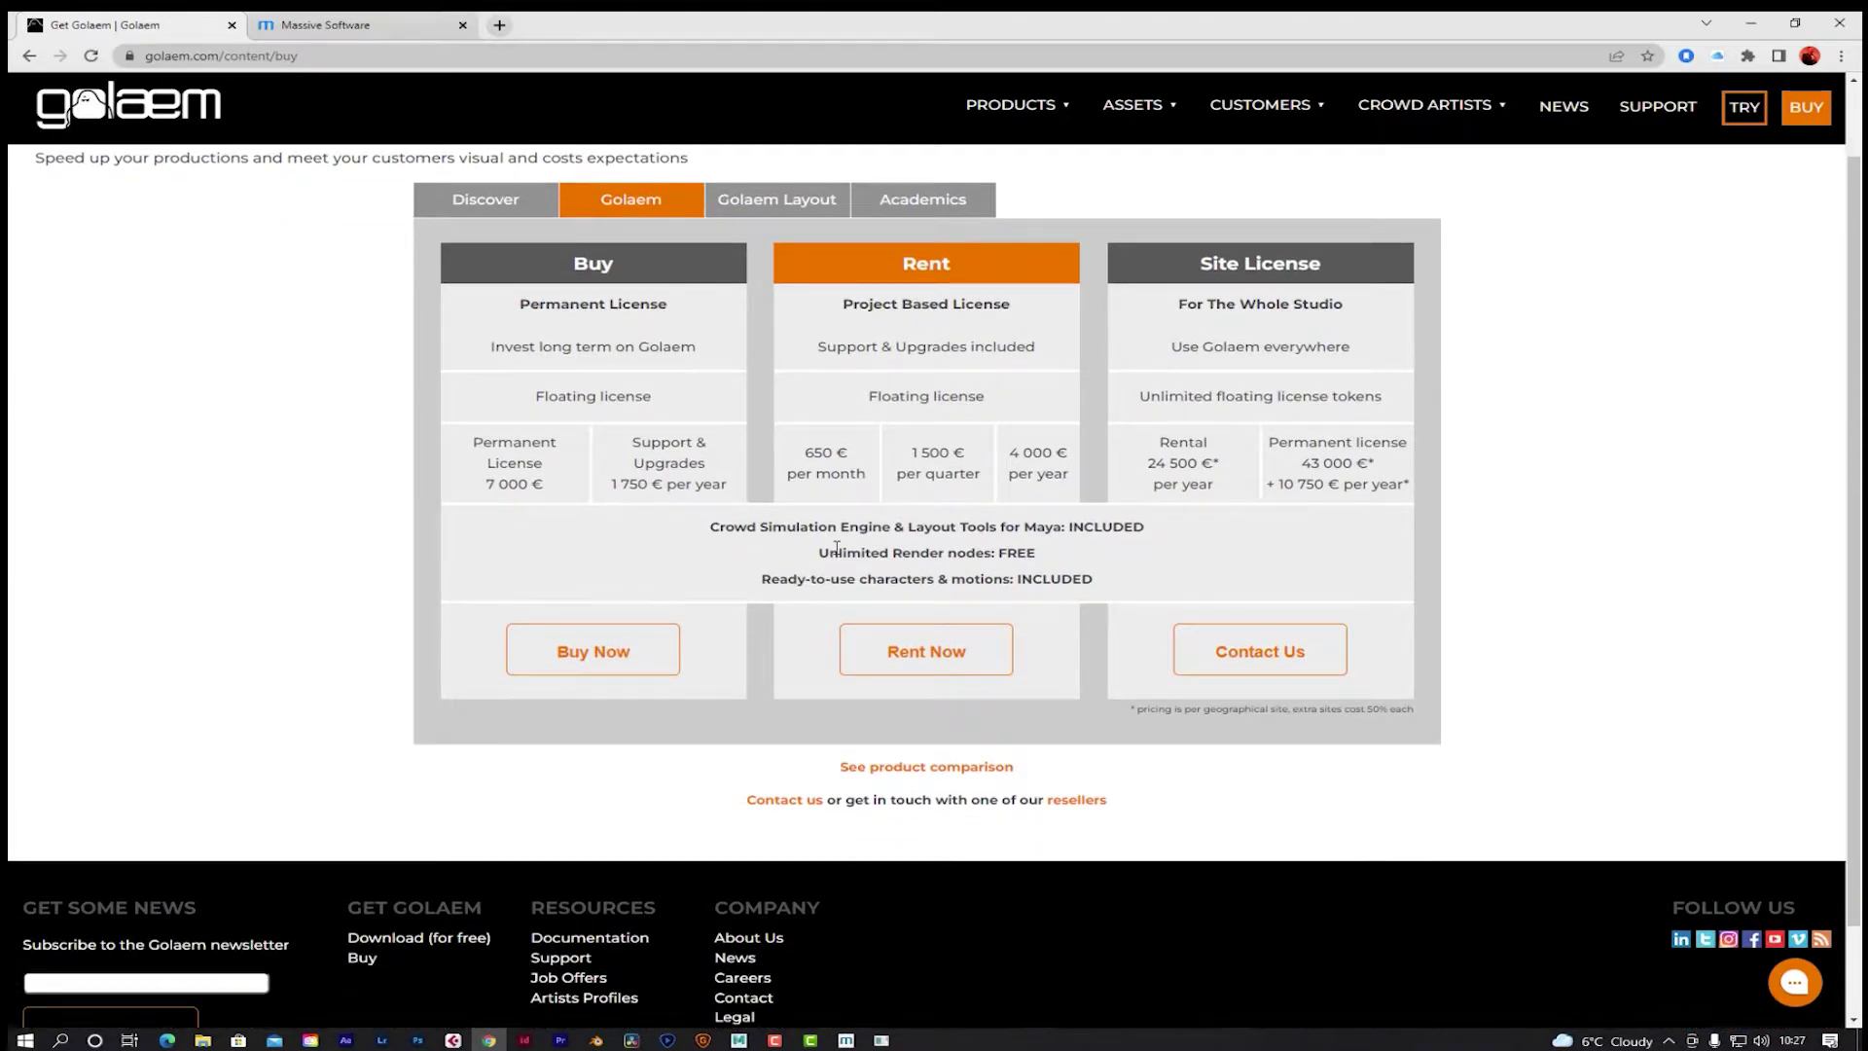
scroll(837, 547, "up", 1)
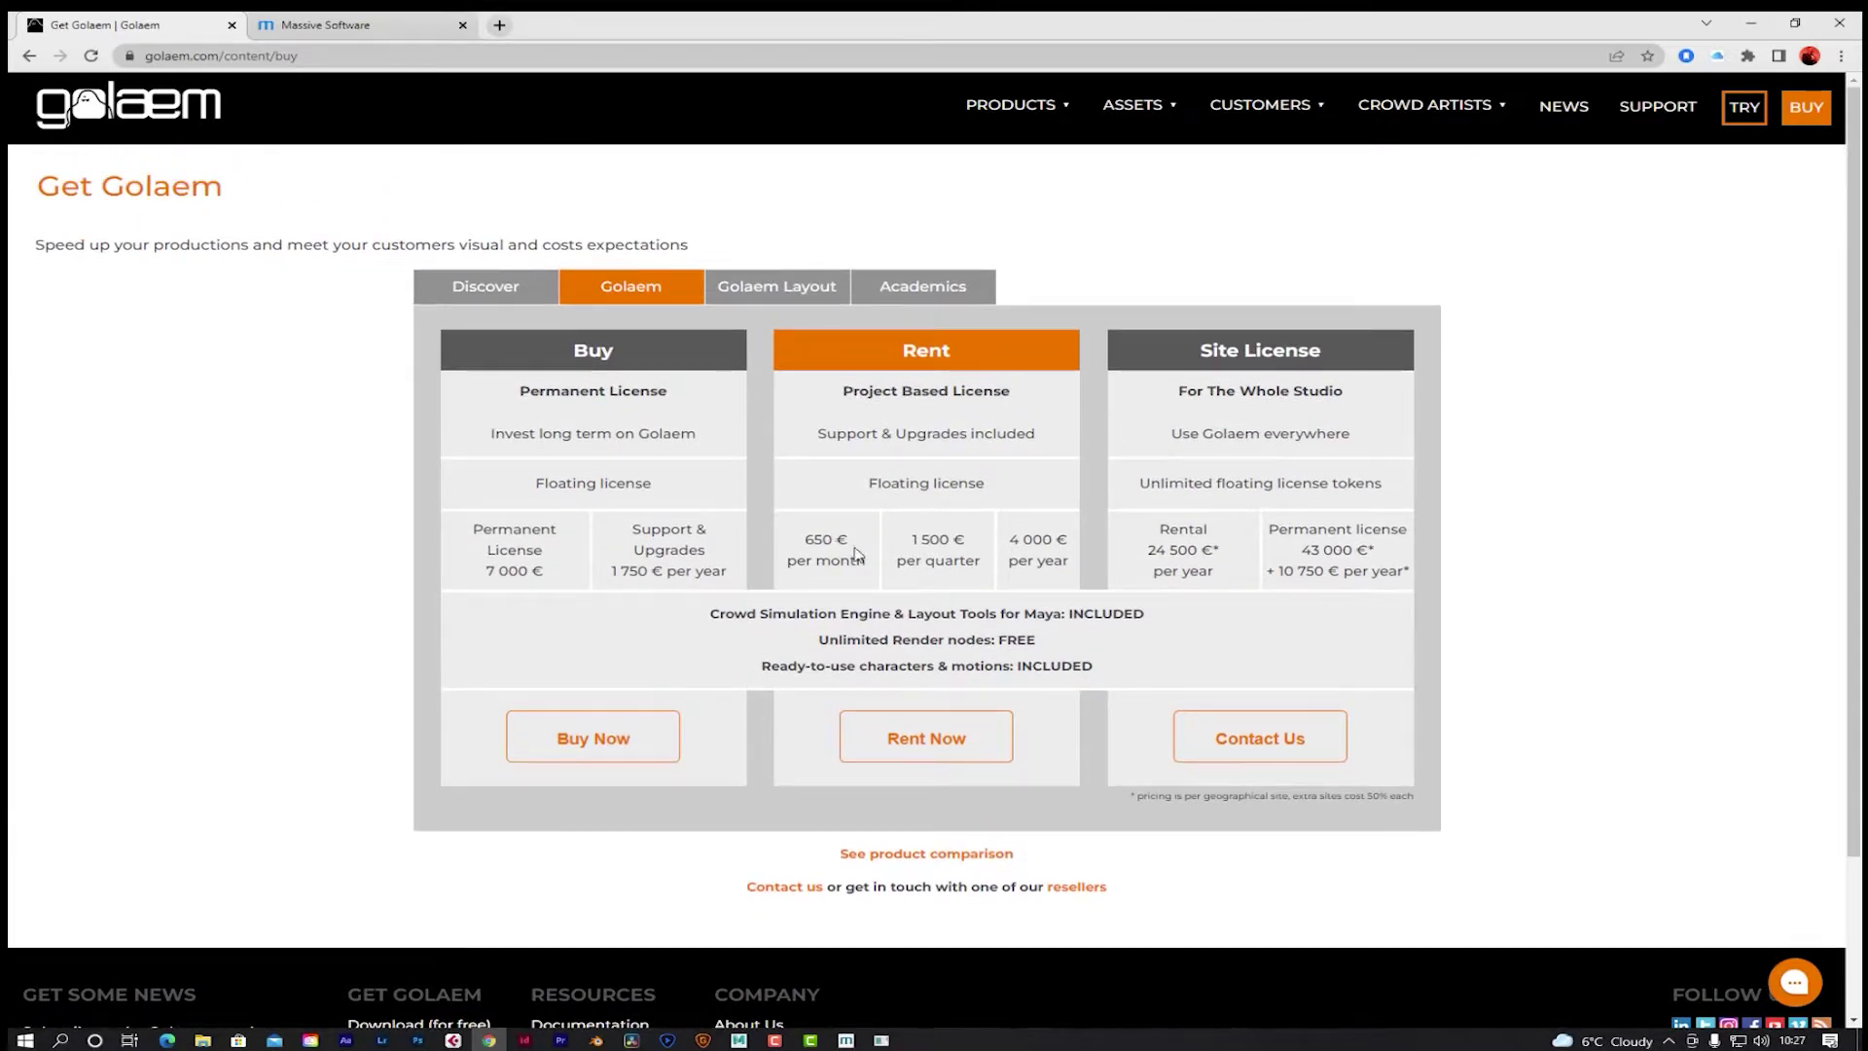
left_click(1732, 125)
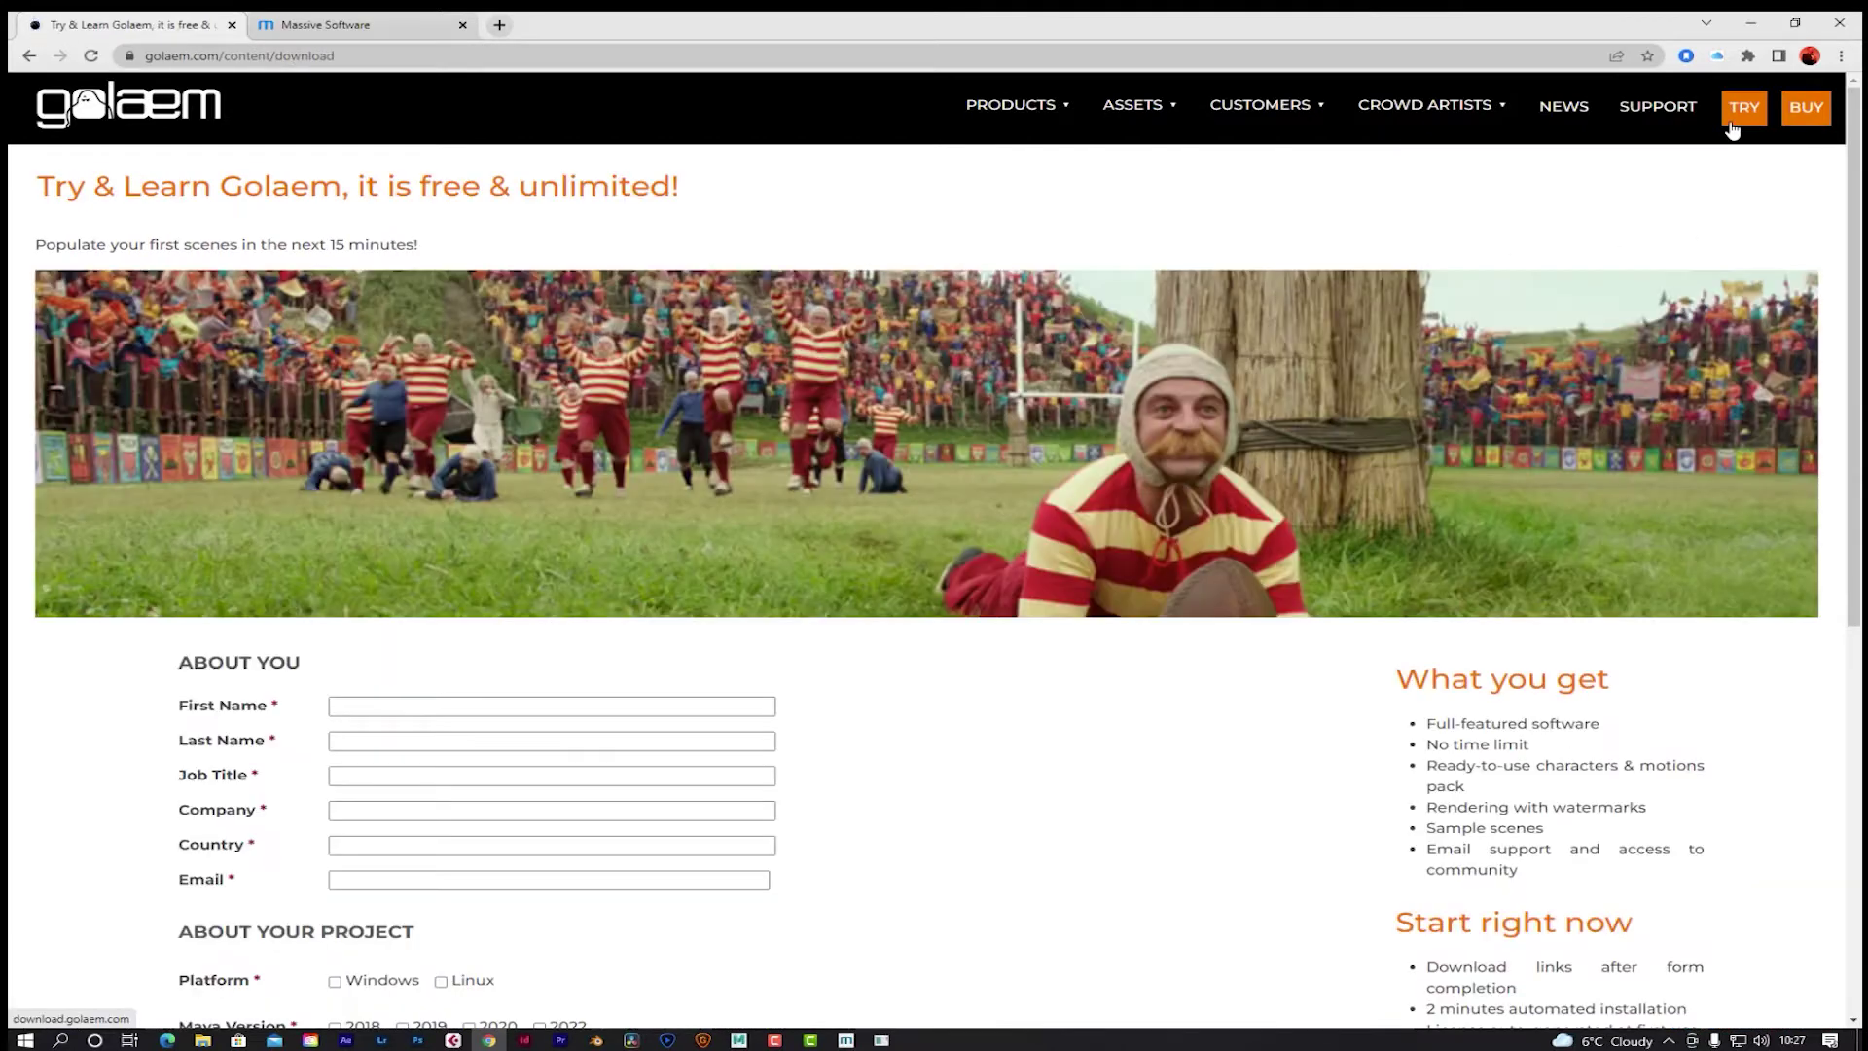
scroll(1031, 700, "down", 4)
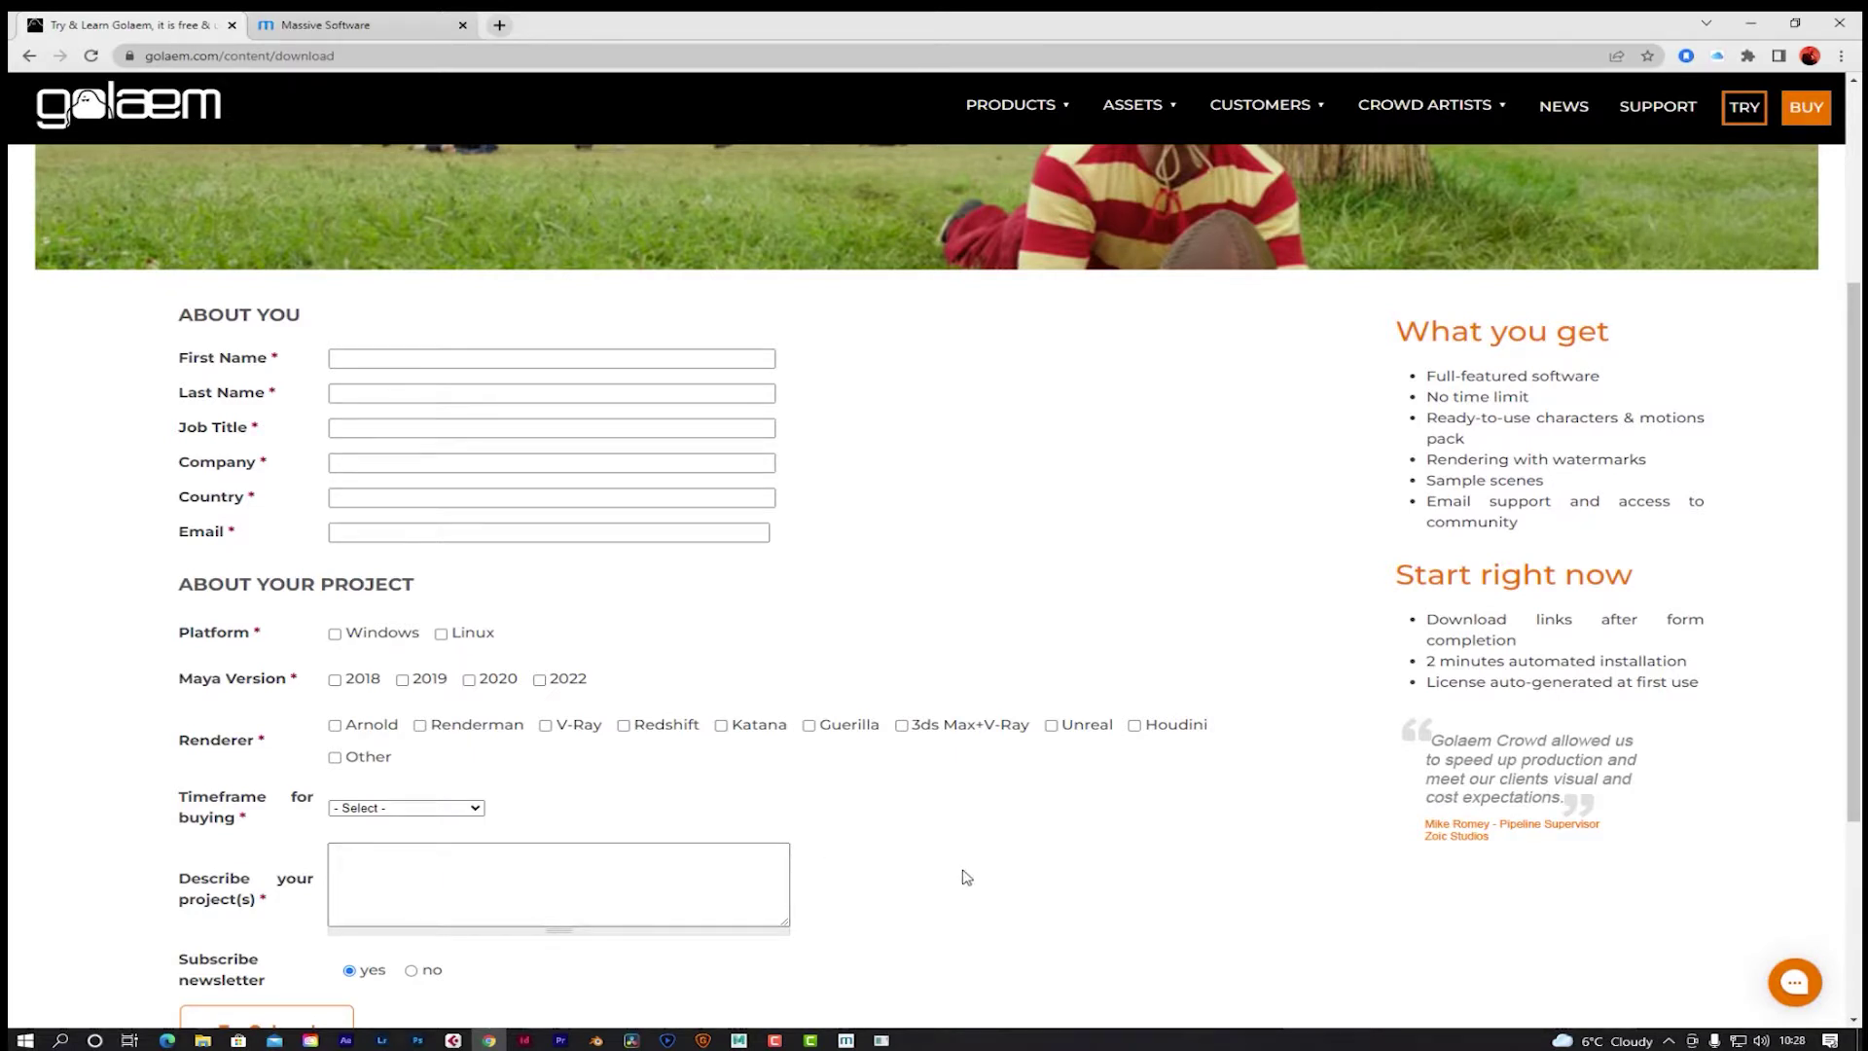
scroll(1011, 705, "down", 3)
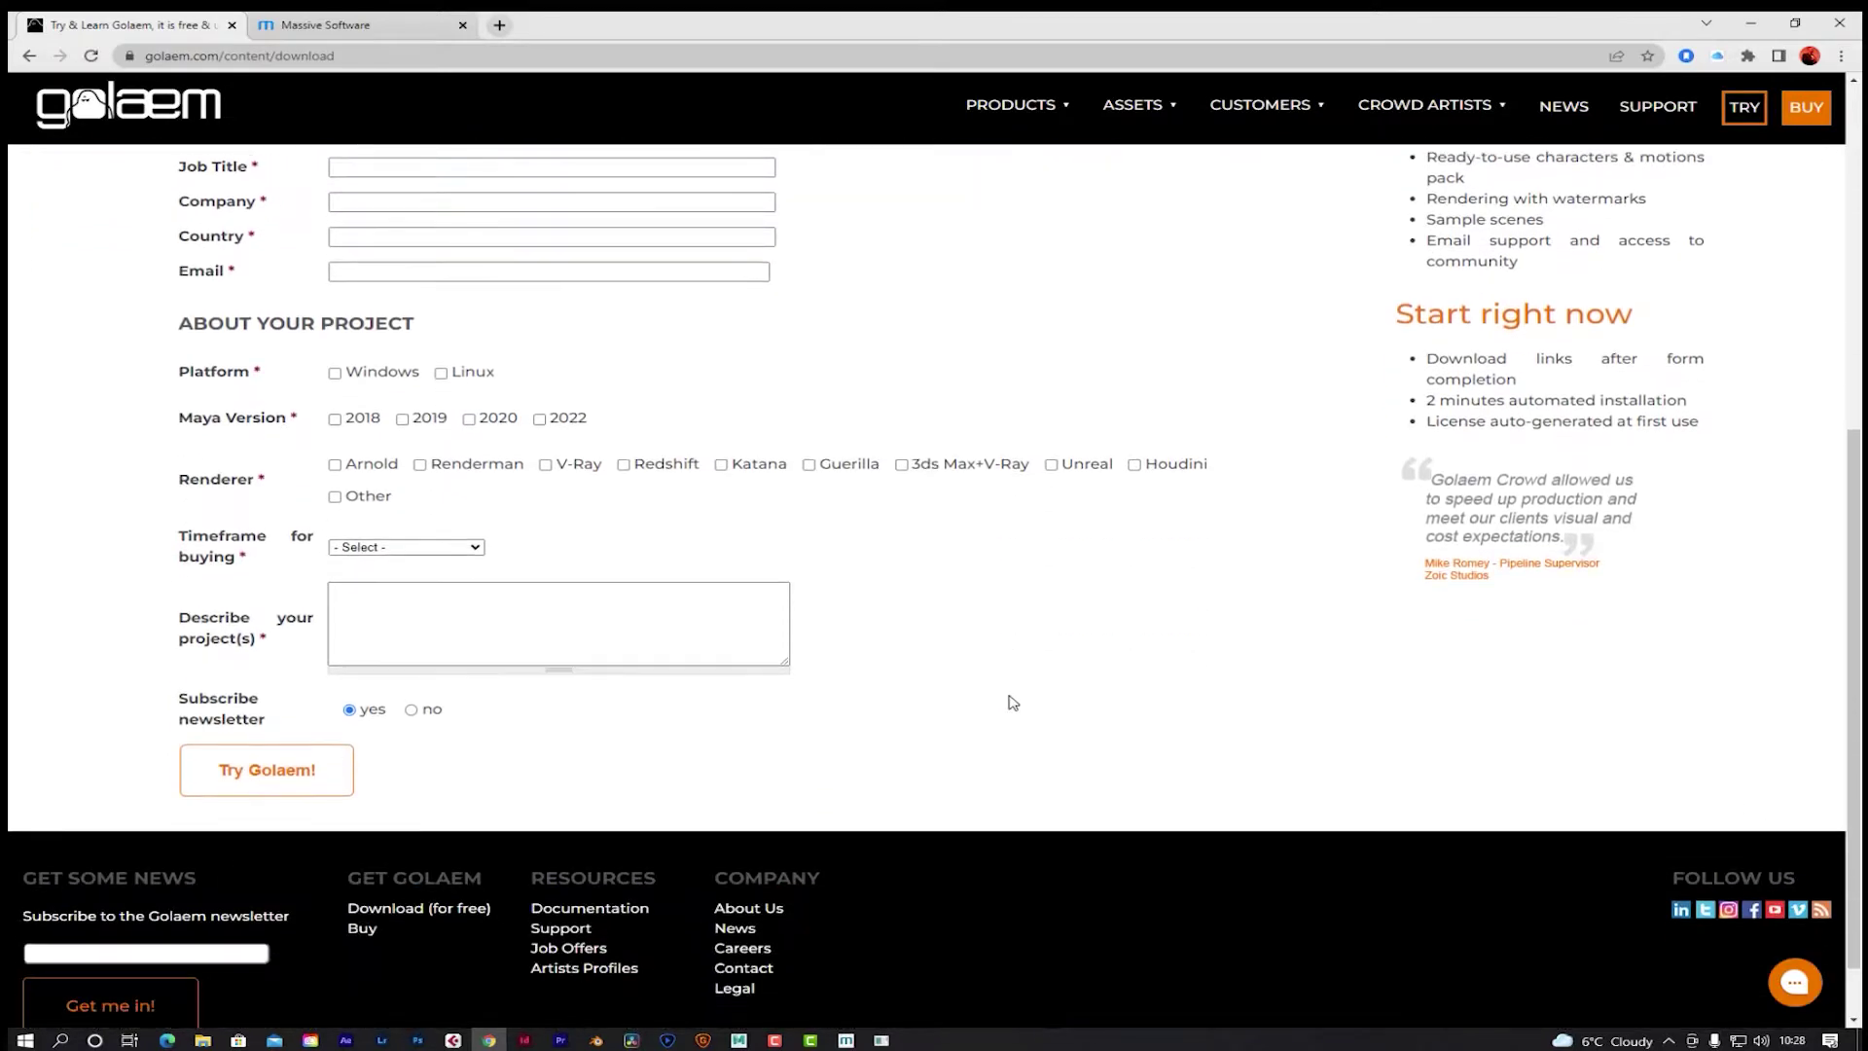
scroll(1047, 703, "up", 4)
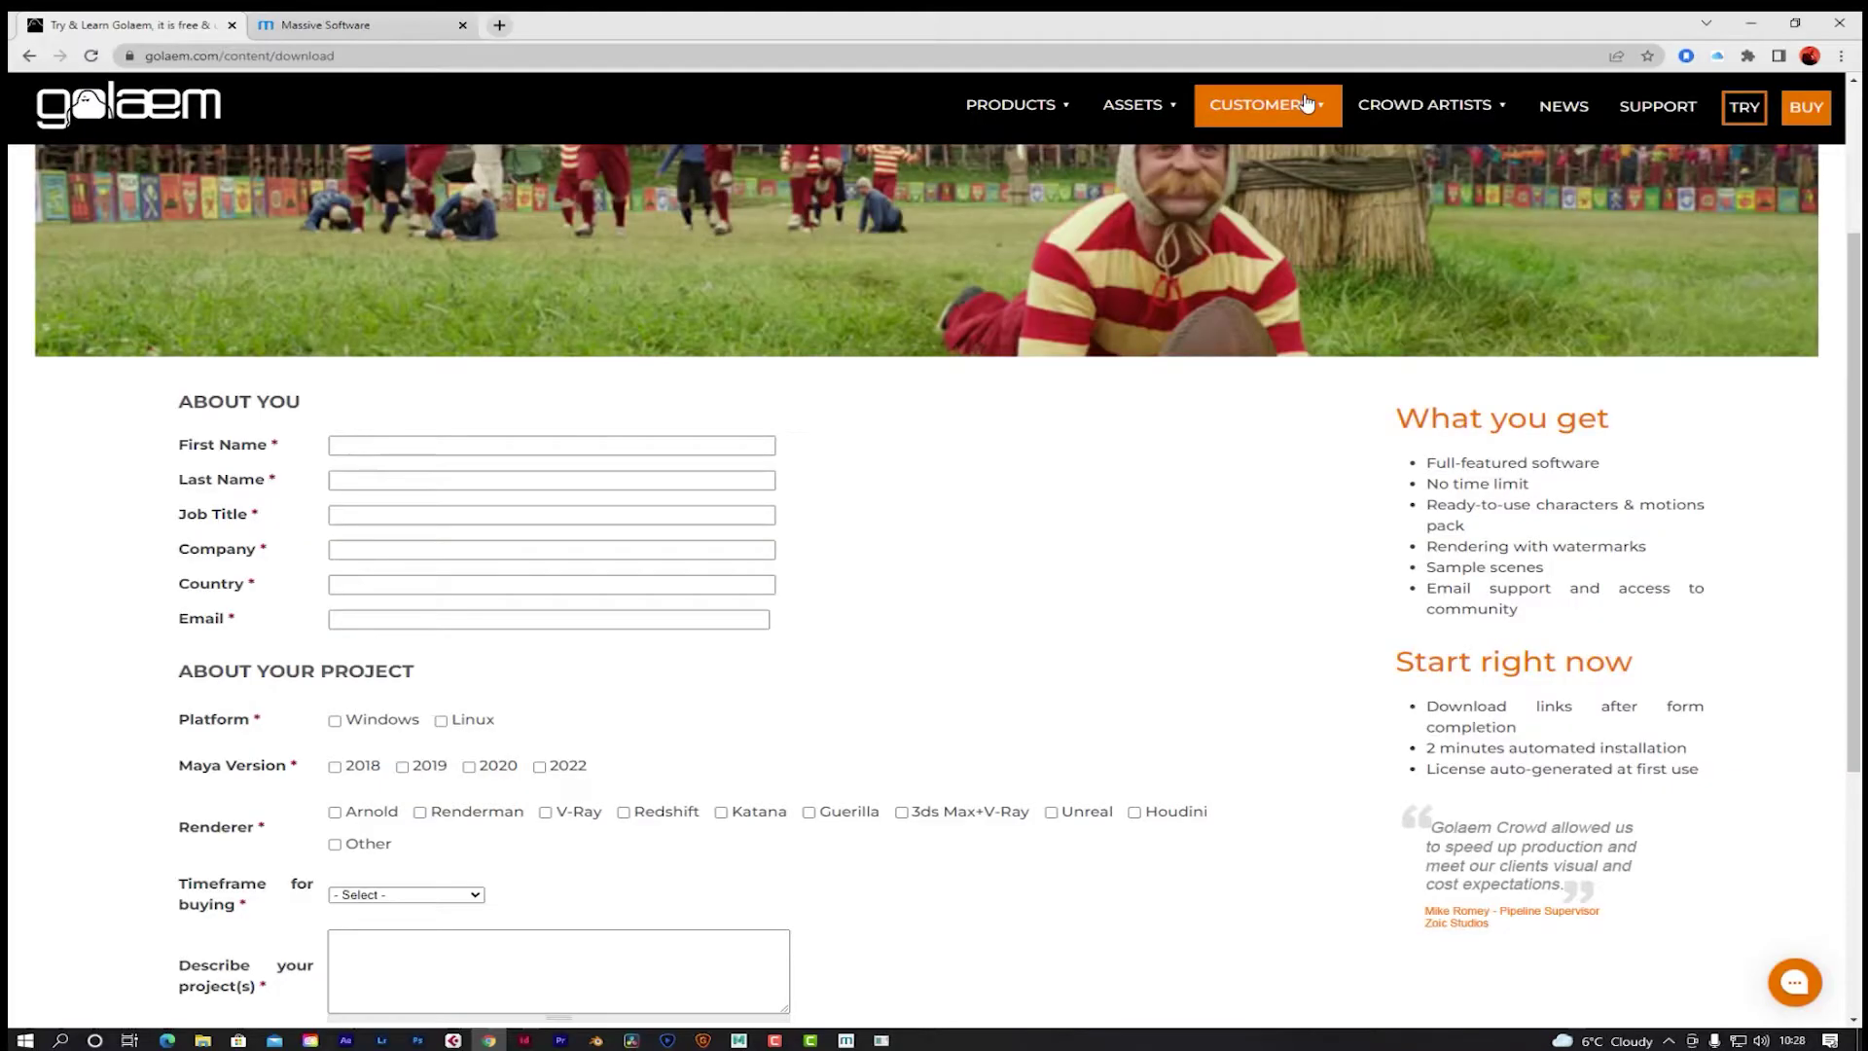
Step: Open the Golaem customer gallery and browse the productions made with the crowd simulation plugin
mouse_move(1303, 109)
left_click(1288, 190)
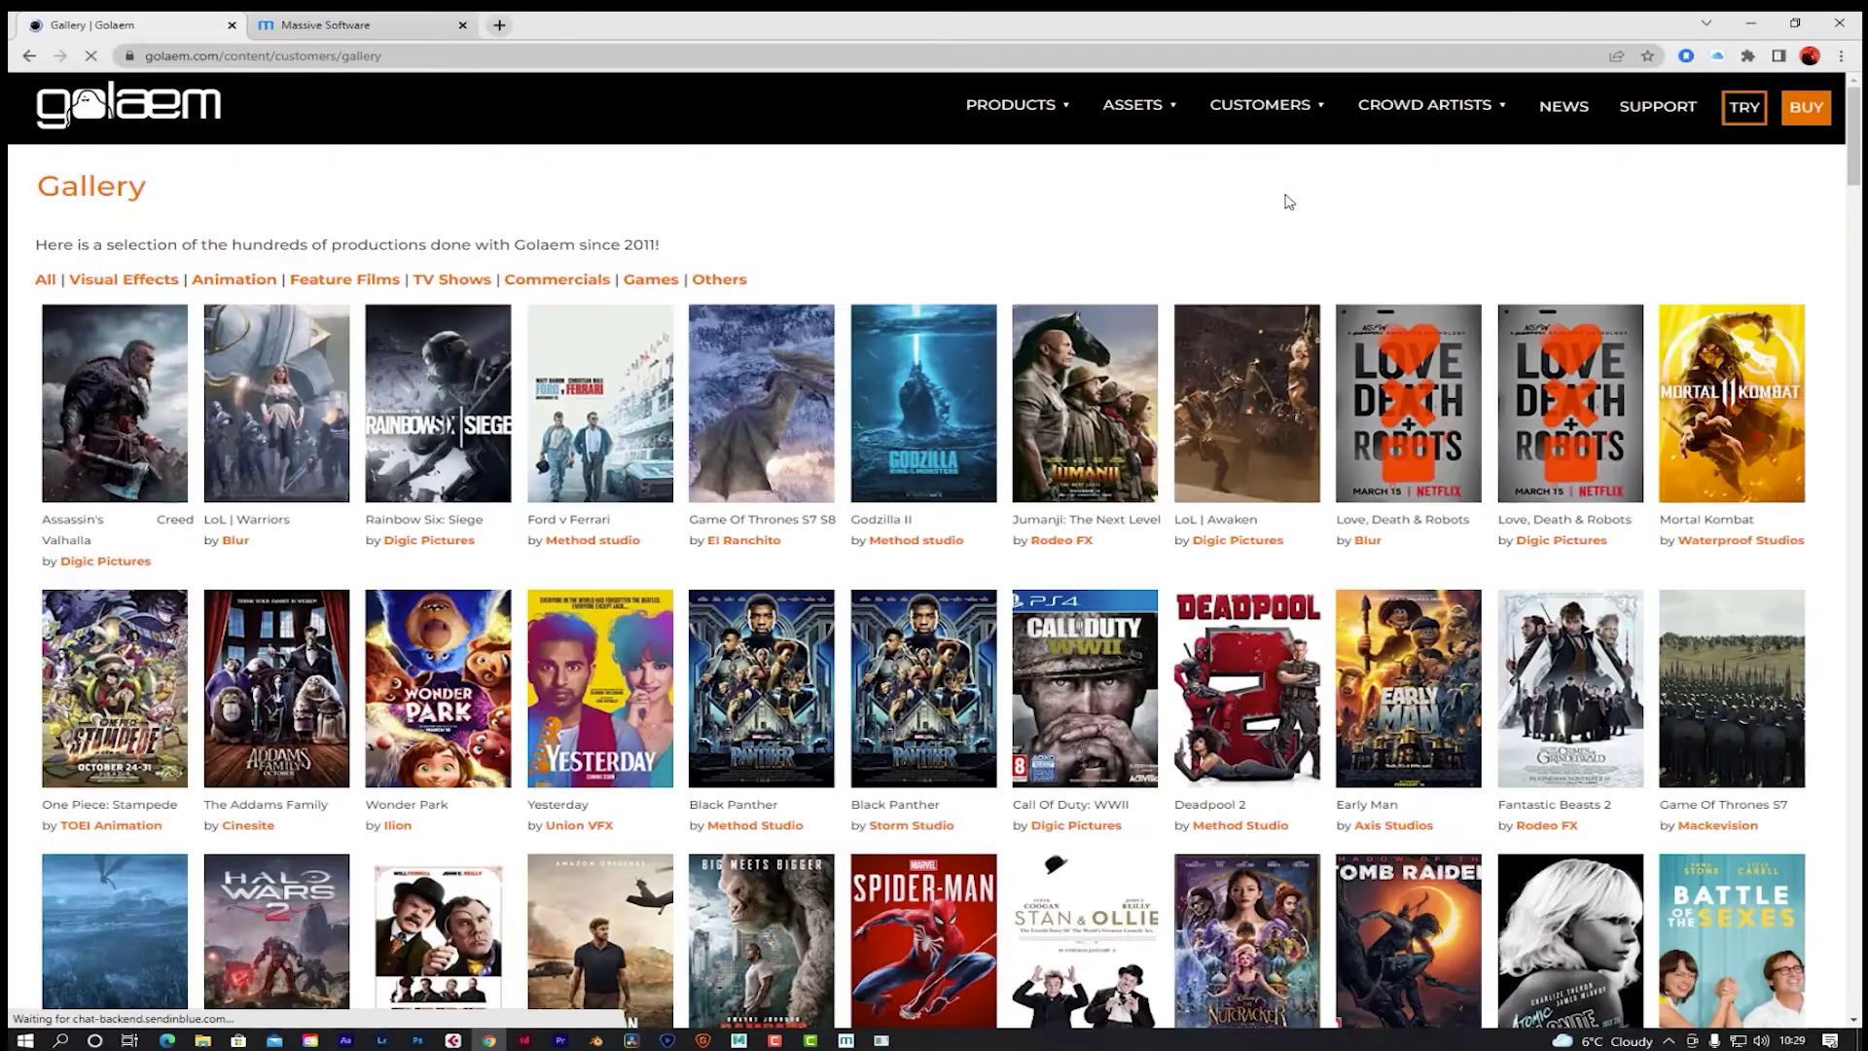
scroll(1231, 732, "down", 2)
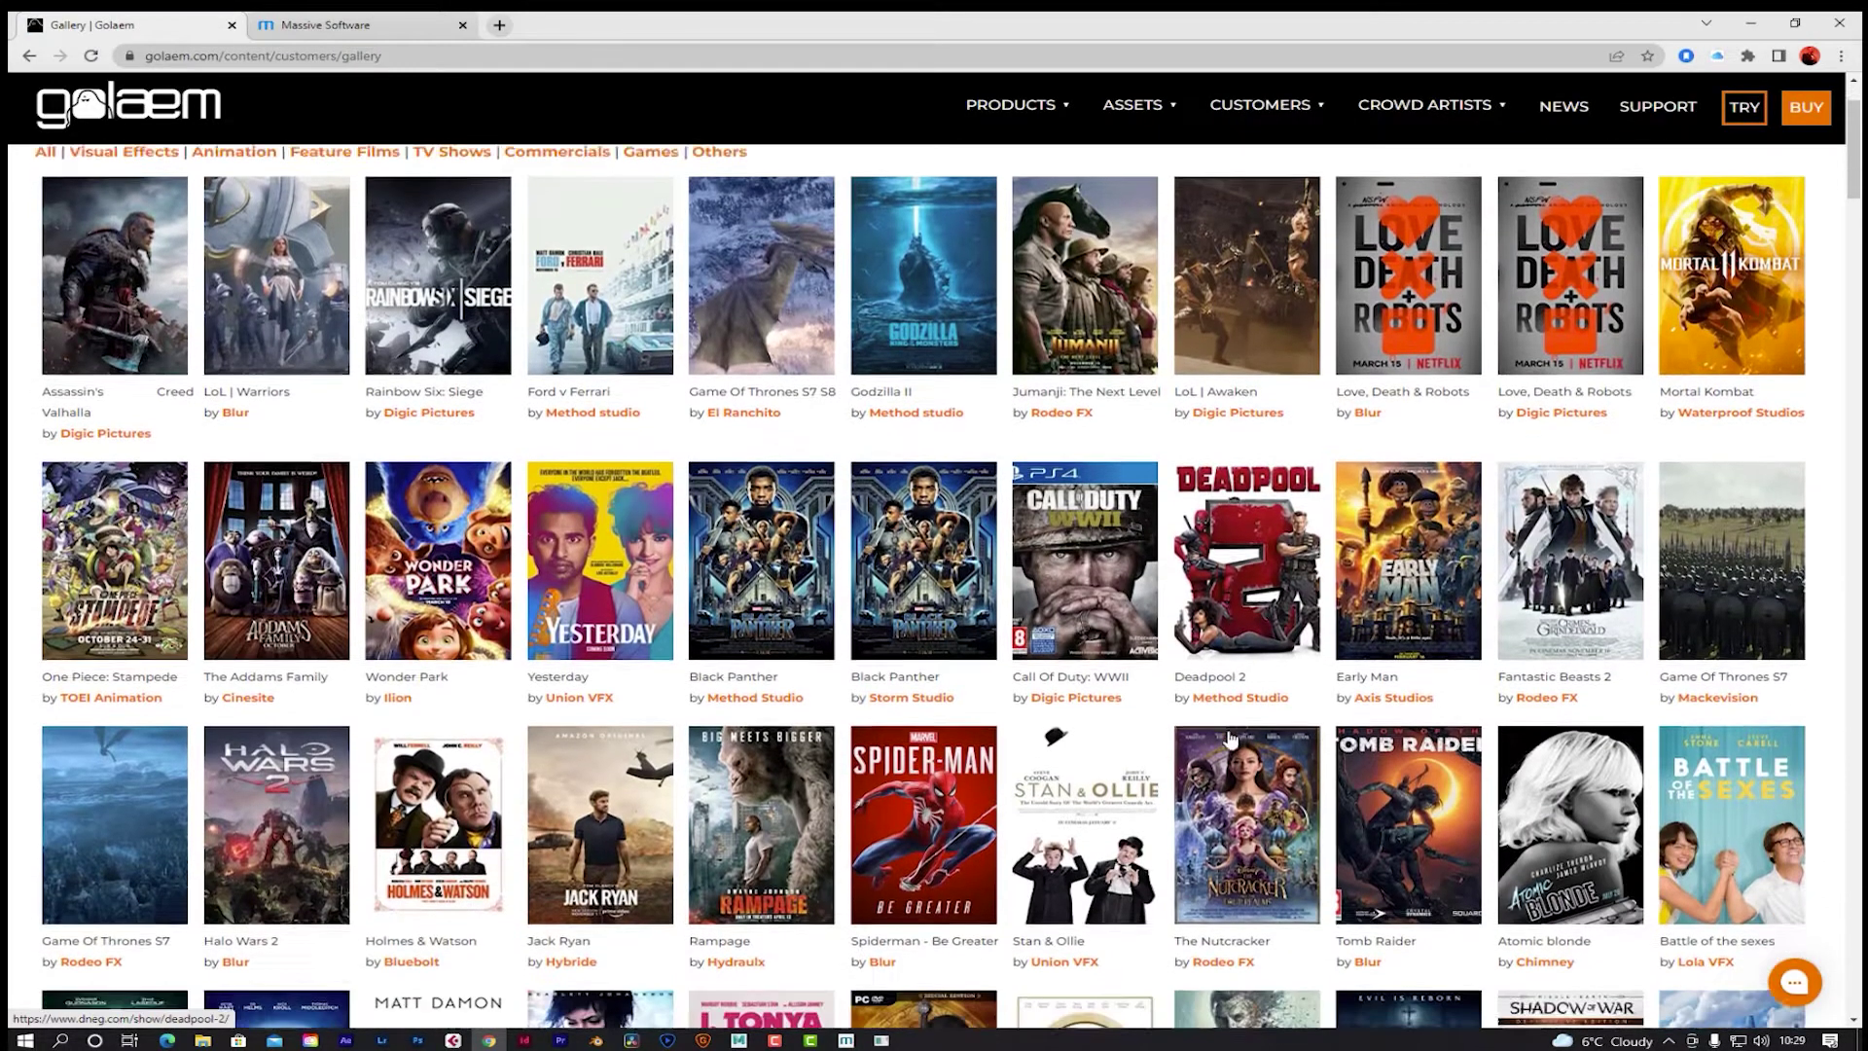
scroll(1231, 731, "down", 2)
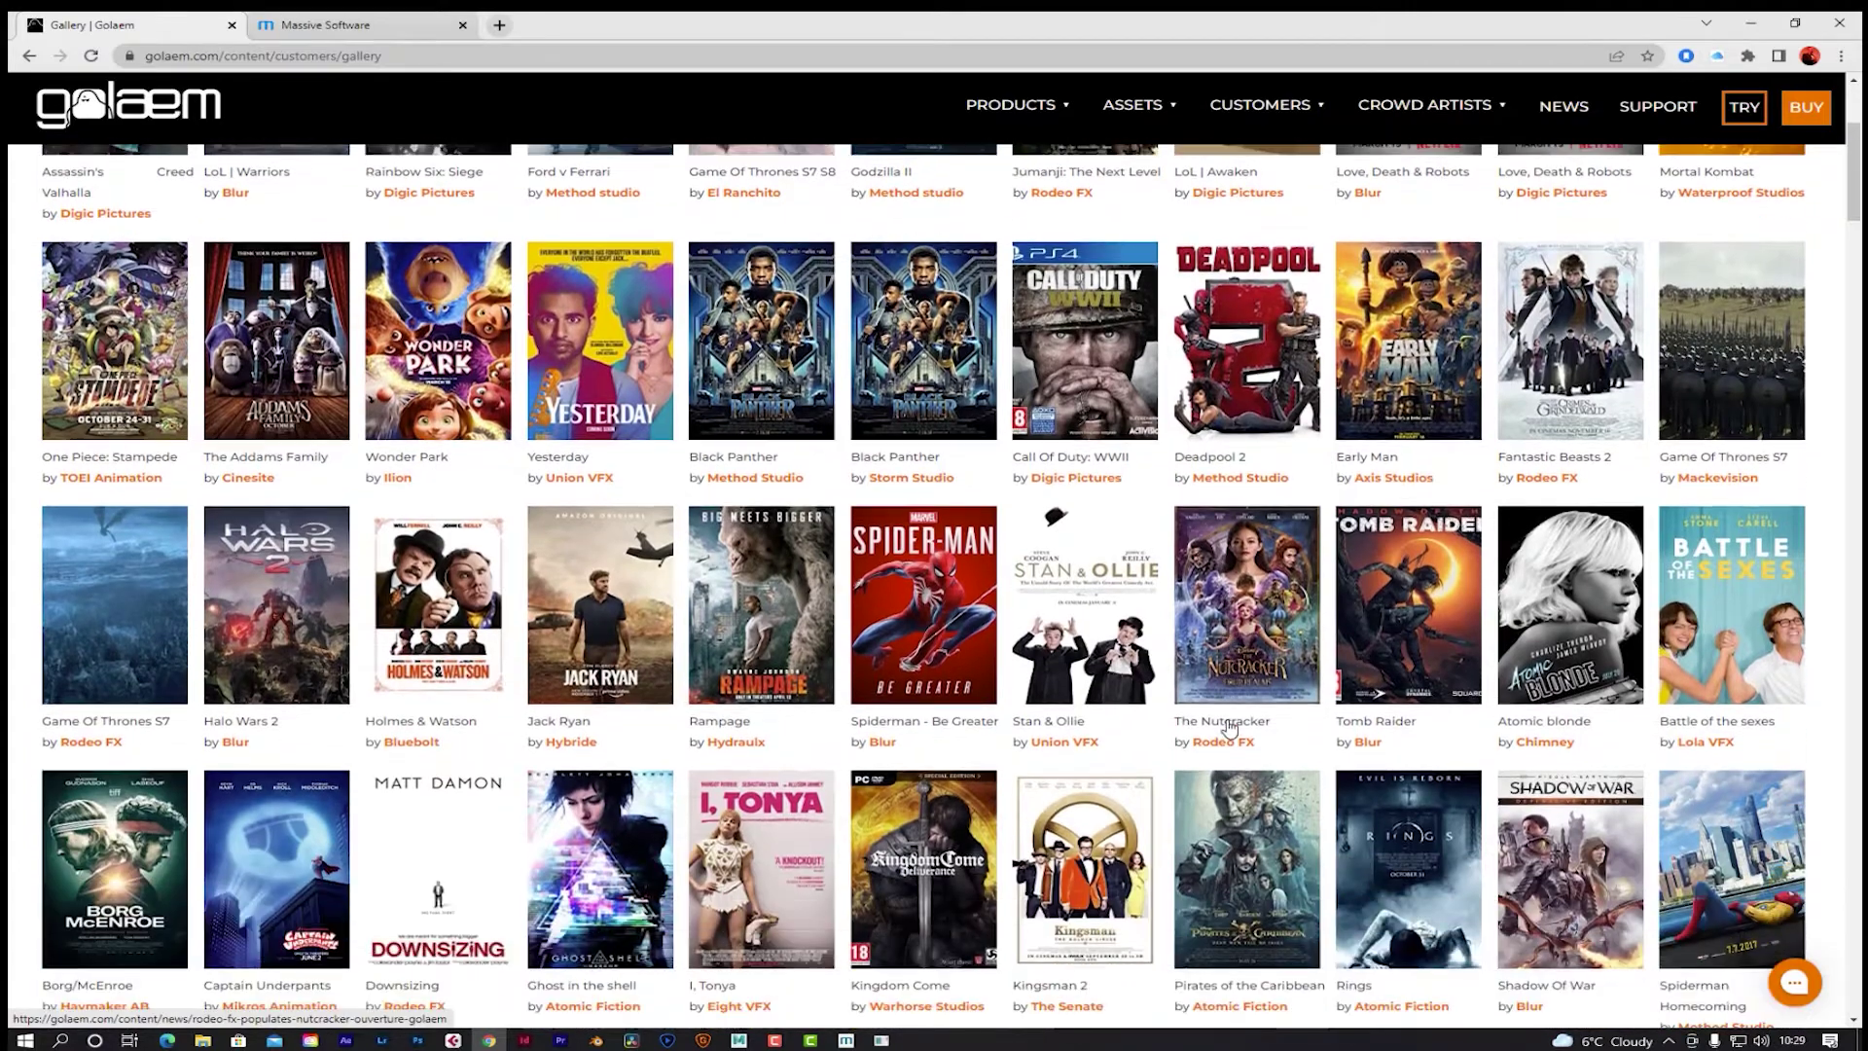
scroll(1229, 720, "down", 8)
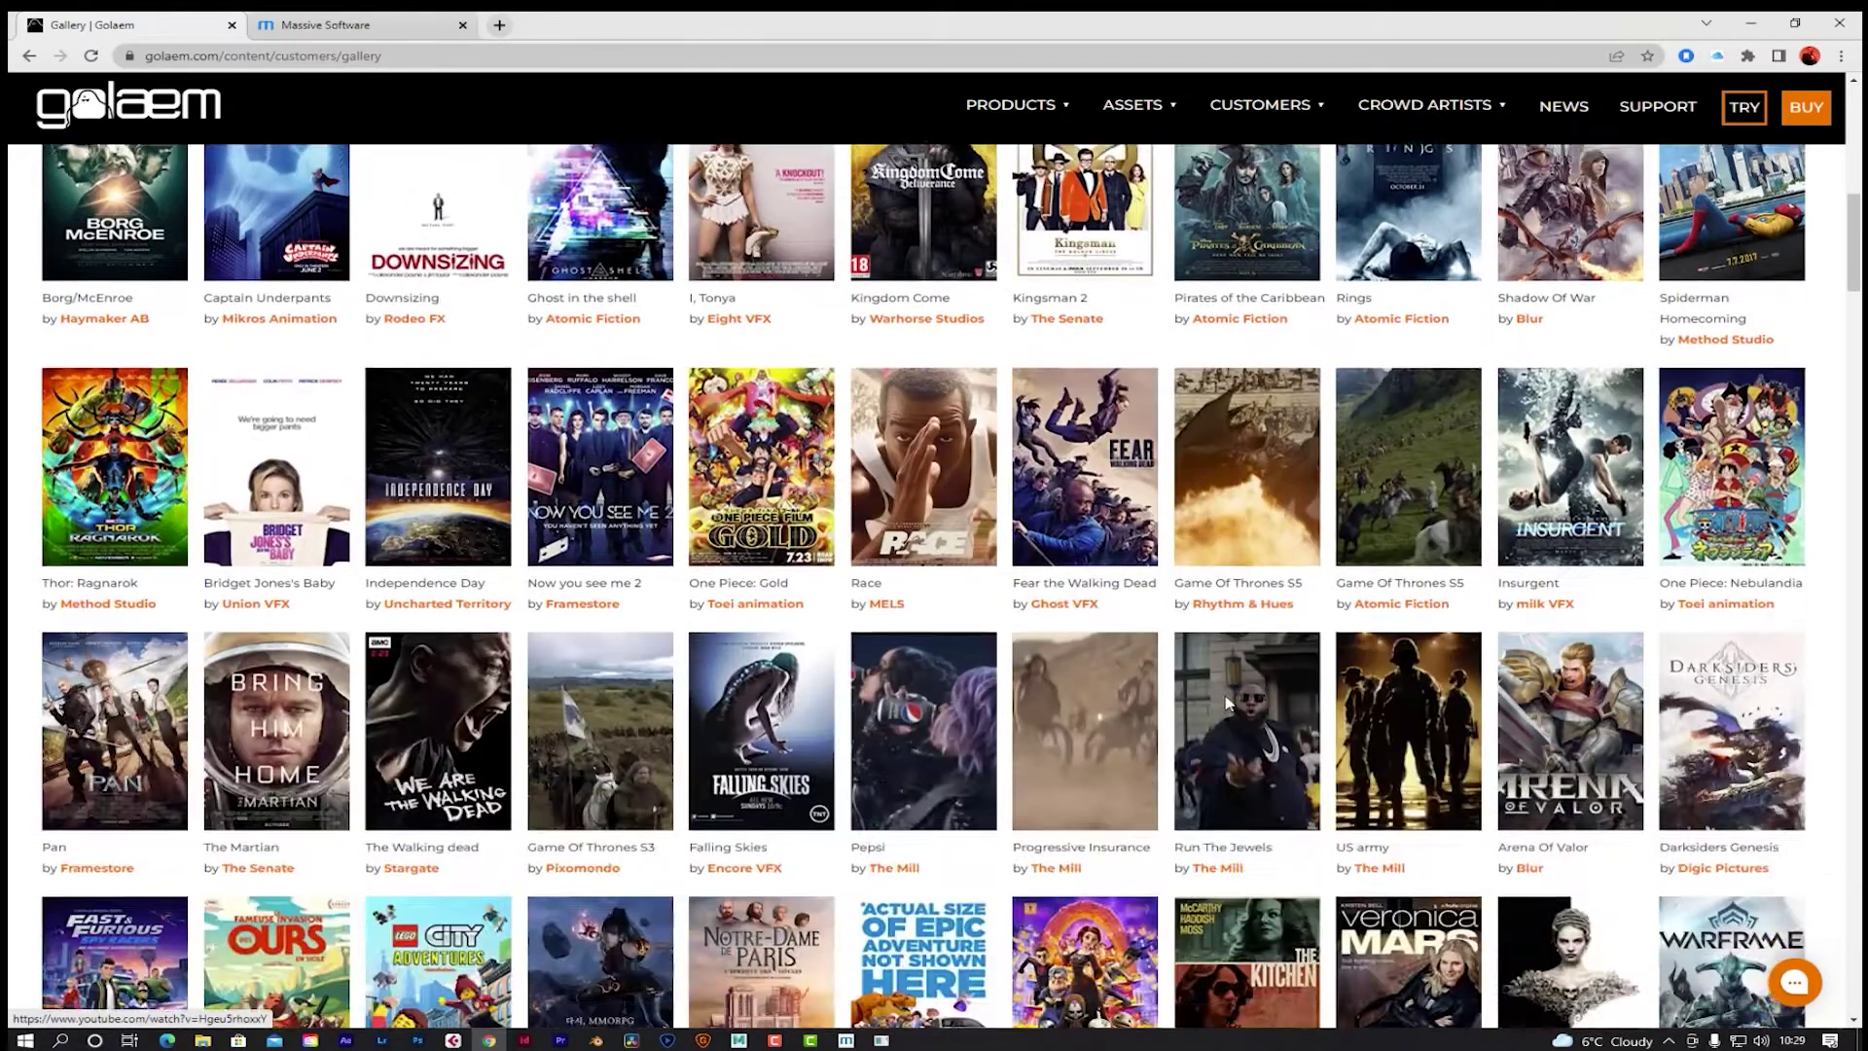
scroll(1228, 702, "down", 2)
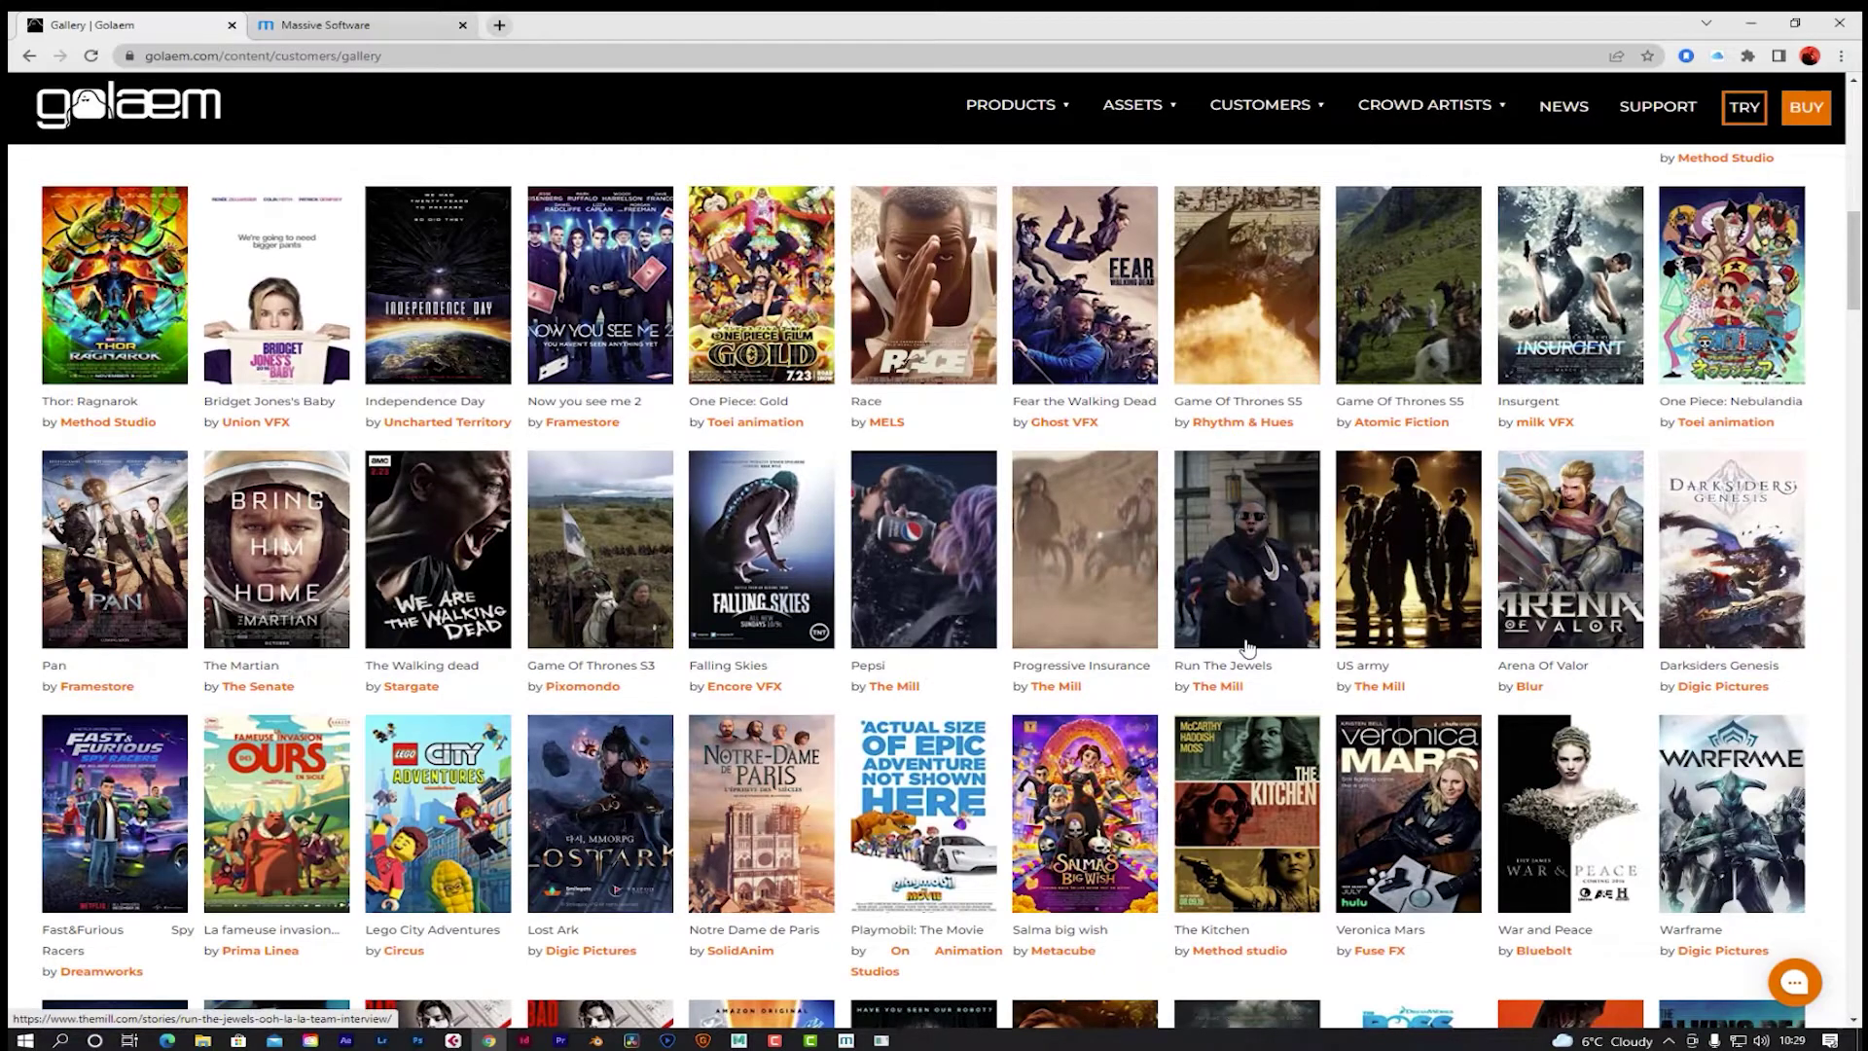
scroll(1248, 648, "down", 4)
scroll(1247, 647, "down", 3)
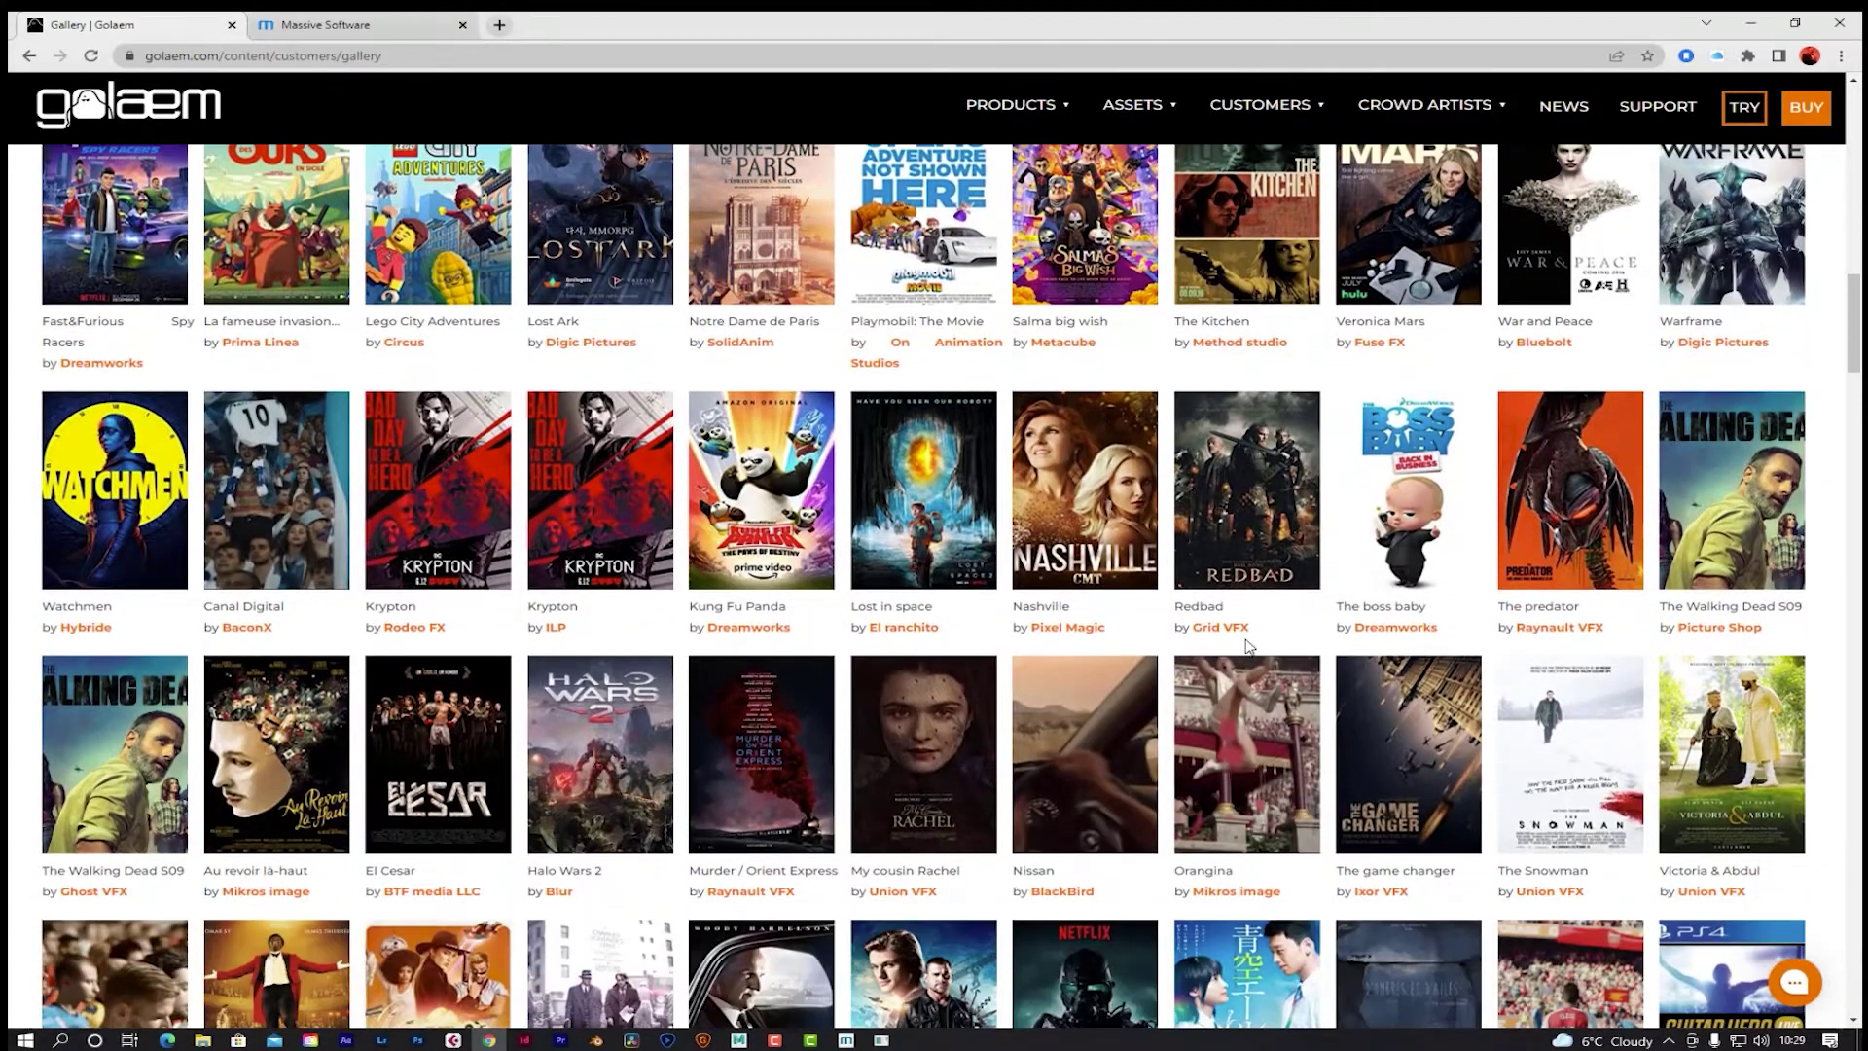
scroll(1248, 647, "down", 6)
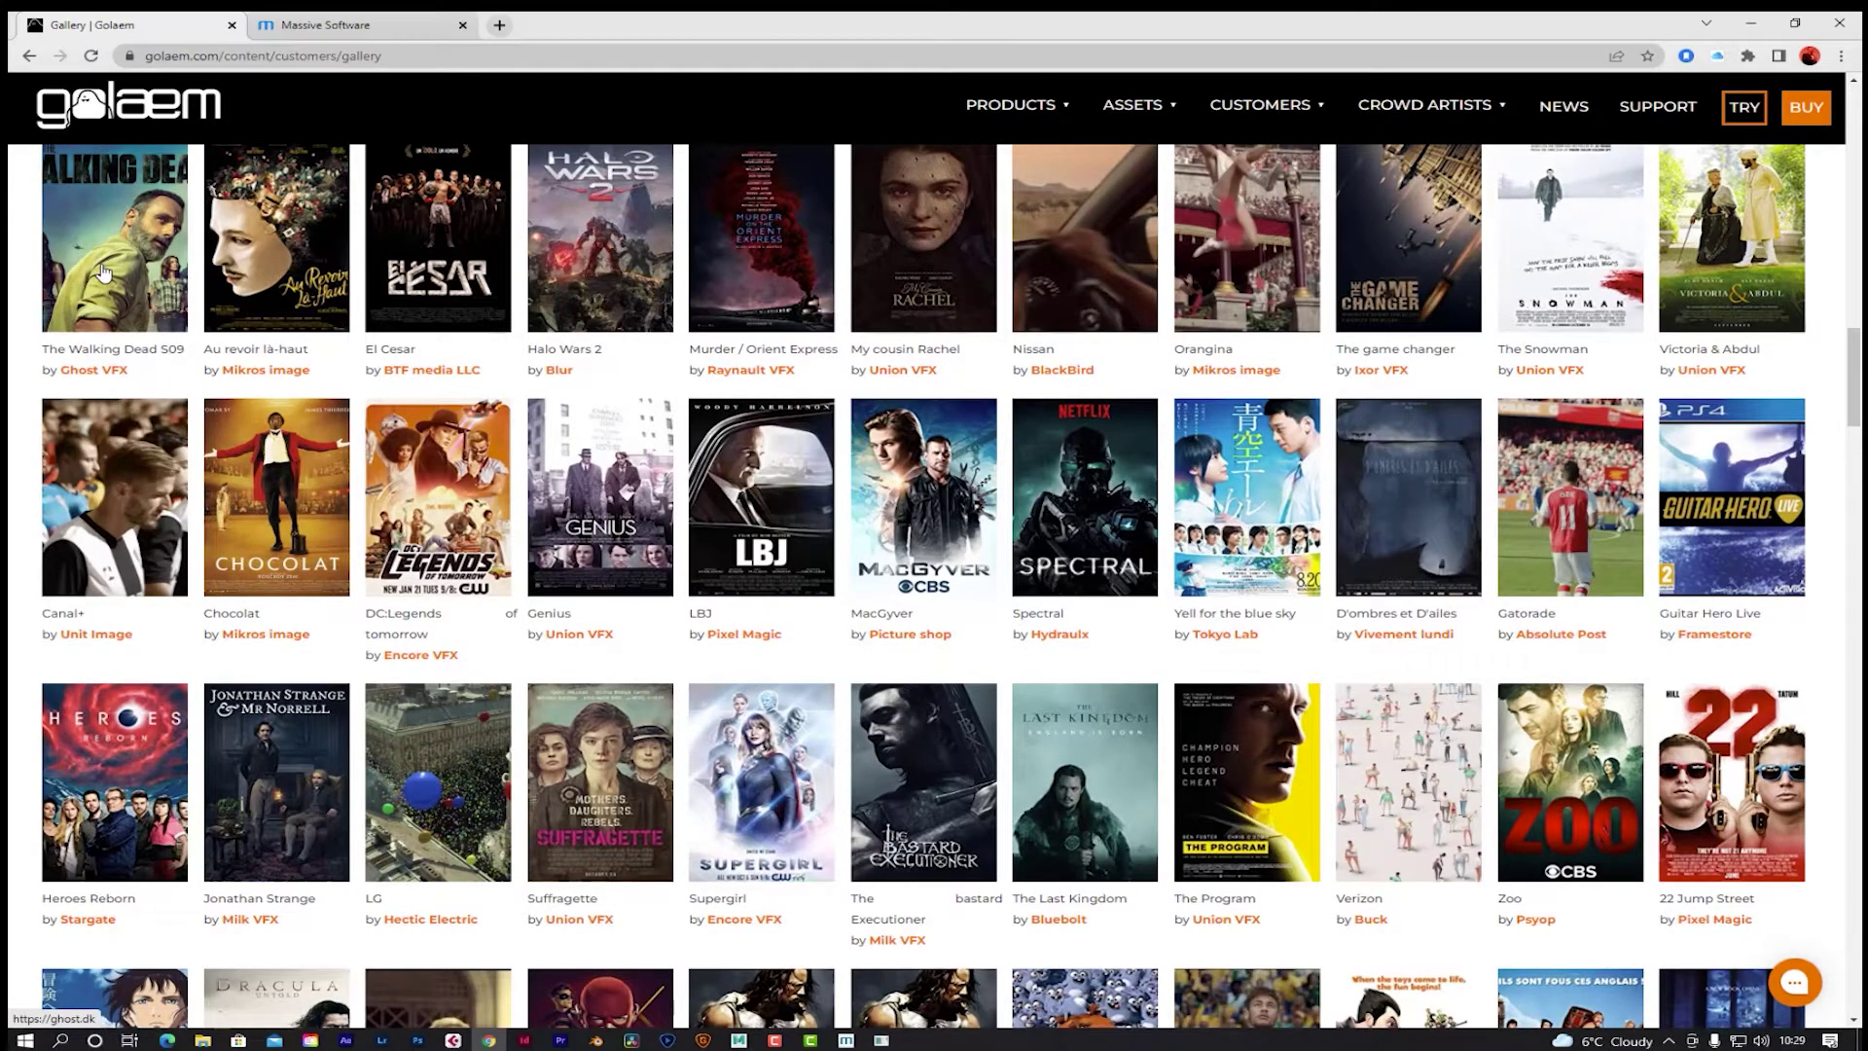
scroll(810, 606, "down", 4)
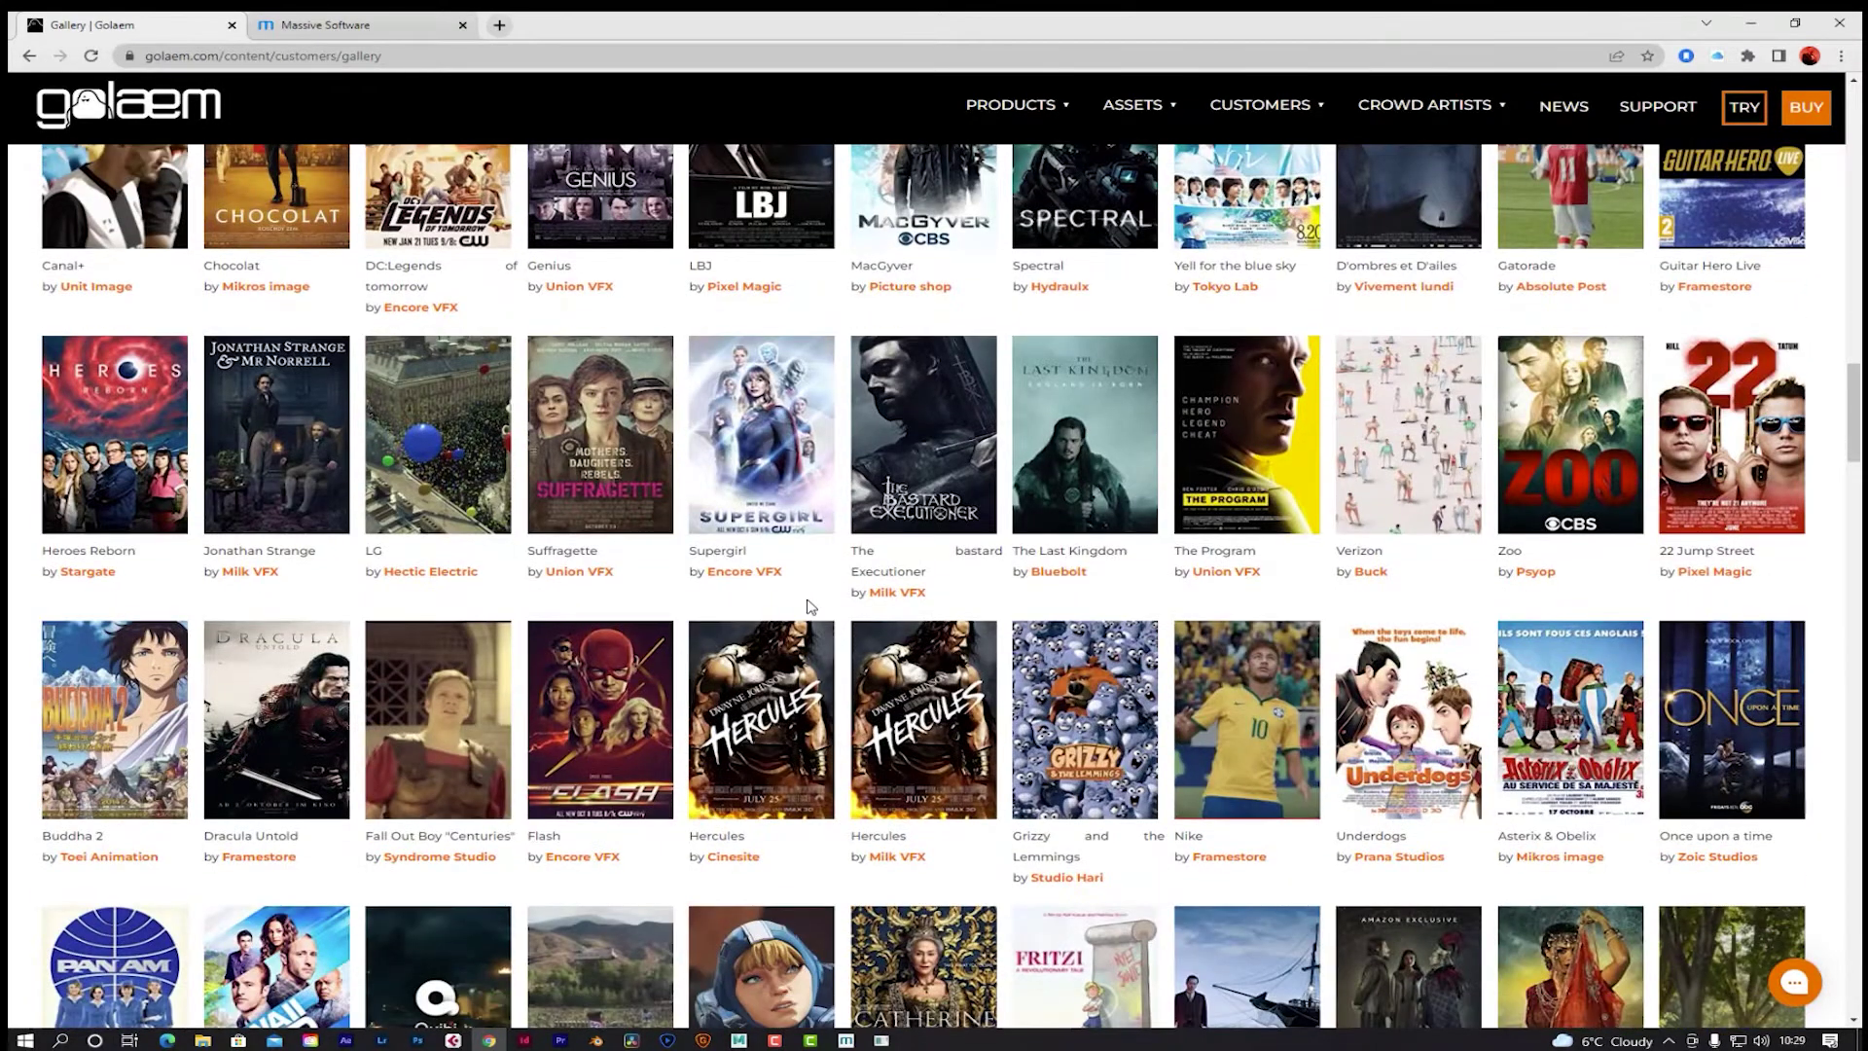
scroll(811, 606, "down", 5)
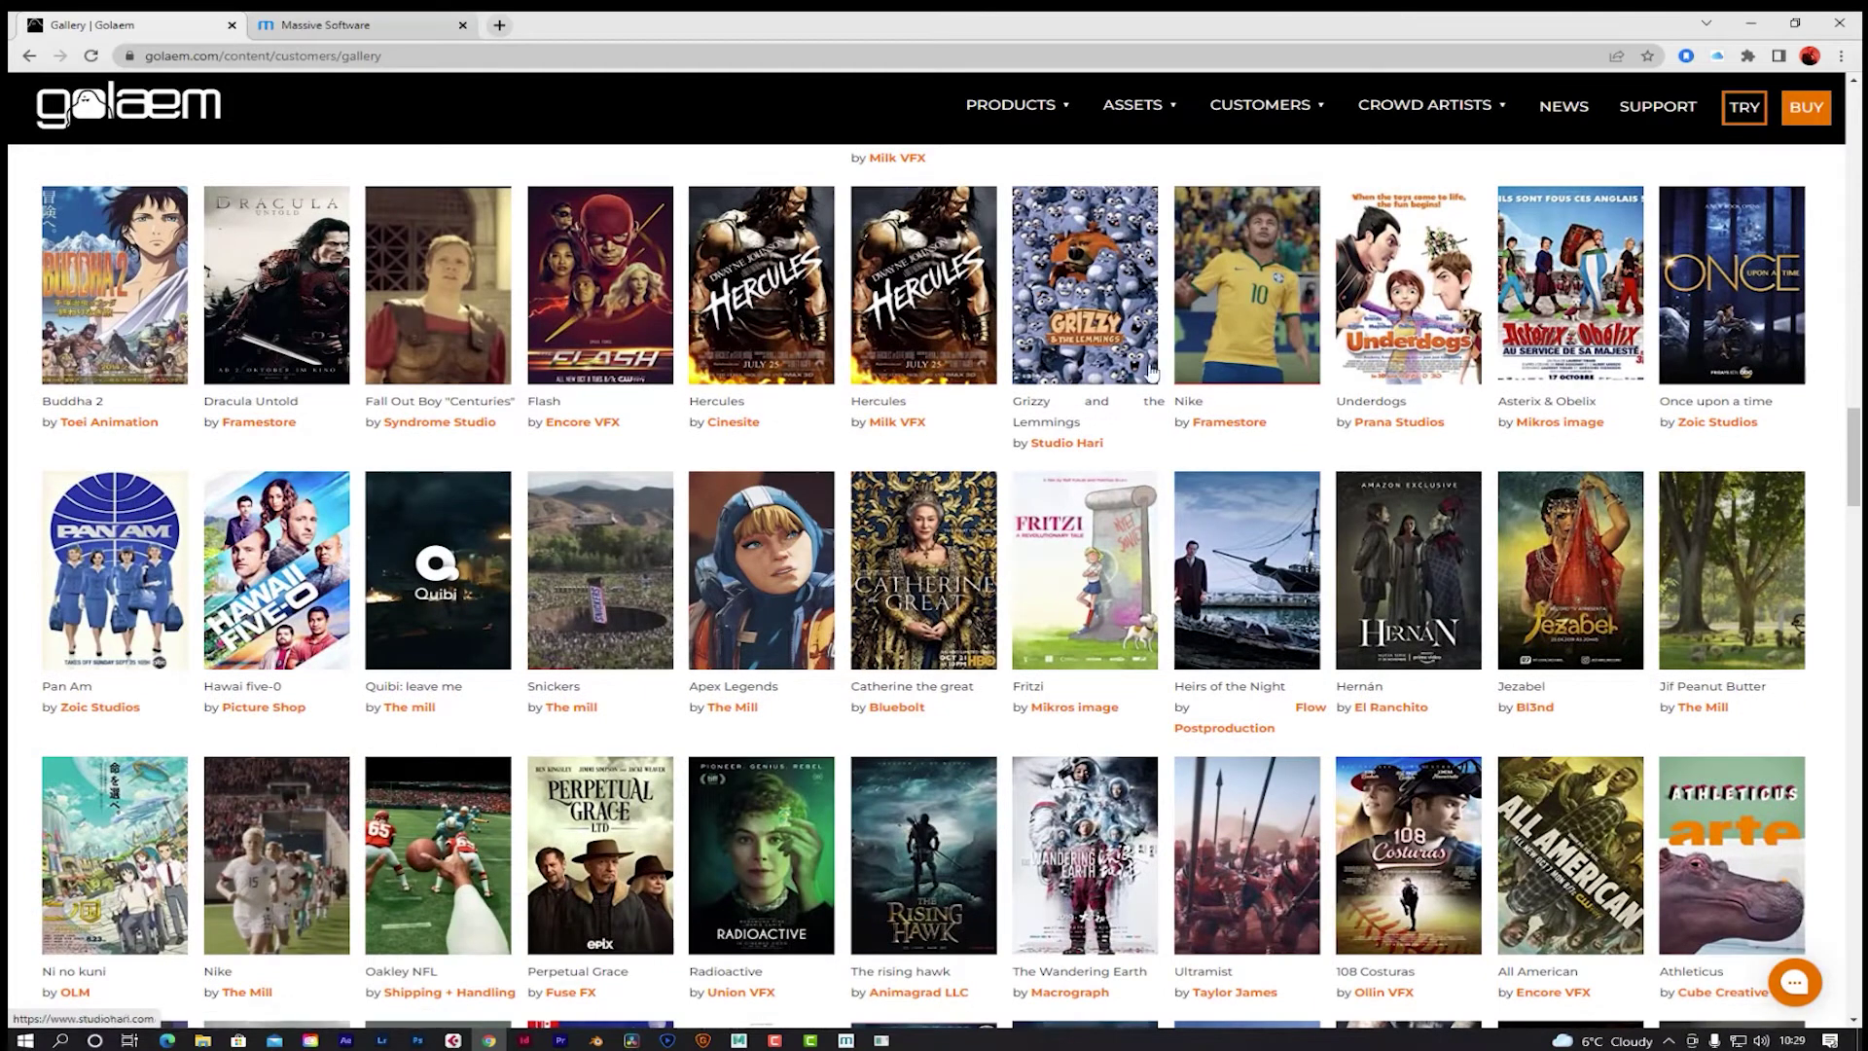
scroll(1341, 530, "down", 2)
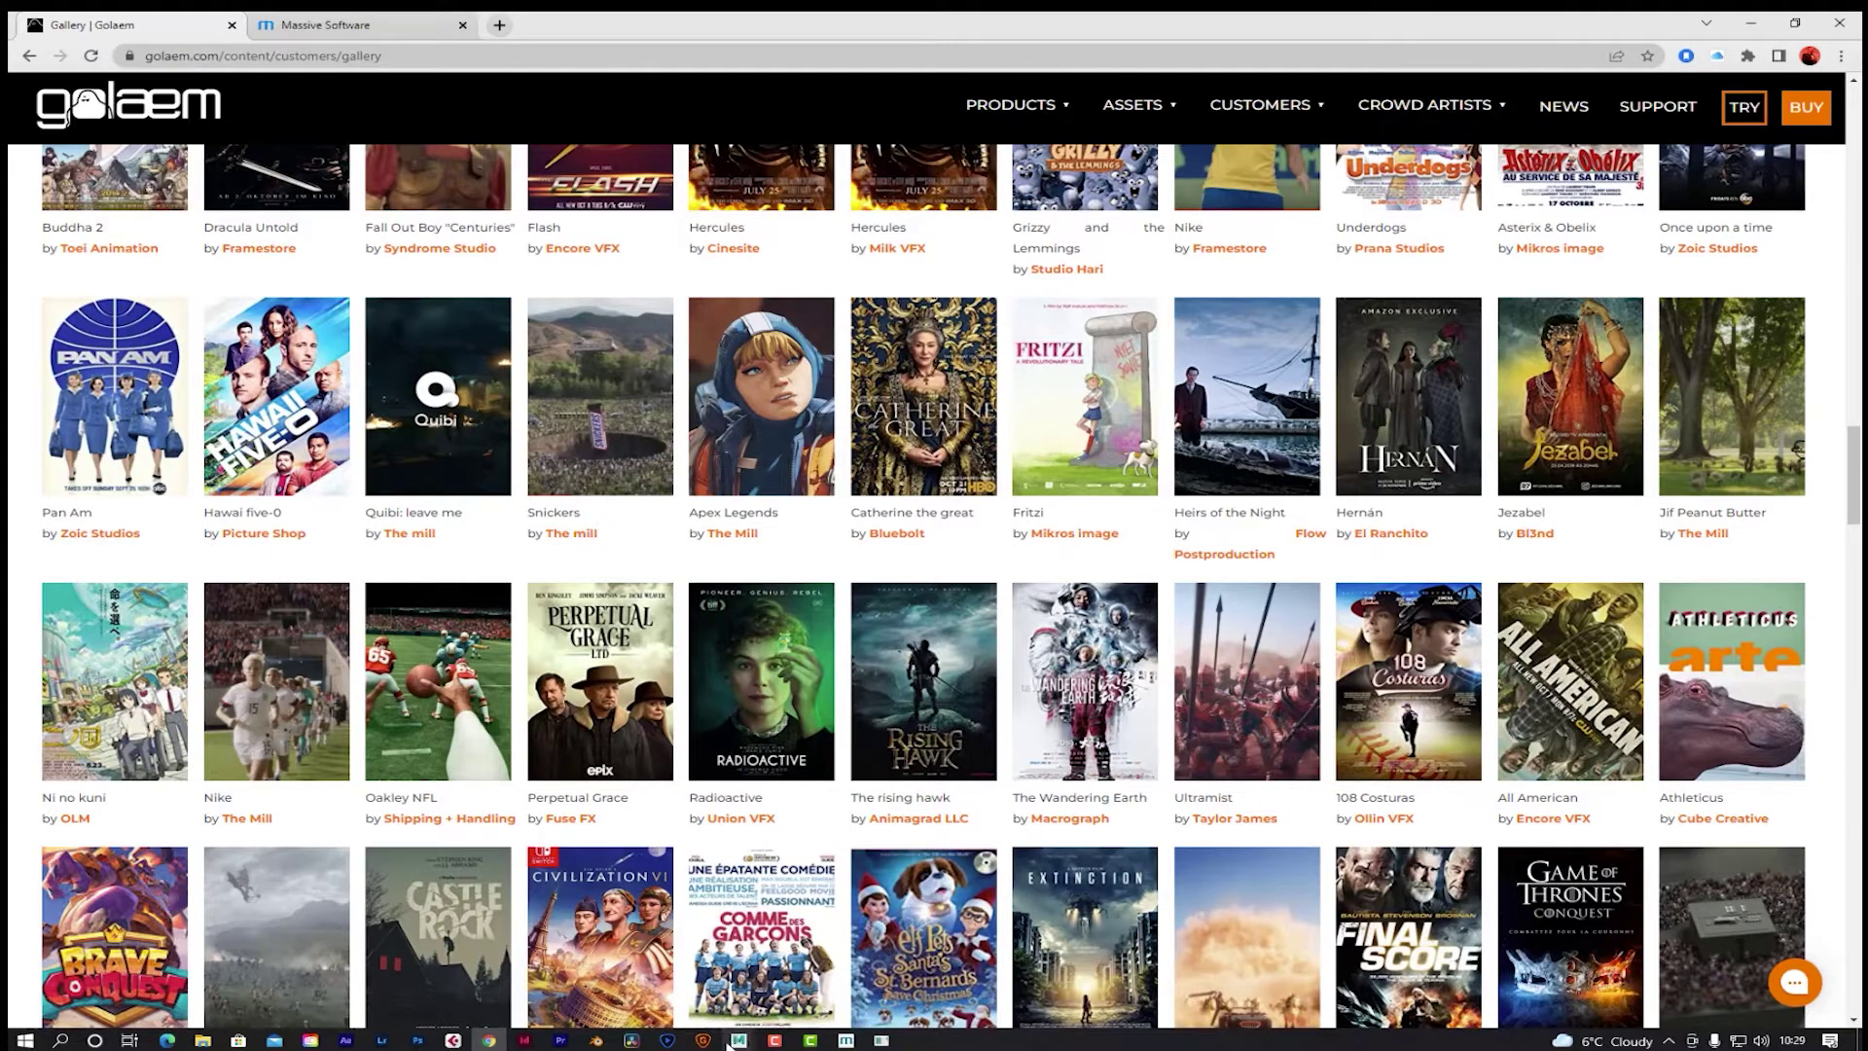
Step: Switch from the browser back to the untitled Maya scene
mouse_move(730, 1042)
left_click(773, 988)
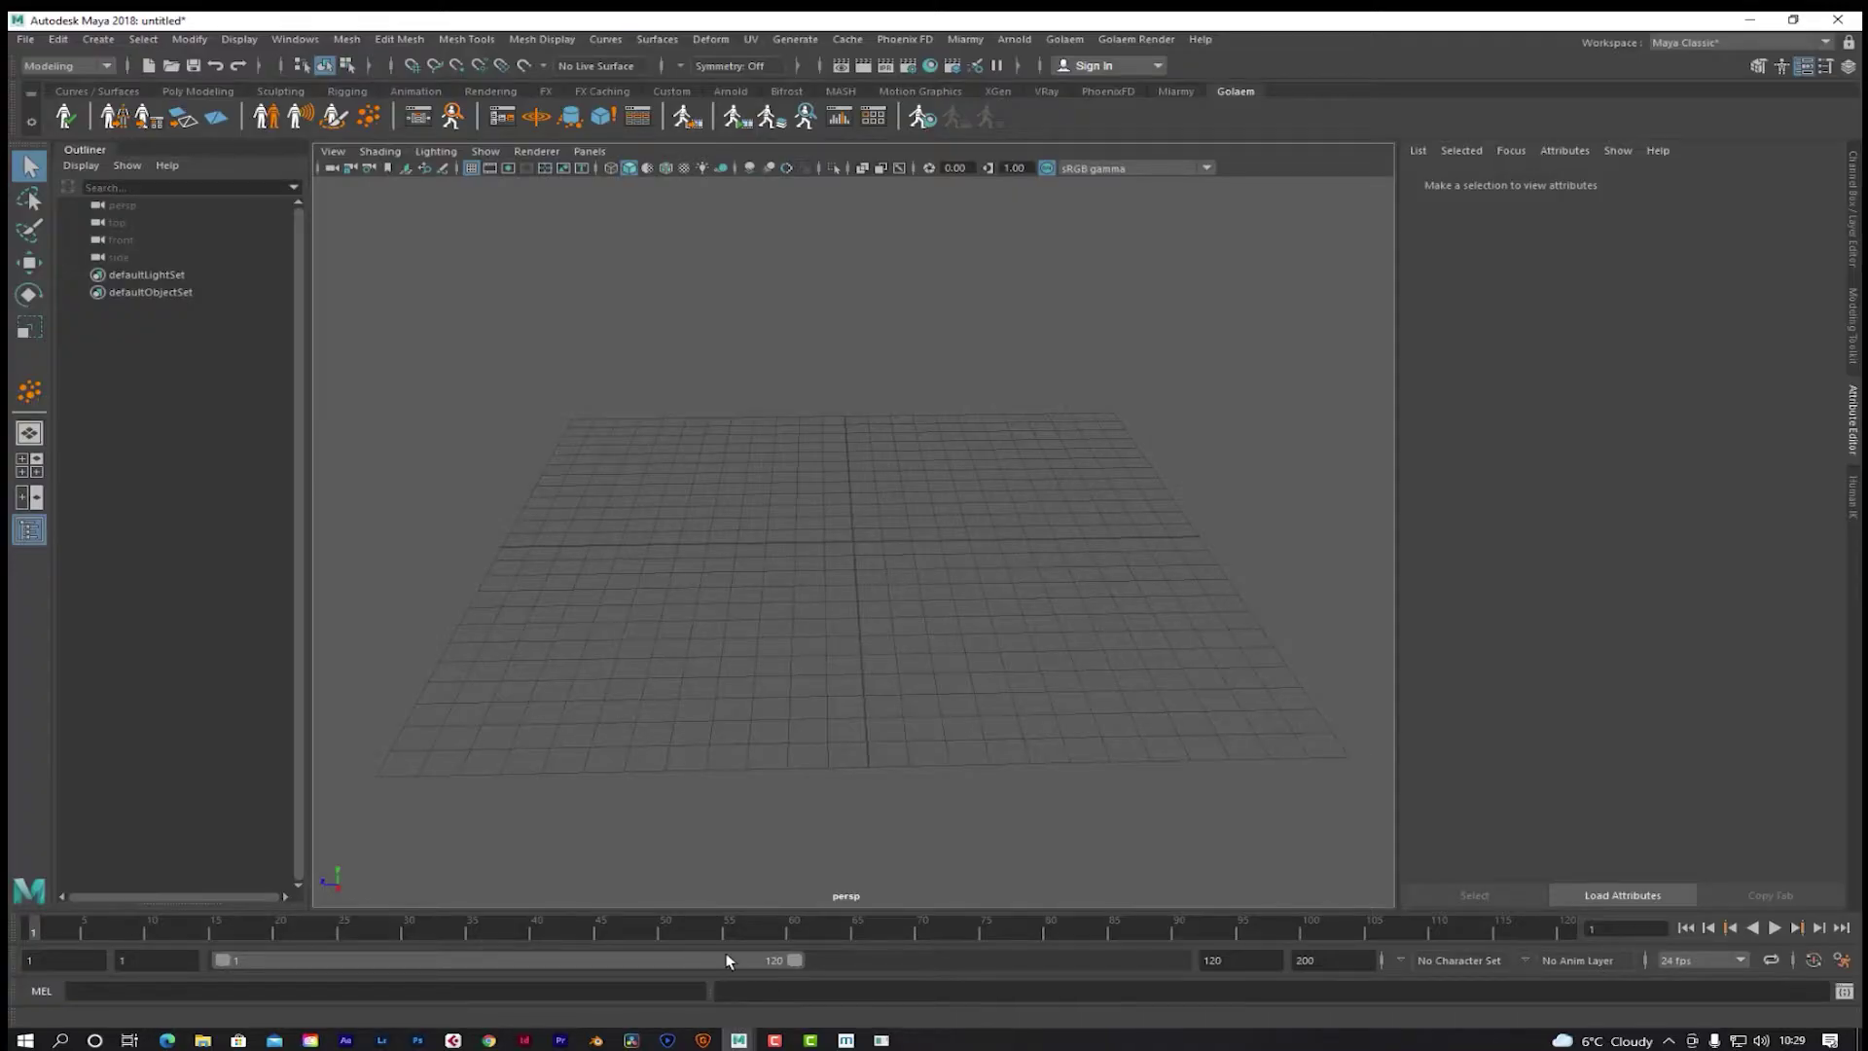
mouse_move(709, 671)
left_mouse_down("alt")
mouse_move(855, 671)
mouse_move(831, 646)
mouse_move(738, 676)
mouse_move(700, 647)
left_mouse_up("alt")
key("super")
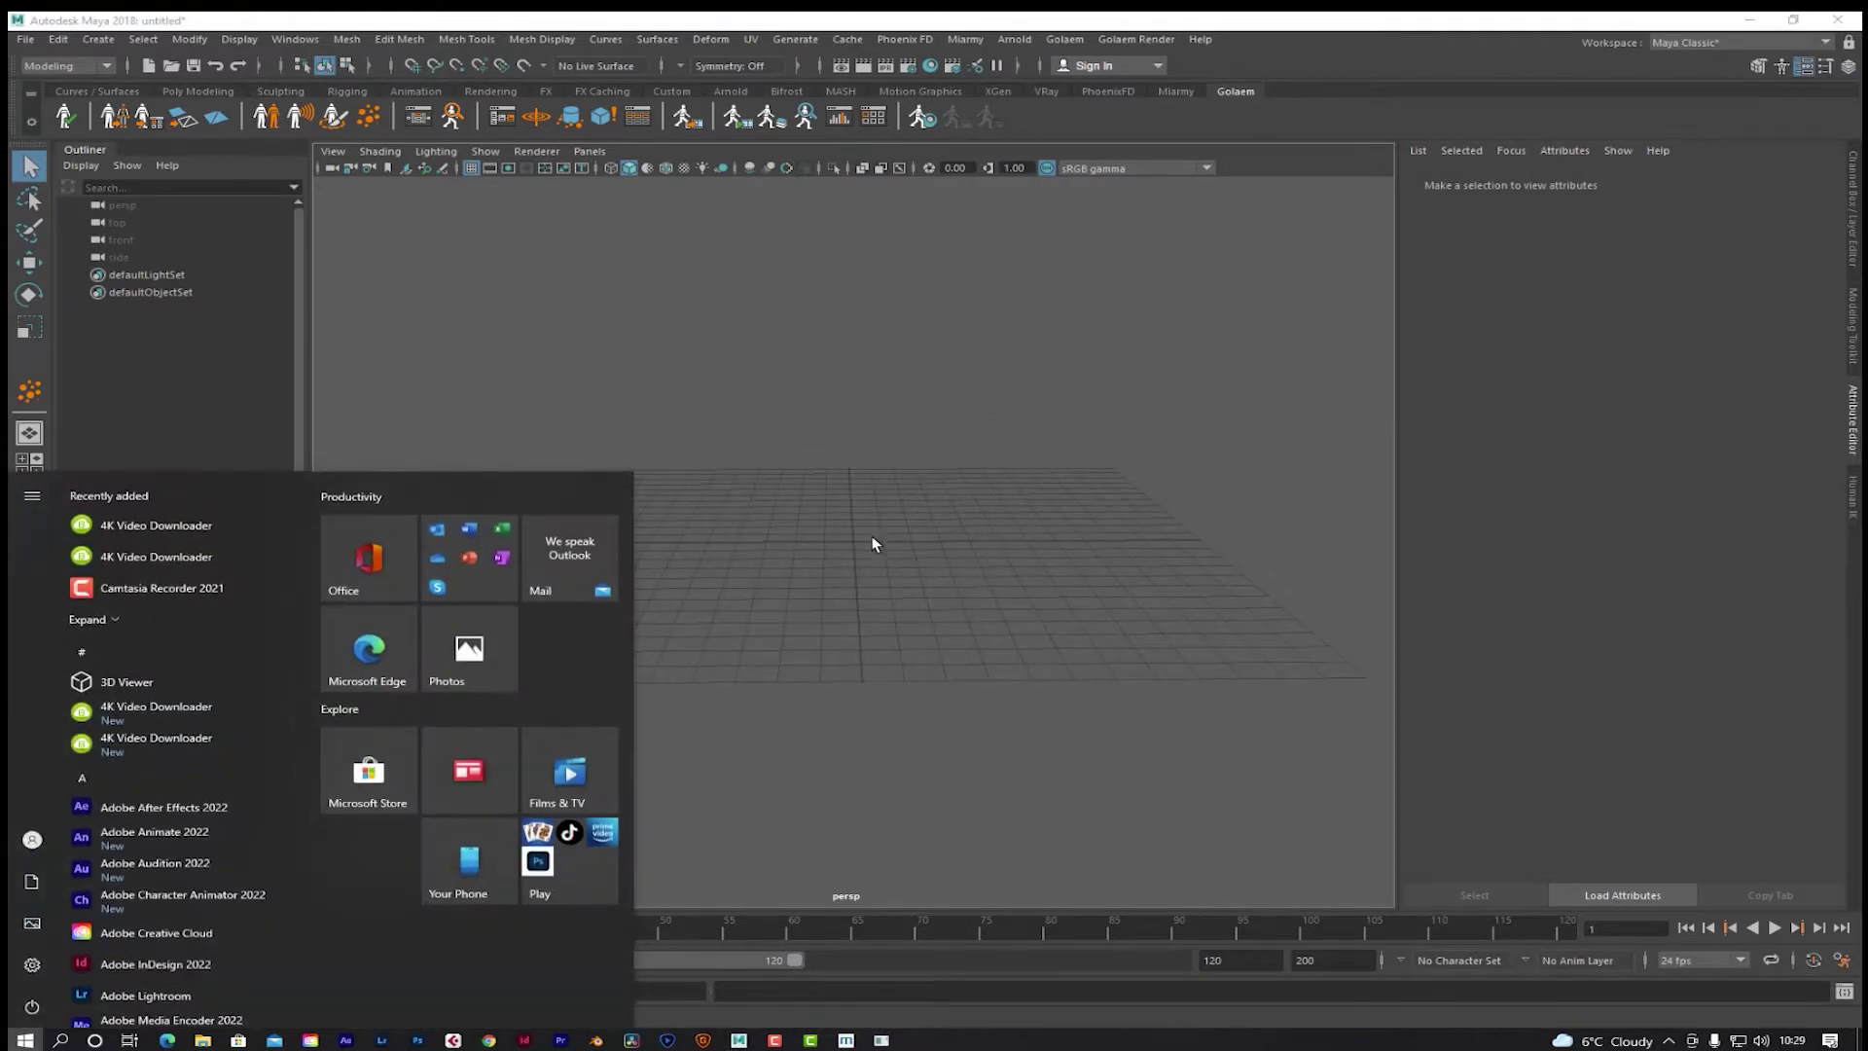
left_click(883, 467)
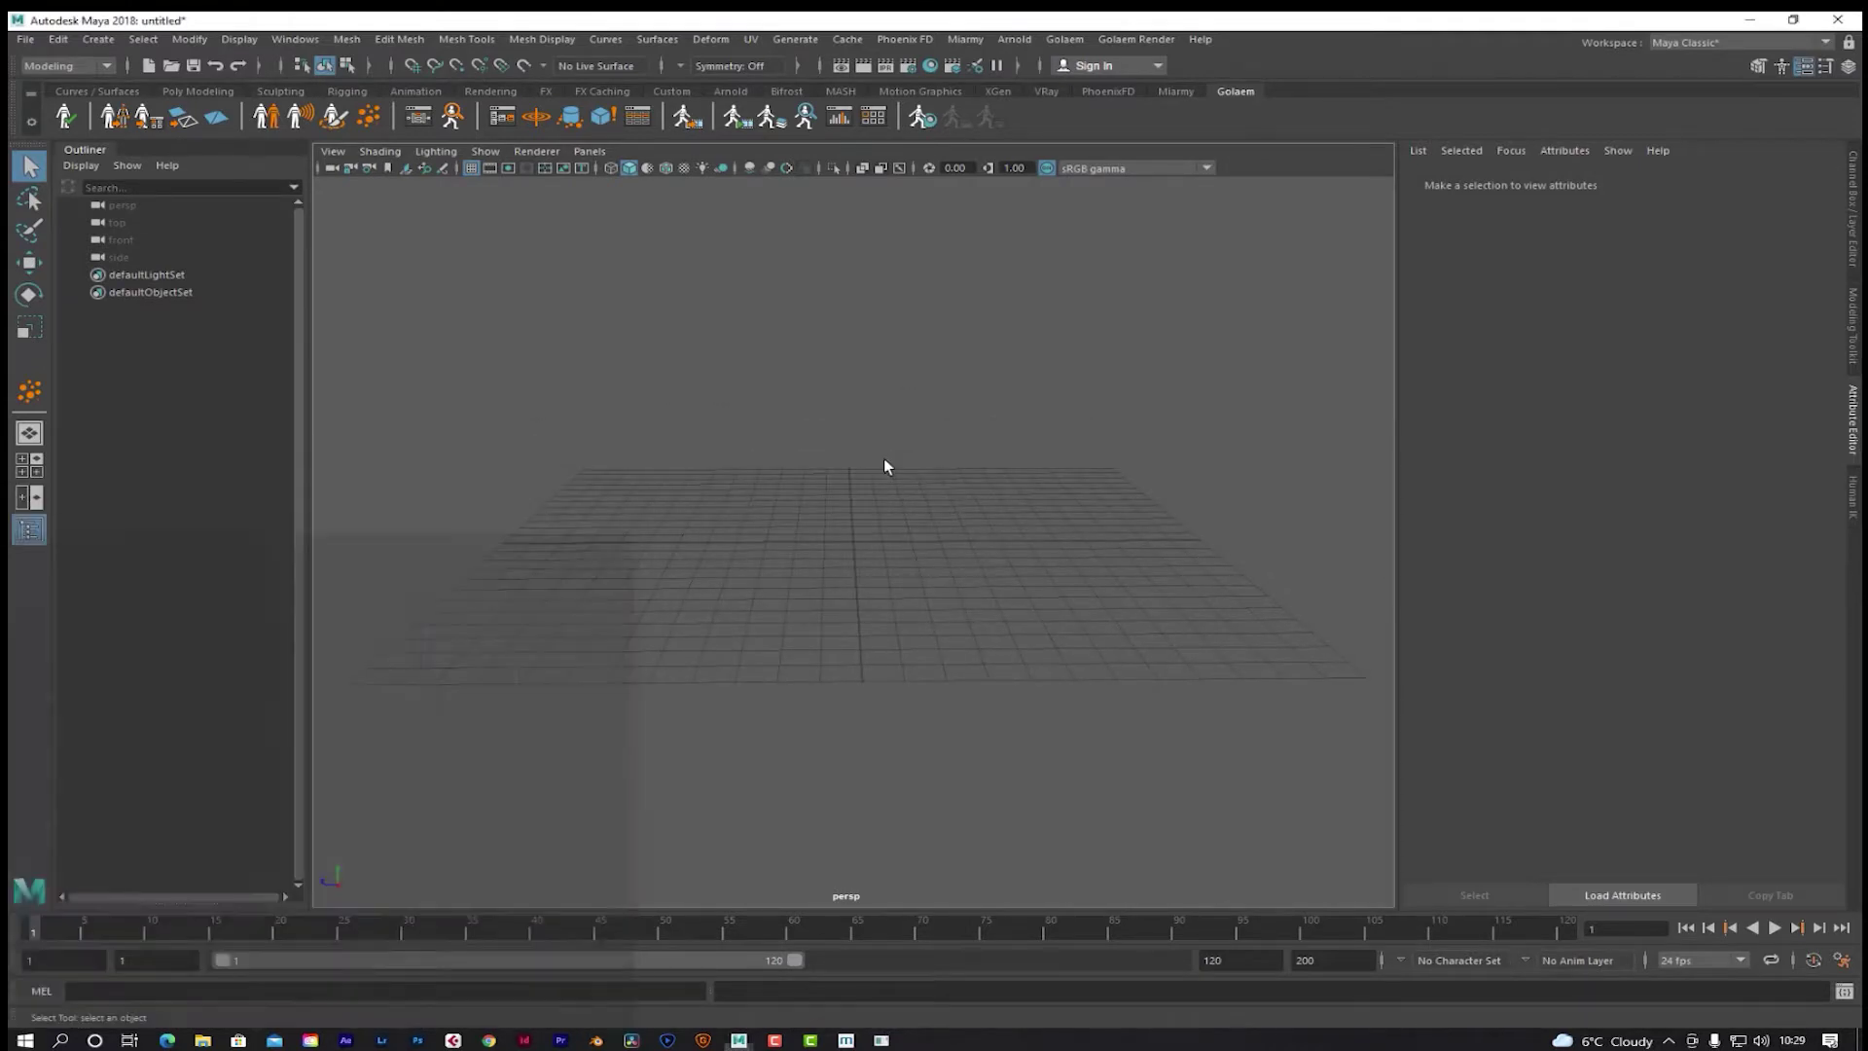
Step: Open the About Golaem information to check the installed version and licence status, and close it
left_click(1064, 39)
left_click(1101, 551)
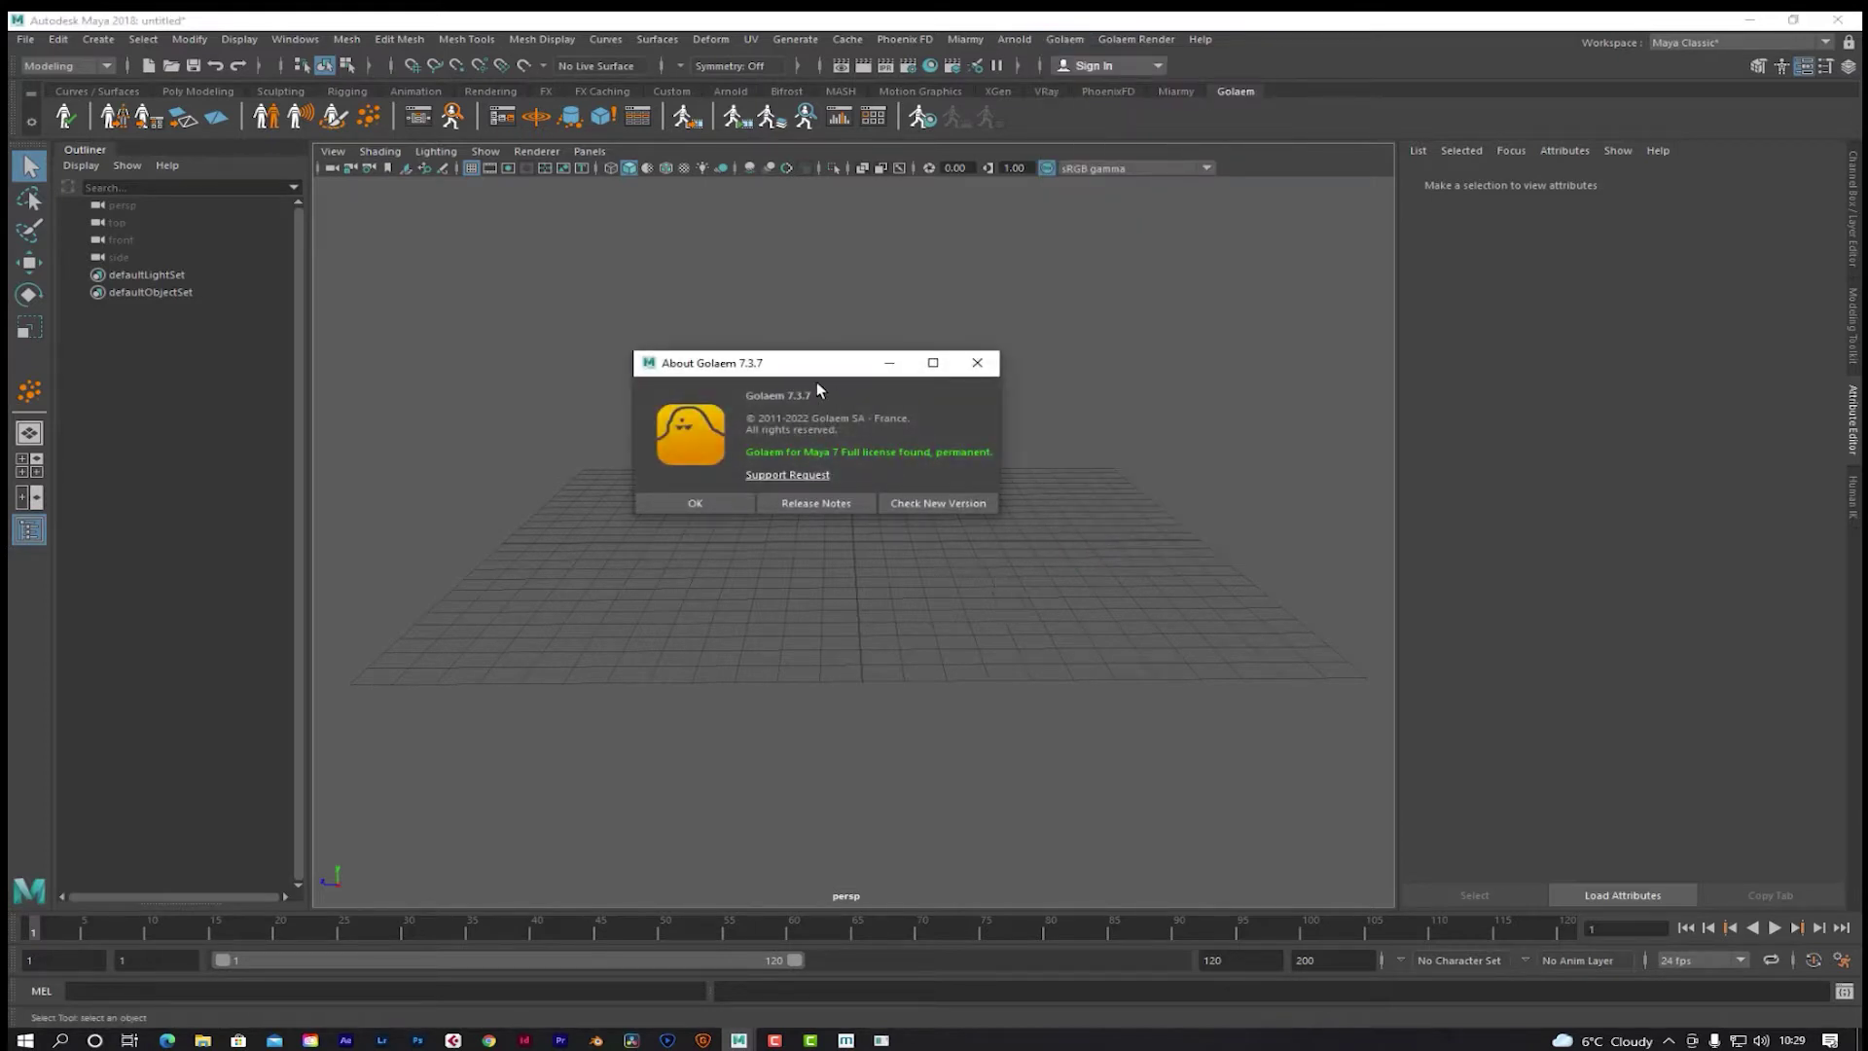
left_click_drag(796, 364, 860, 394)
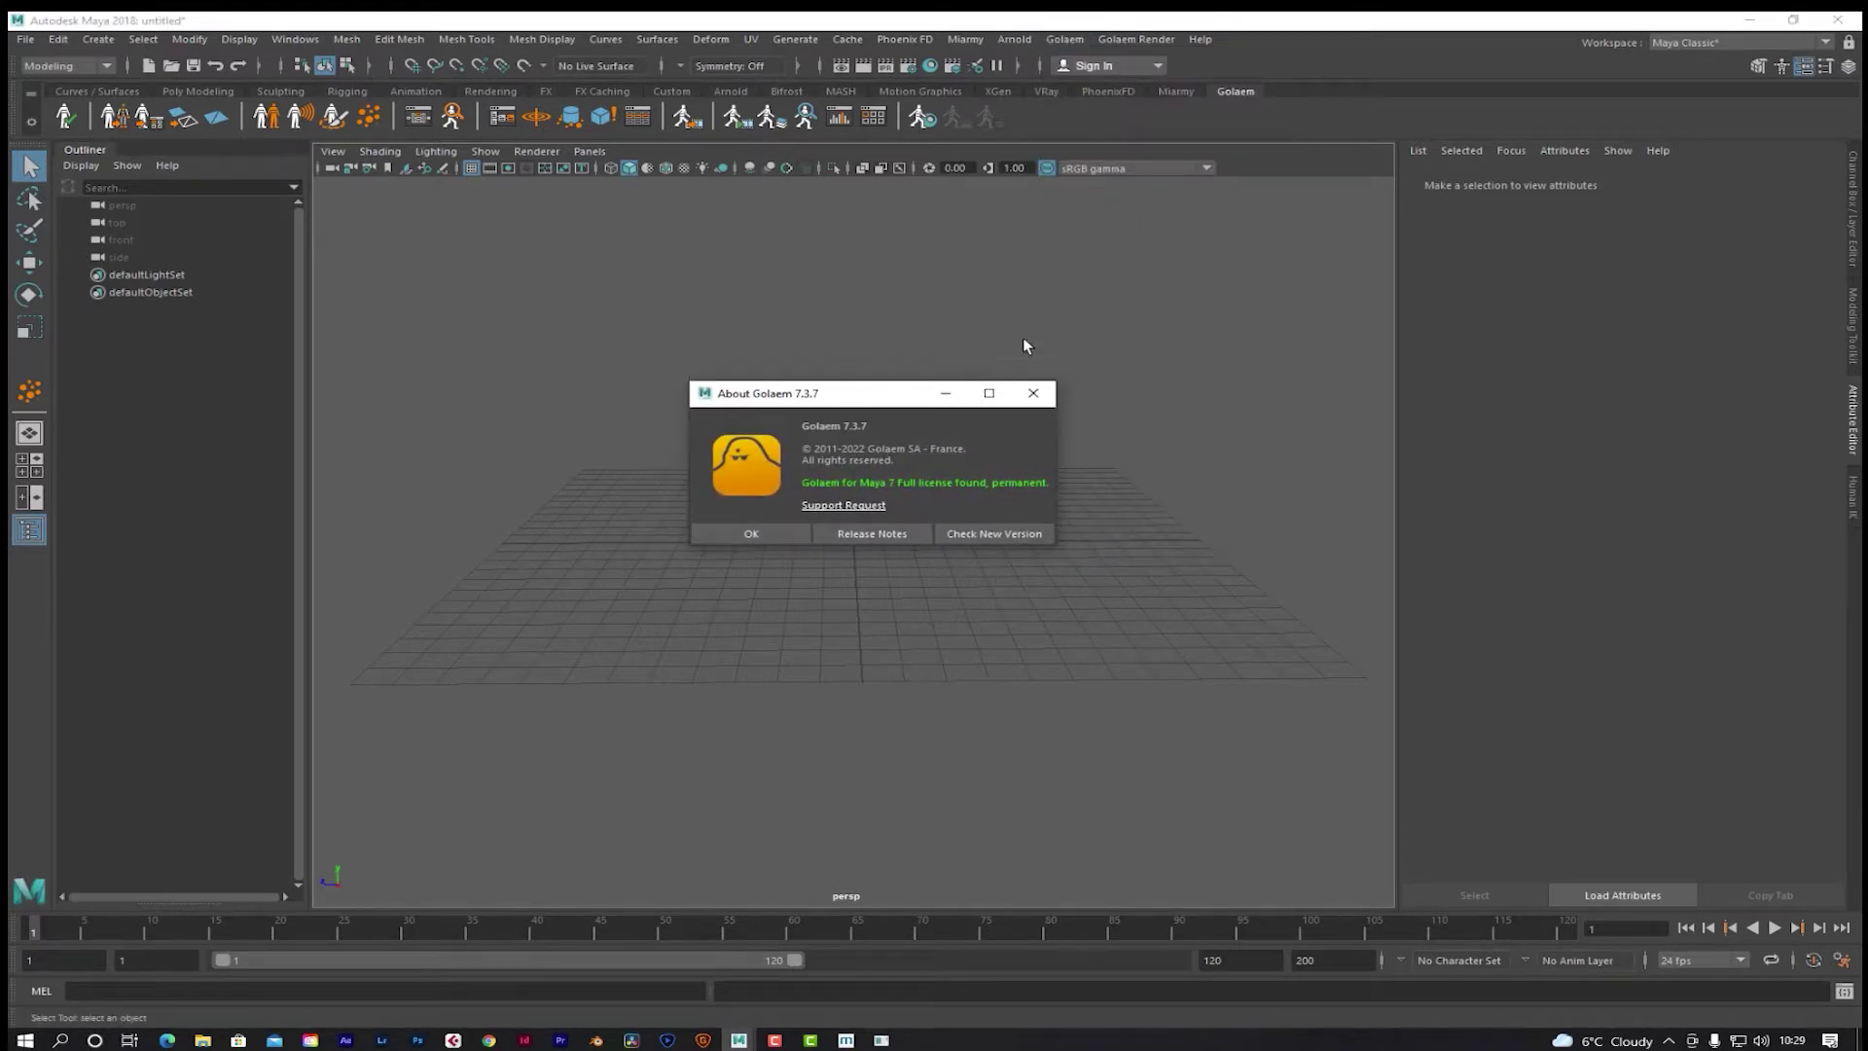
left_click(1040, 393)
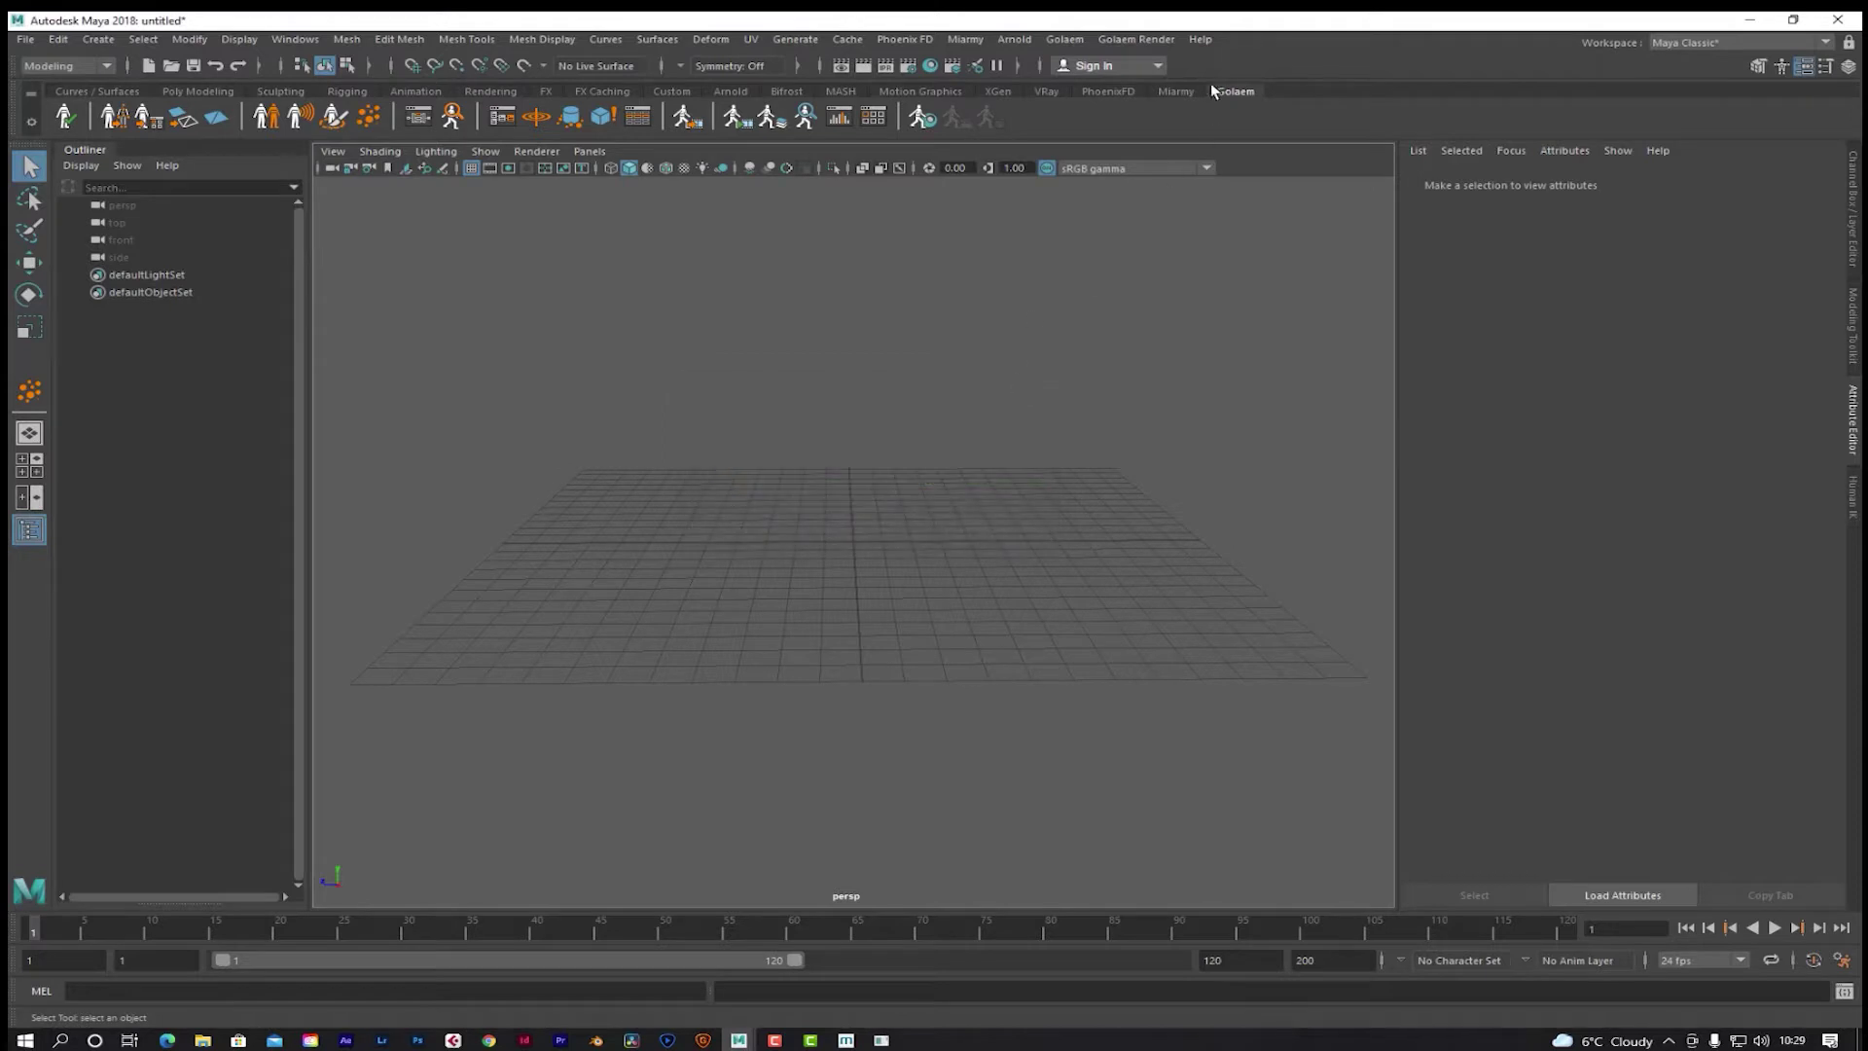
Step: Look at the Miarmy shelf tools and return to the Golaem shelf
left_click(1164, 92)
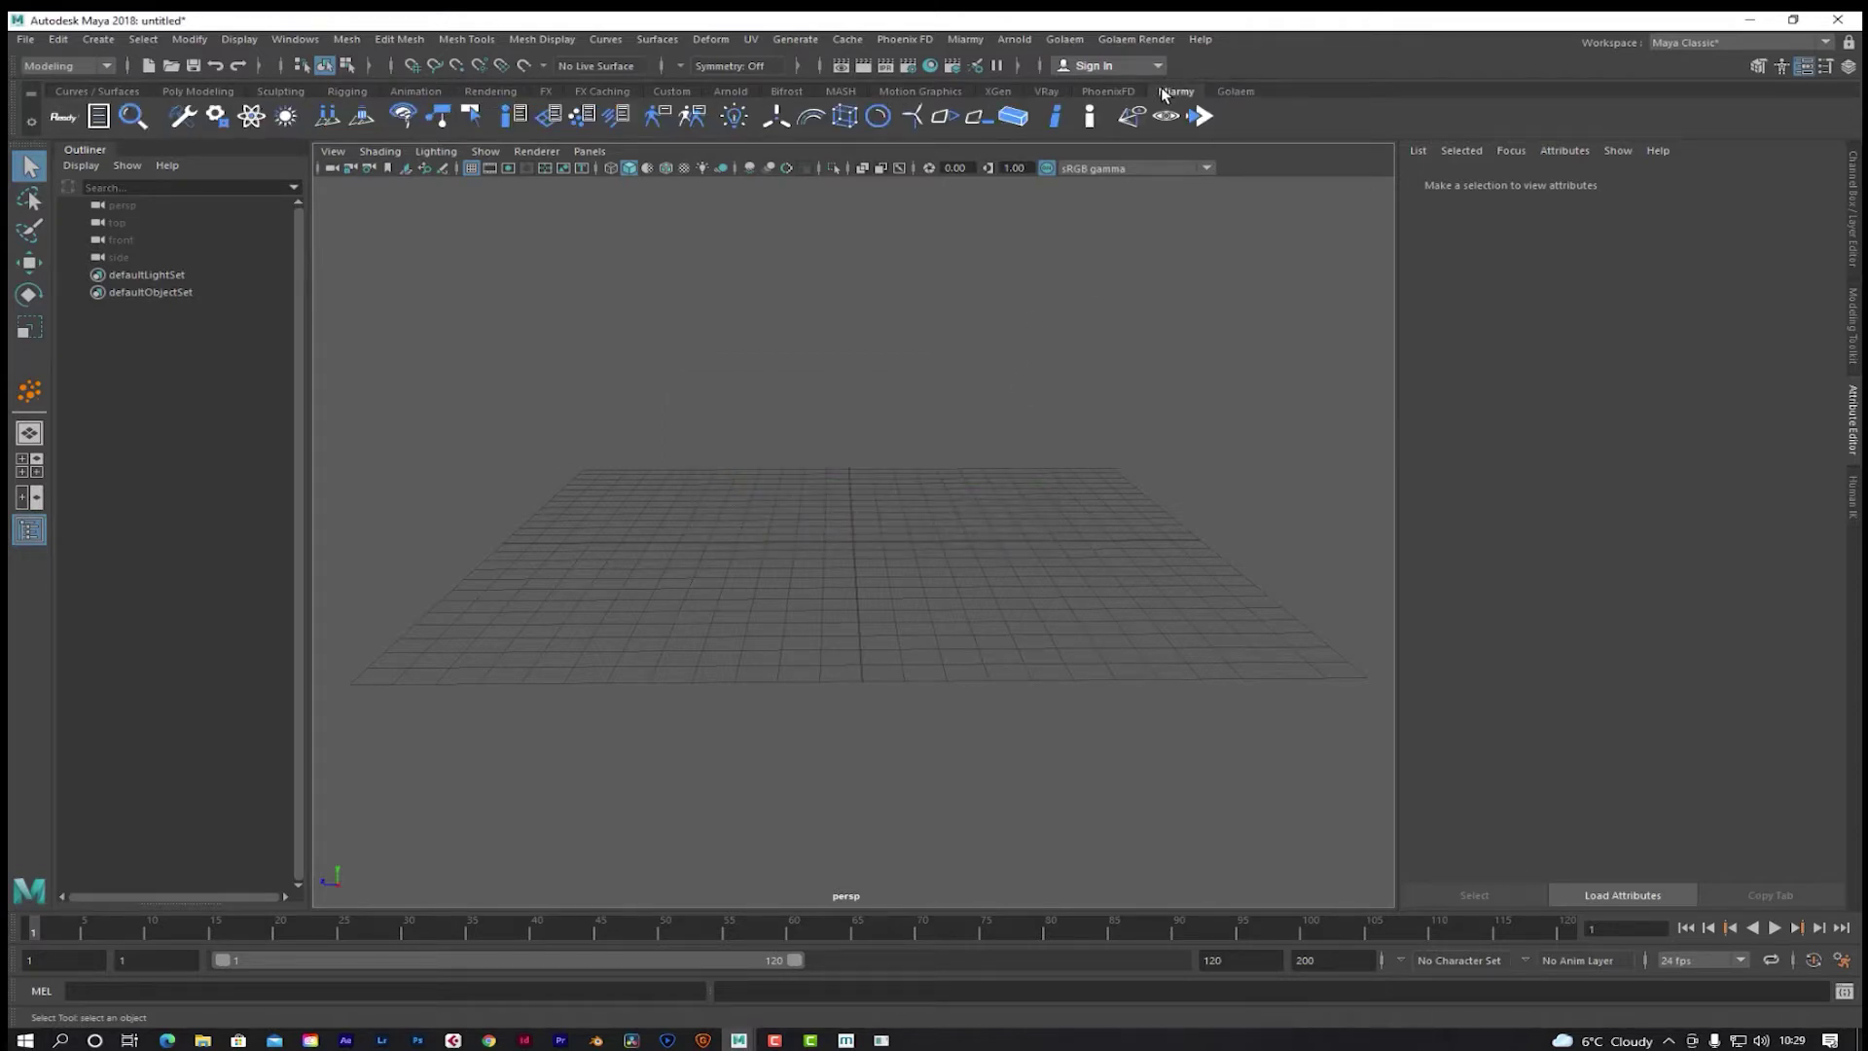
left_click(1235, 93)
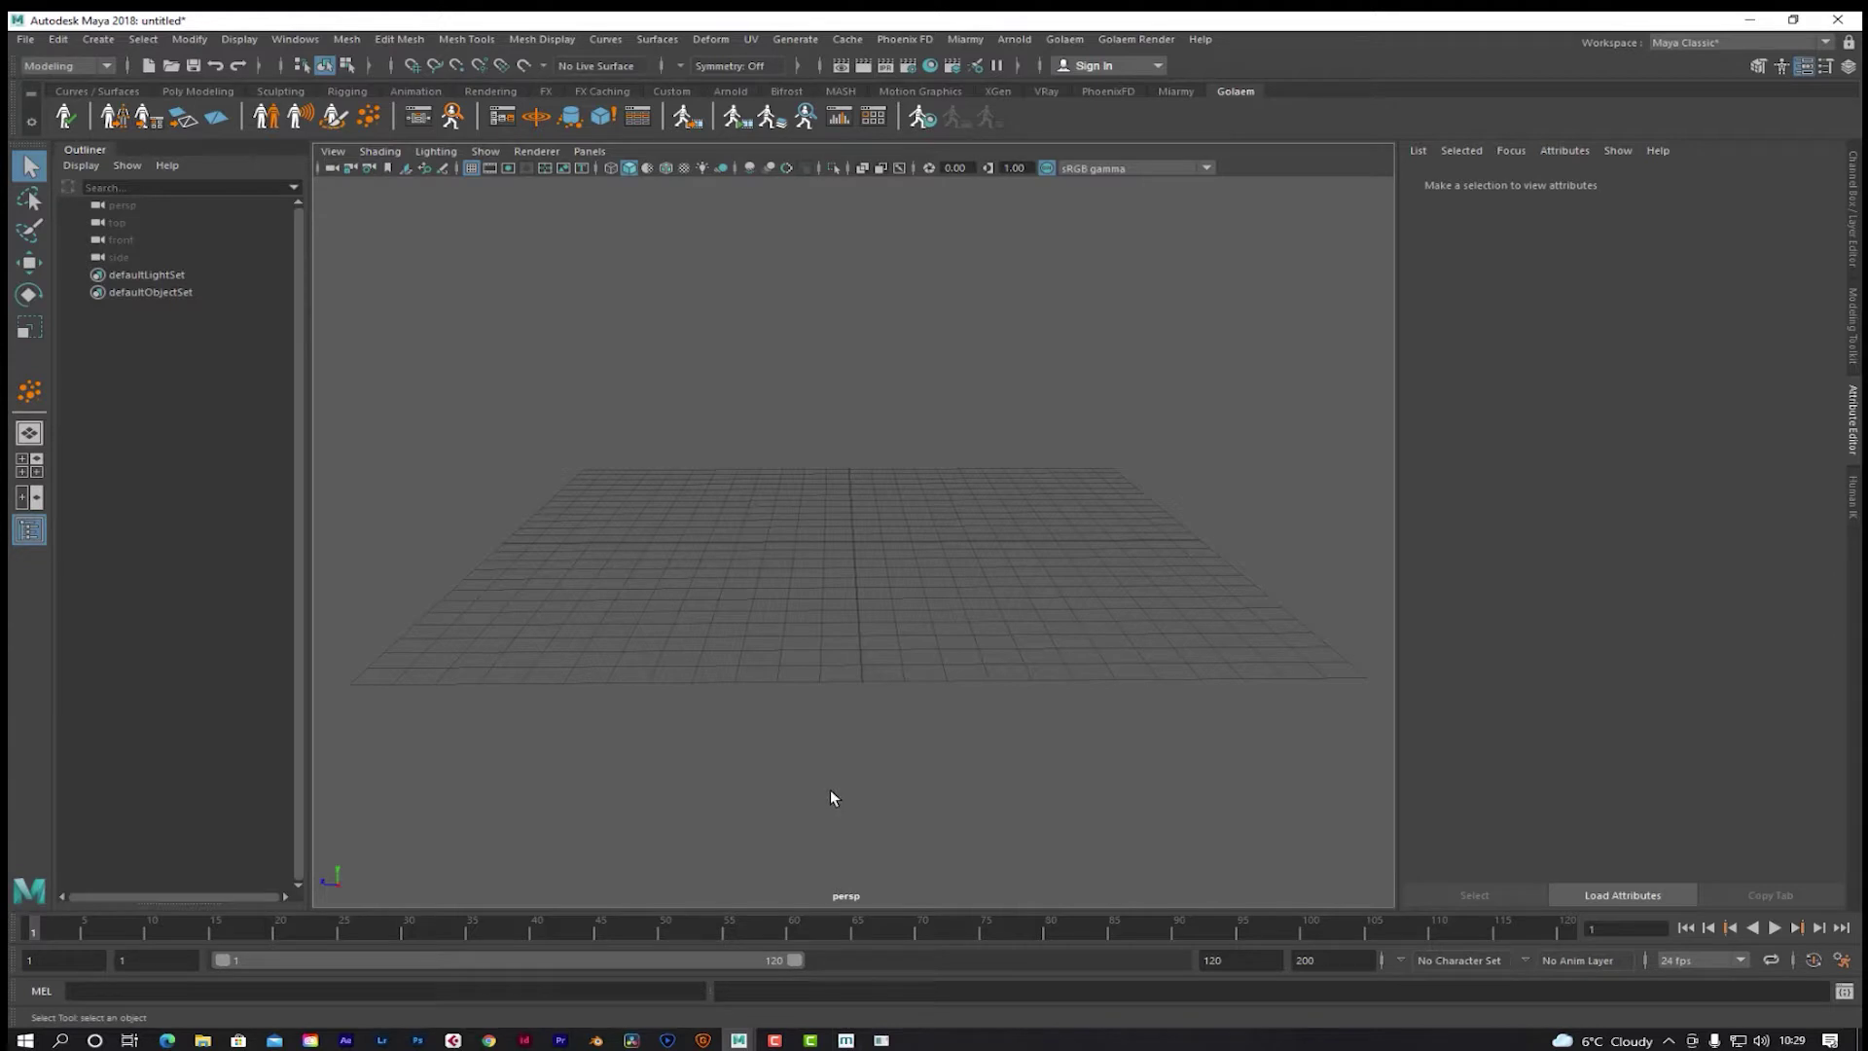
left_click_drag(743, 700, 796, 716, "alt")
key("super")
key("super")
mouse_move(832, 544)
left_mouse_down("alt")
mouse_move(888, 575)
mouse_move(859, 521)
left_mouse_up("alt")
key("super")
key("super")
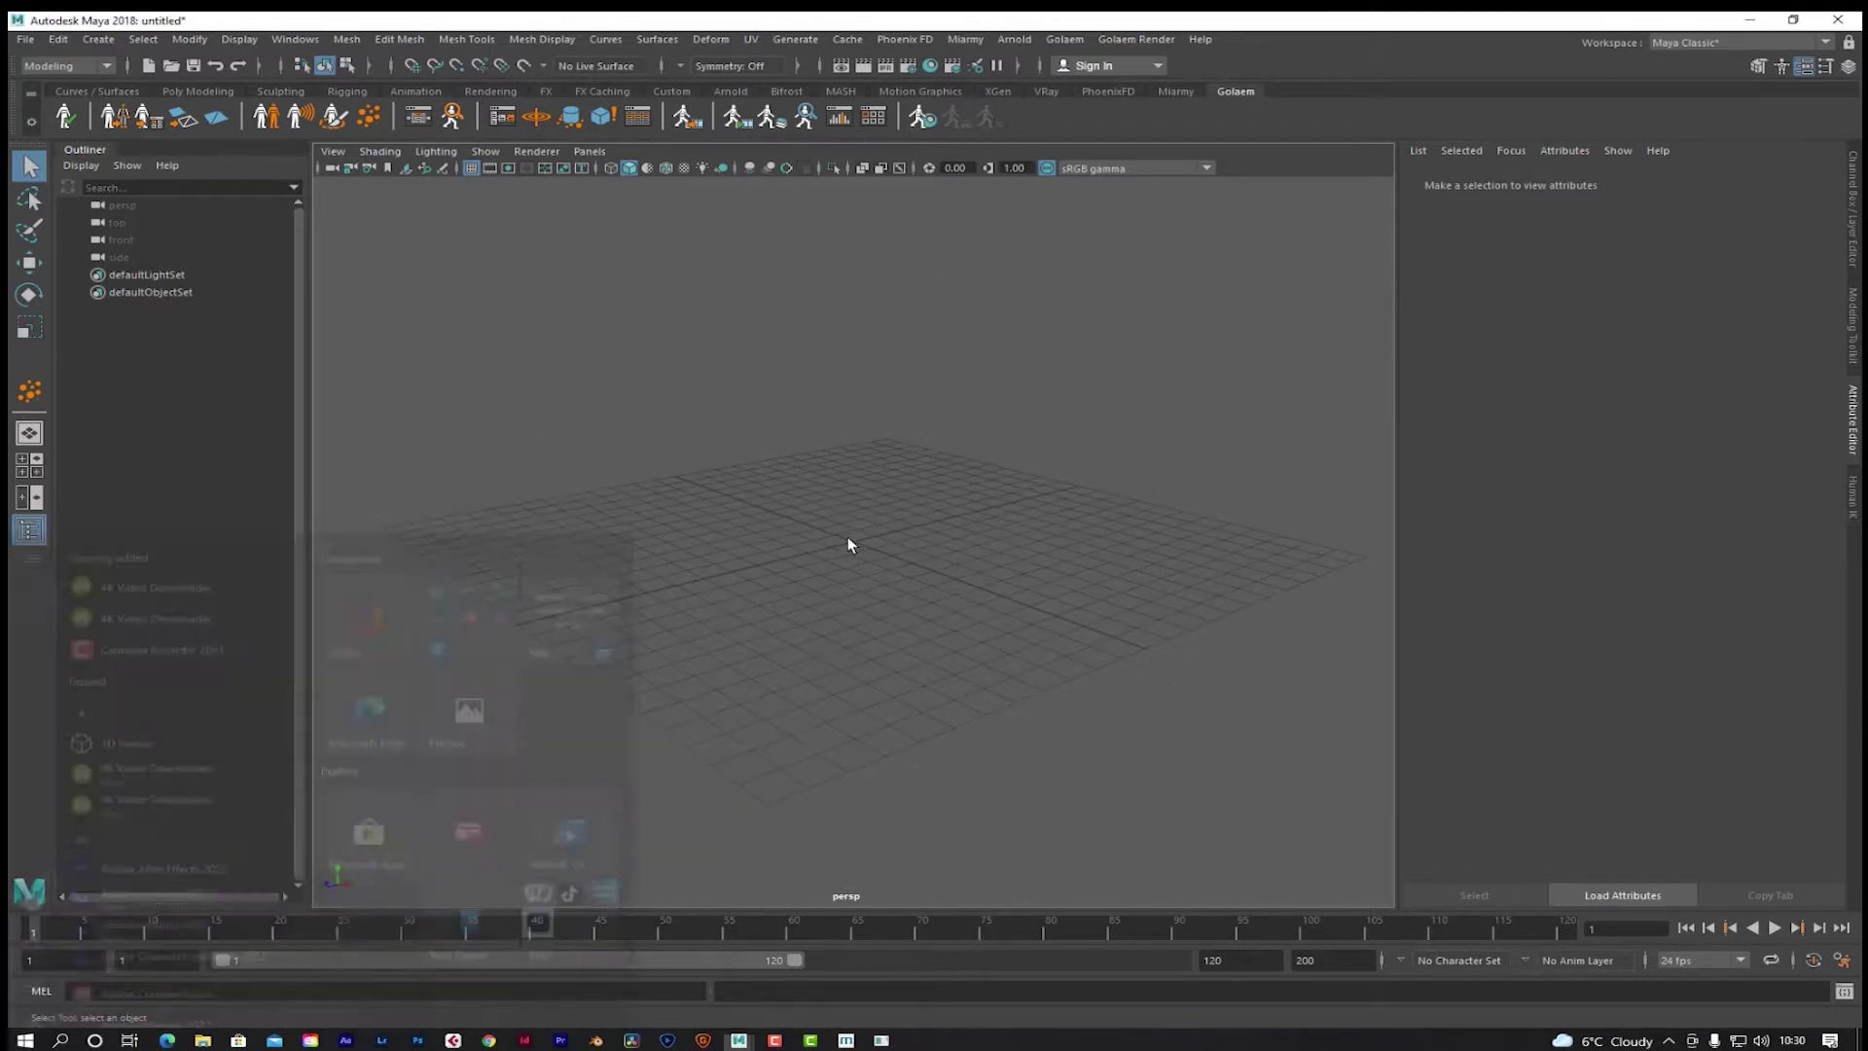
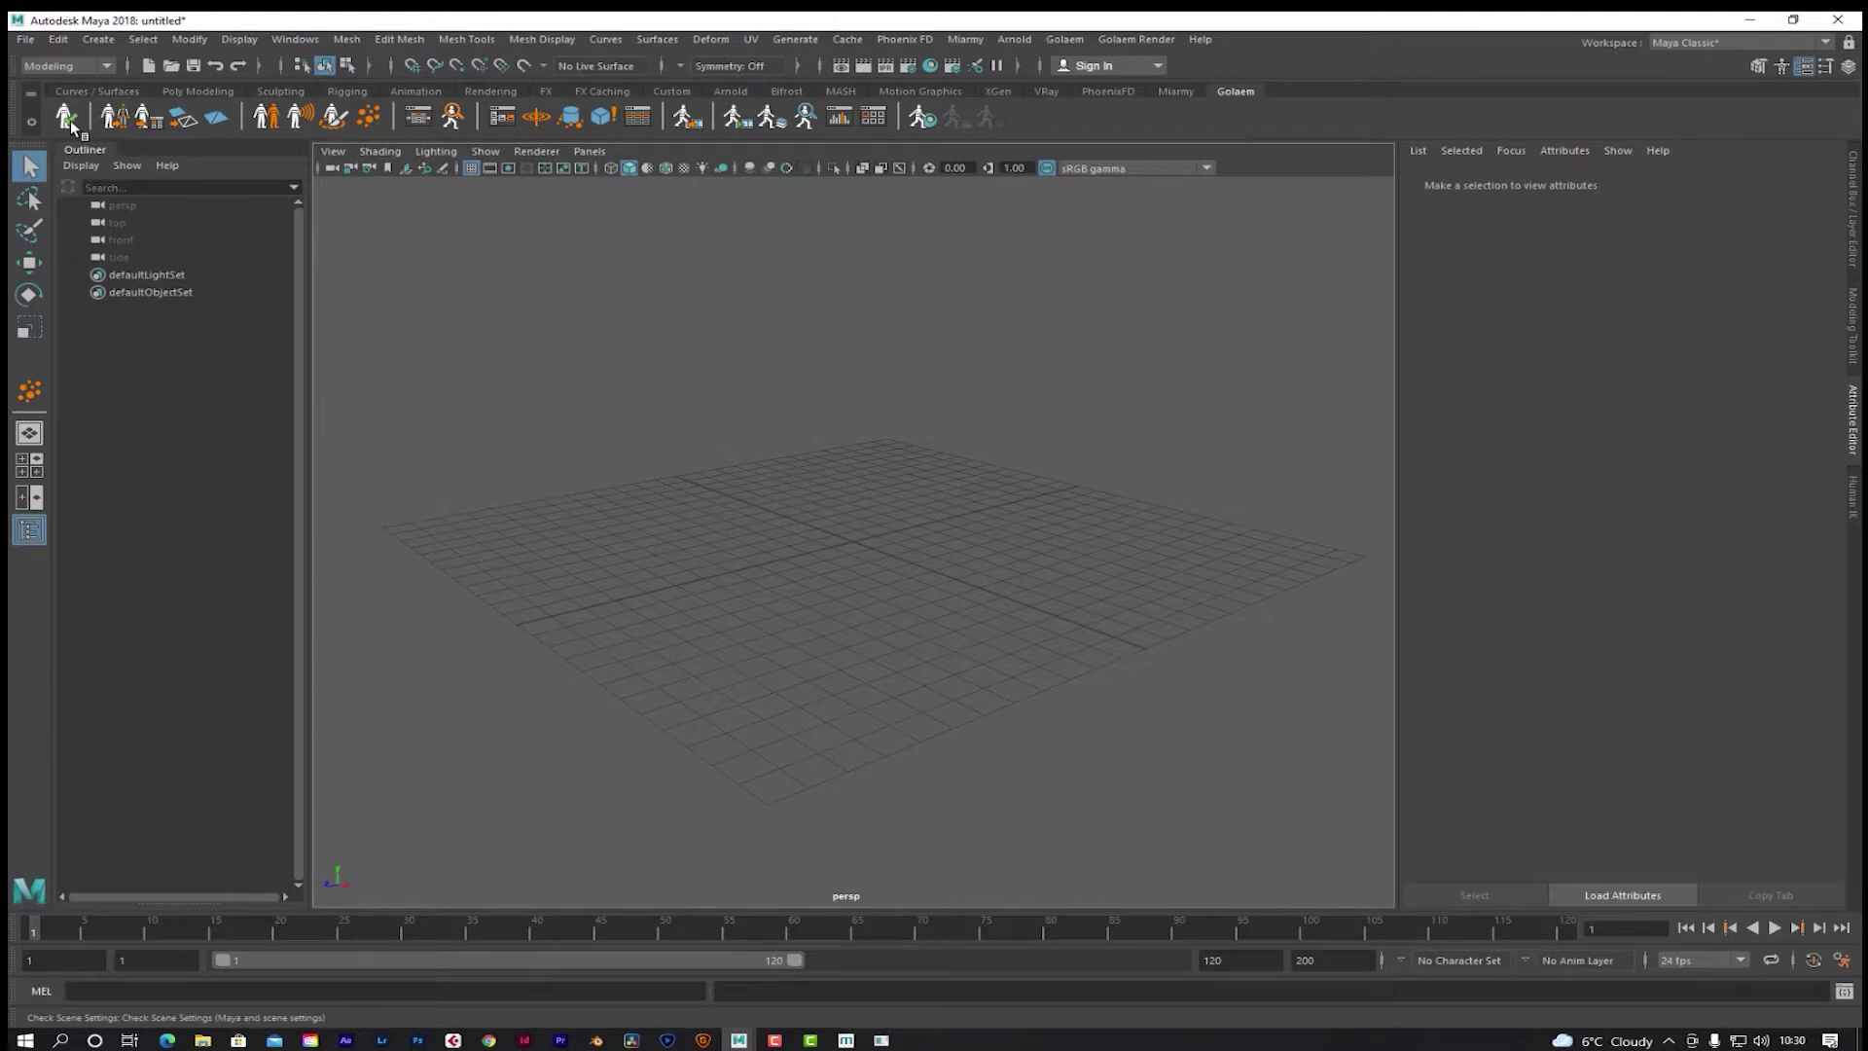
Step: Run the Golaem scene settings check on the Maya scene and acknowledge its report
left_click_drag(988, 399, 982, 328)
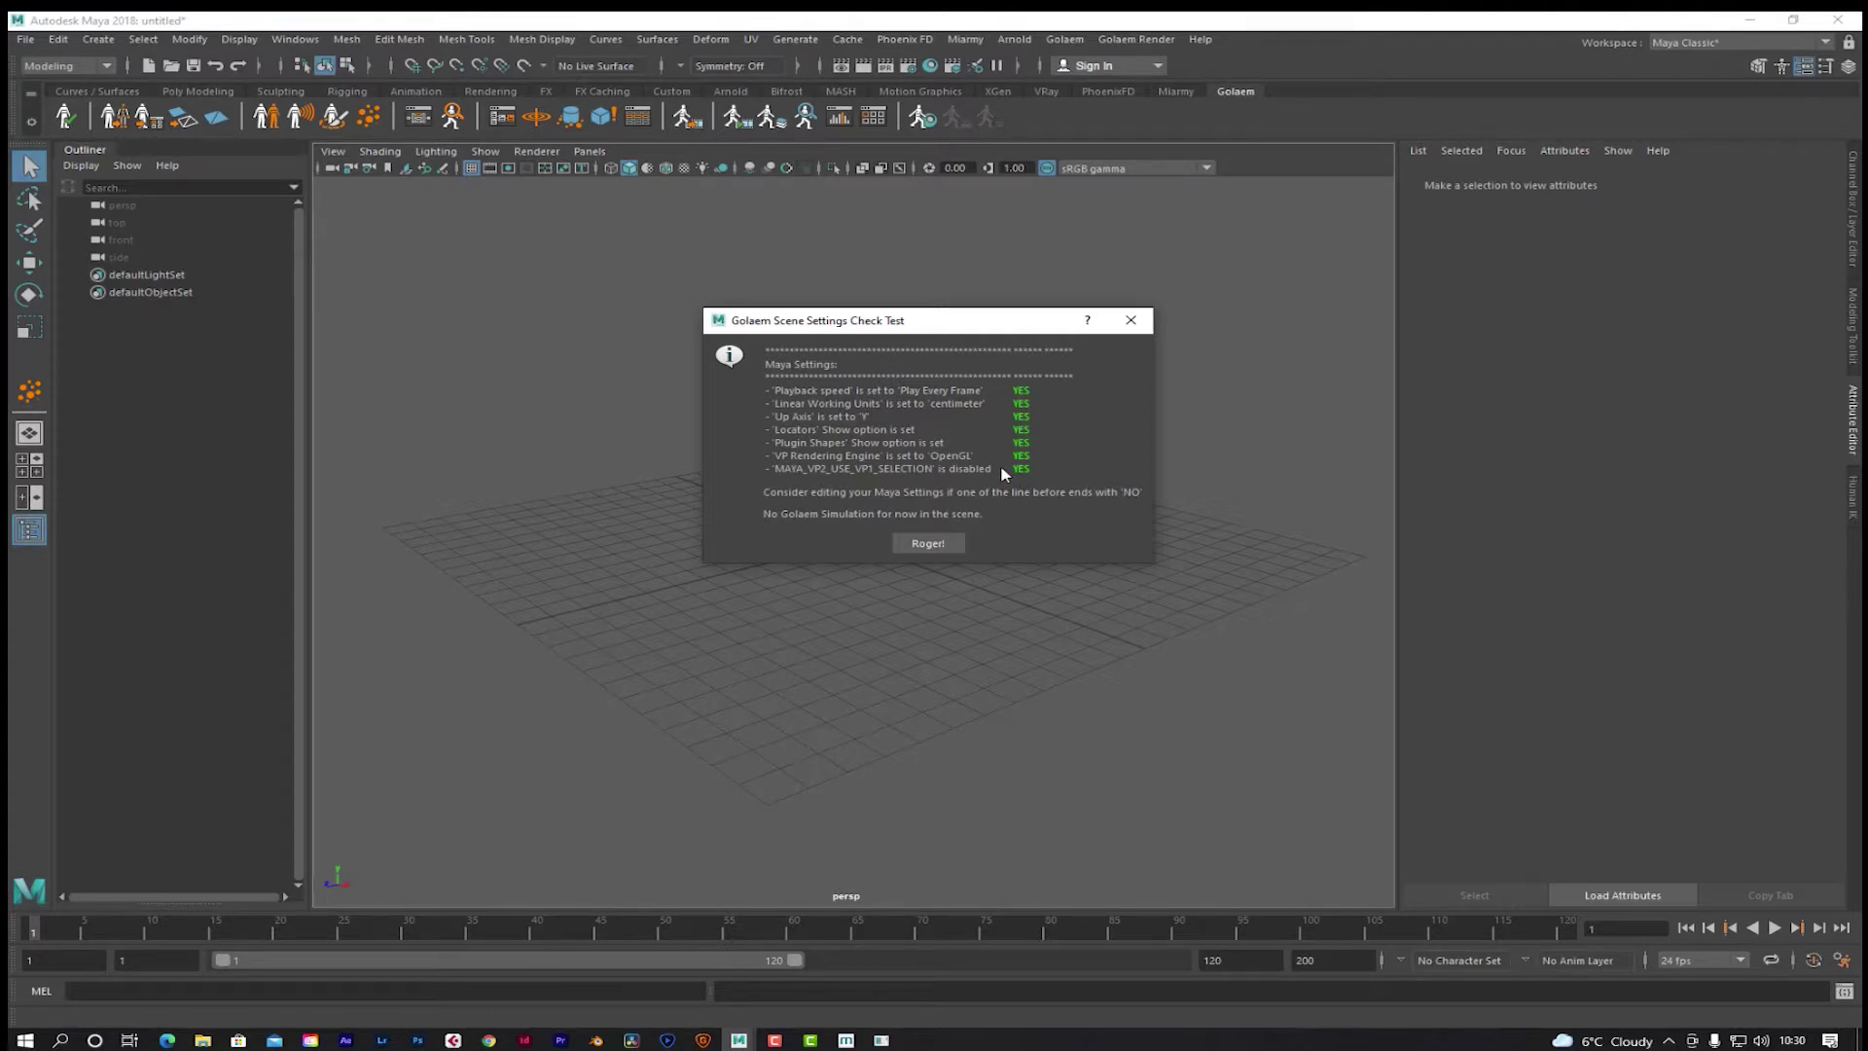
left_click(916, 544)
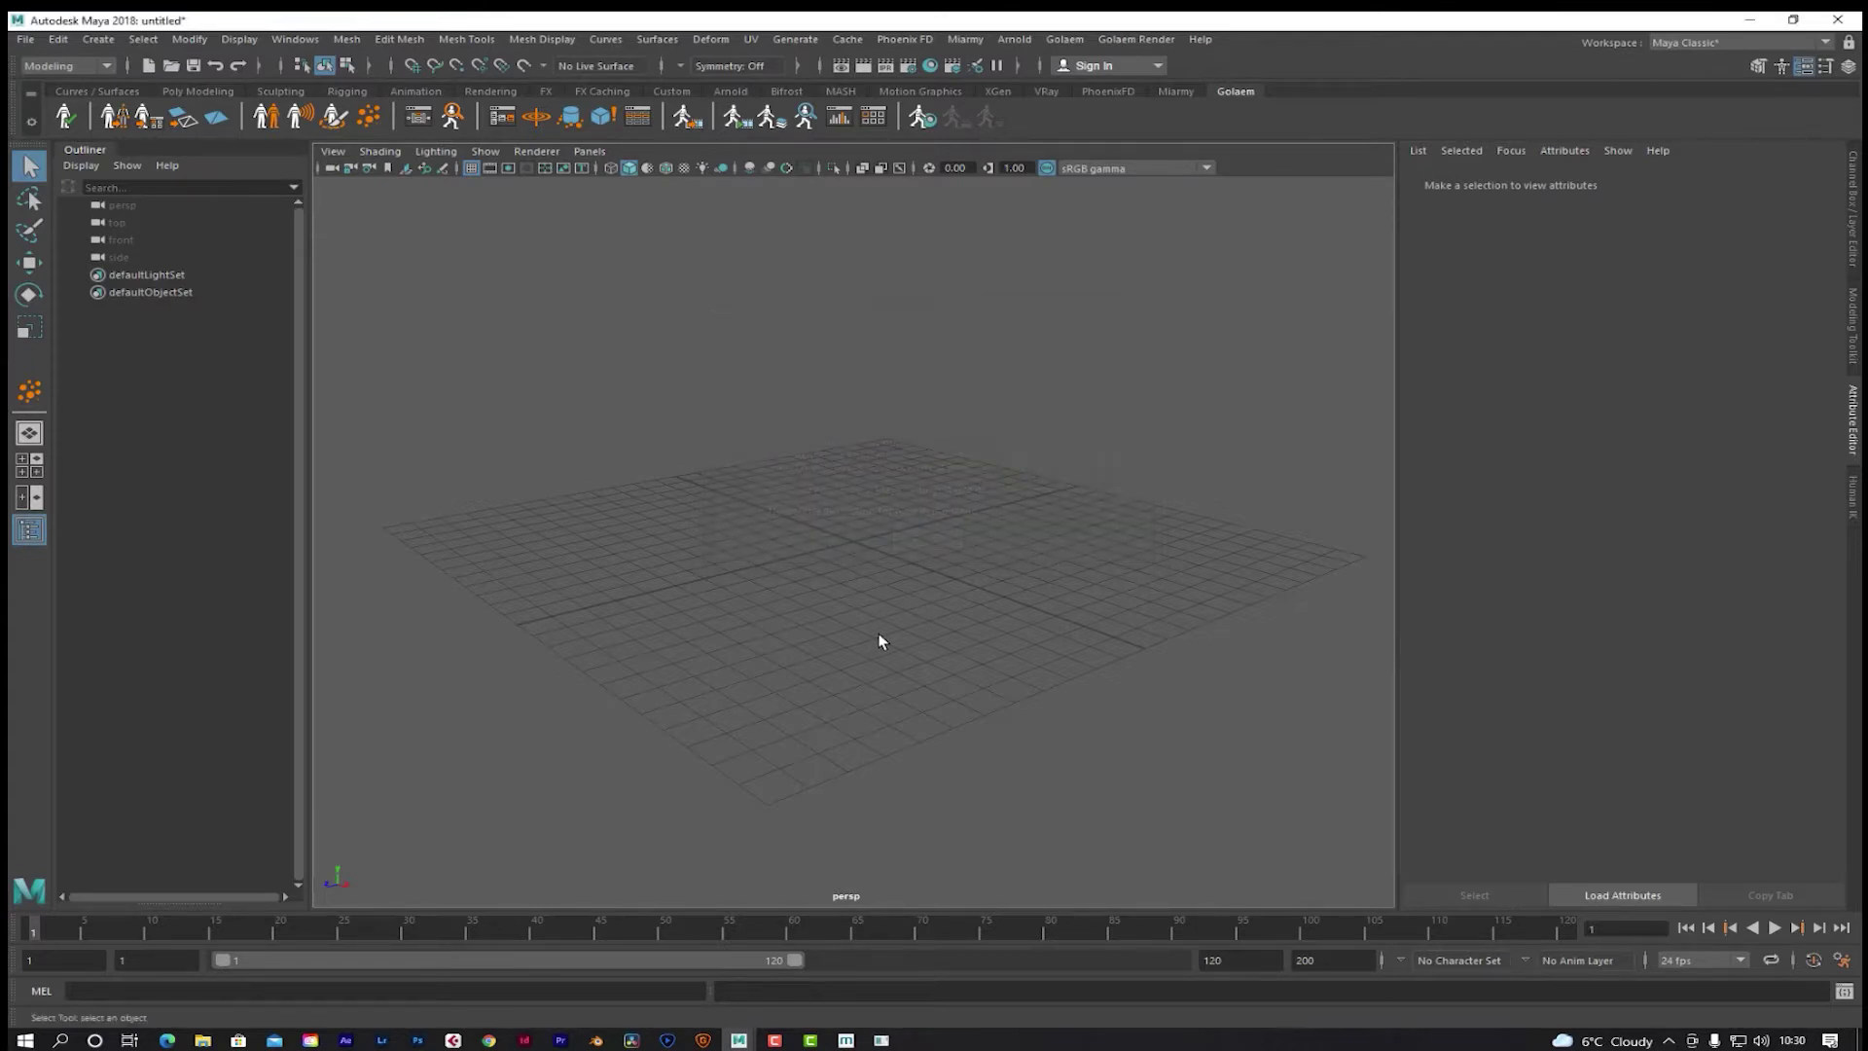
scroll(866, 617, "up", 3)
key("super")
key("Escape")
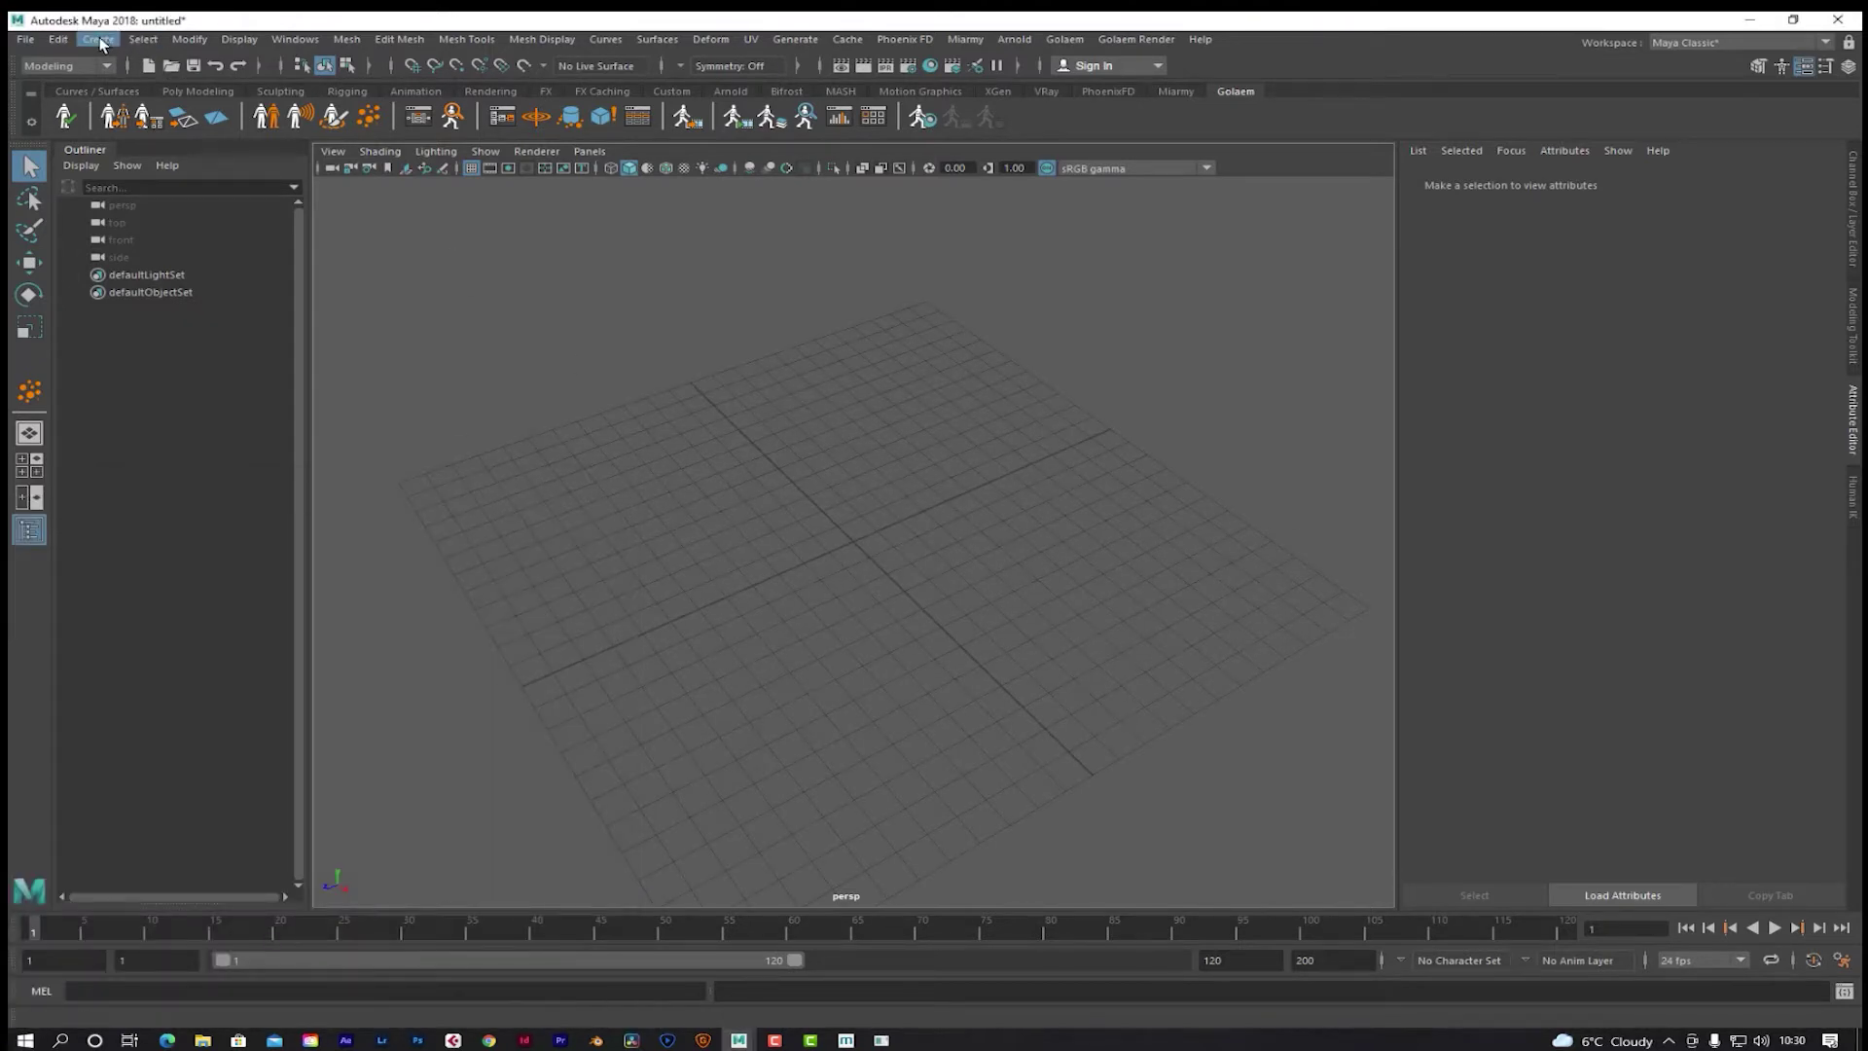
Step: Create a NURBS plane and scale it to about 24 along X and Z so it covers the grid
left_click(105, 41)
mouse_move(283, 82)
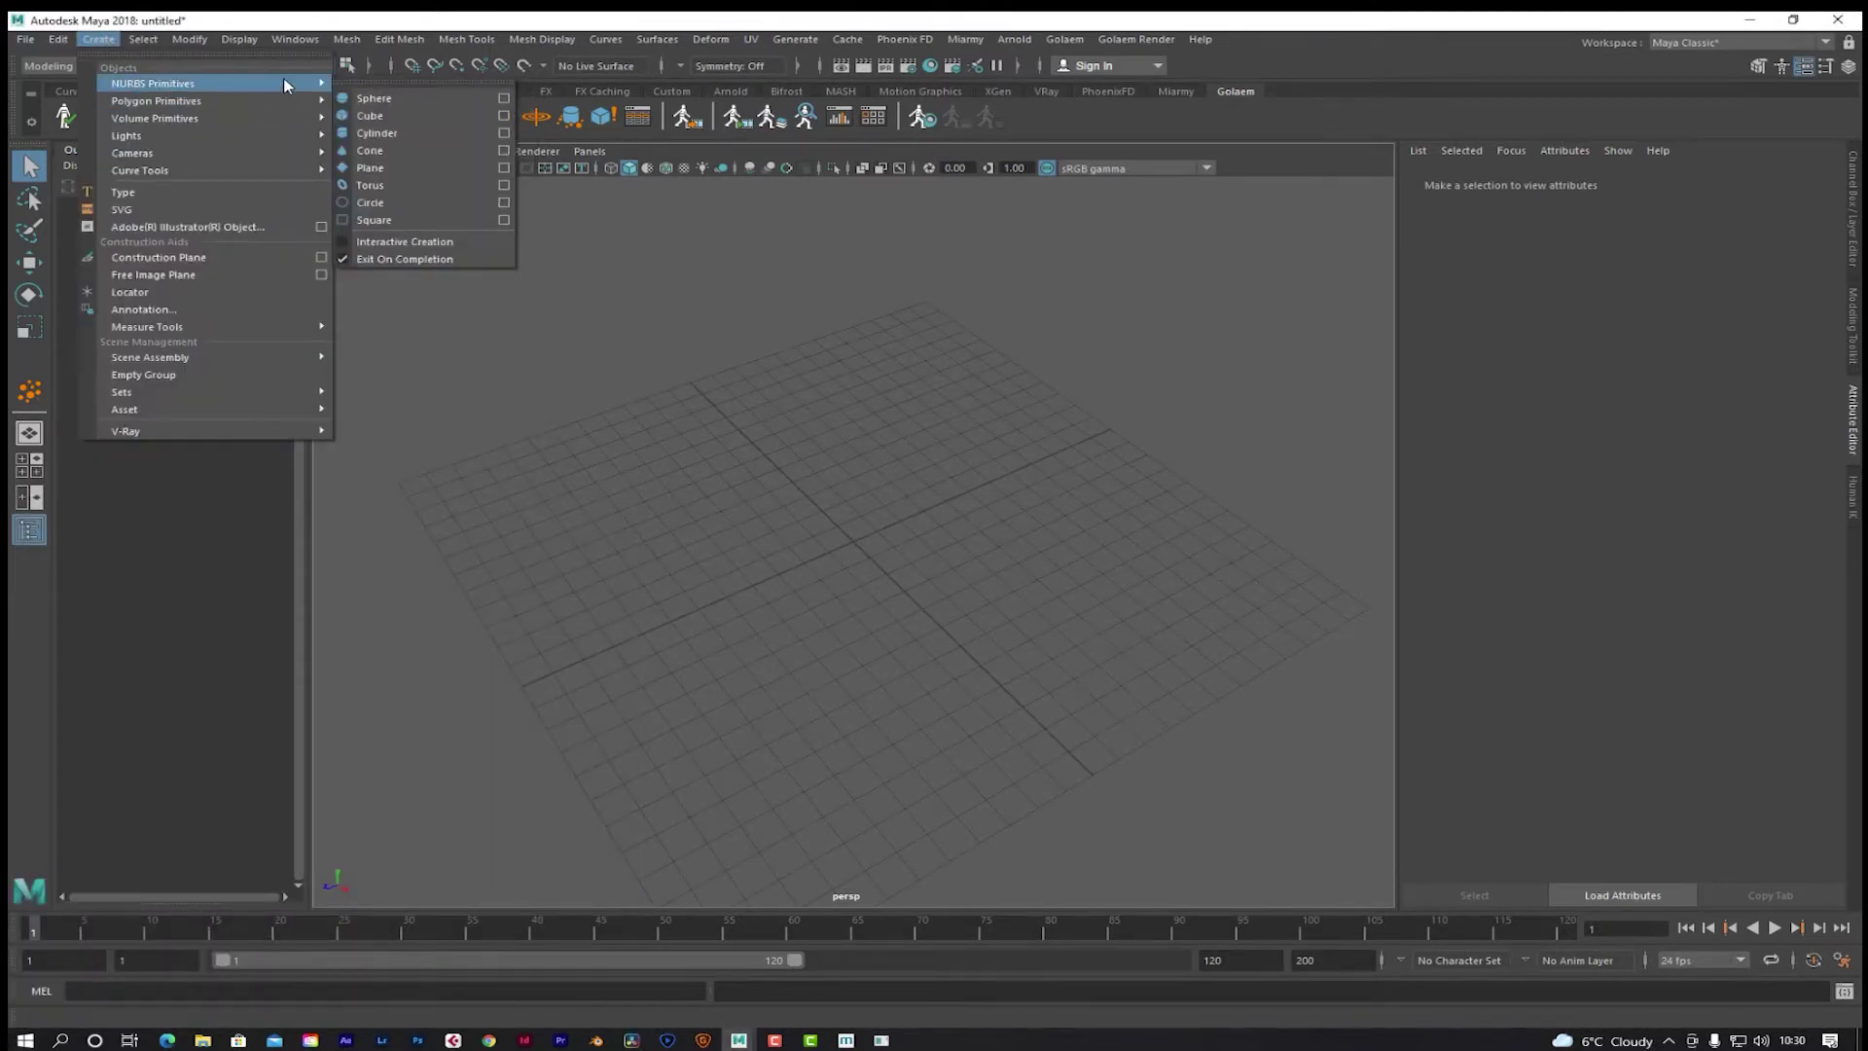
left_click(409, 167)
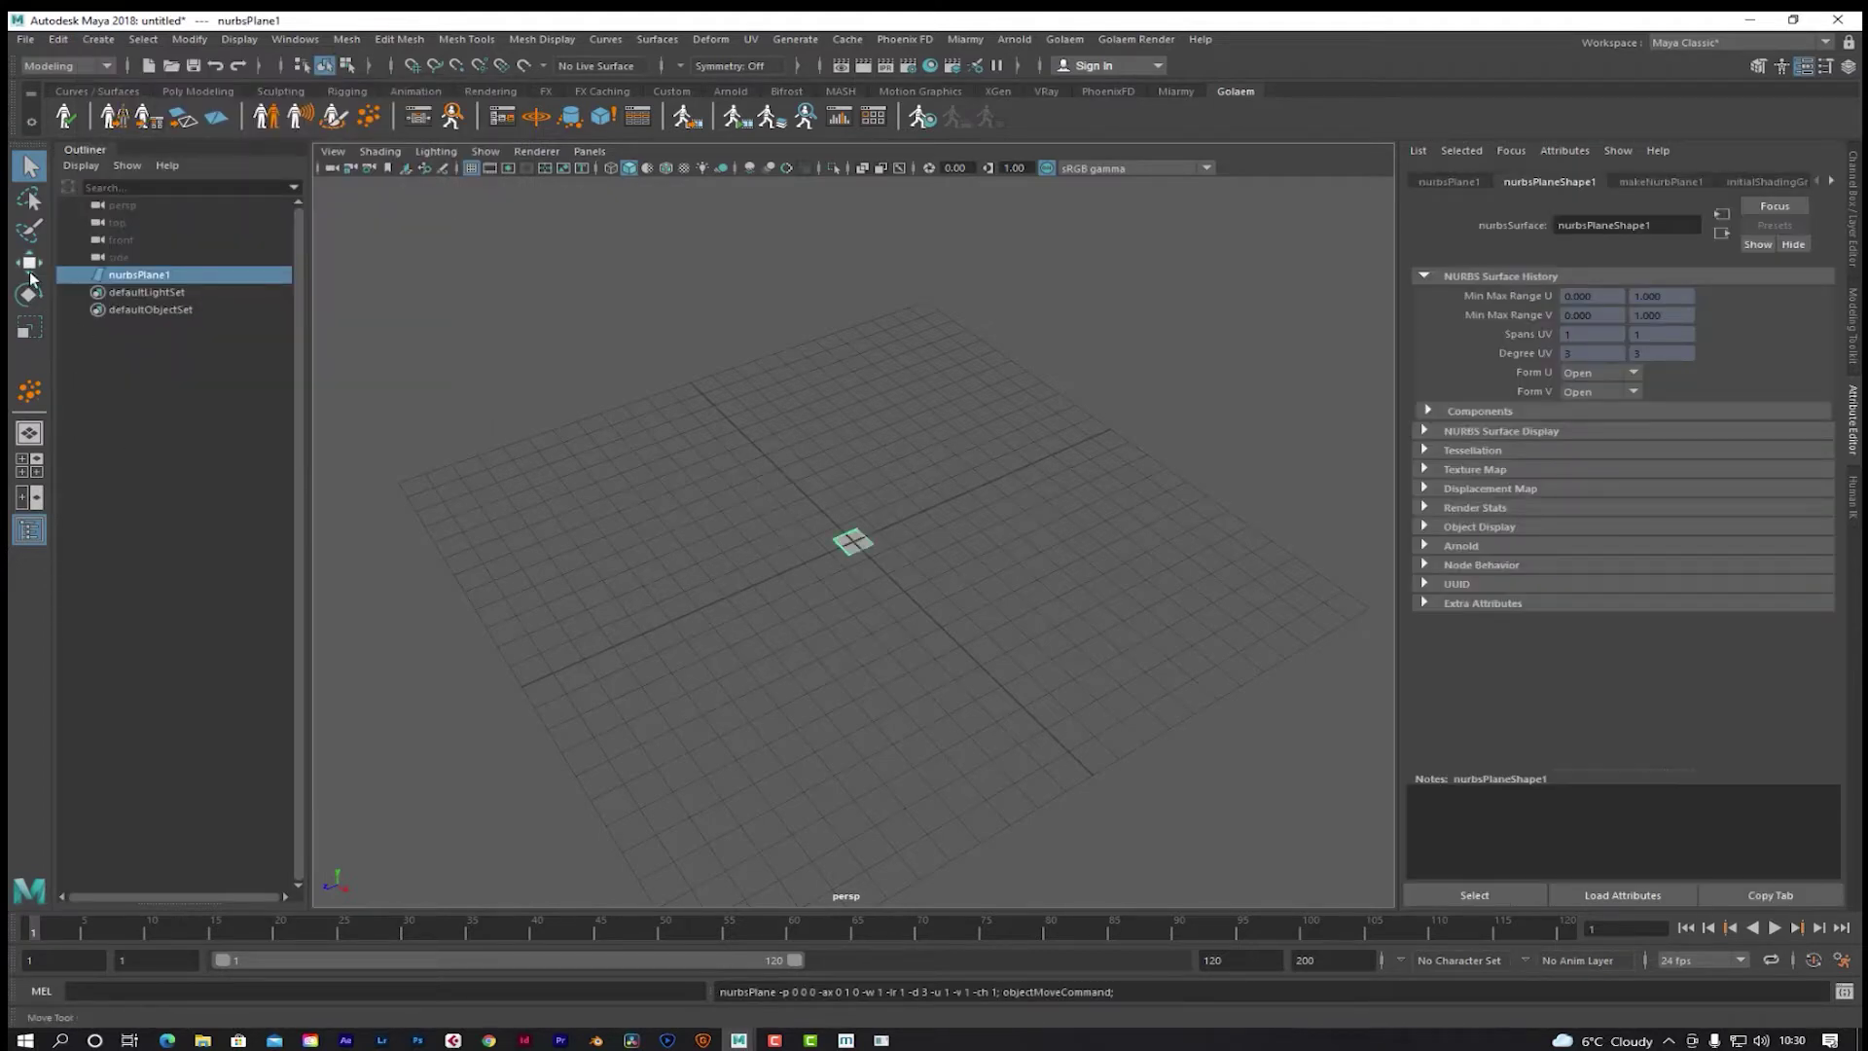
left_click(31, 329)
left_click_drag(772, 570, 307, 880)
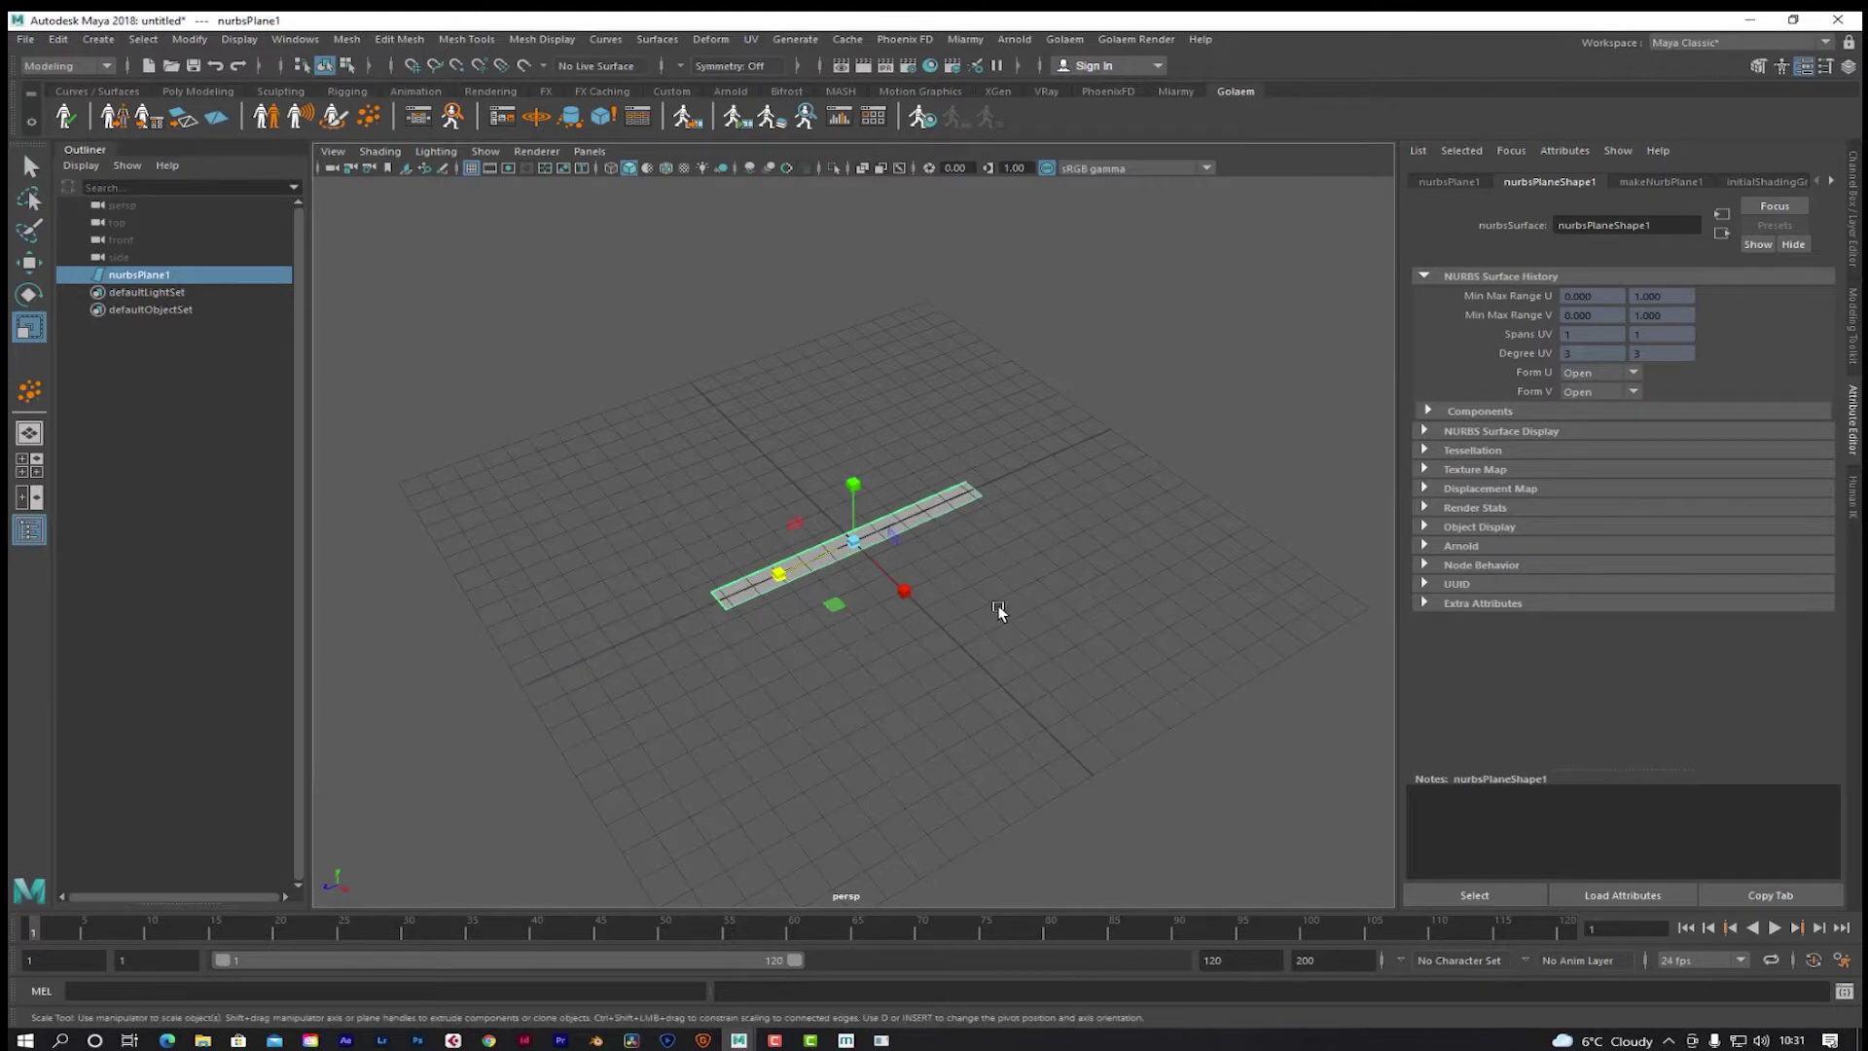
left_click_drag(902, 590, 1228, 904)
left_click_drag(787, 571, 709, 617)
left_click_drag(903, 588, 954, 646)
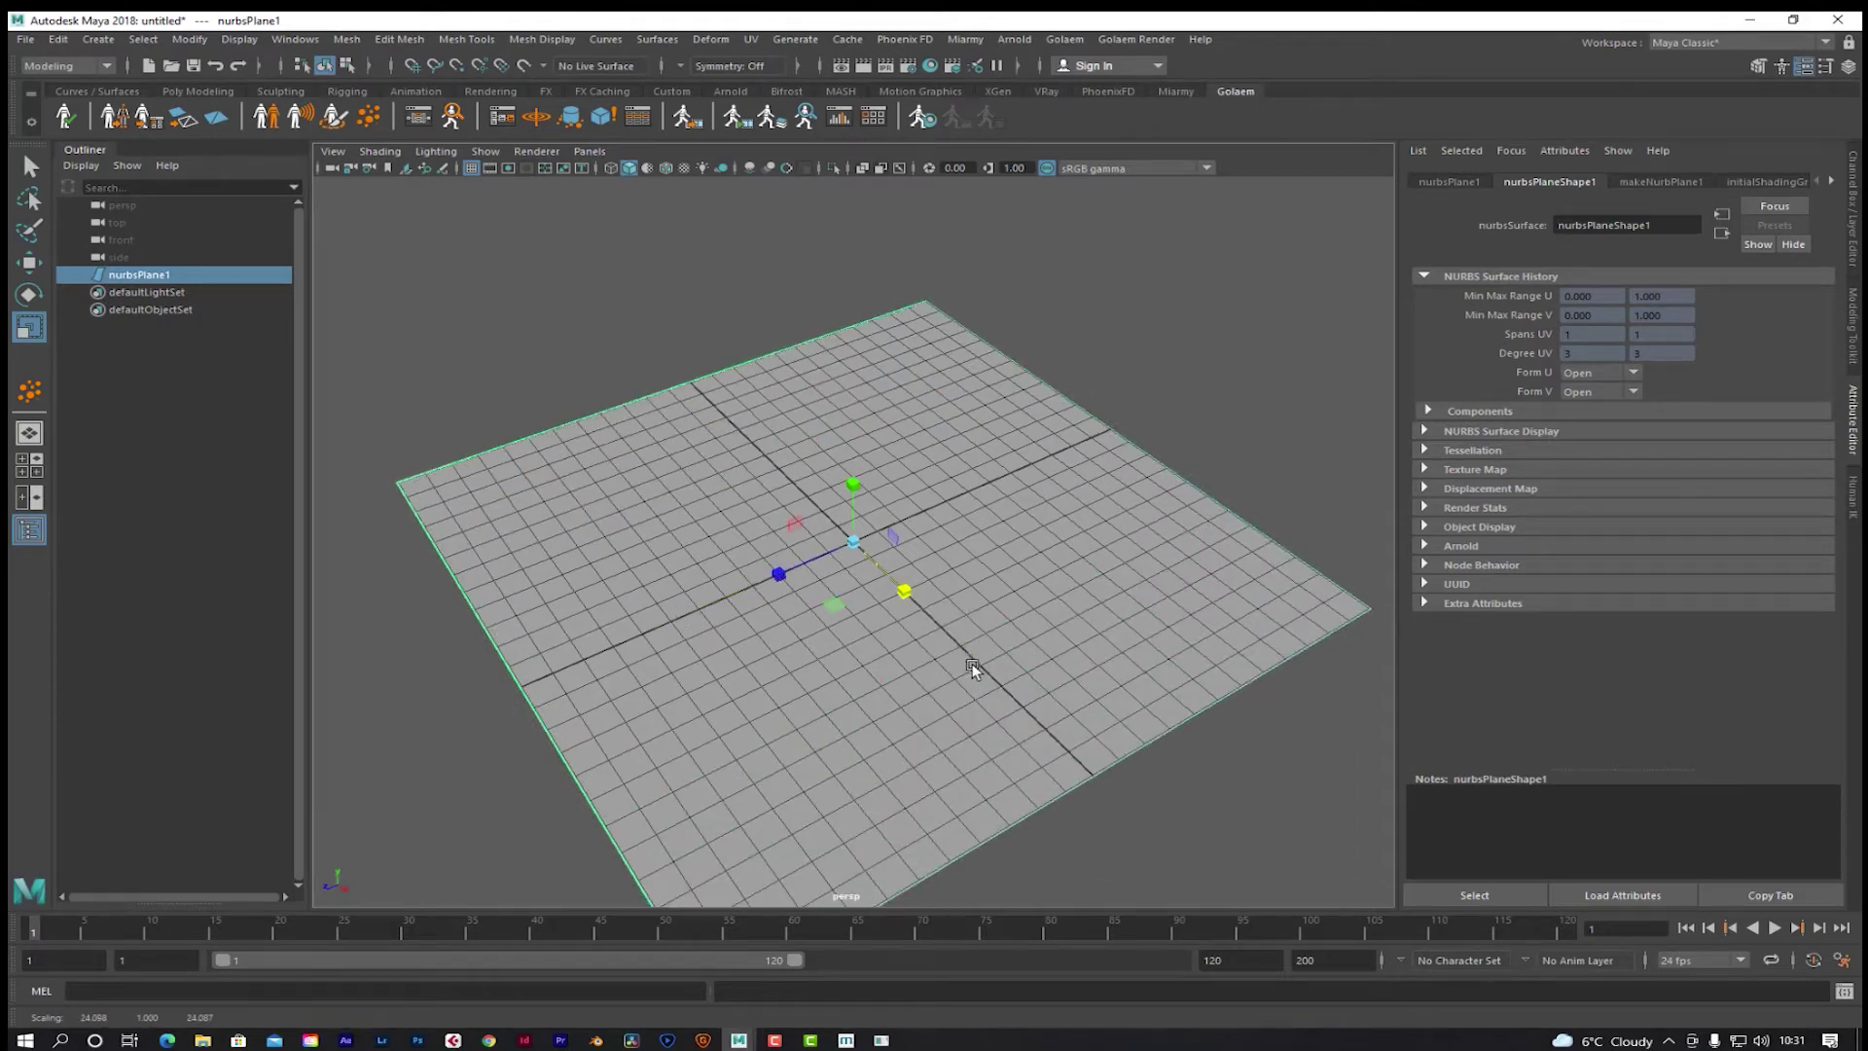
Step: Select the NURBS ground plane and create a Golaem terrain locator
scroll(907, 624, "up", 2)
scroll(906, 625, "down", 5)
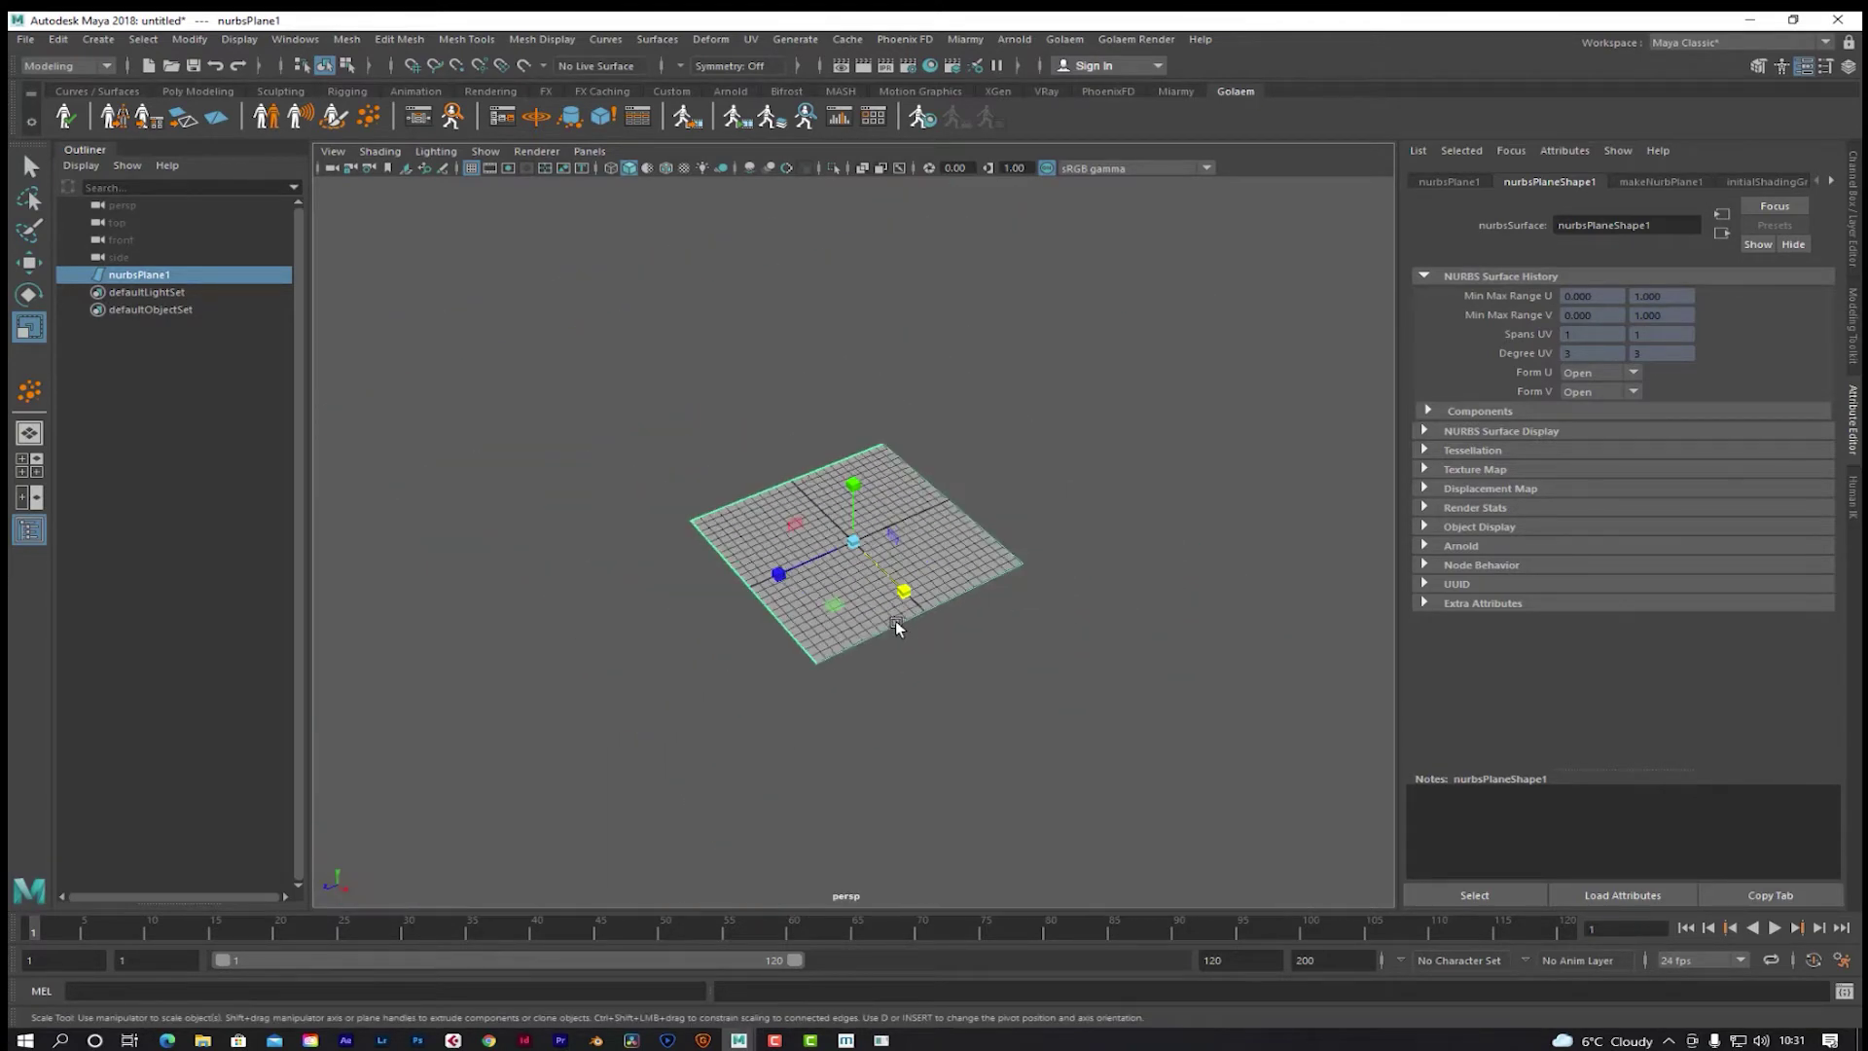
left_click_drag(883, 633, 925, 664, "alt")
key("super")
left_click(925, 664)
scroll(953, 610, "down", 3)
scroll(961, 632, "up", 10)
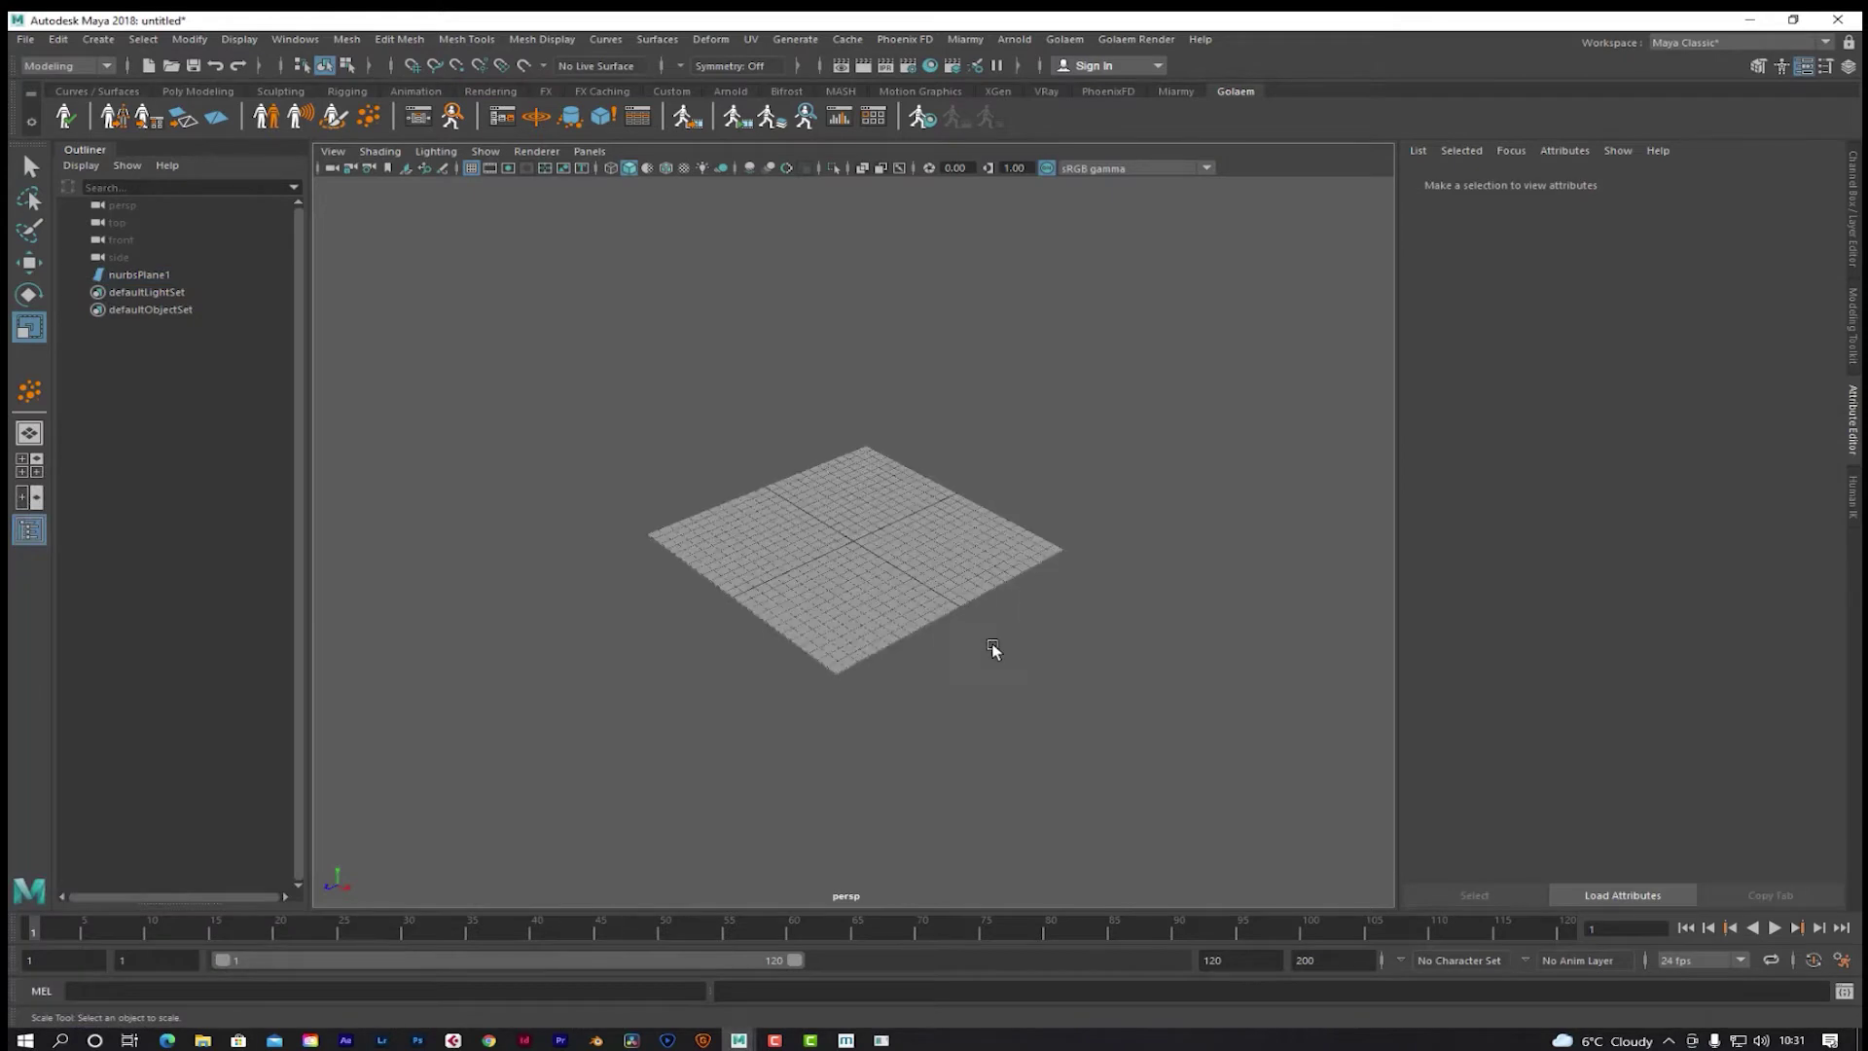
left_click(870, 613)
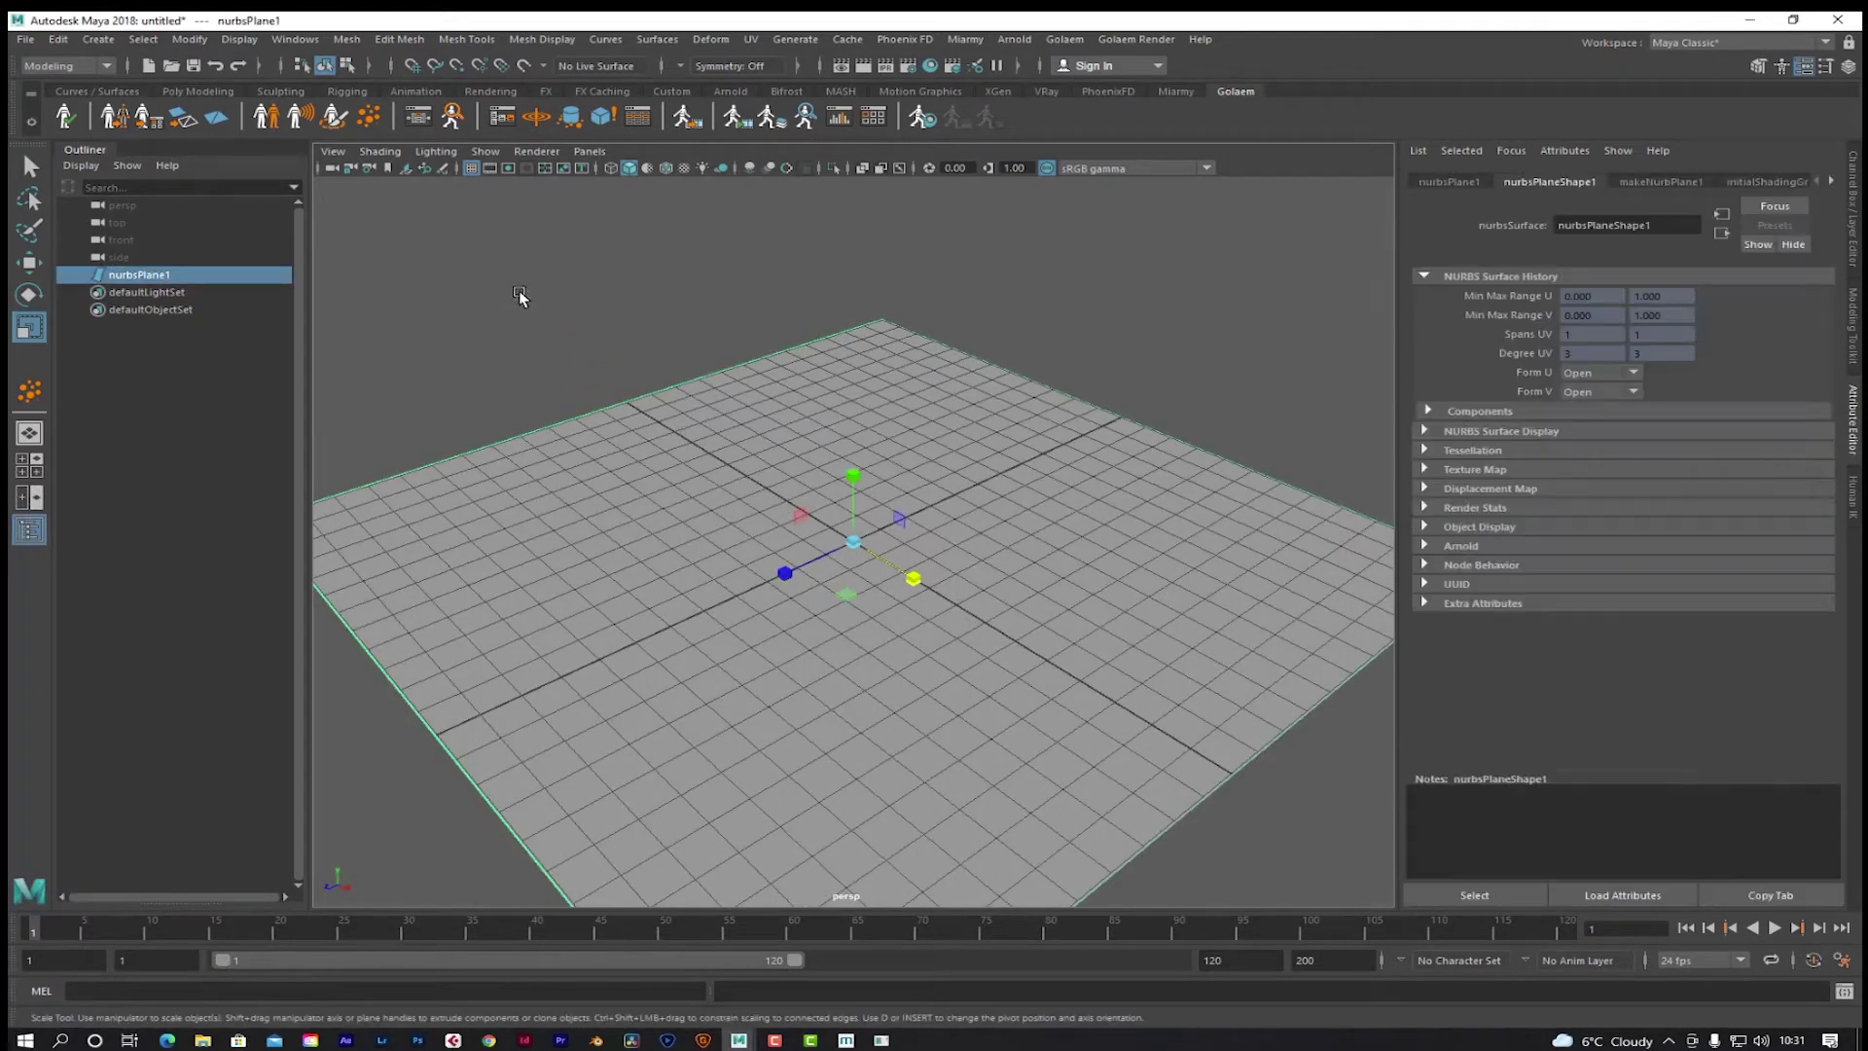
left_click(217, 118)
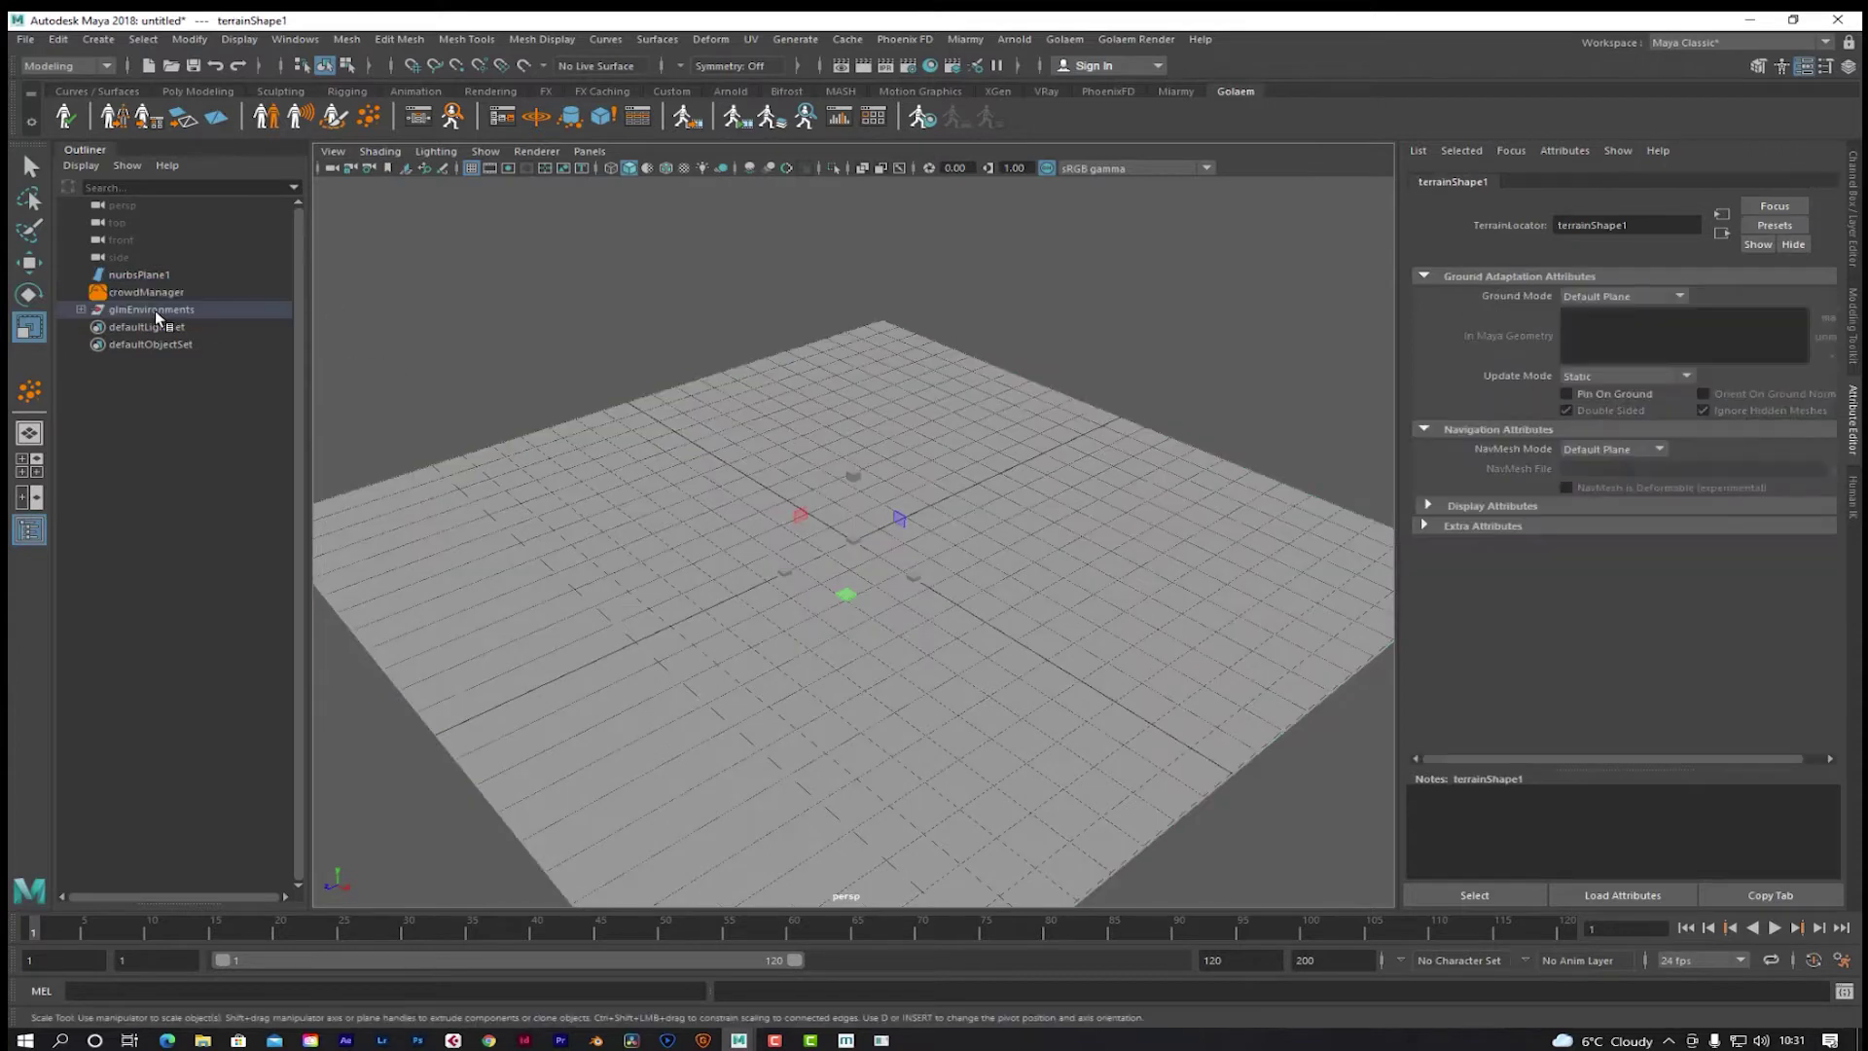
Step: Select the terrain inside the glmEnvironments group and examine its ground adaptation update mode options
left_click(82, 310)
left_click(138, 327)
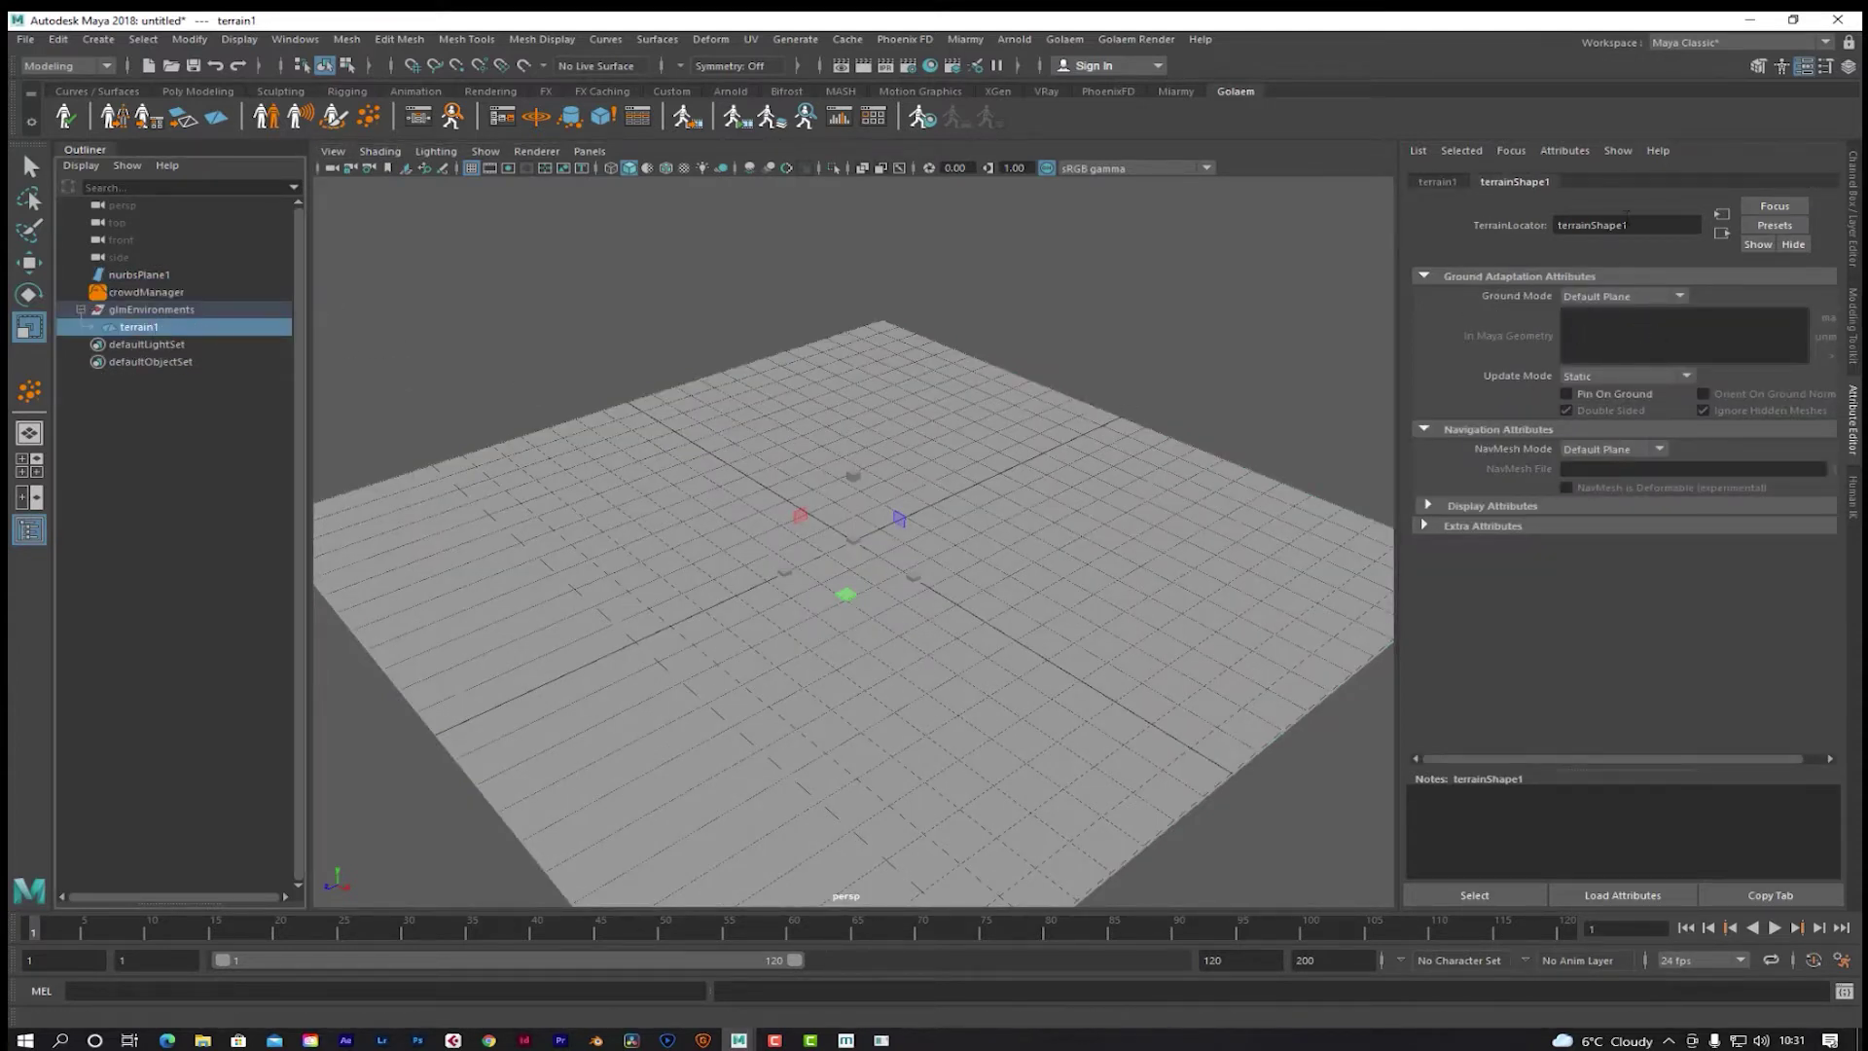
left_click(1613, 380)
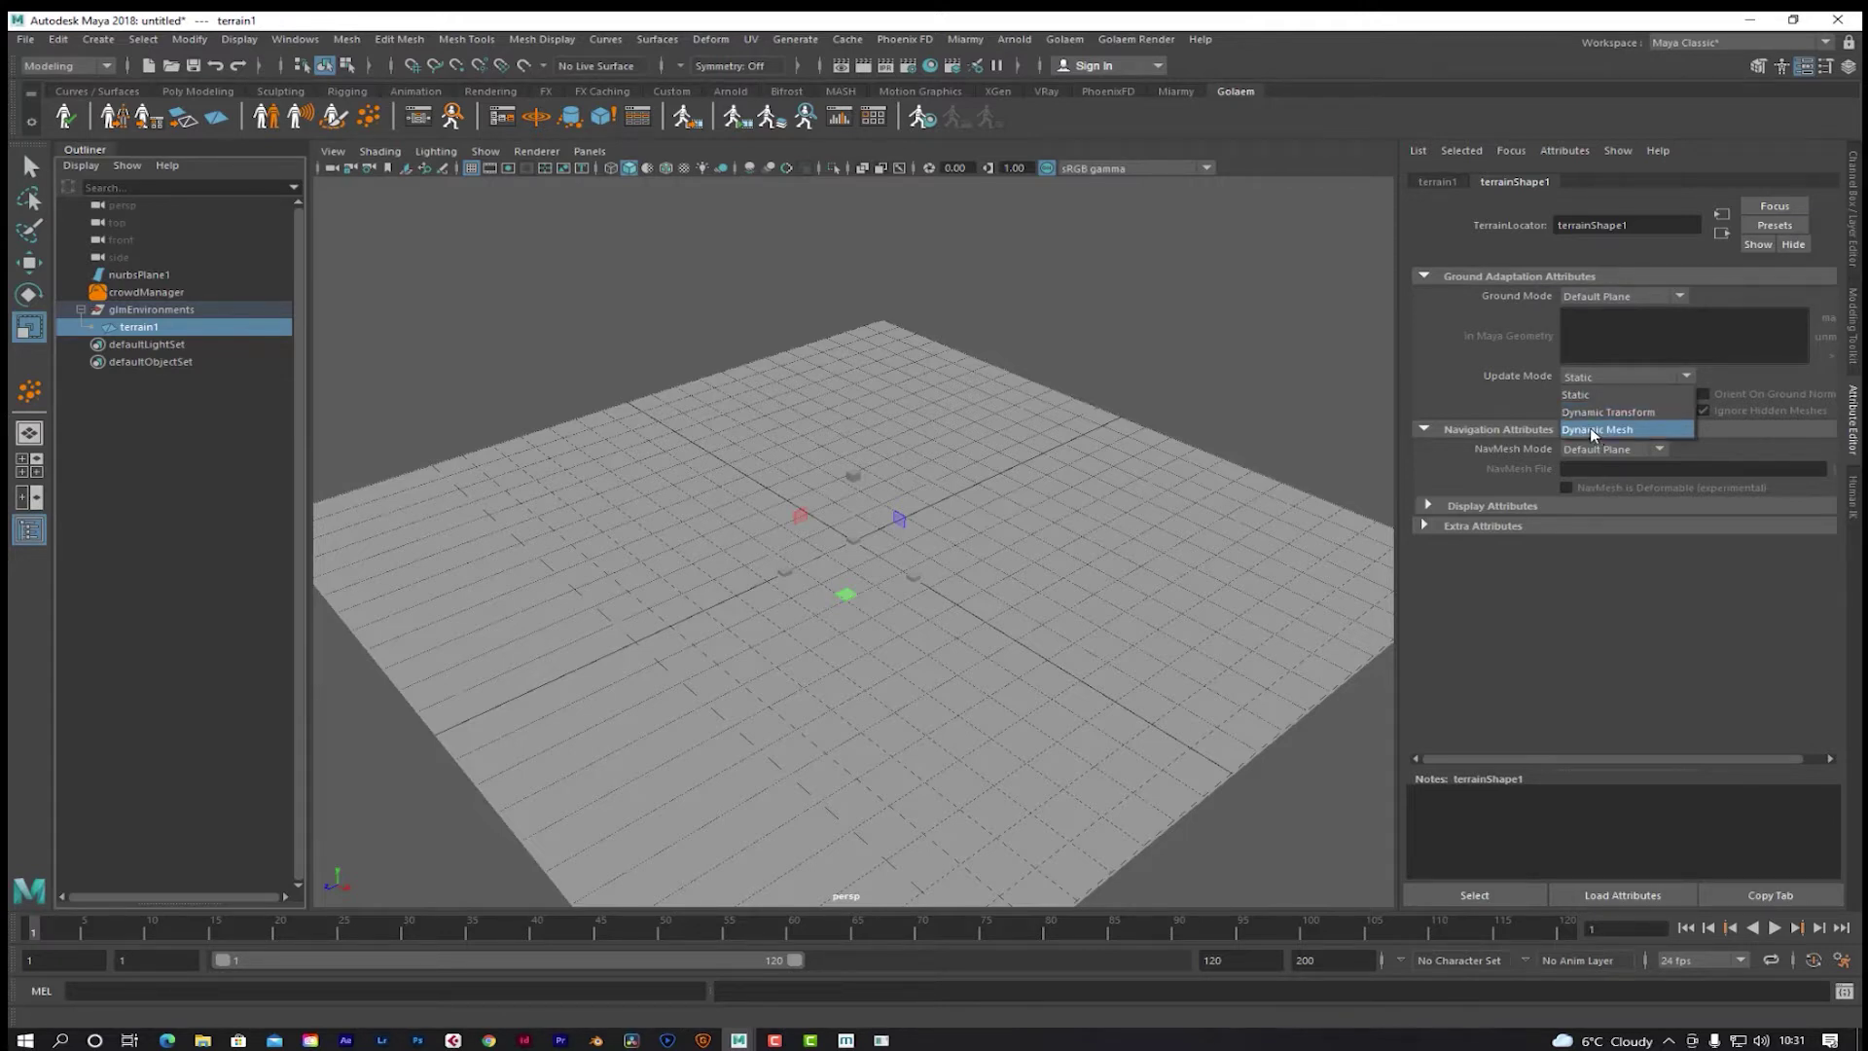
left_click(1251, 446)
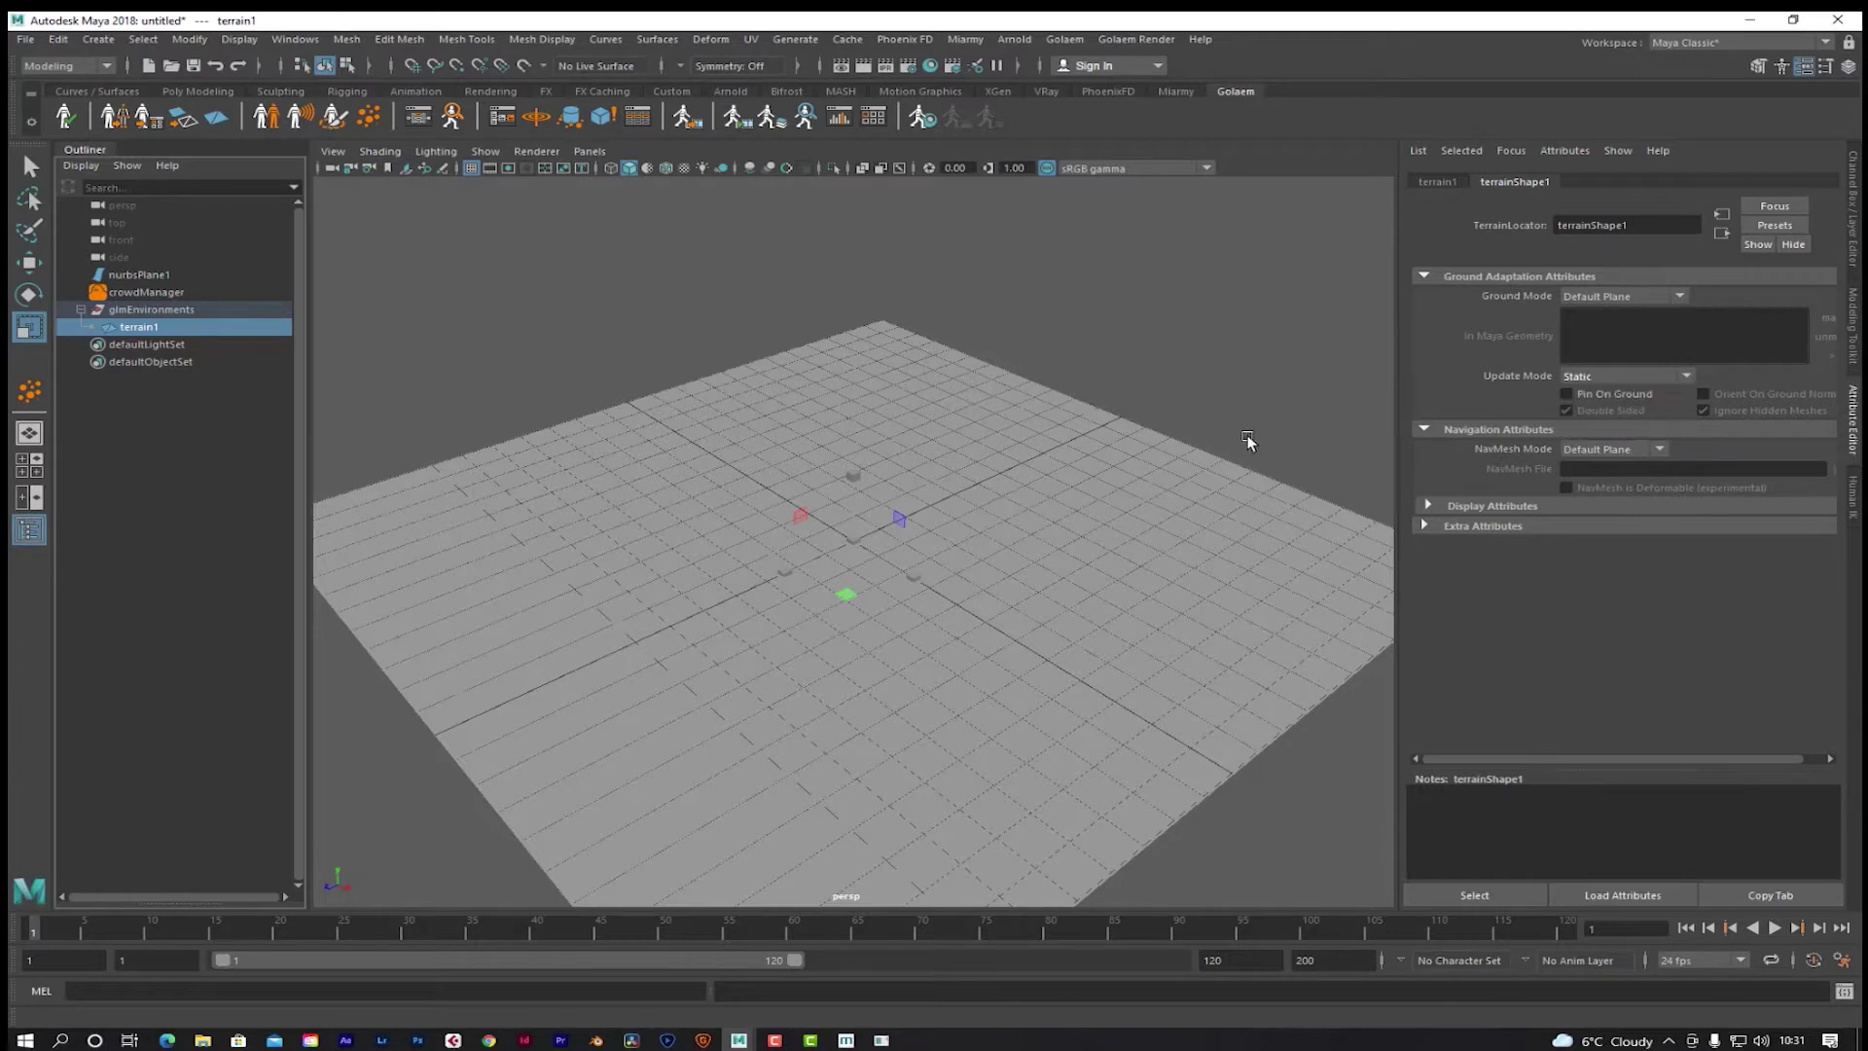
Step: Create a Golaem entity type using SoldierFortress.gcha from the characters folder of GolaemCharacterPack-8.1.1
left_click(915, 563)
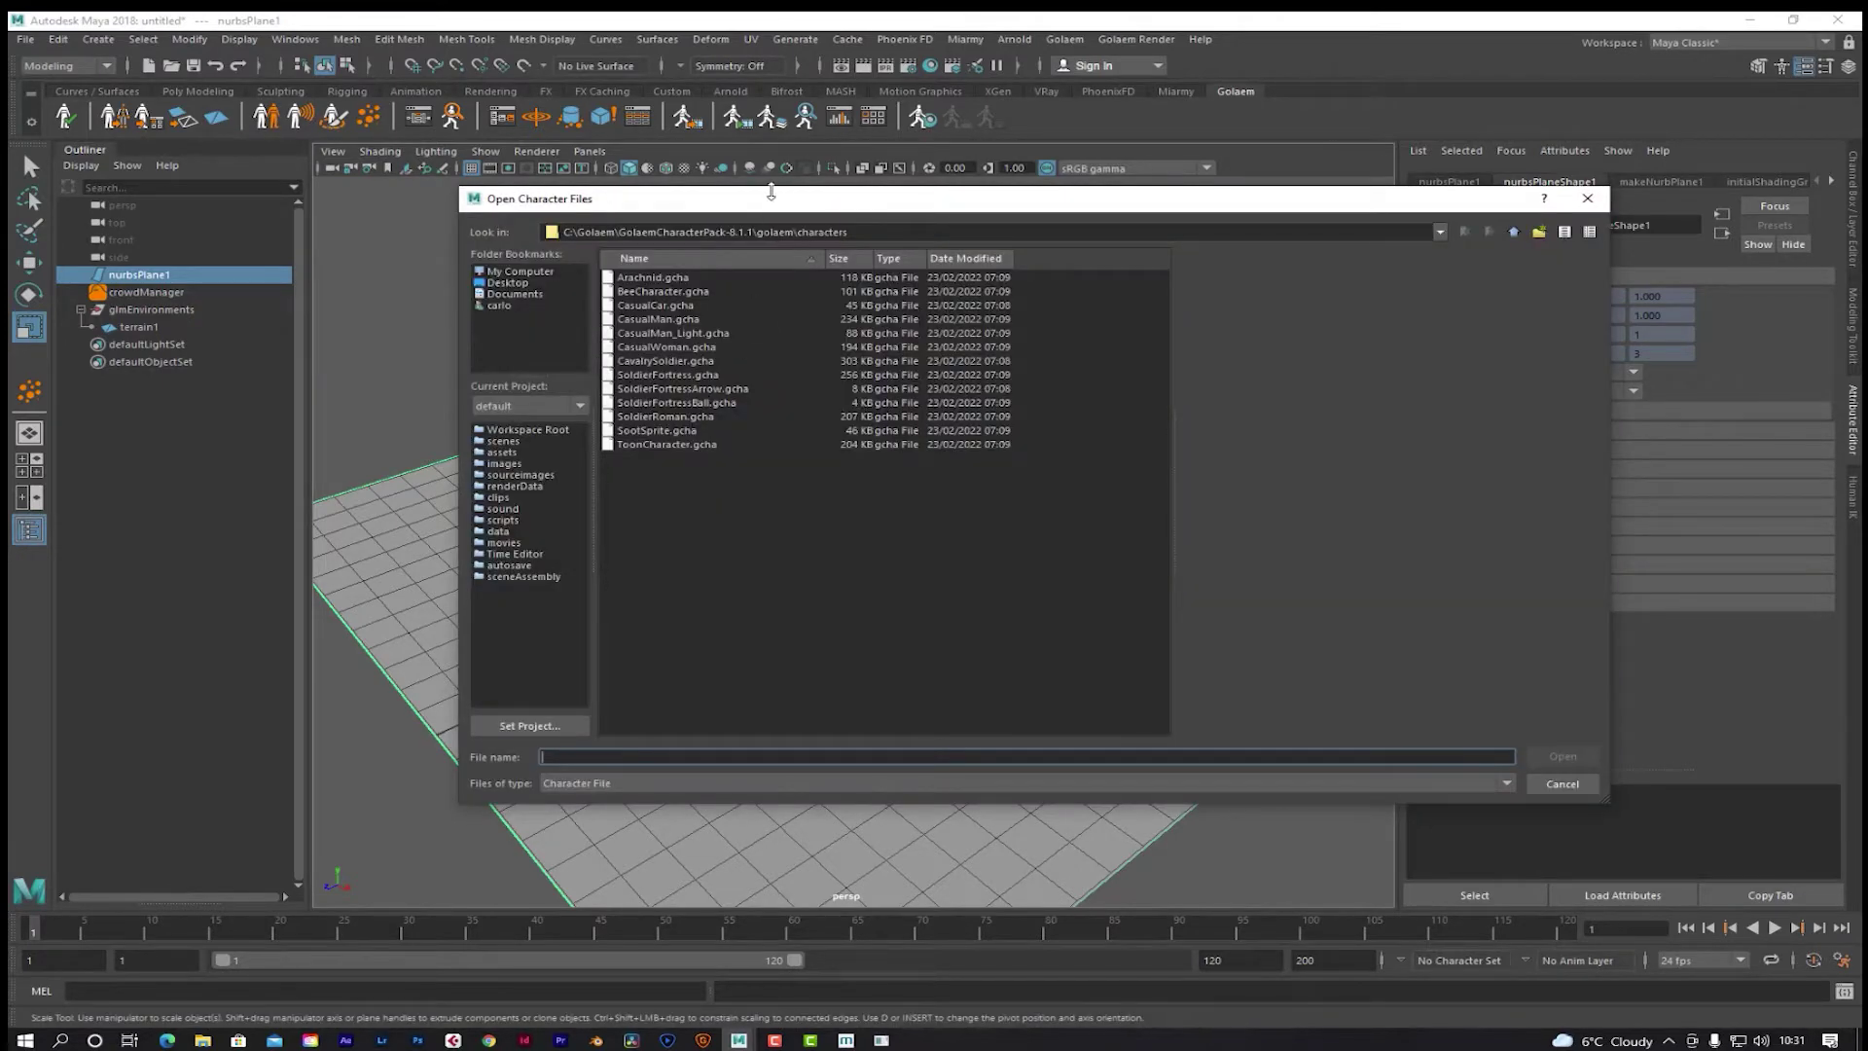
left_click_drag(770, 197, 695, 206)
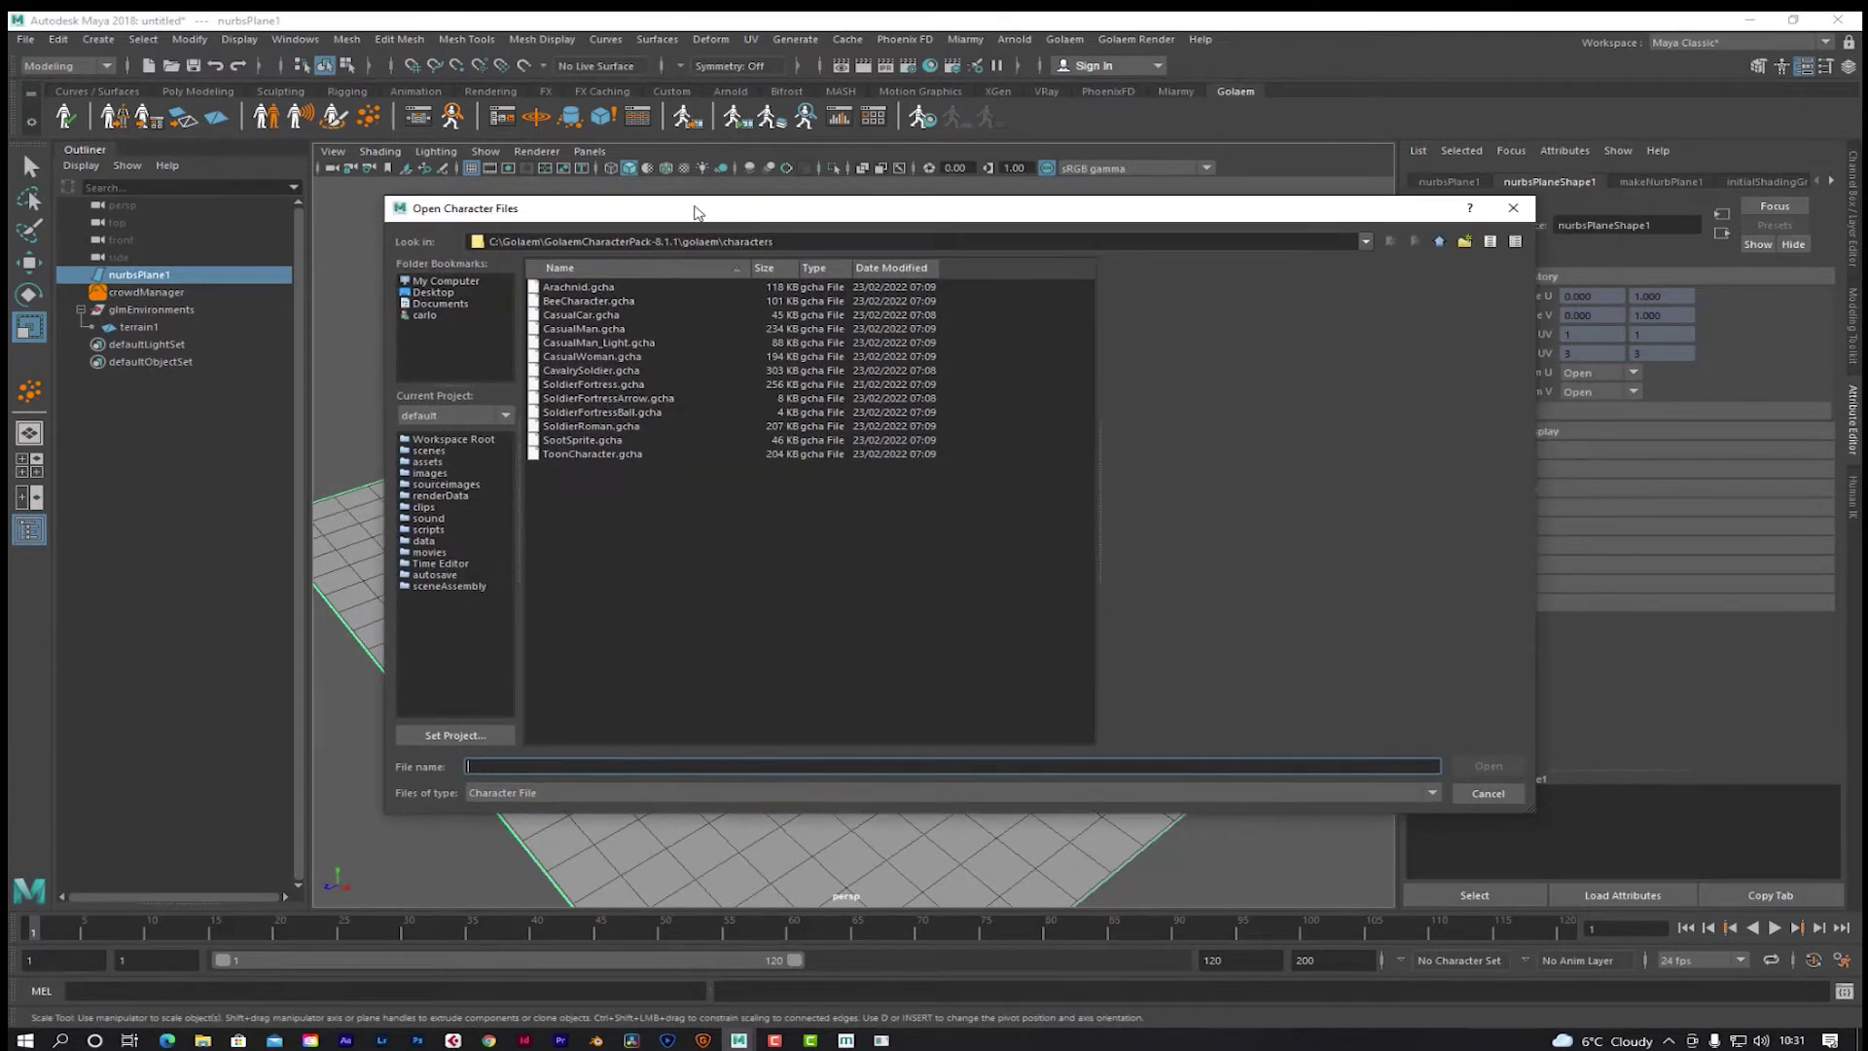
left_click(432, 281)
double_click(547, 301)
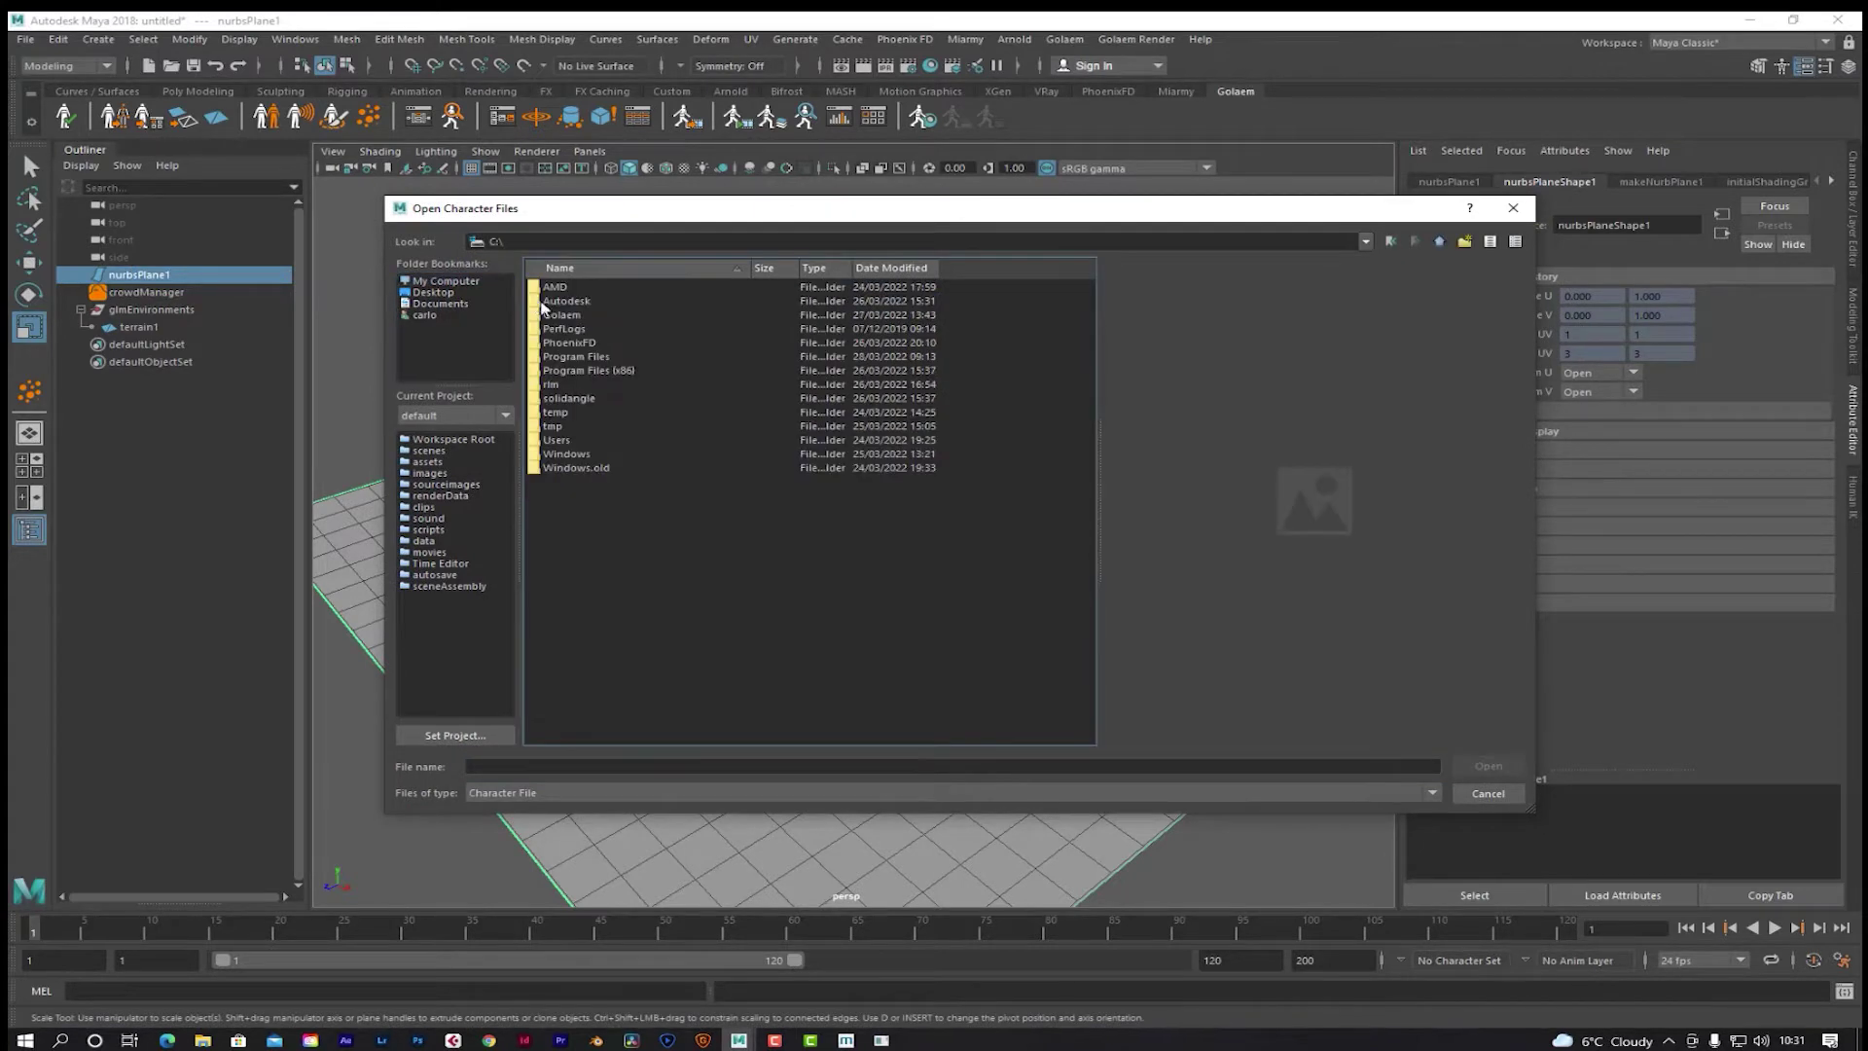
left_click(559, 315)
double_click(559, 314)
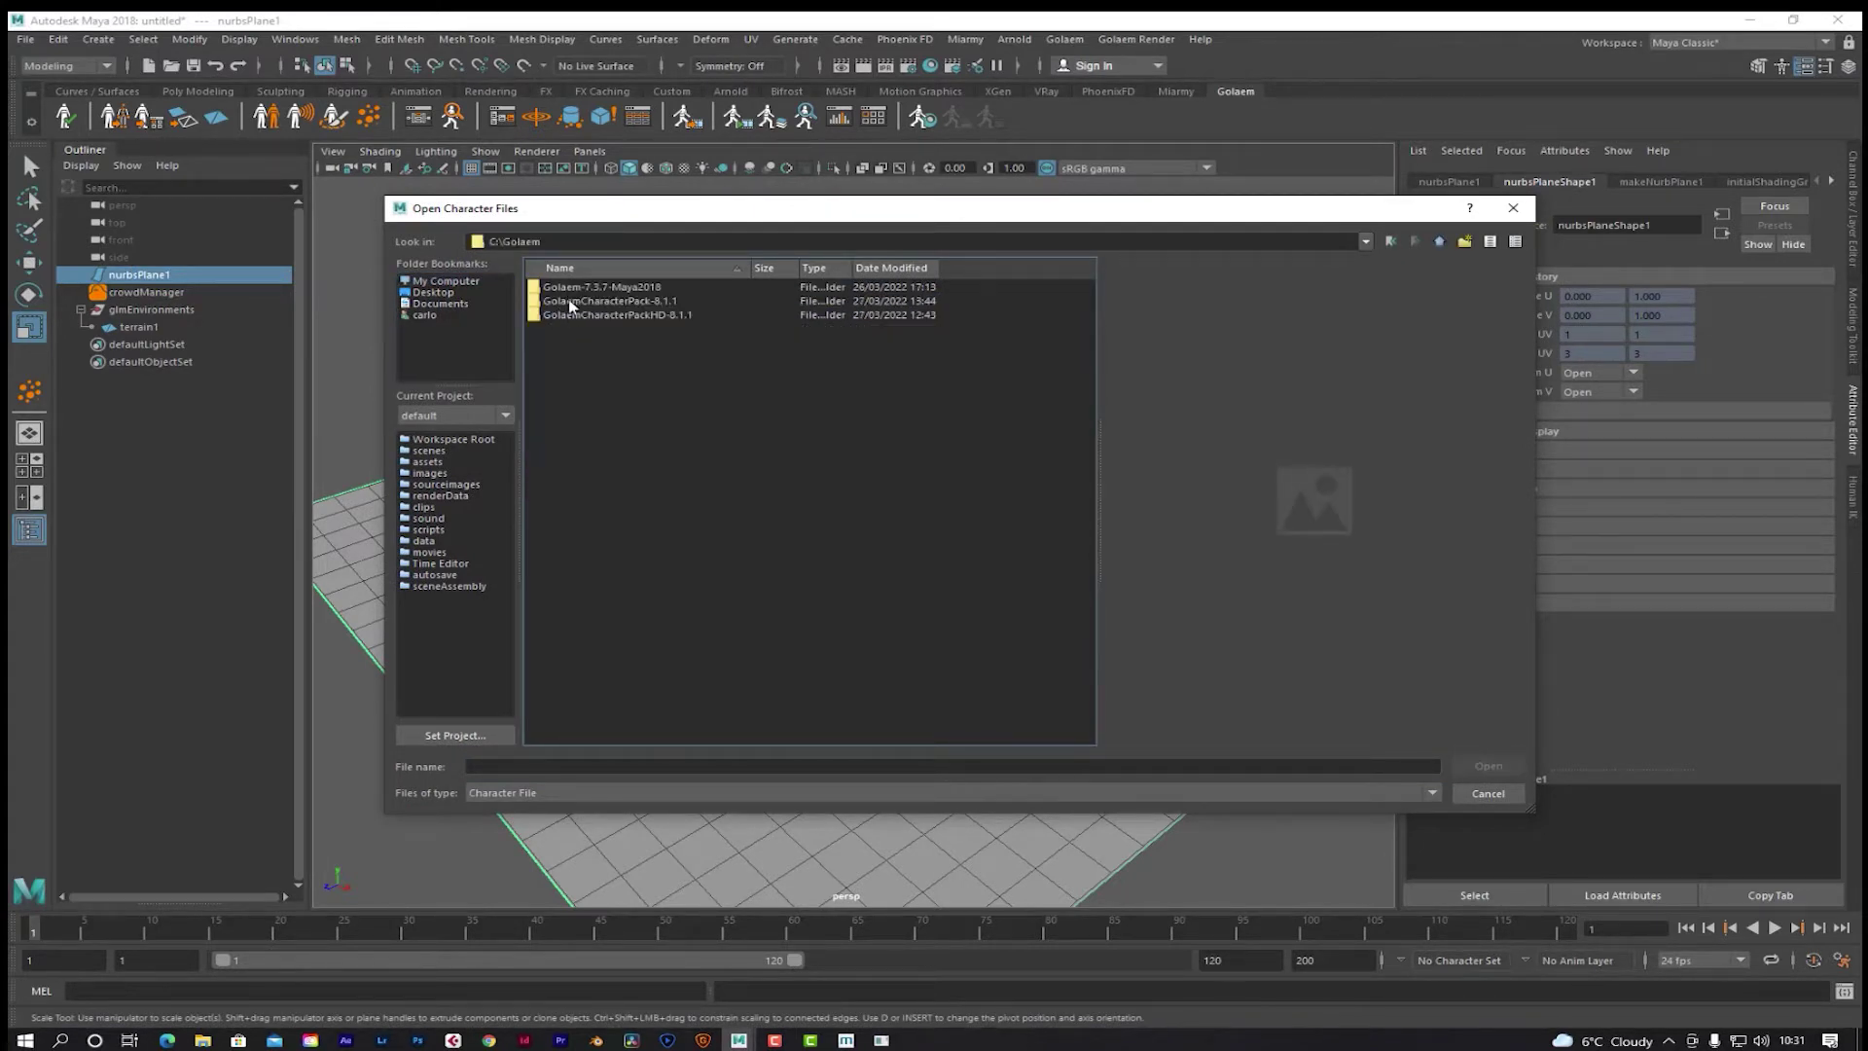
double_click(571, 303)
double_click(562, 289)
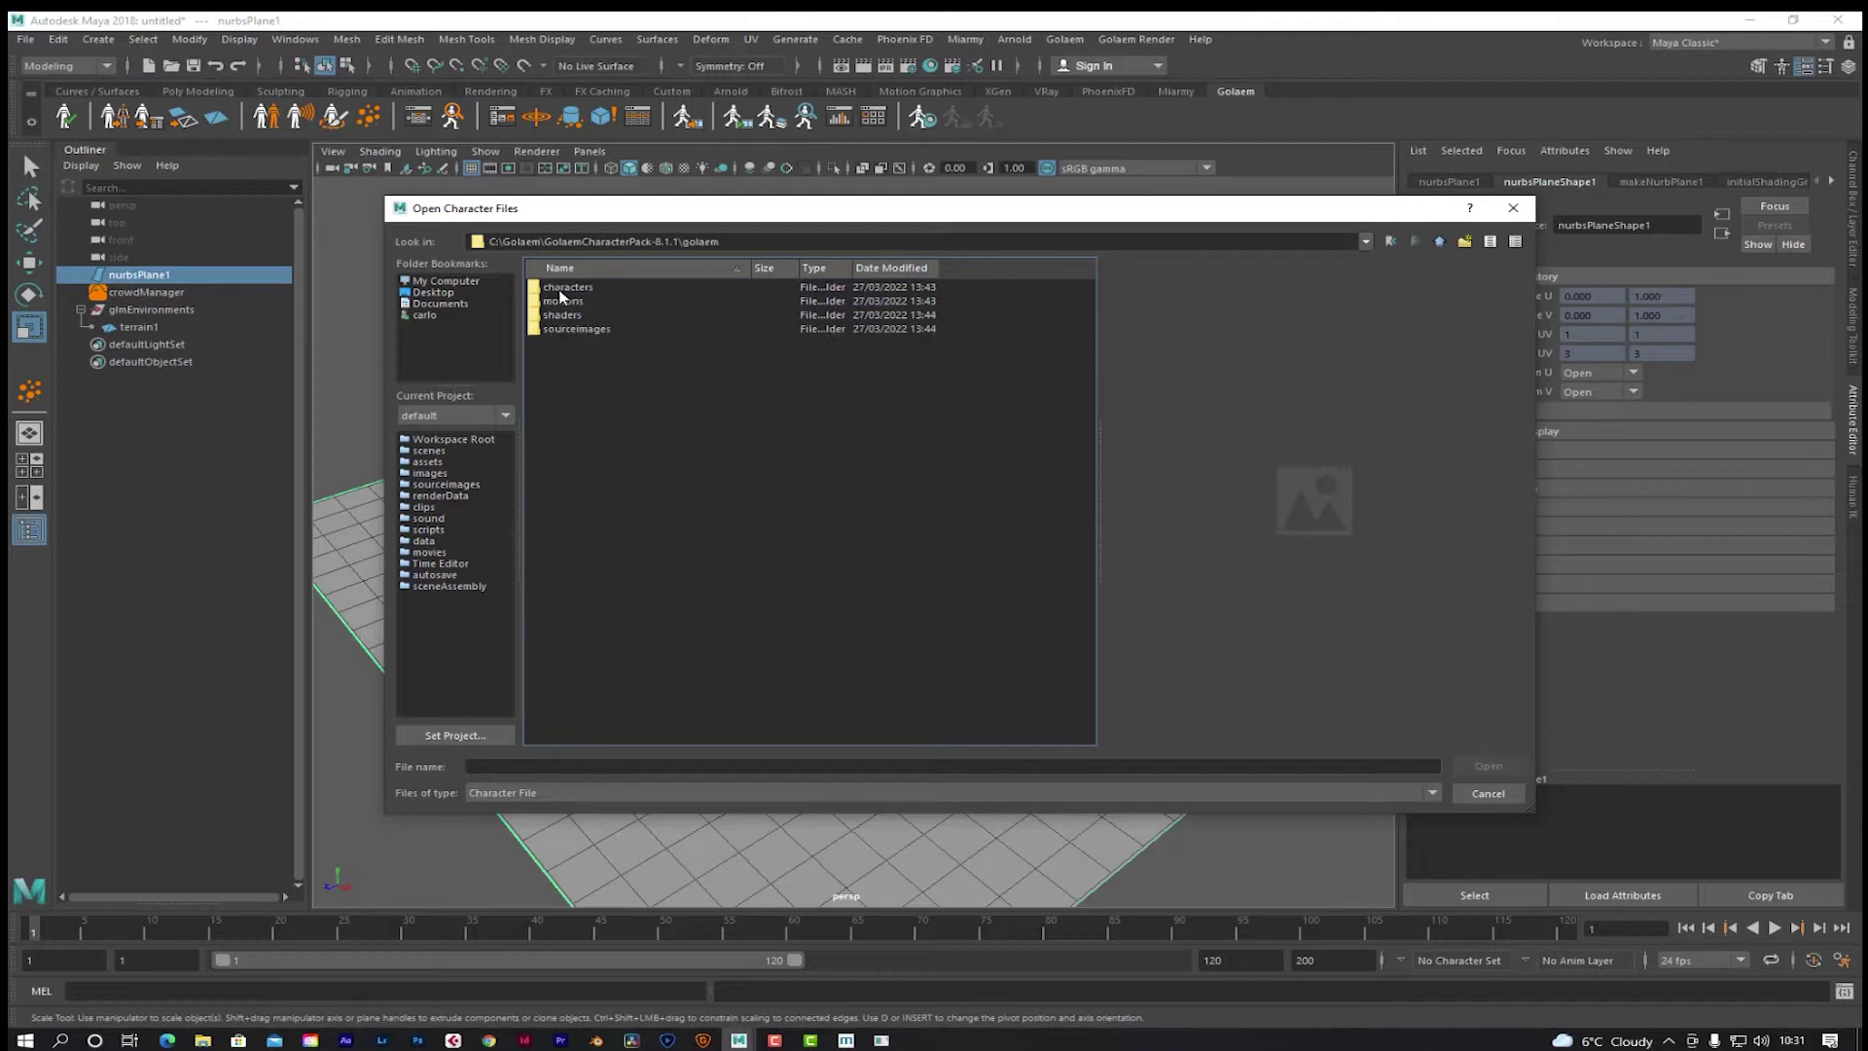
double_click(564, 288)
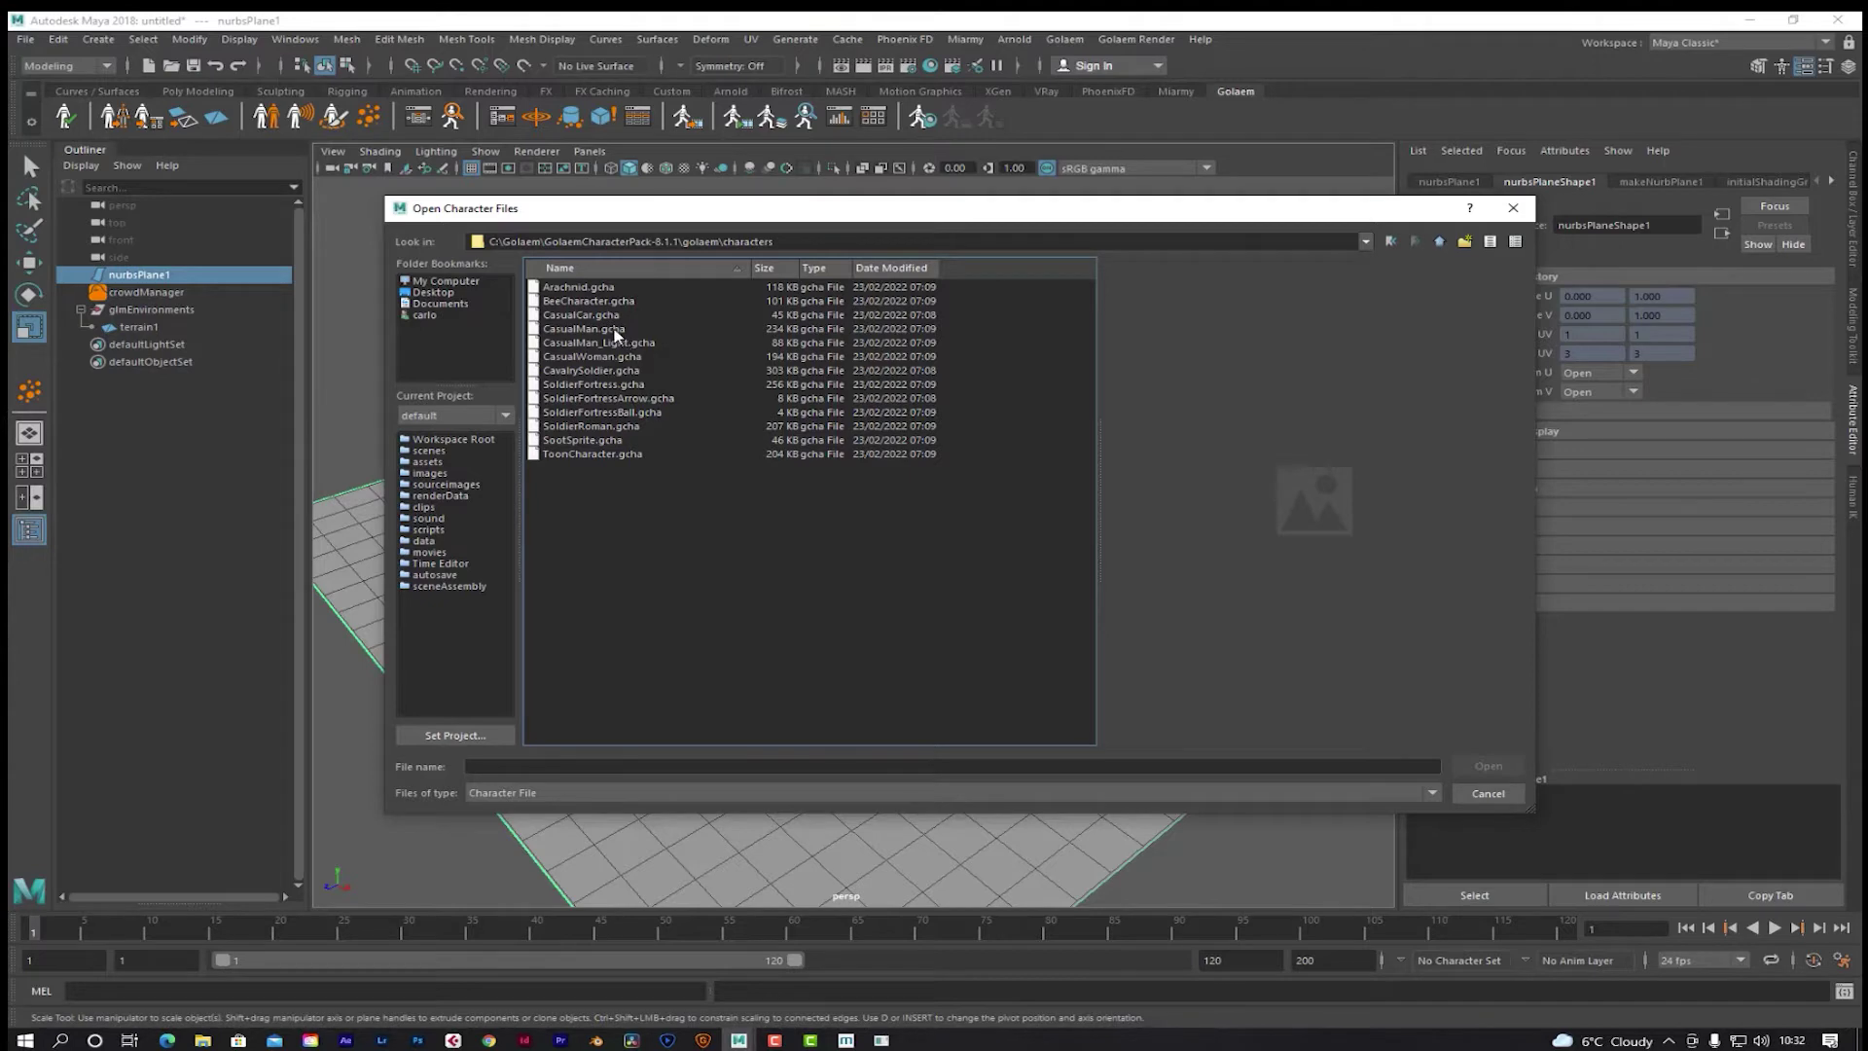
double_click(606, 386)
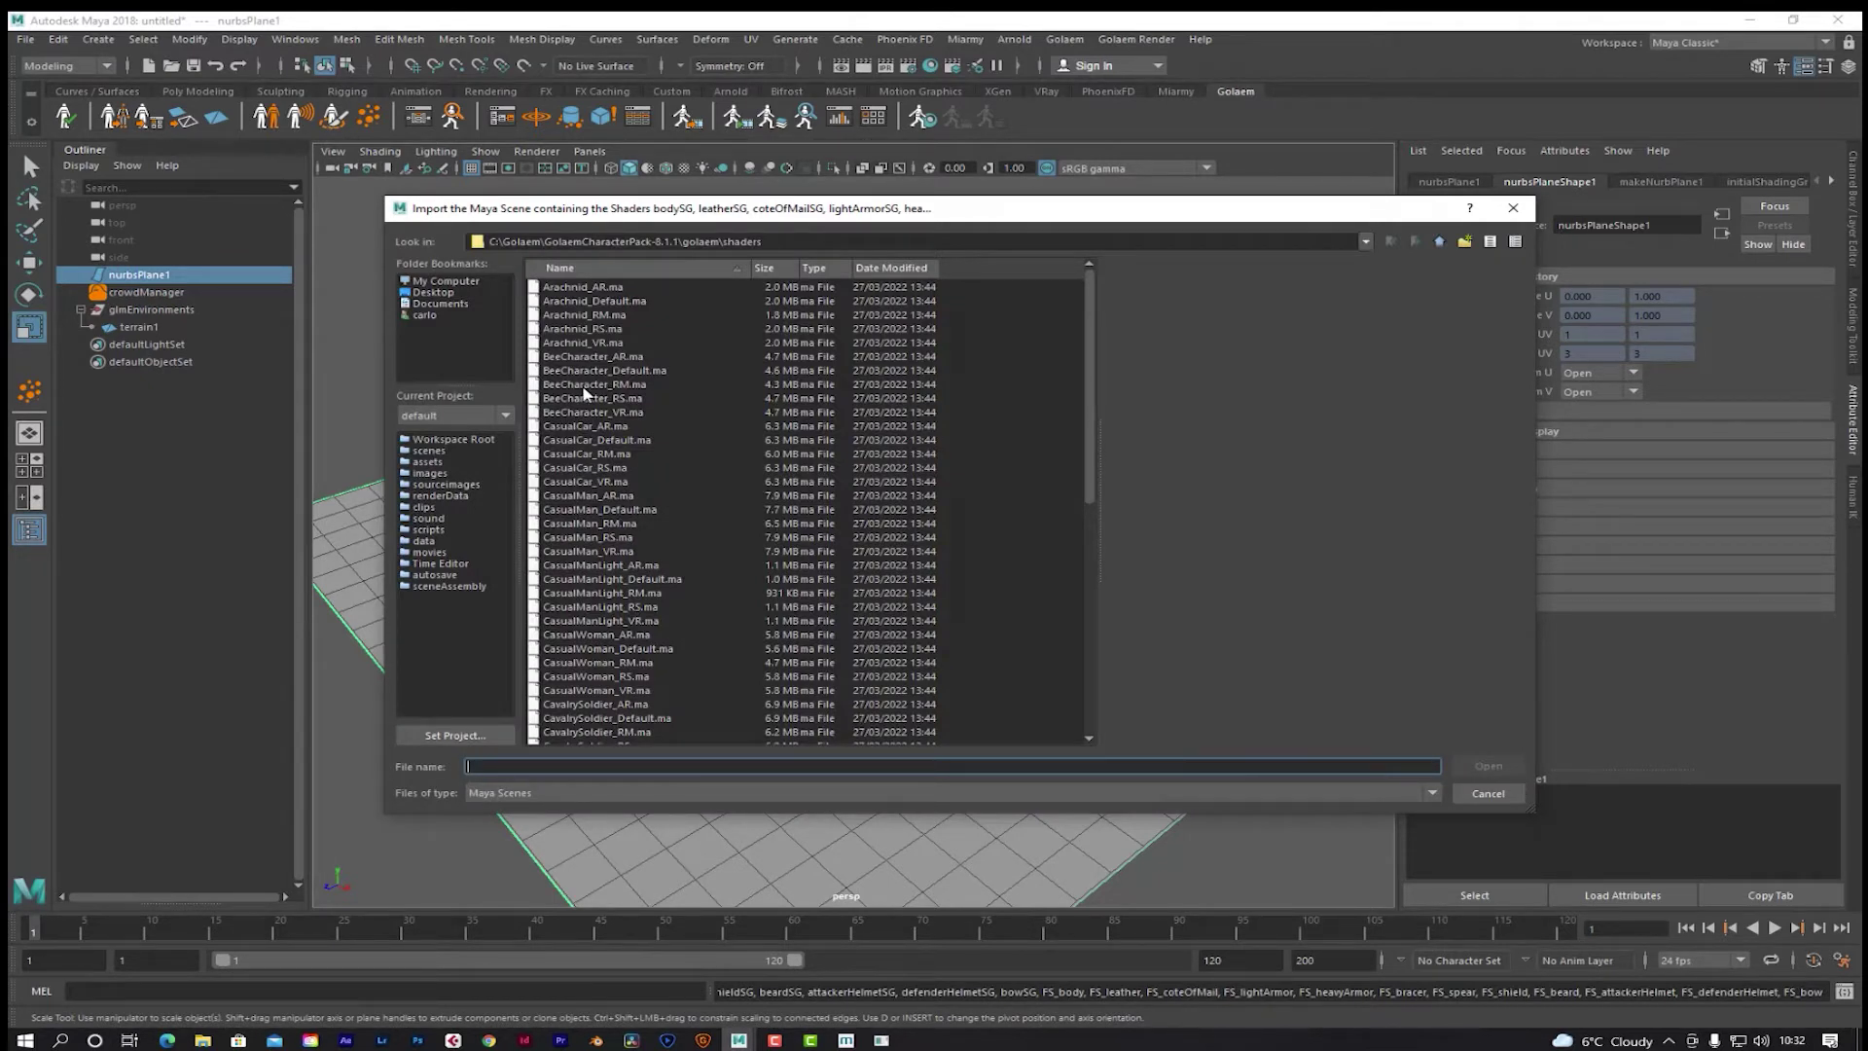
Step: Import the SoldierFortress_VR.ma shader scene for the soldier and inspect the character on the plane
scroll(642, 506, "down", 3)
scroll(668, 503, "down", 2)
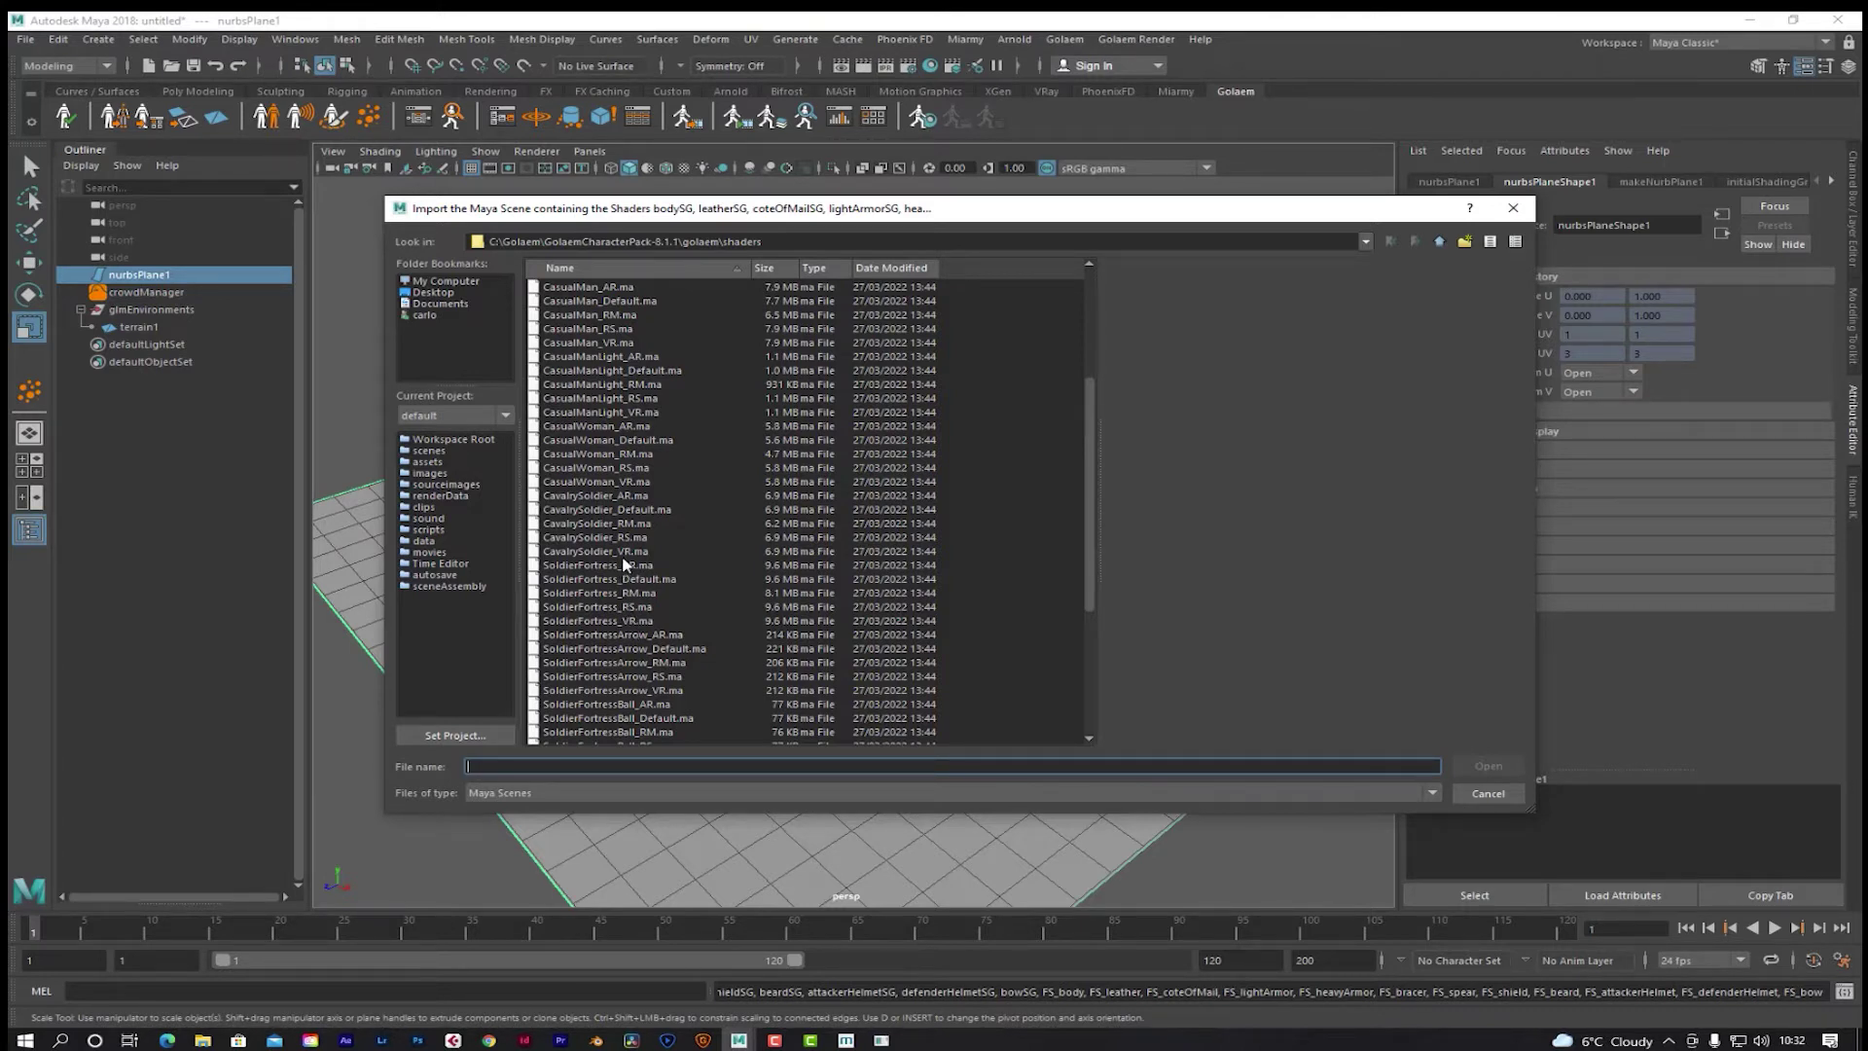
left_click(602, 620)
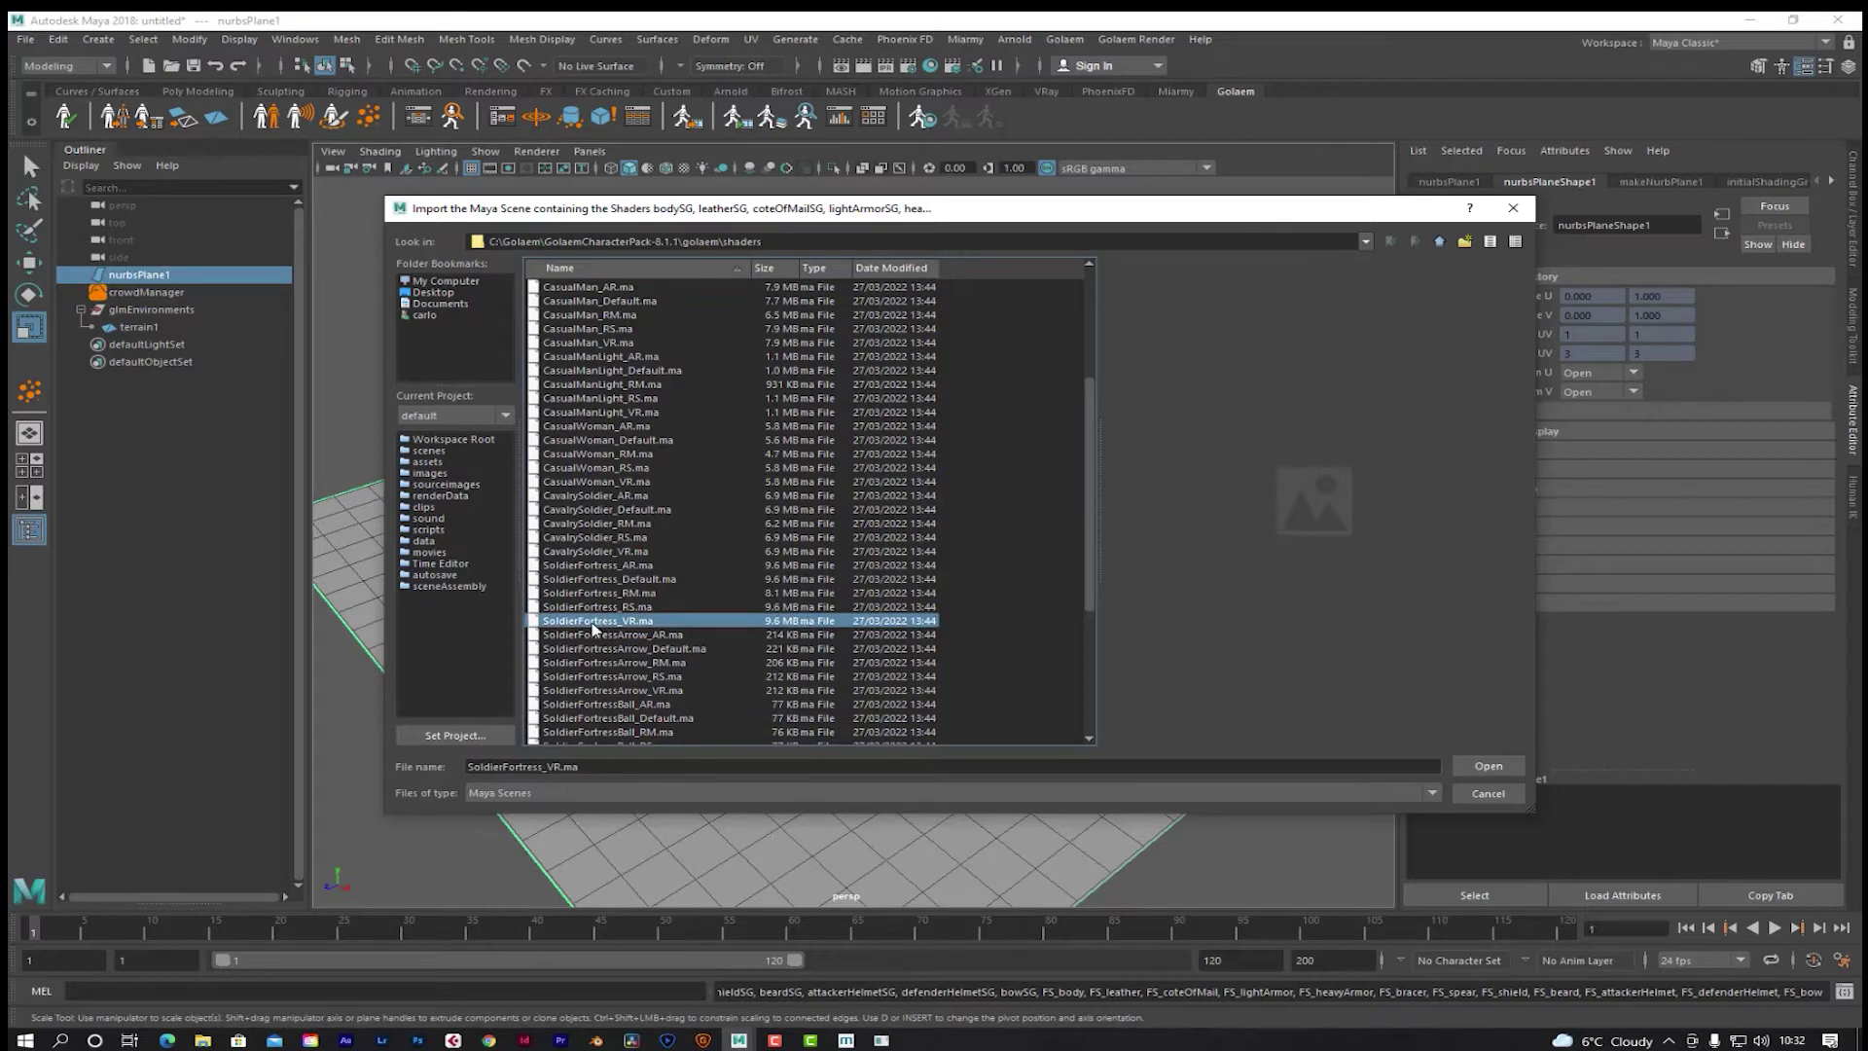
left_click(1497, 773)
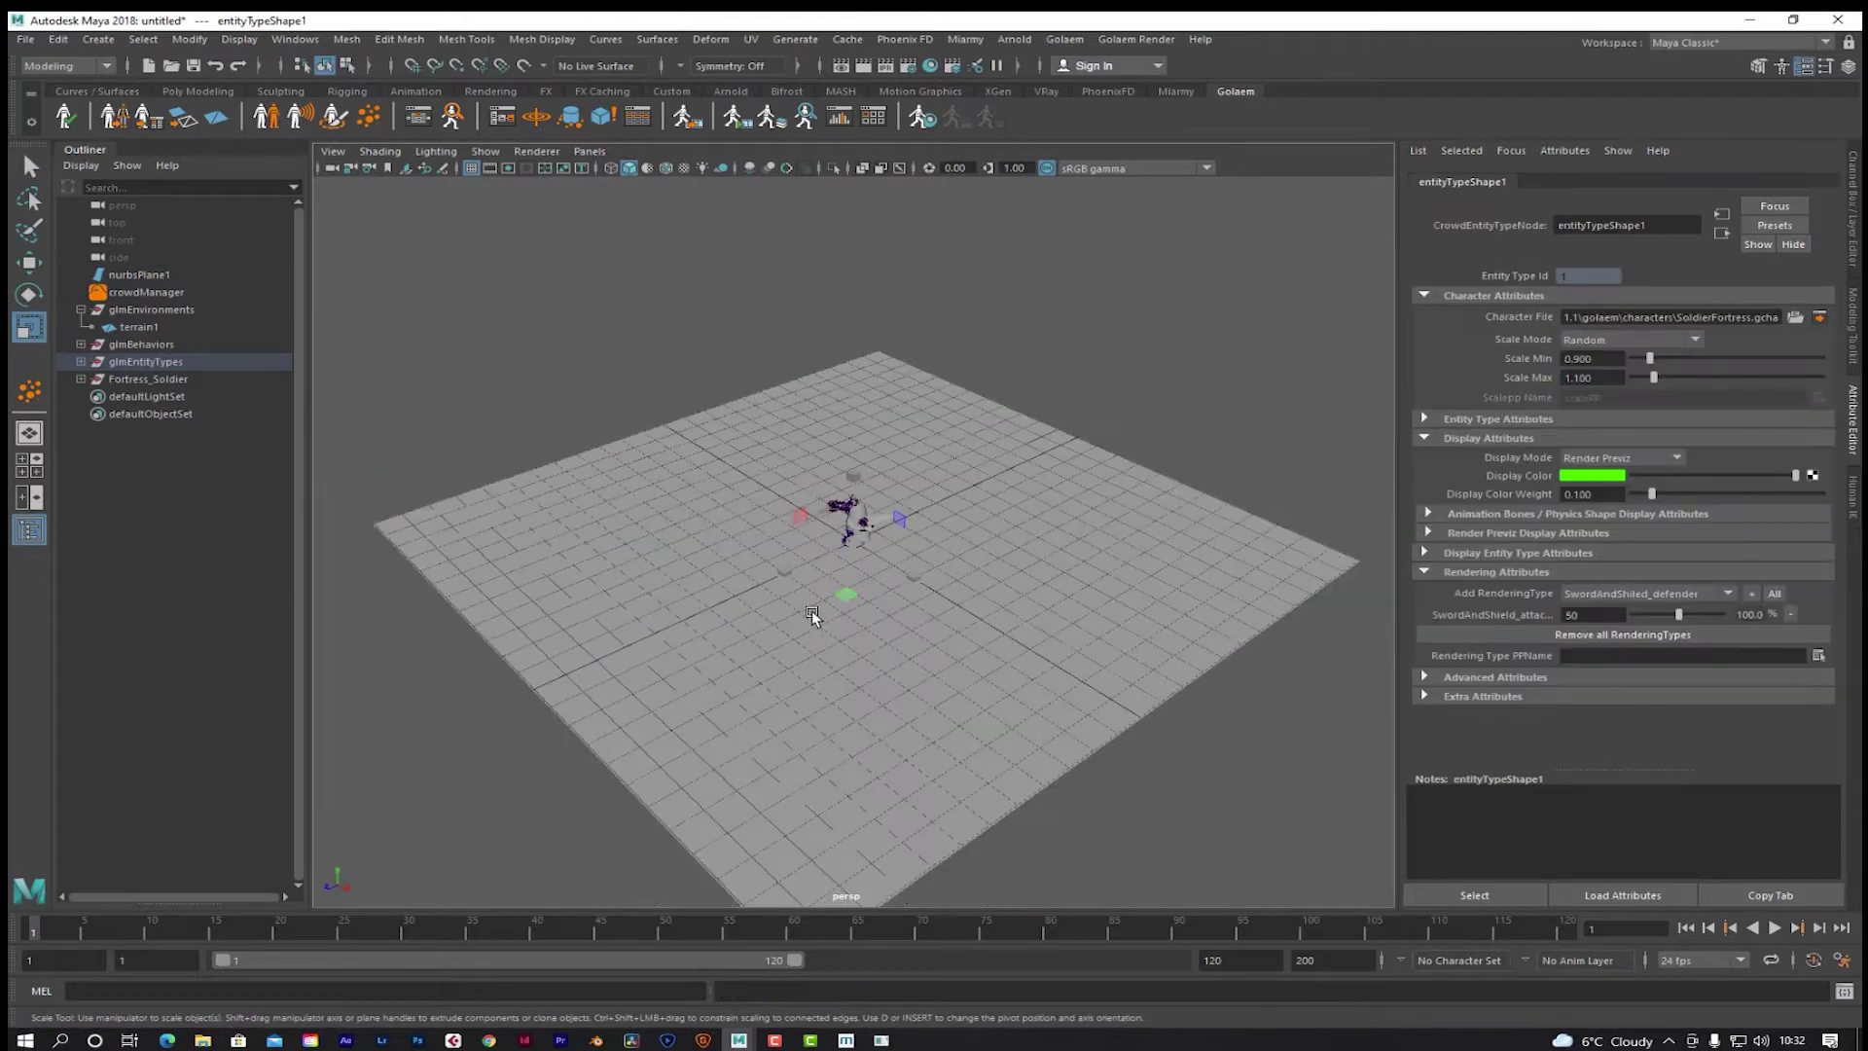
key("f")
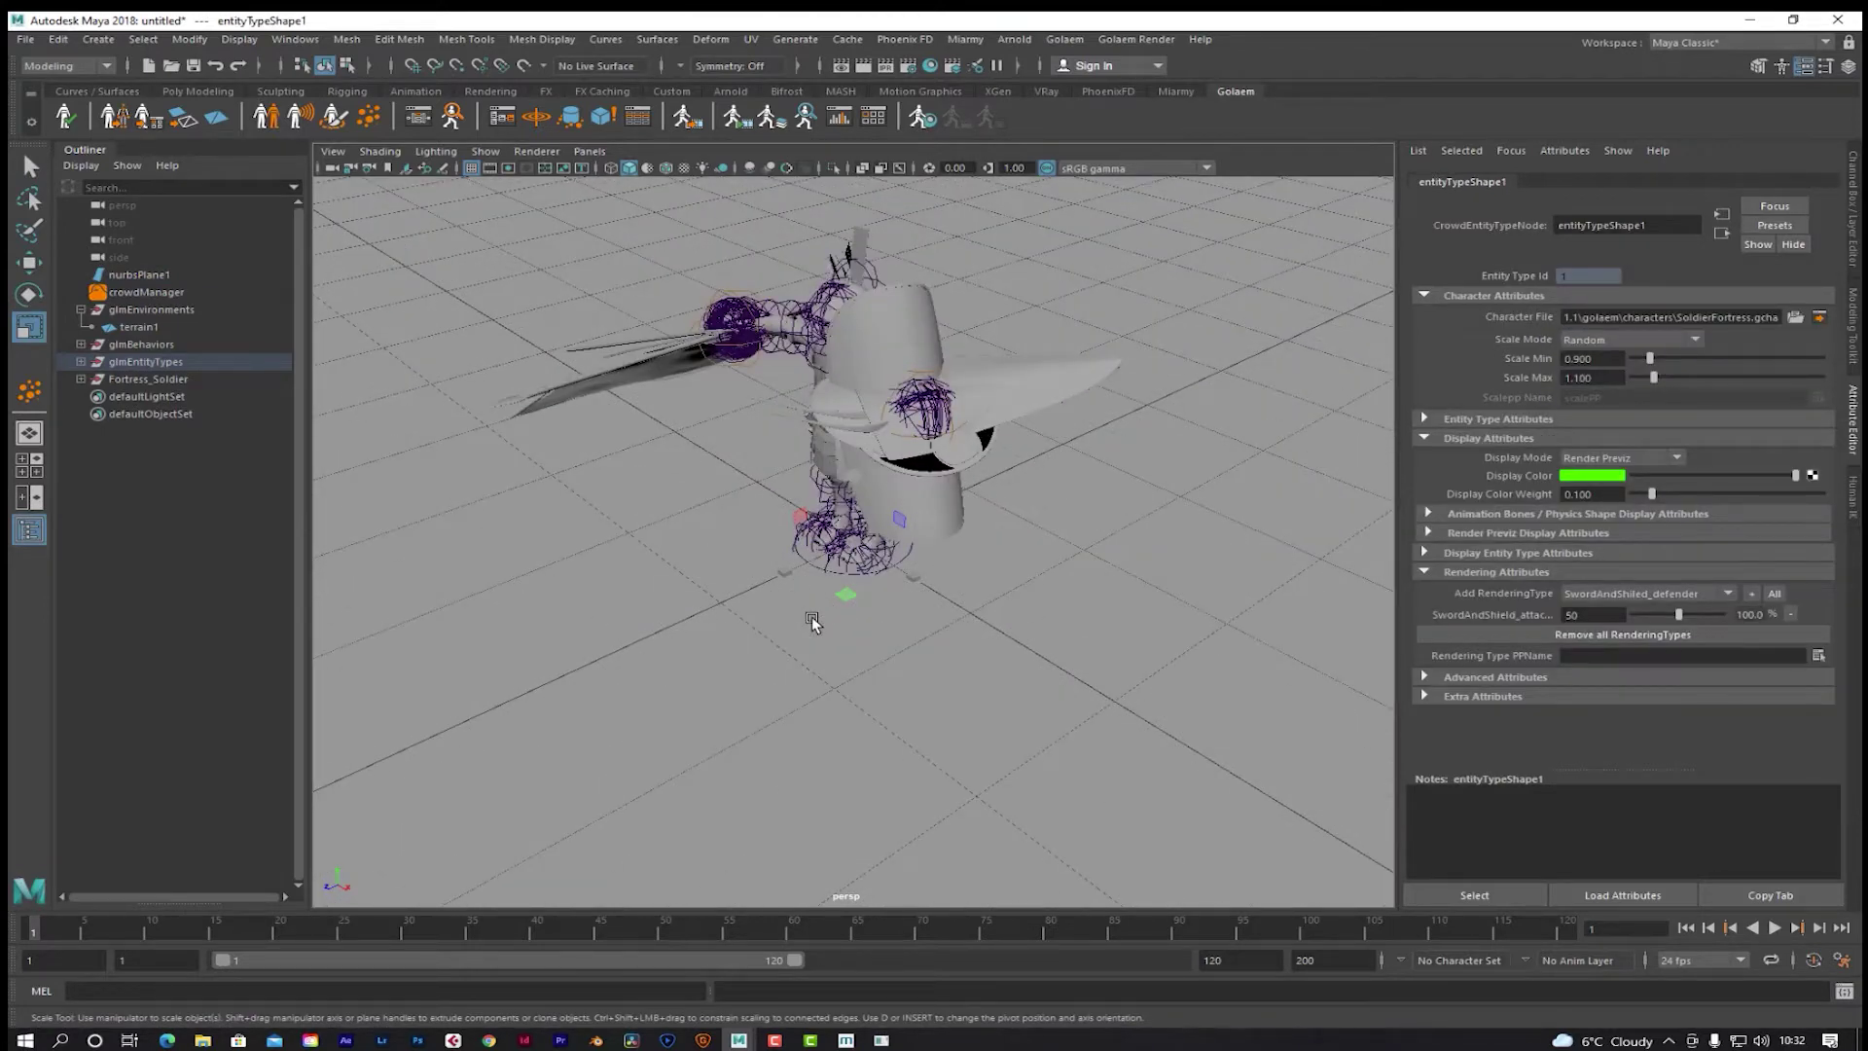
key("a")
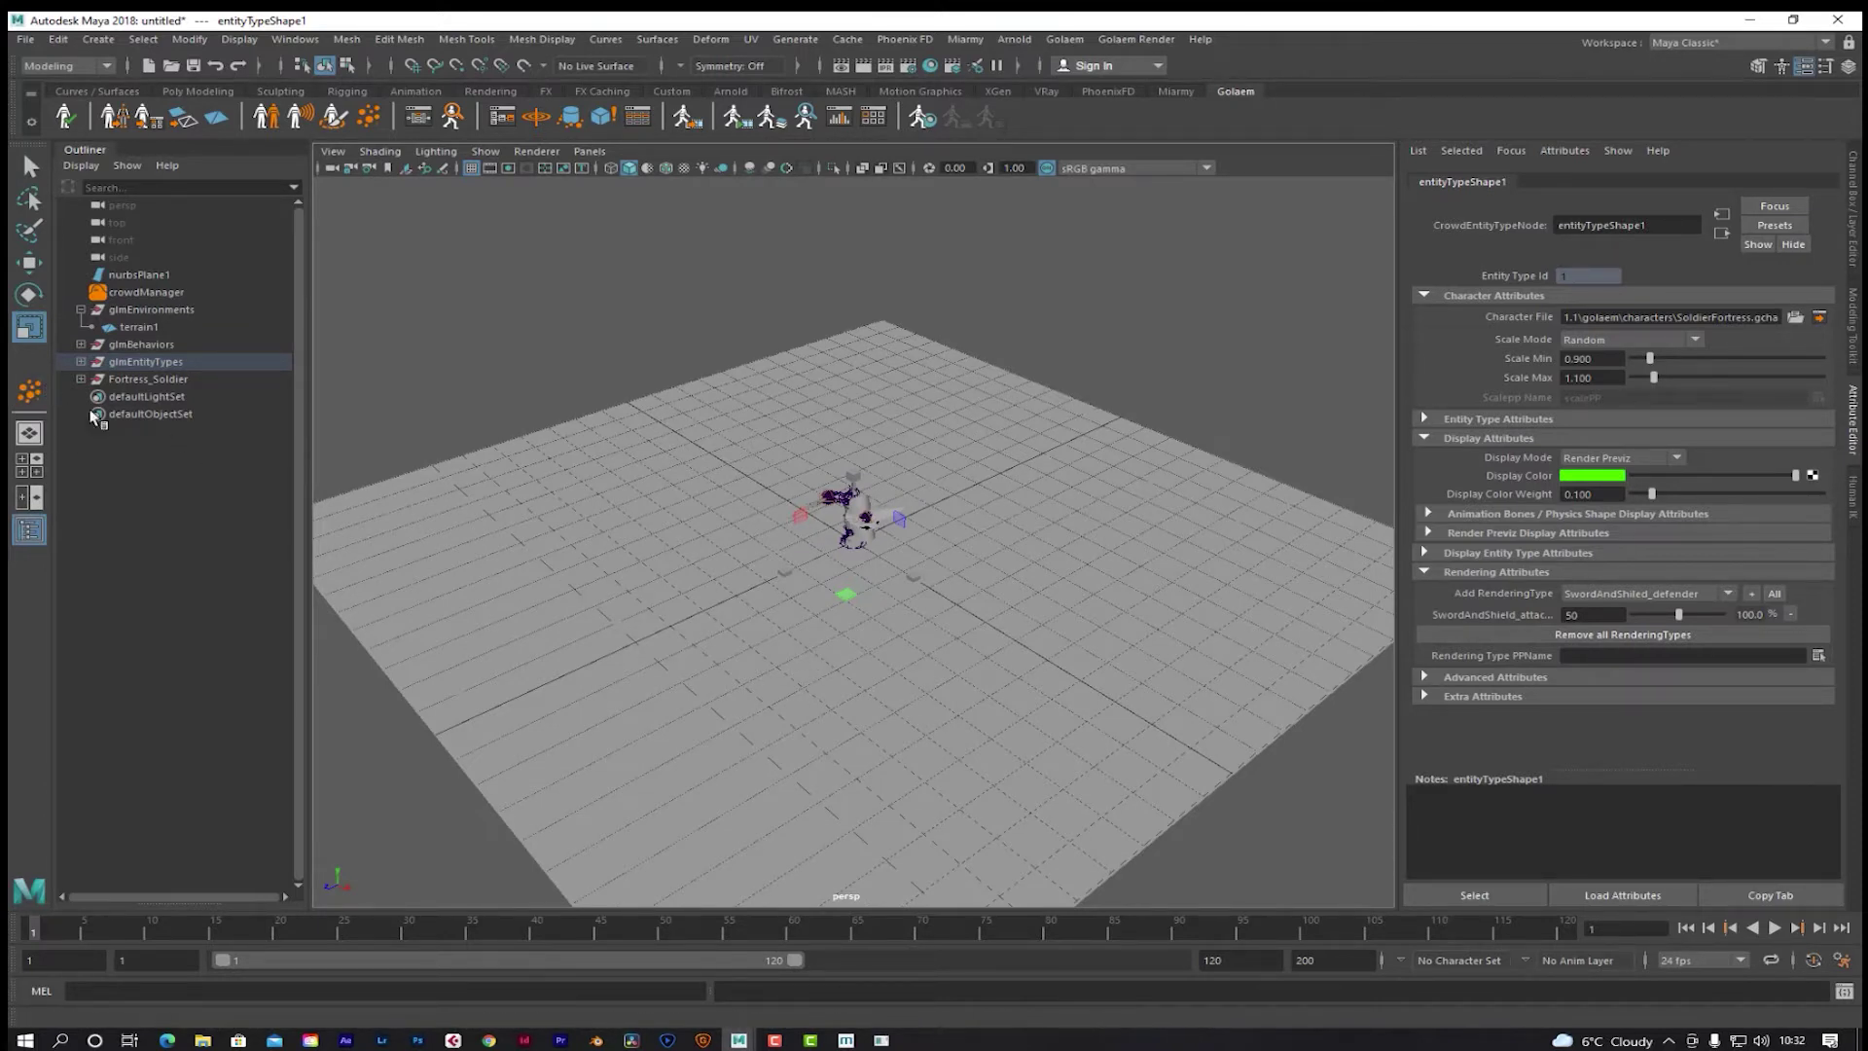
Step: Place a Golaem population tool on the plane near the soldier and bring up its attributes
left_click(367, 116)
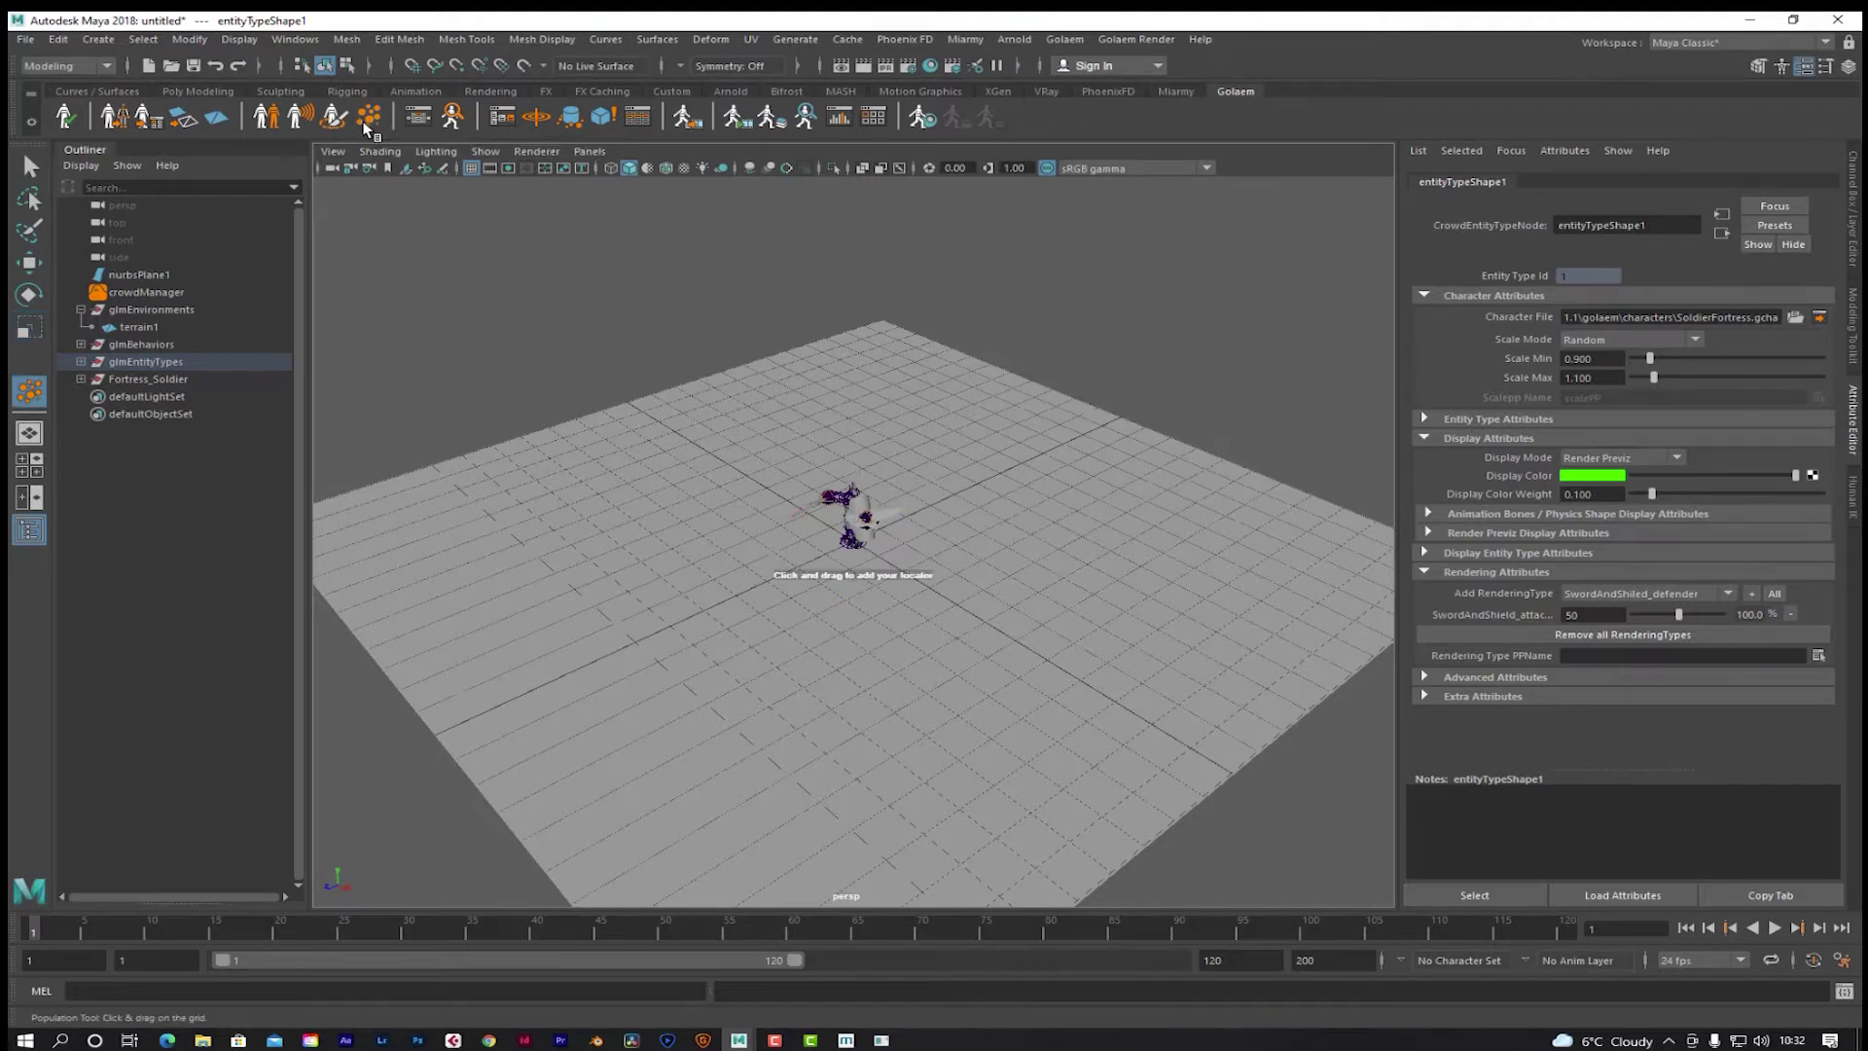
left_click(585, 665)
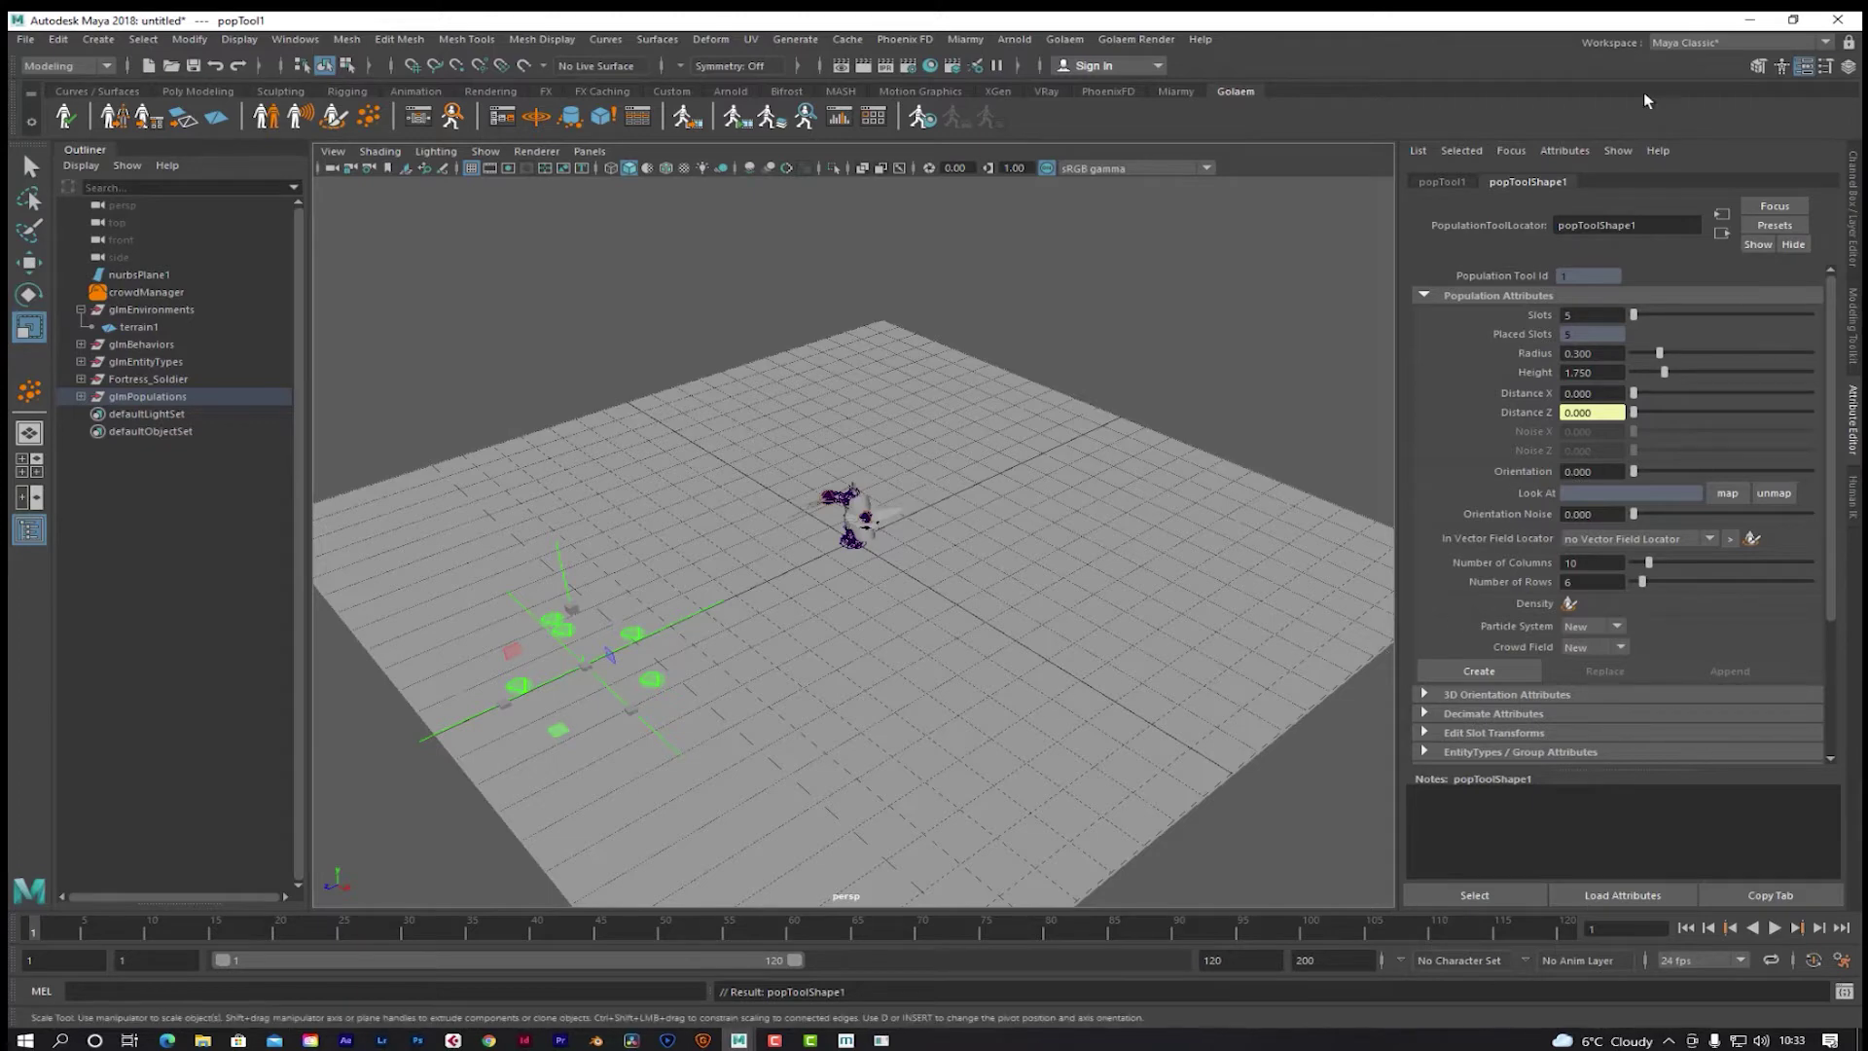
left_click(1780, 70)
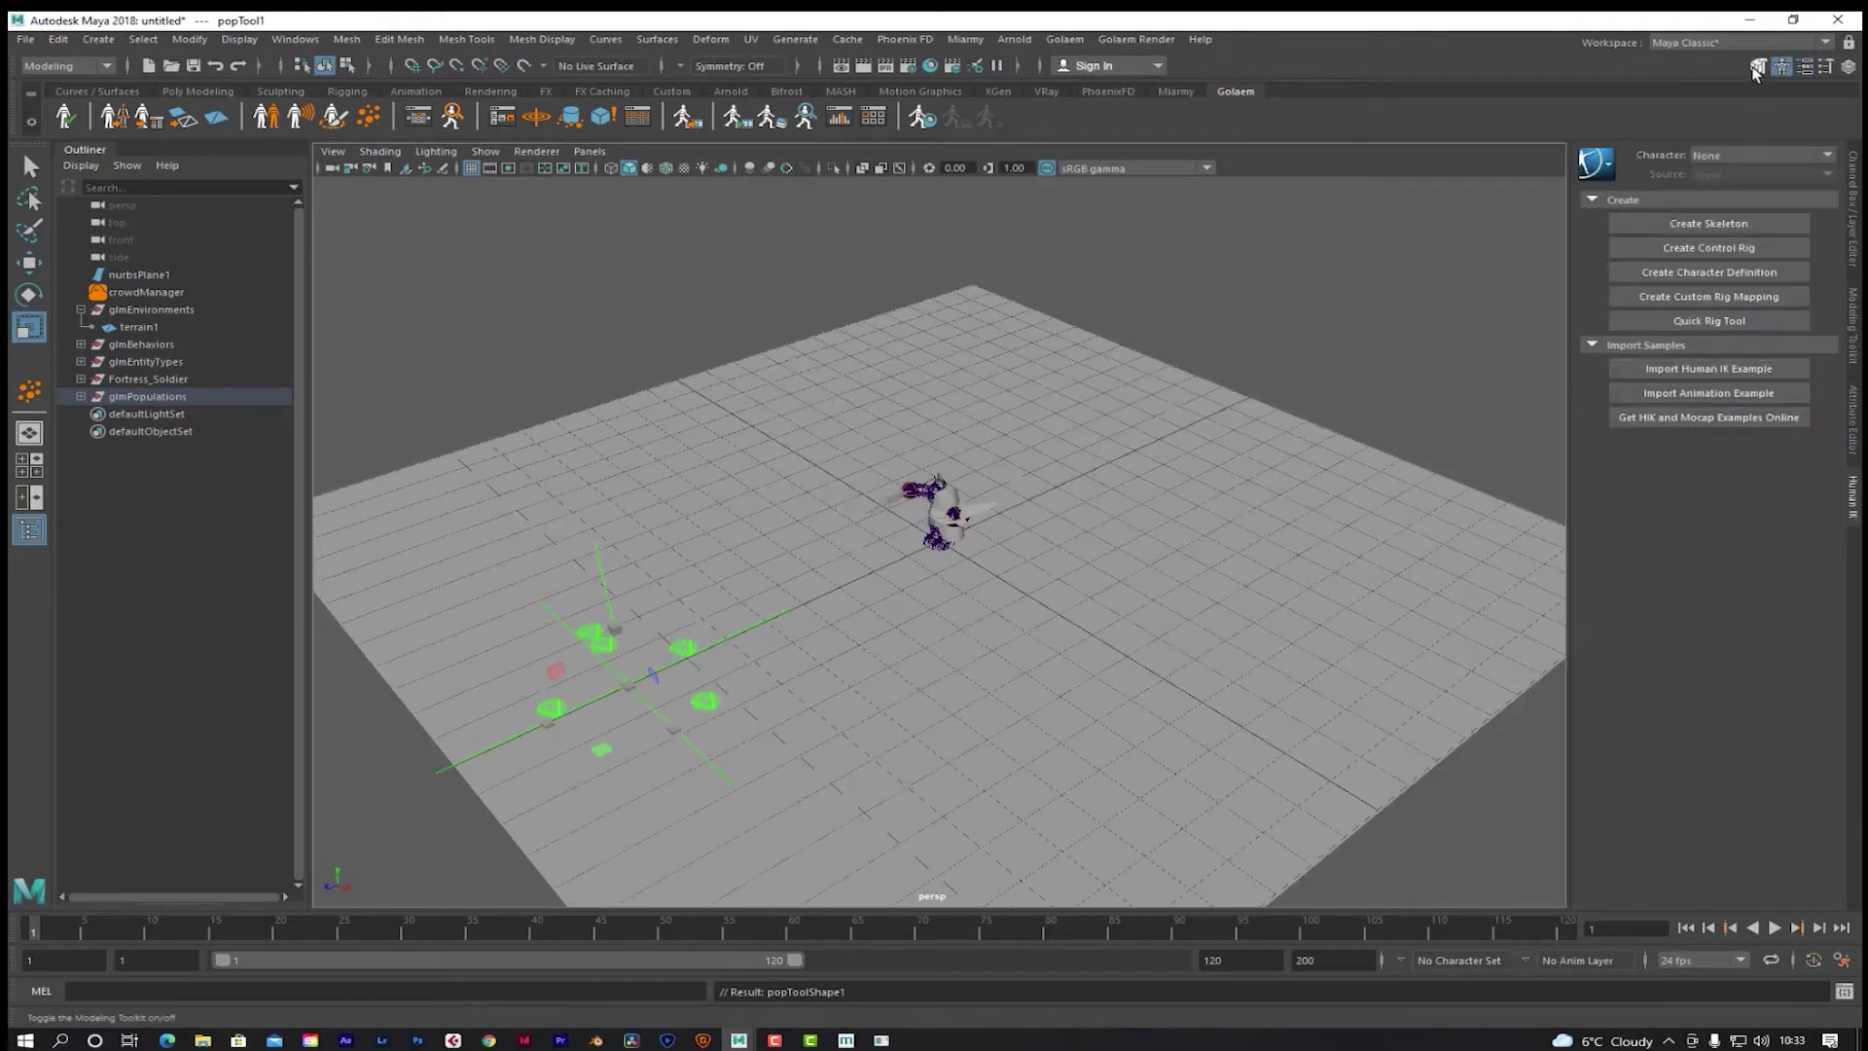
left_click(1757, 68)
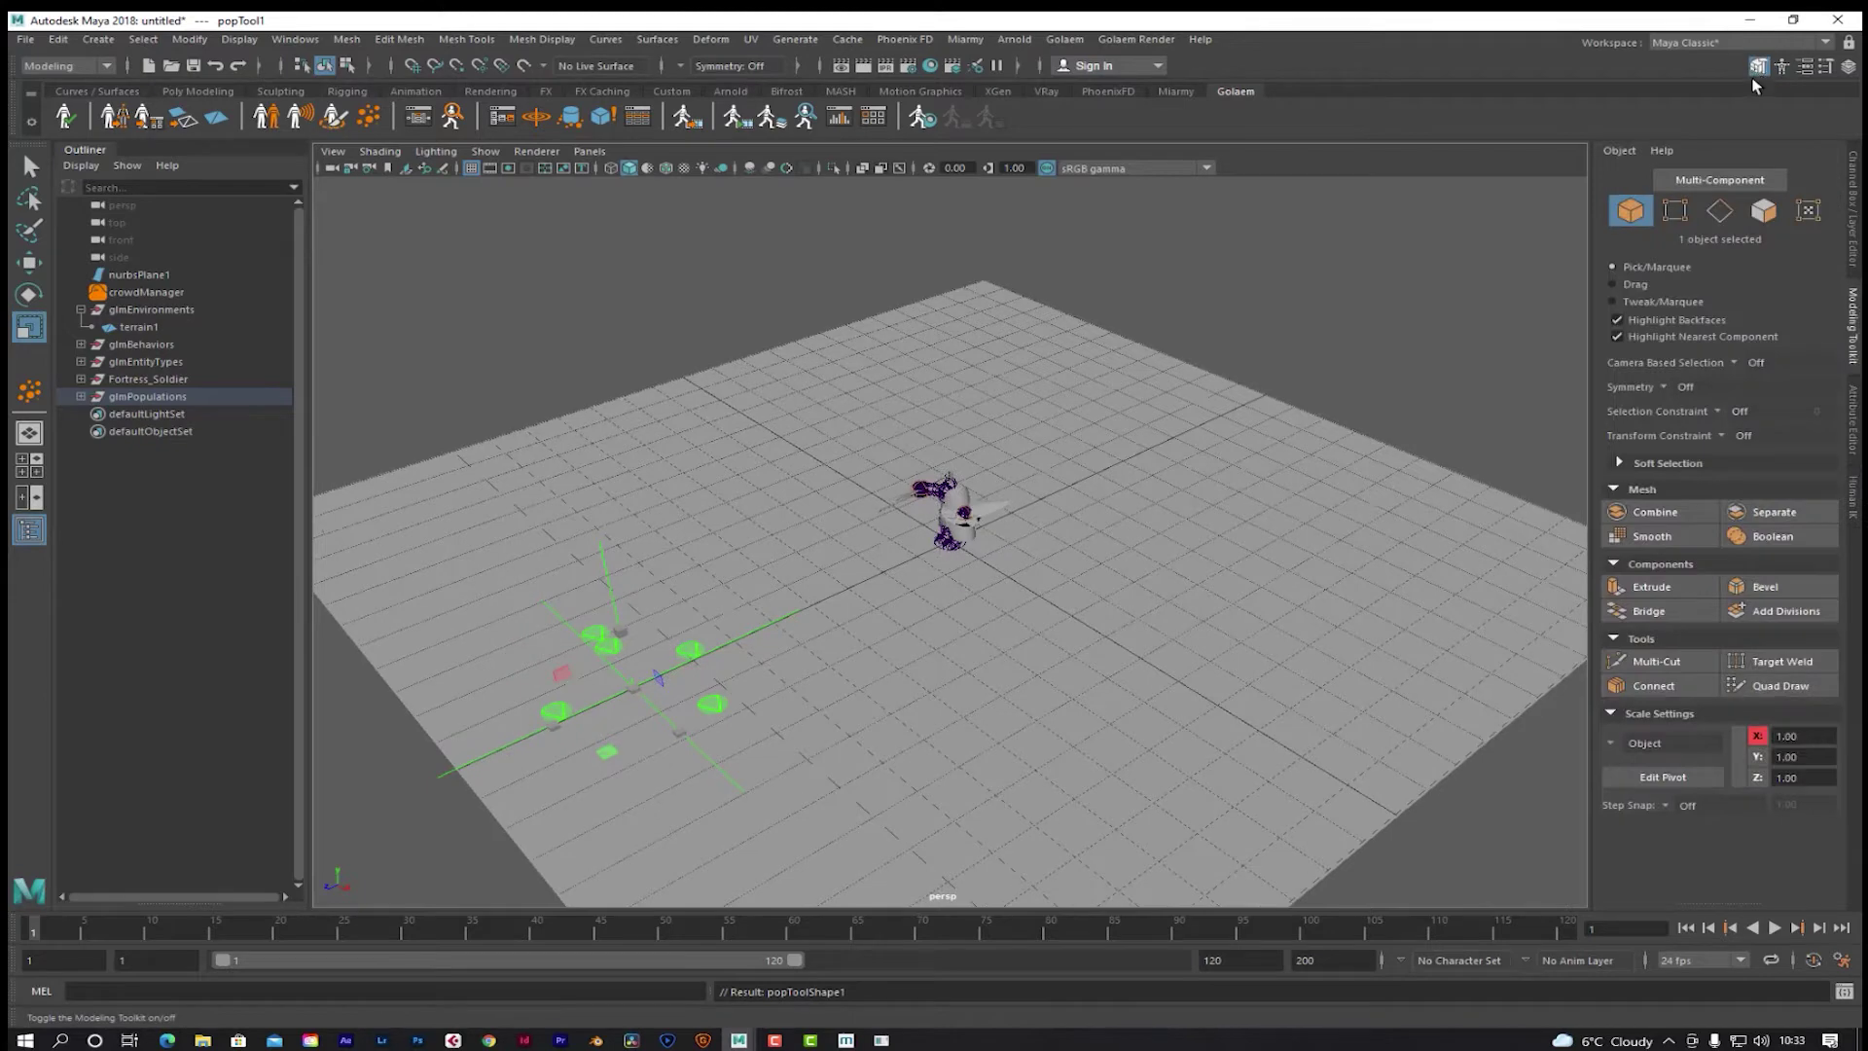
left_click(1805, 68)
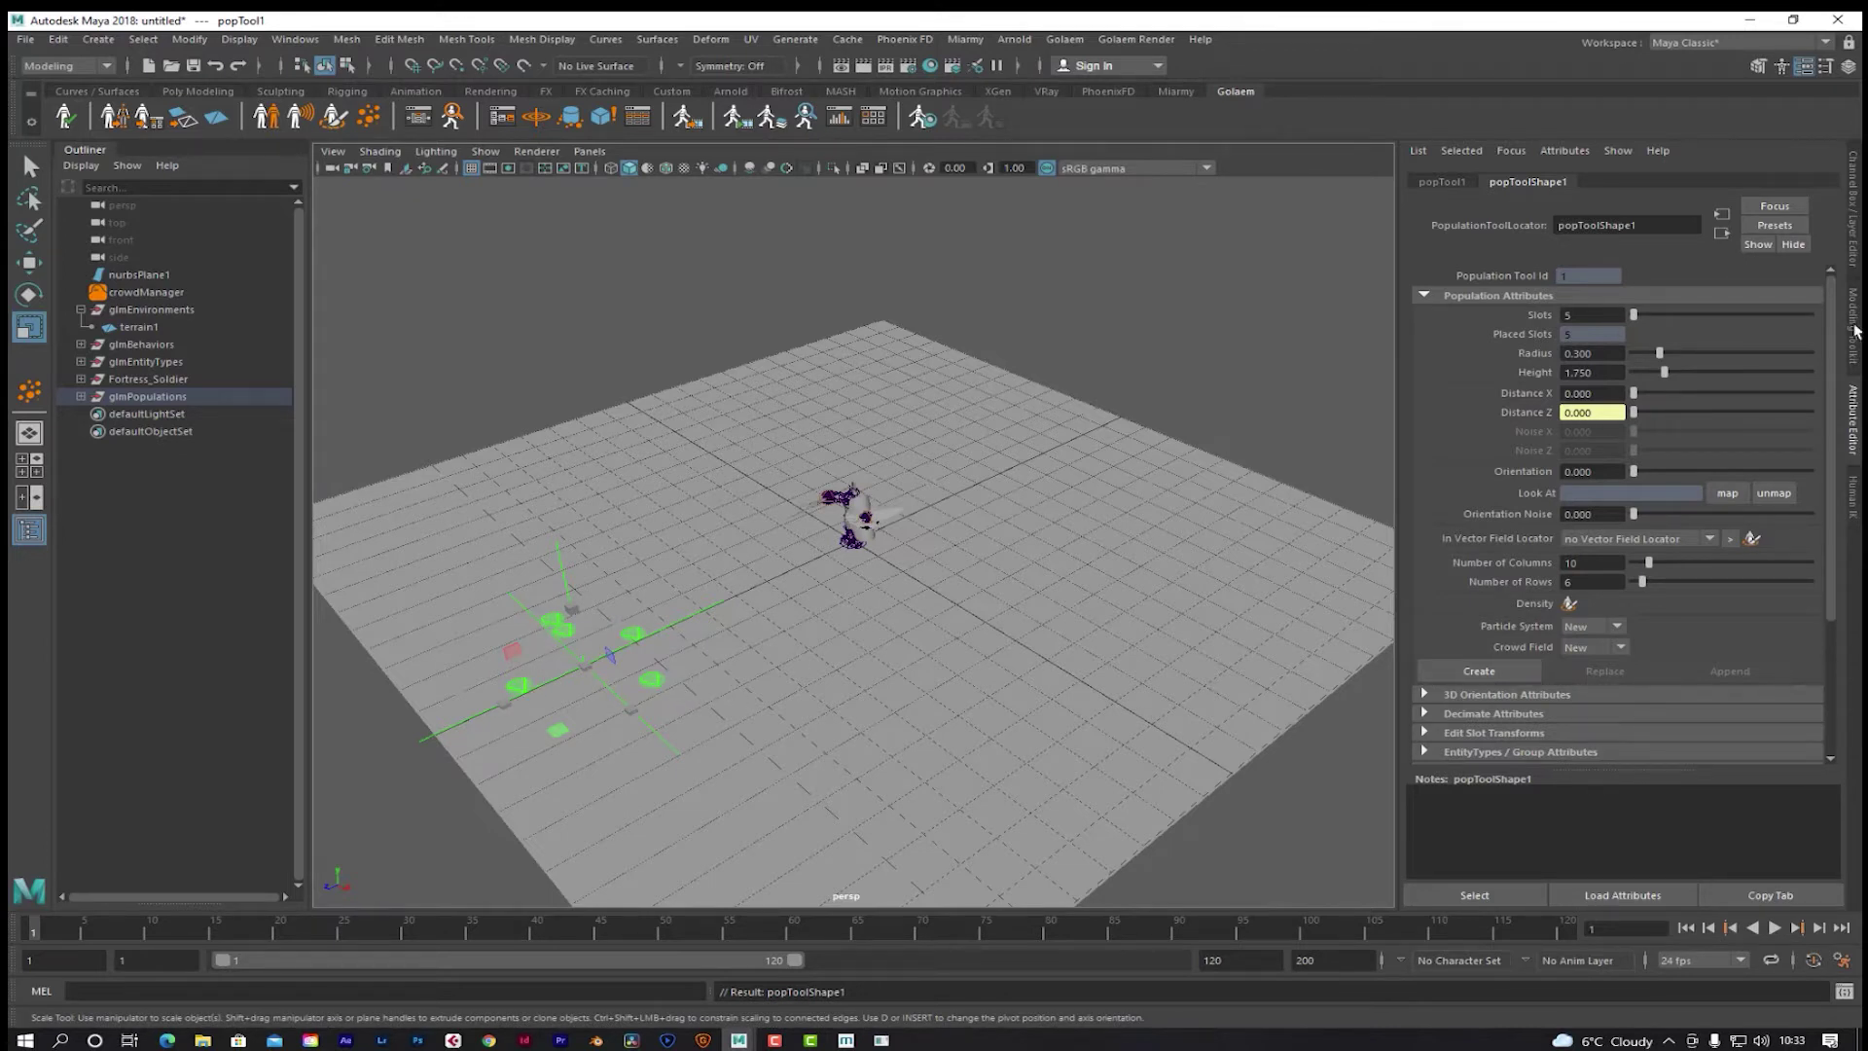
Step: Set the population tool's slots to 100000, its radius to about 0.484 and its X and Z distances to about 1.538
double_click(1583, 315)
type("1000")
key("Return")
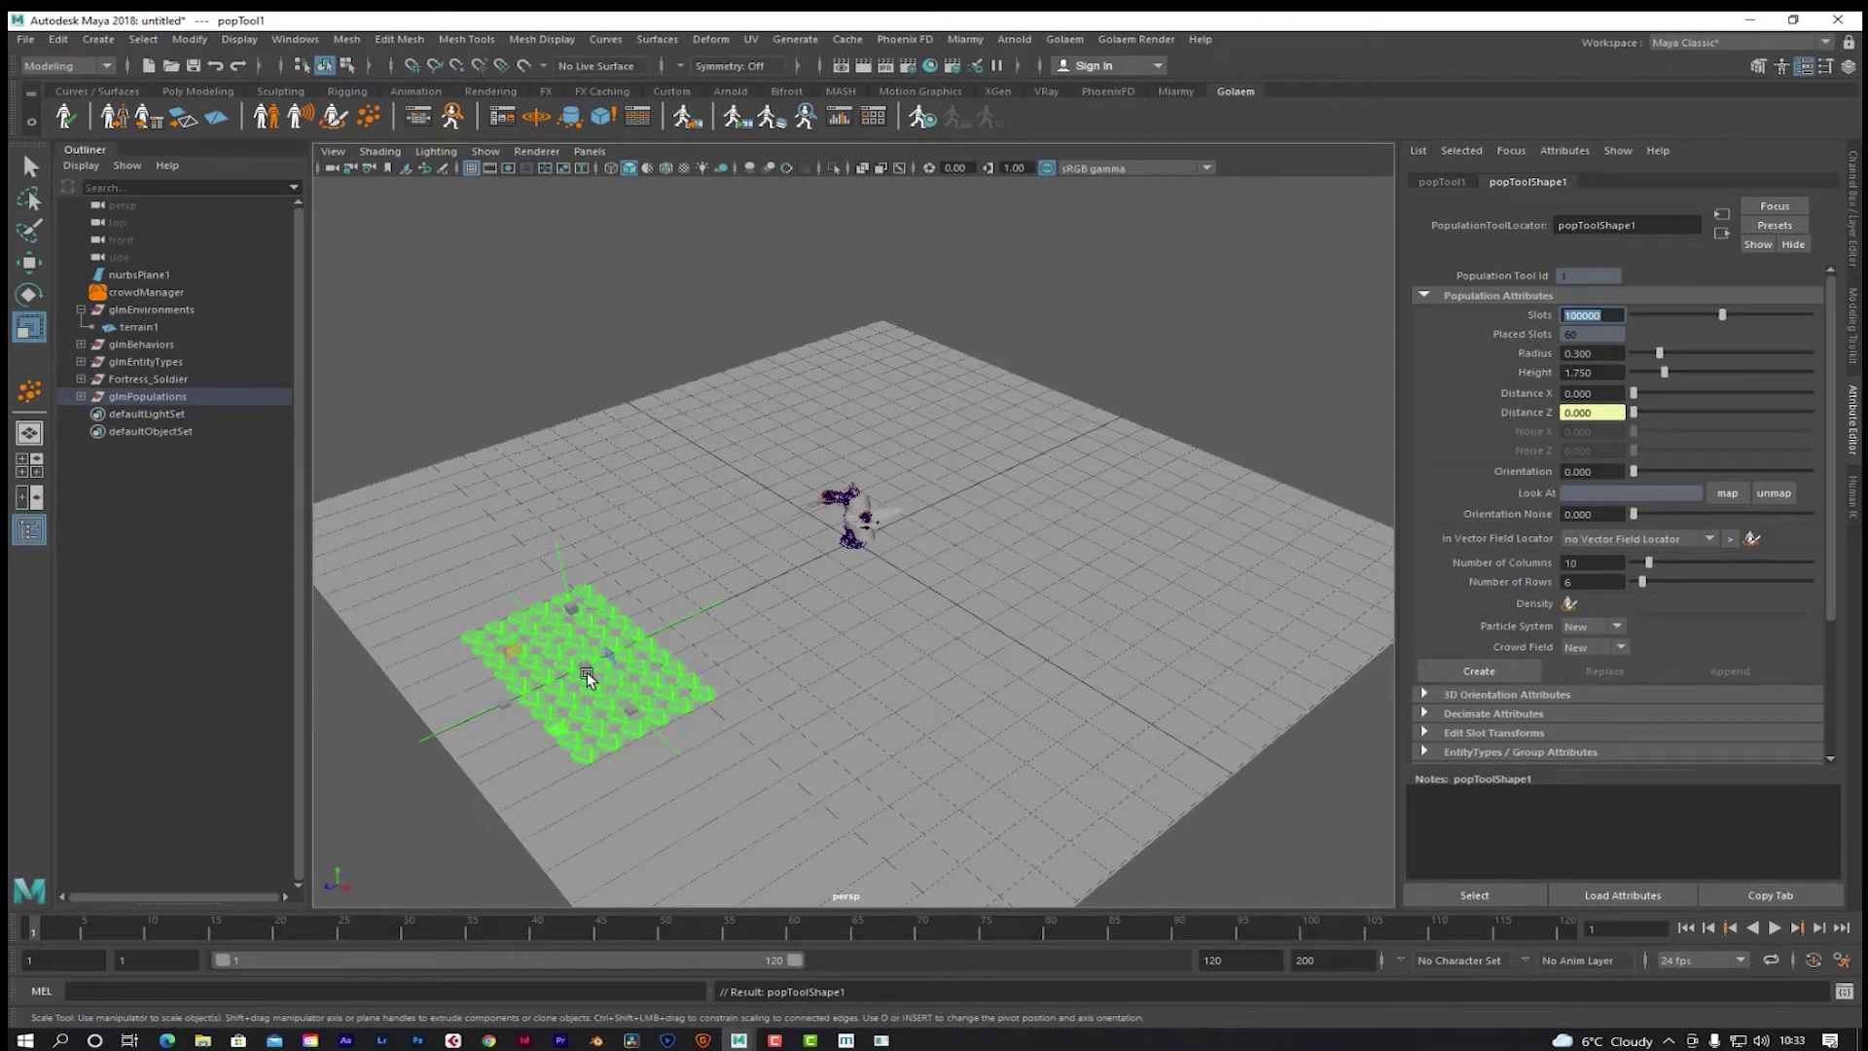
scroll(586, 669, "down", 3)
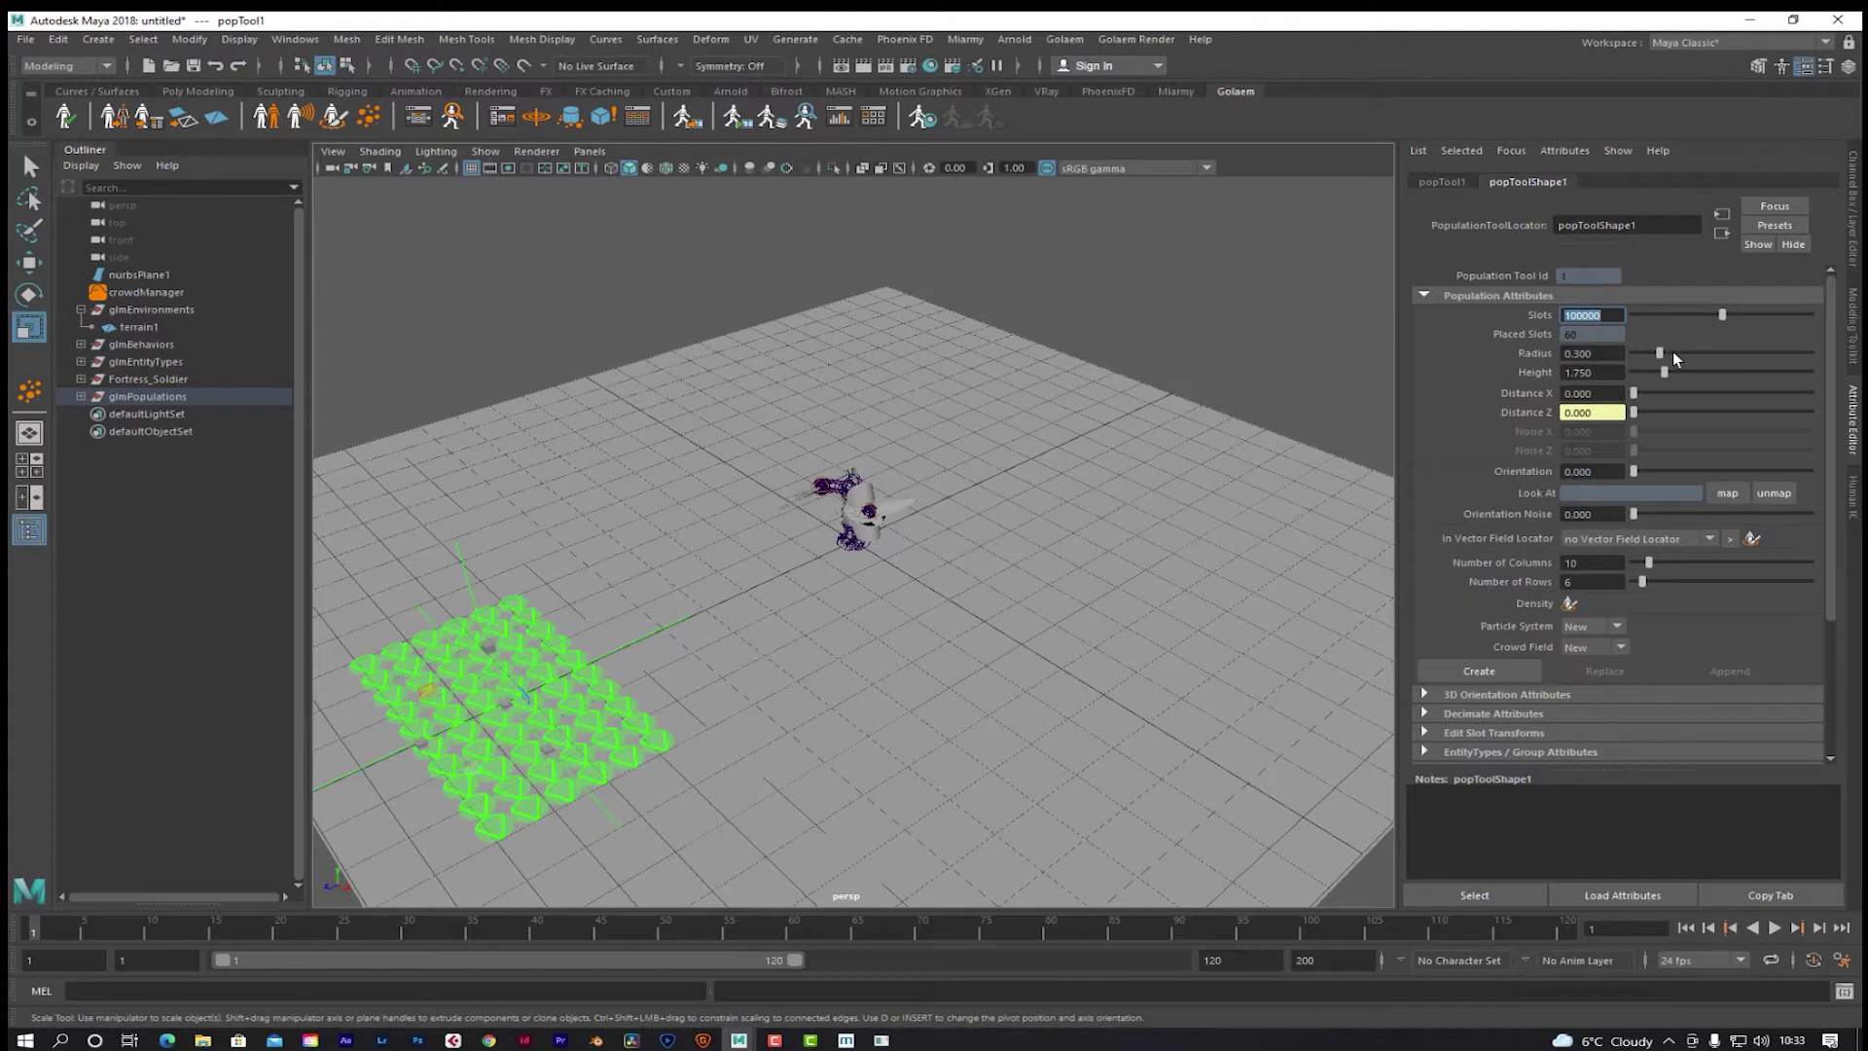
left_click_drag(1660, 352, 1631, 431)
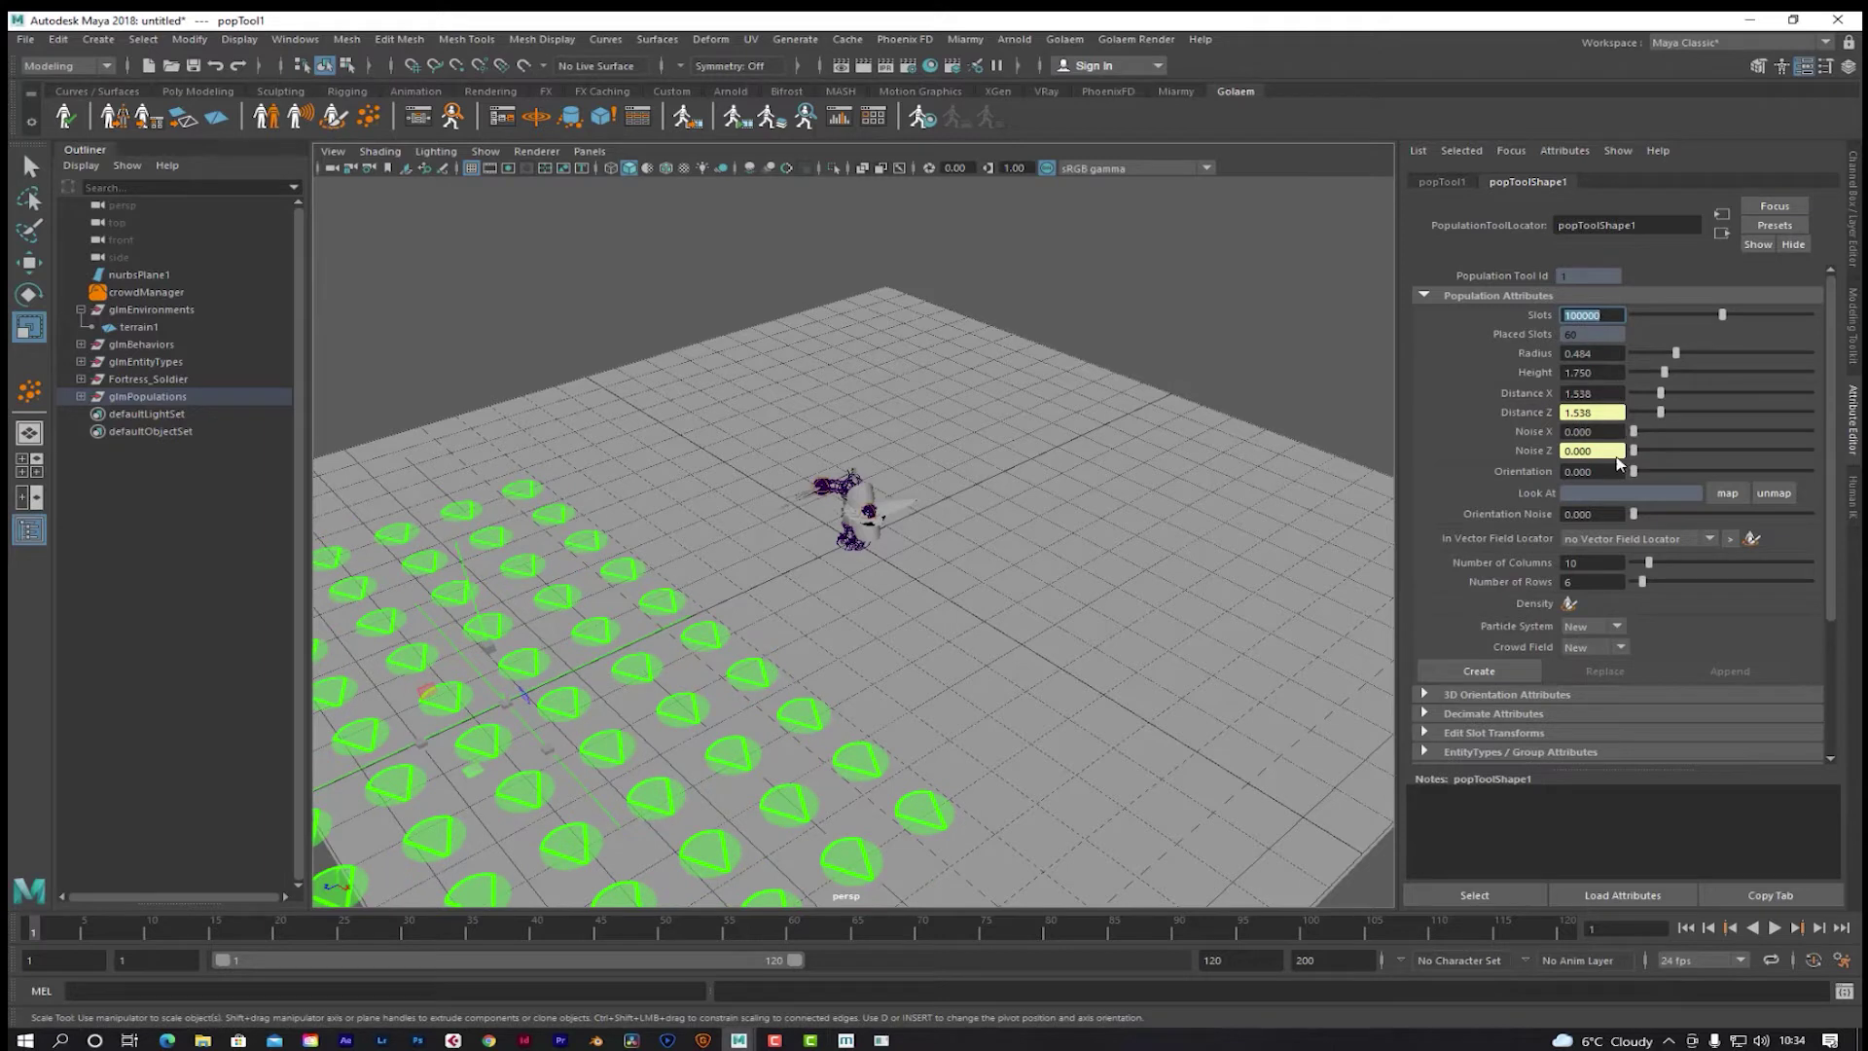
Step: Set the population tool's number of columns to 34 and number of rows to 37
left_click_drag(1633, 514, 1567, 511)
scroll(983, 710, "up", 2)
scroll(983, 710, "down", 5)
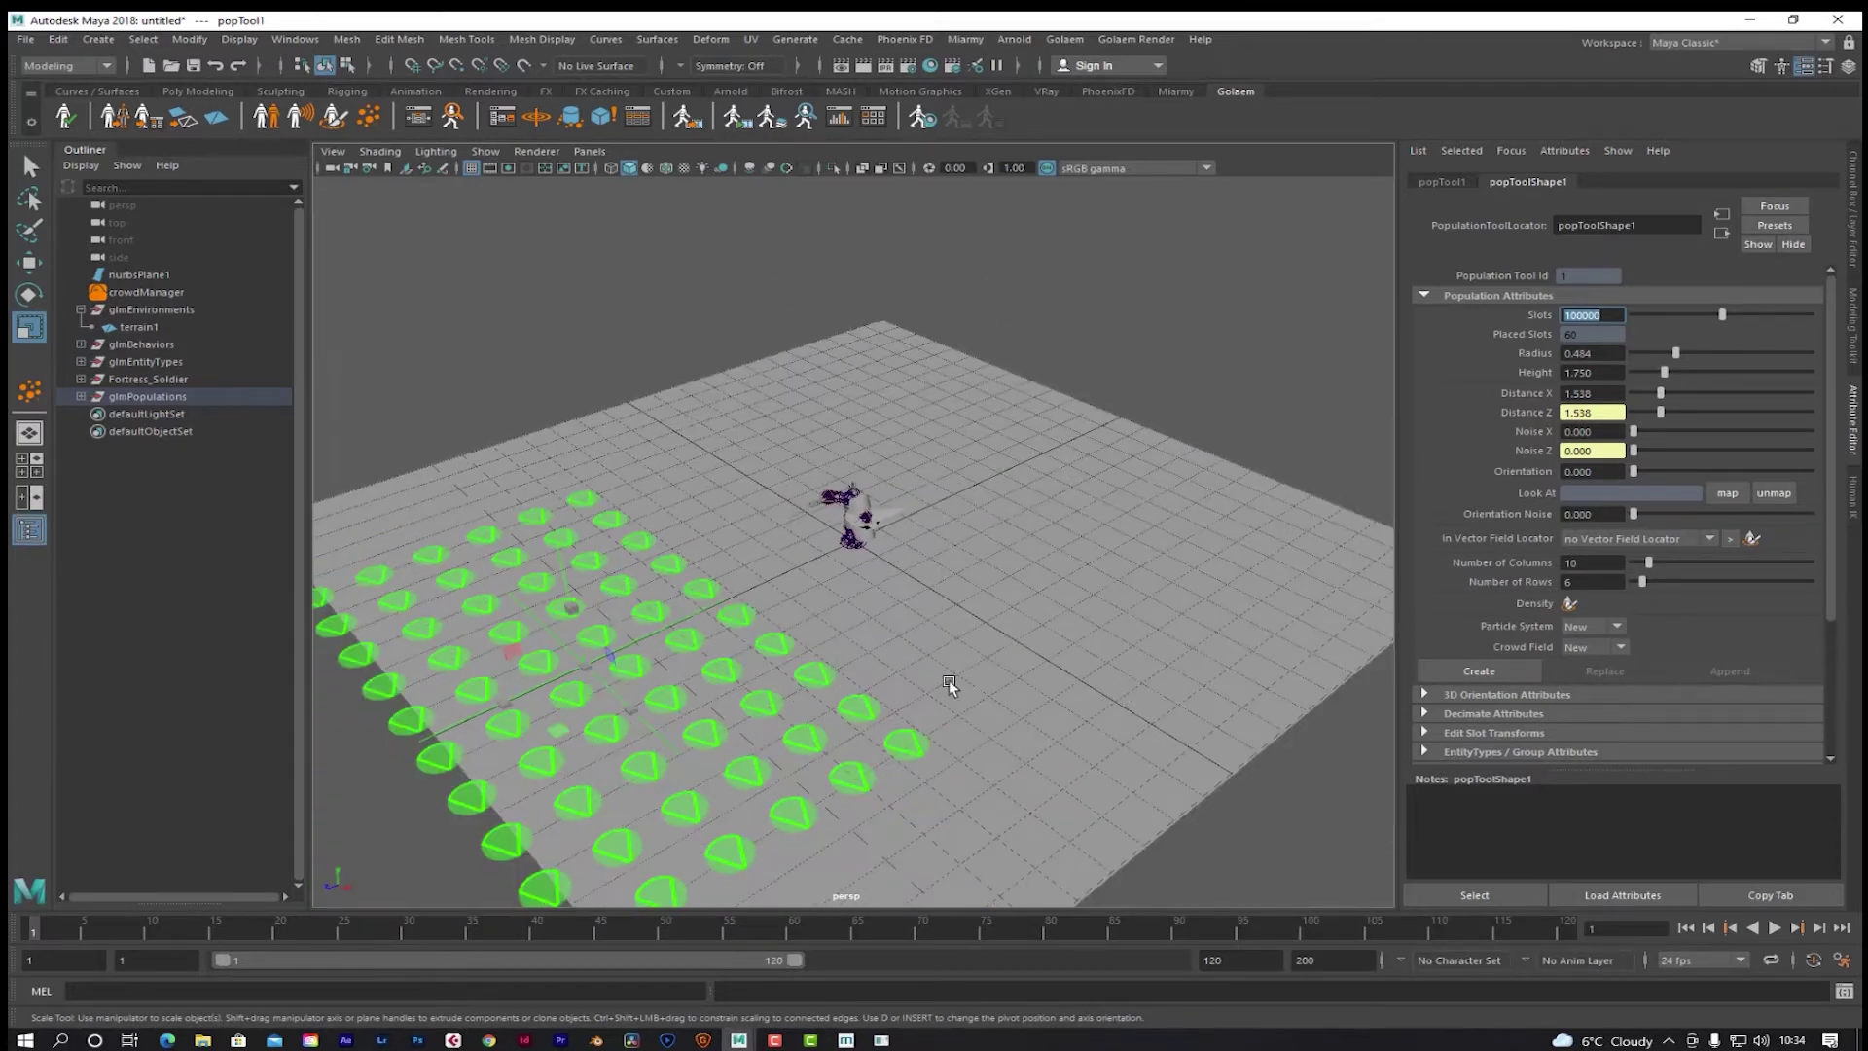
left_click_drag(1649, 563, 1688, 560)
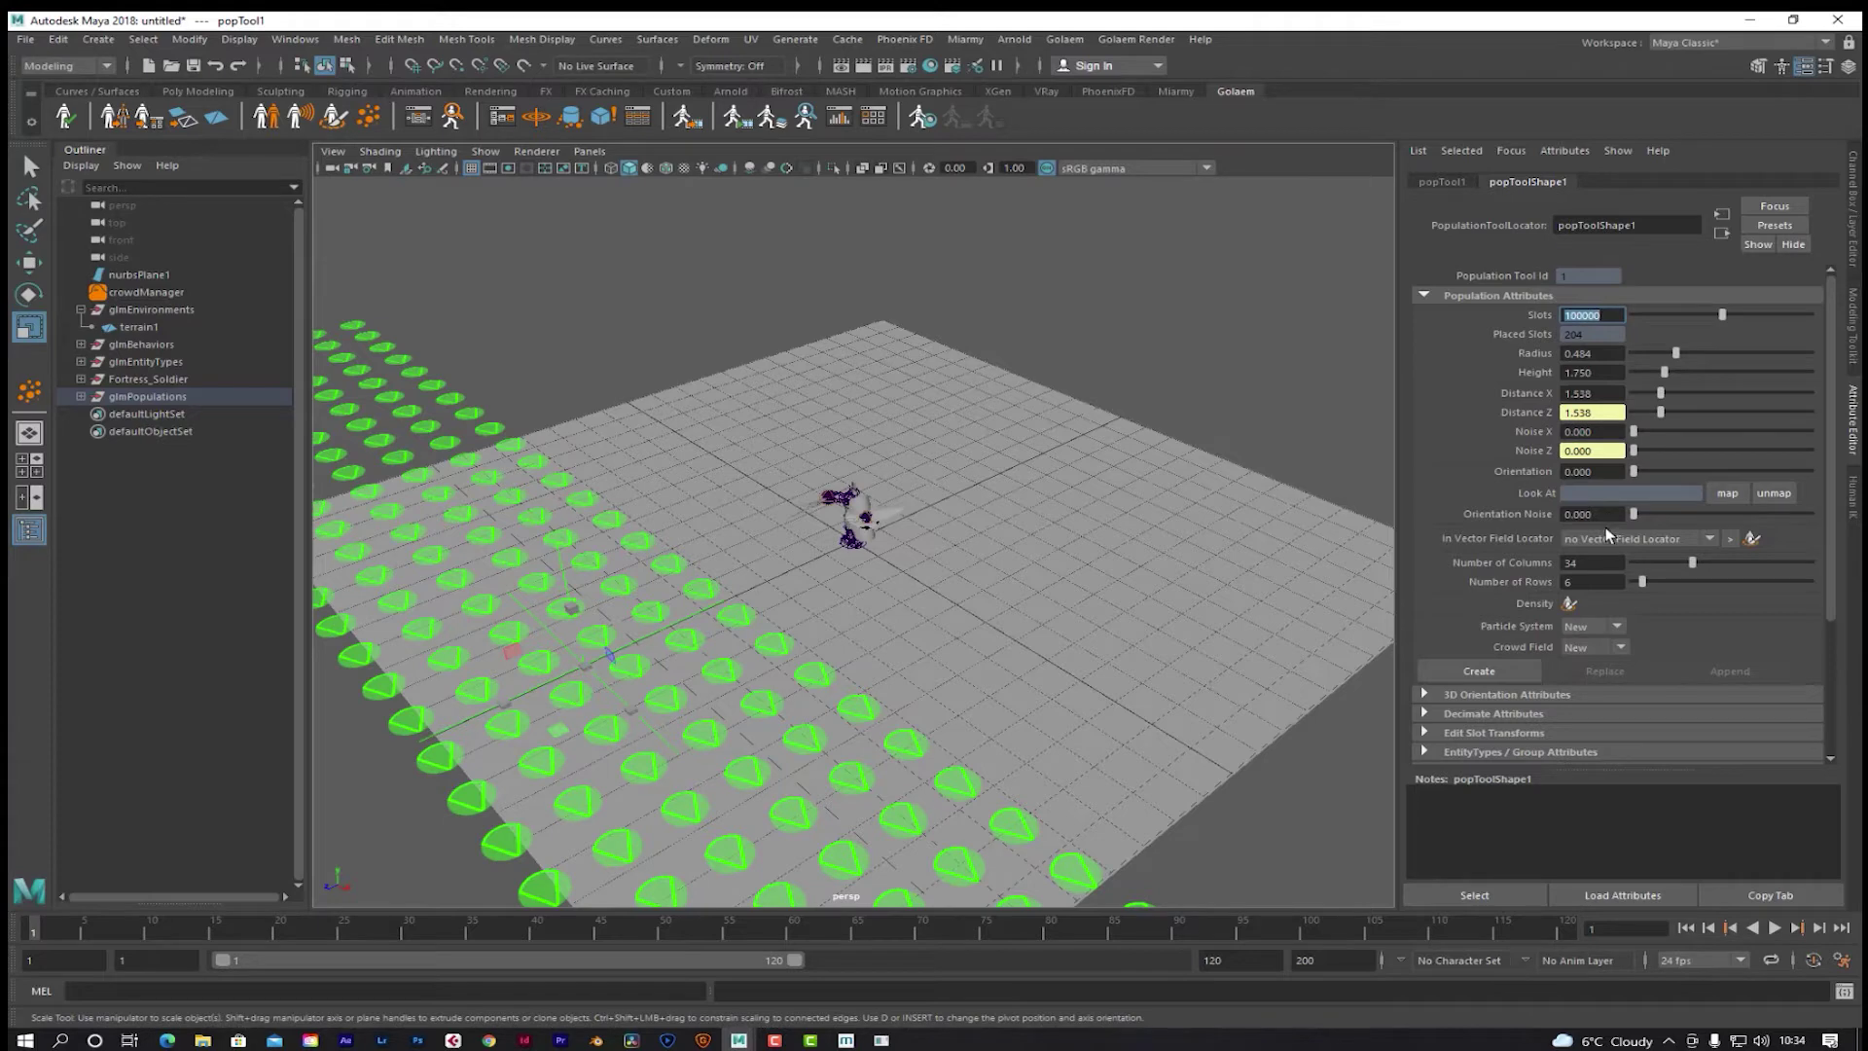
left_click_drag(1644, 585, 1697, 581)
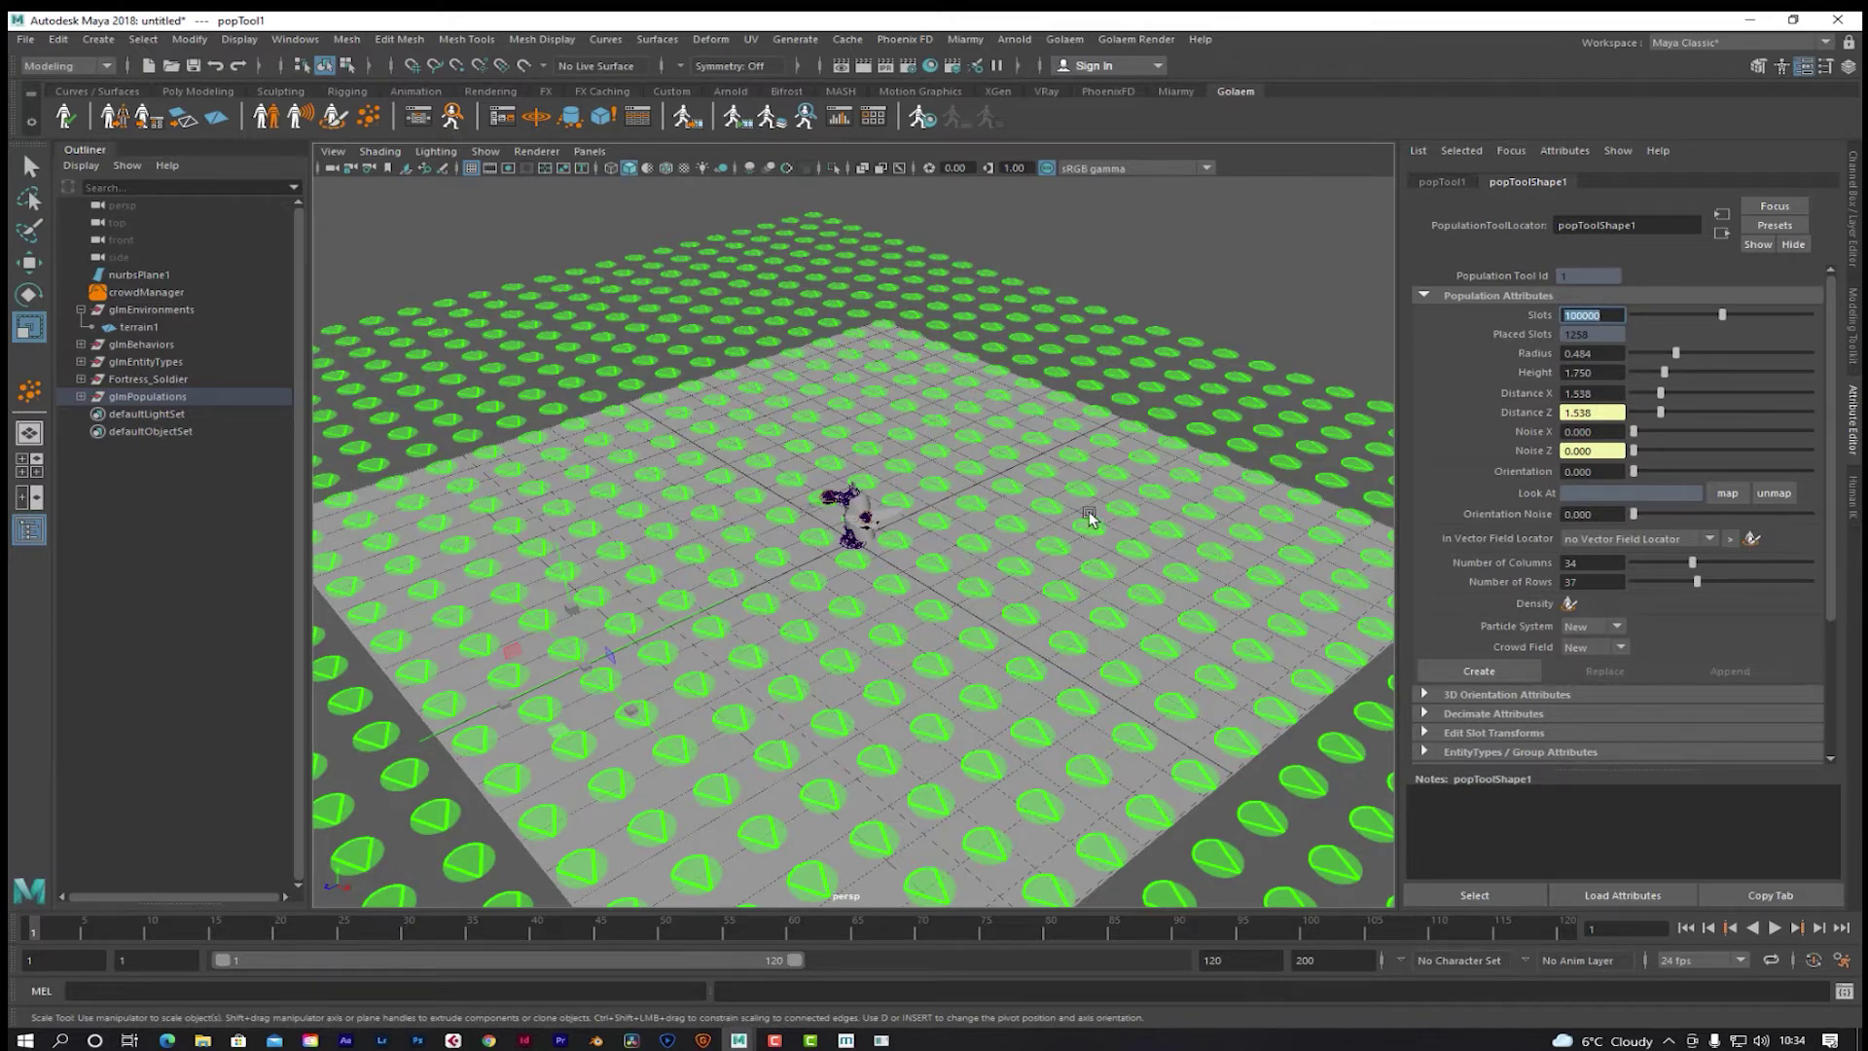
Step: Create a new particle system and a new crowd field from the population tool's slots
scroll(953, 751, "up", 2)
scroll(1082, 670, "down", 8)
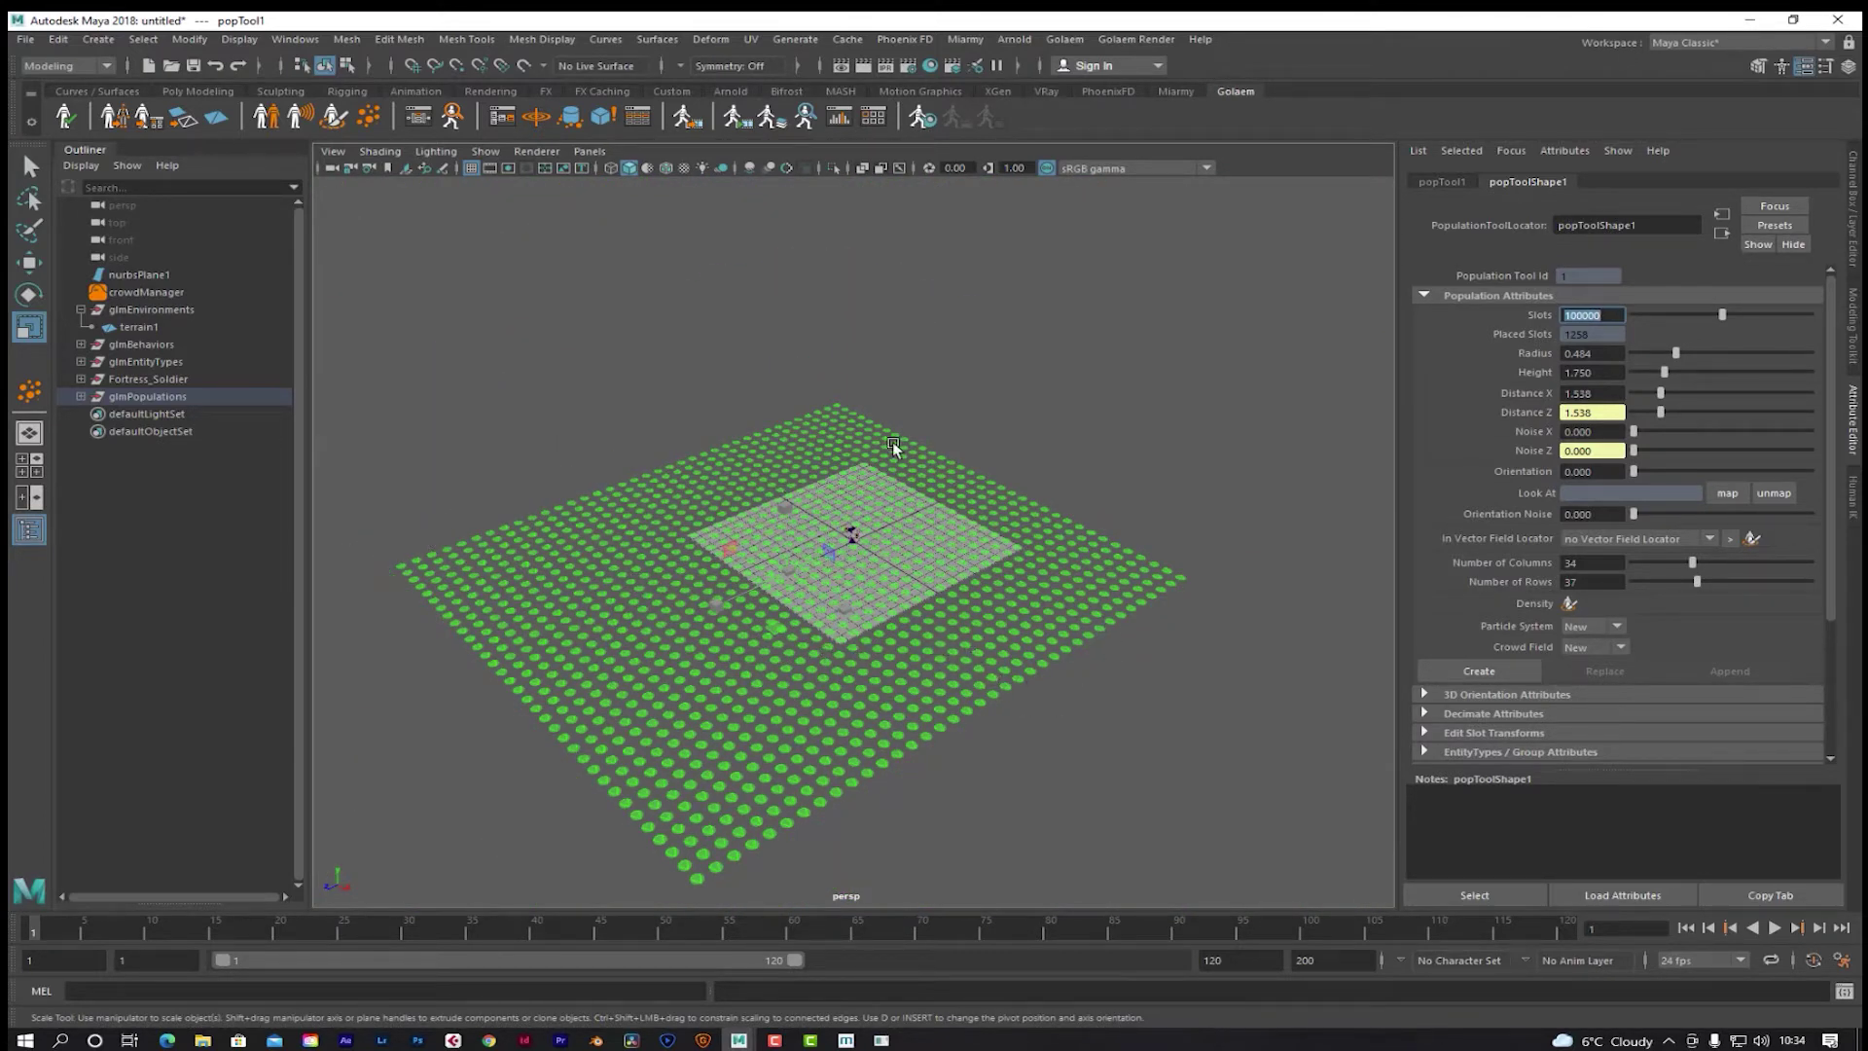
scroll(1054, 664, "up", 4)
scroll(1059, 658, "down", 2)
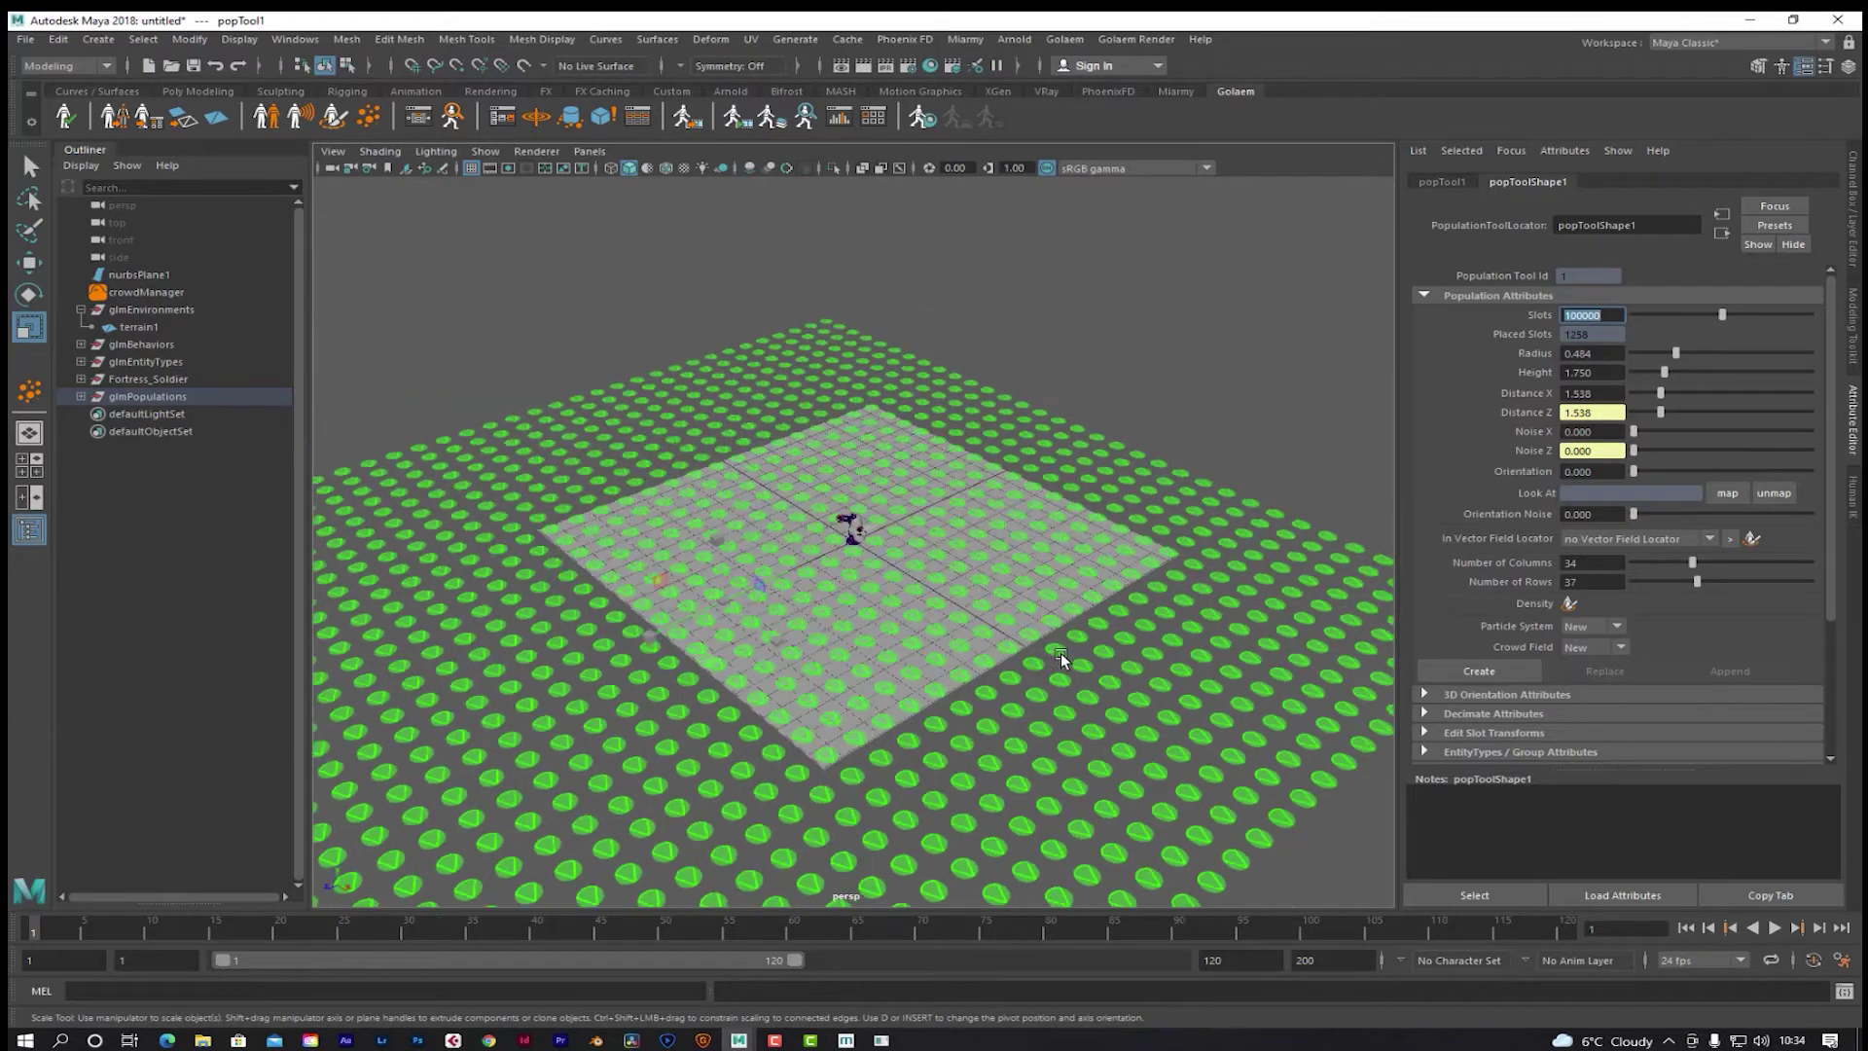
scroll(1067, 635, "down", 2)
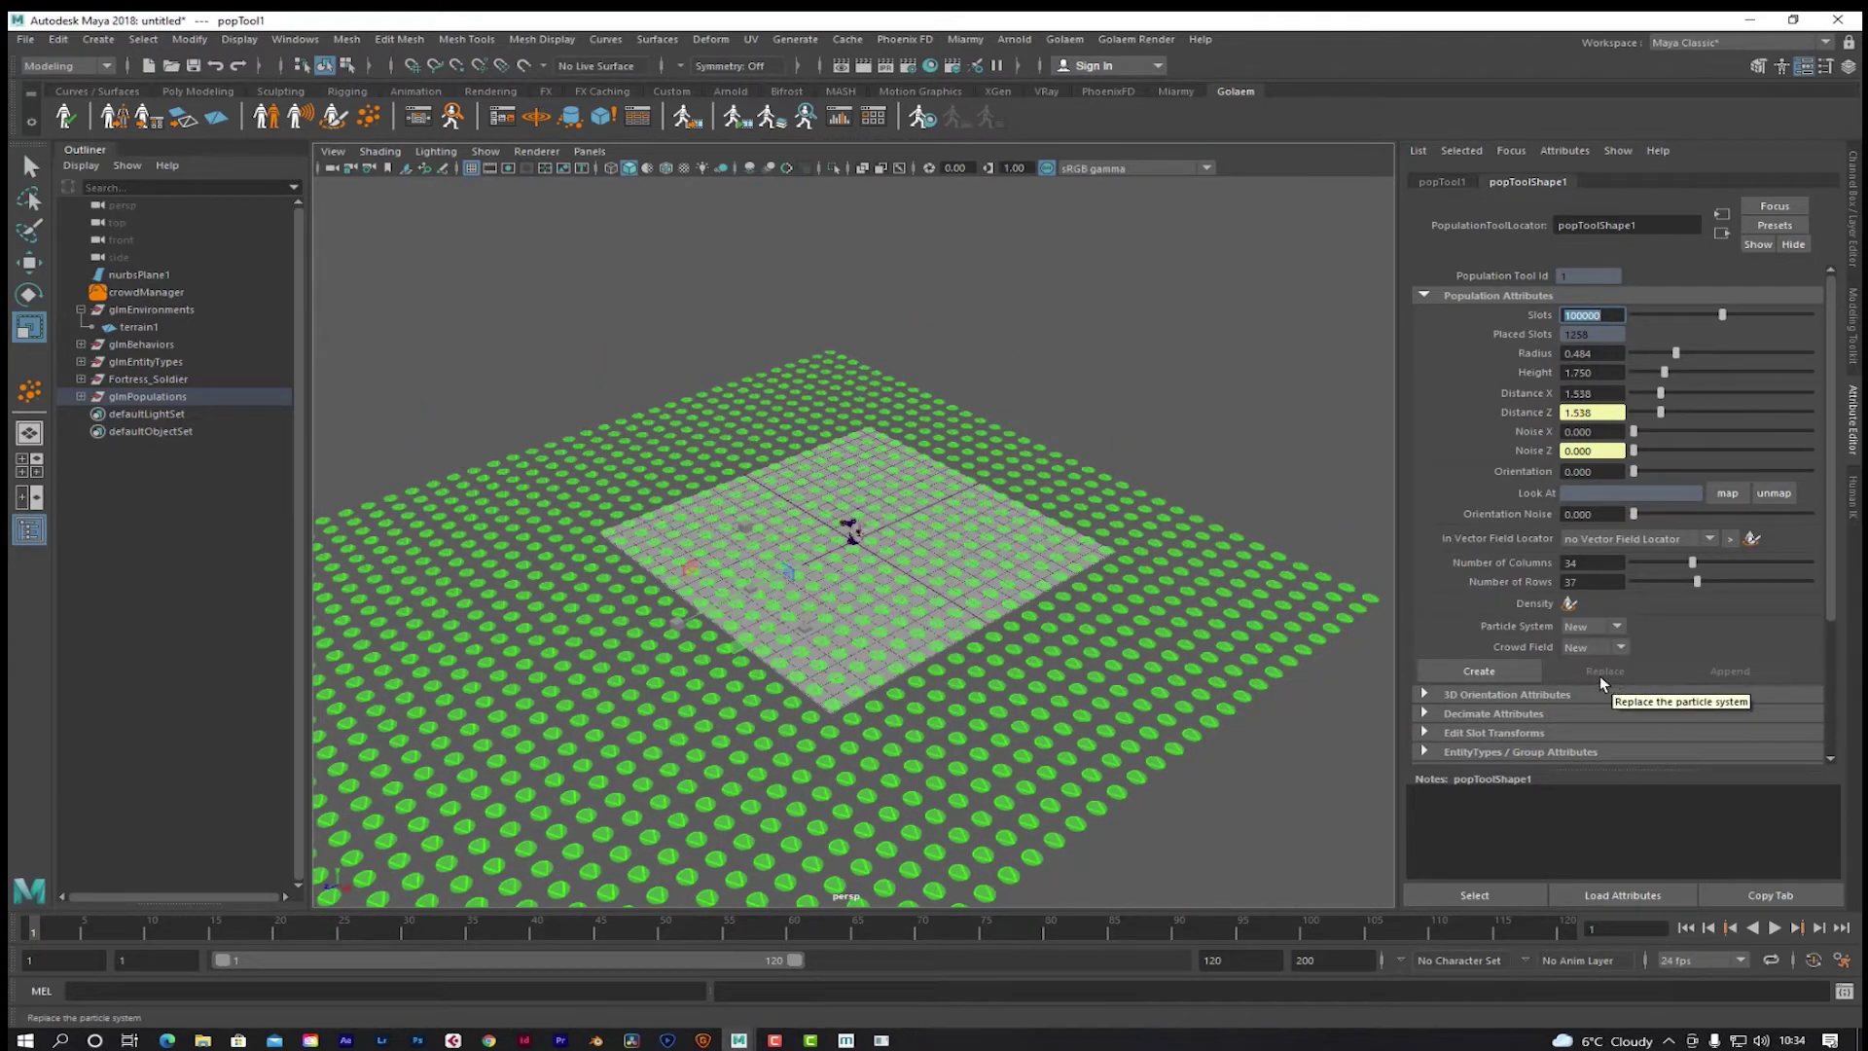
left_click(1461, 670)
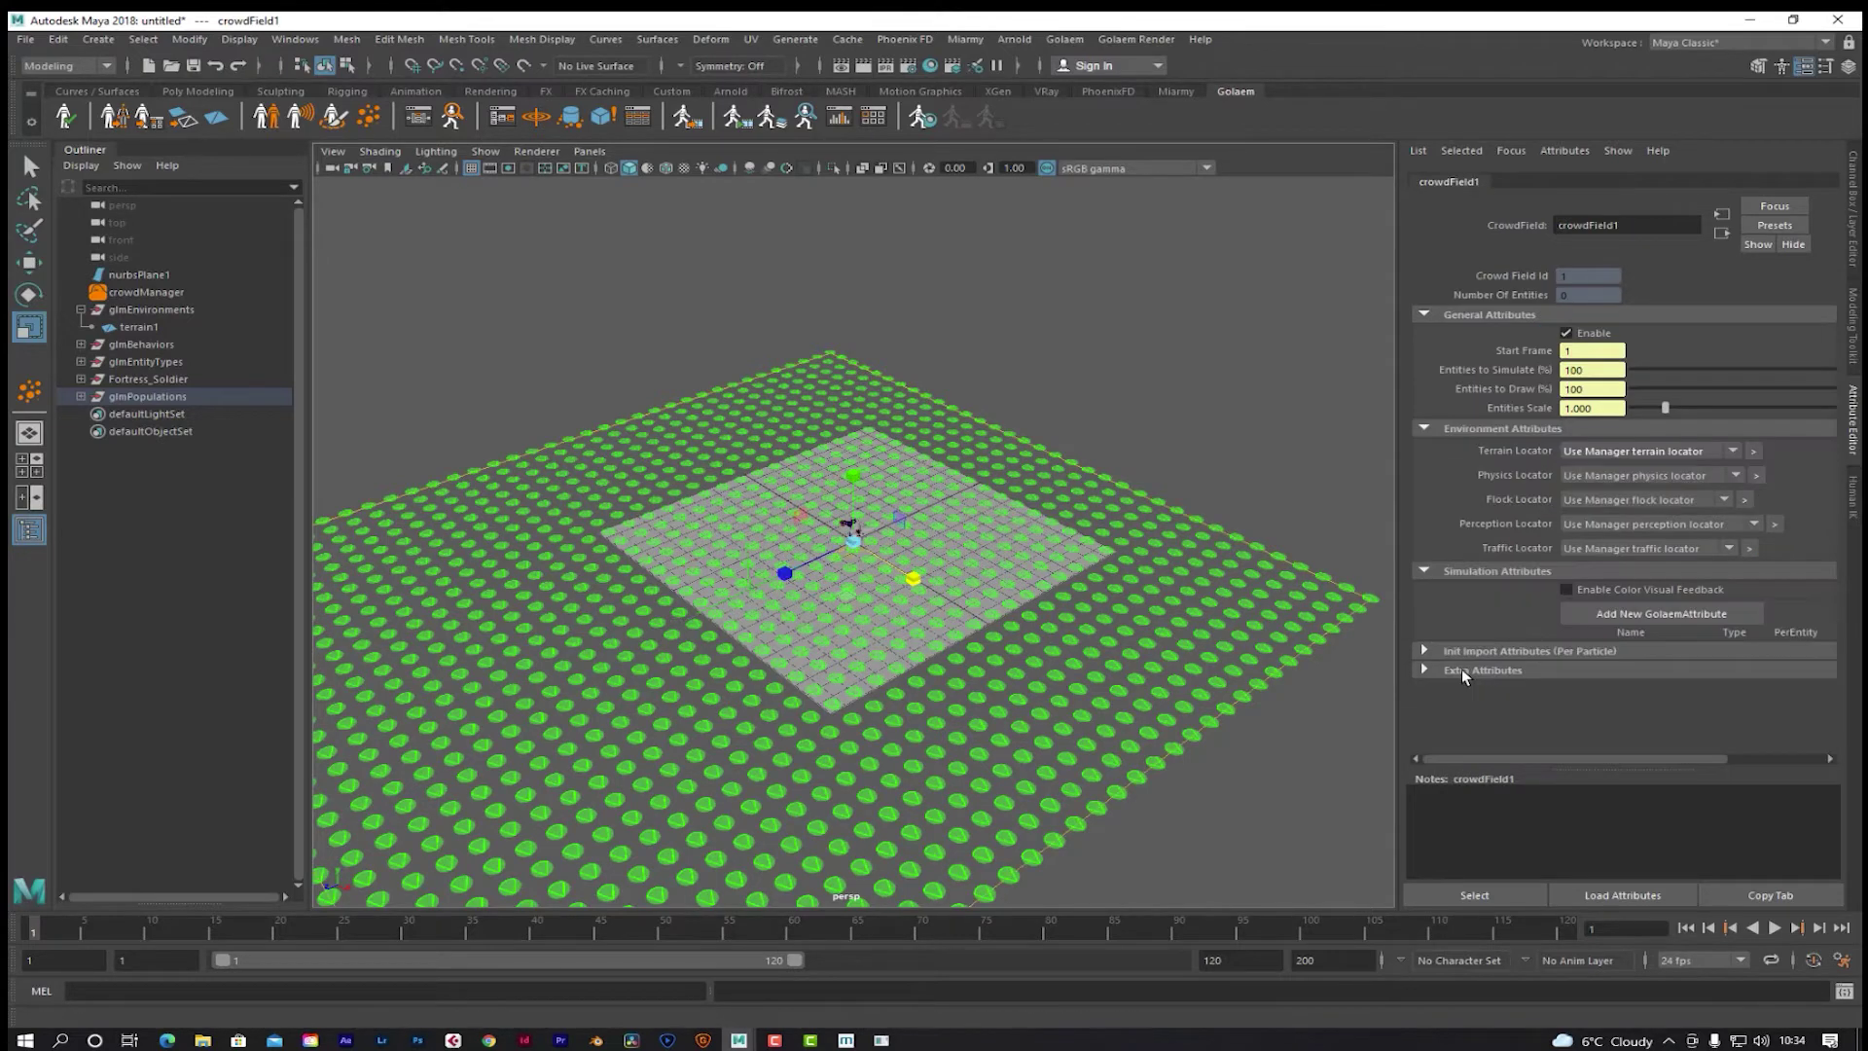
Step: Try to preview the crowd by starting playback and scrubbing the timeline to frames 16, 26 and 66
key("alt+v")
left_click(224, 926)
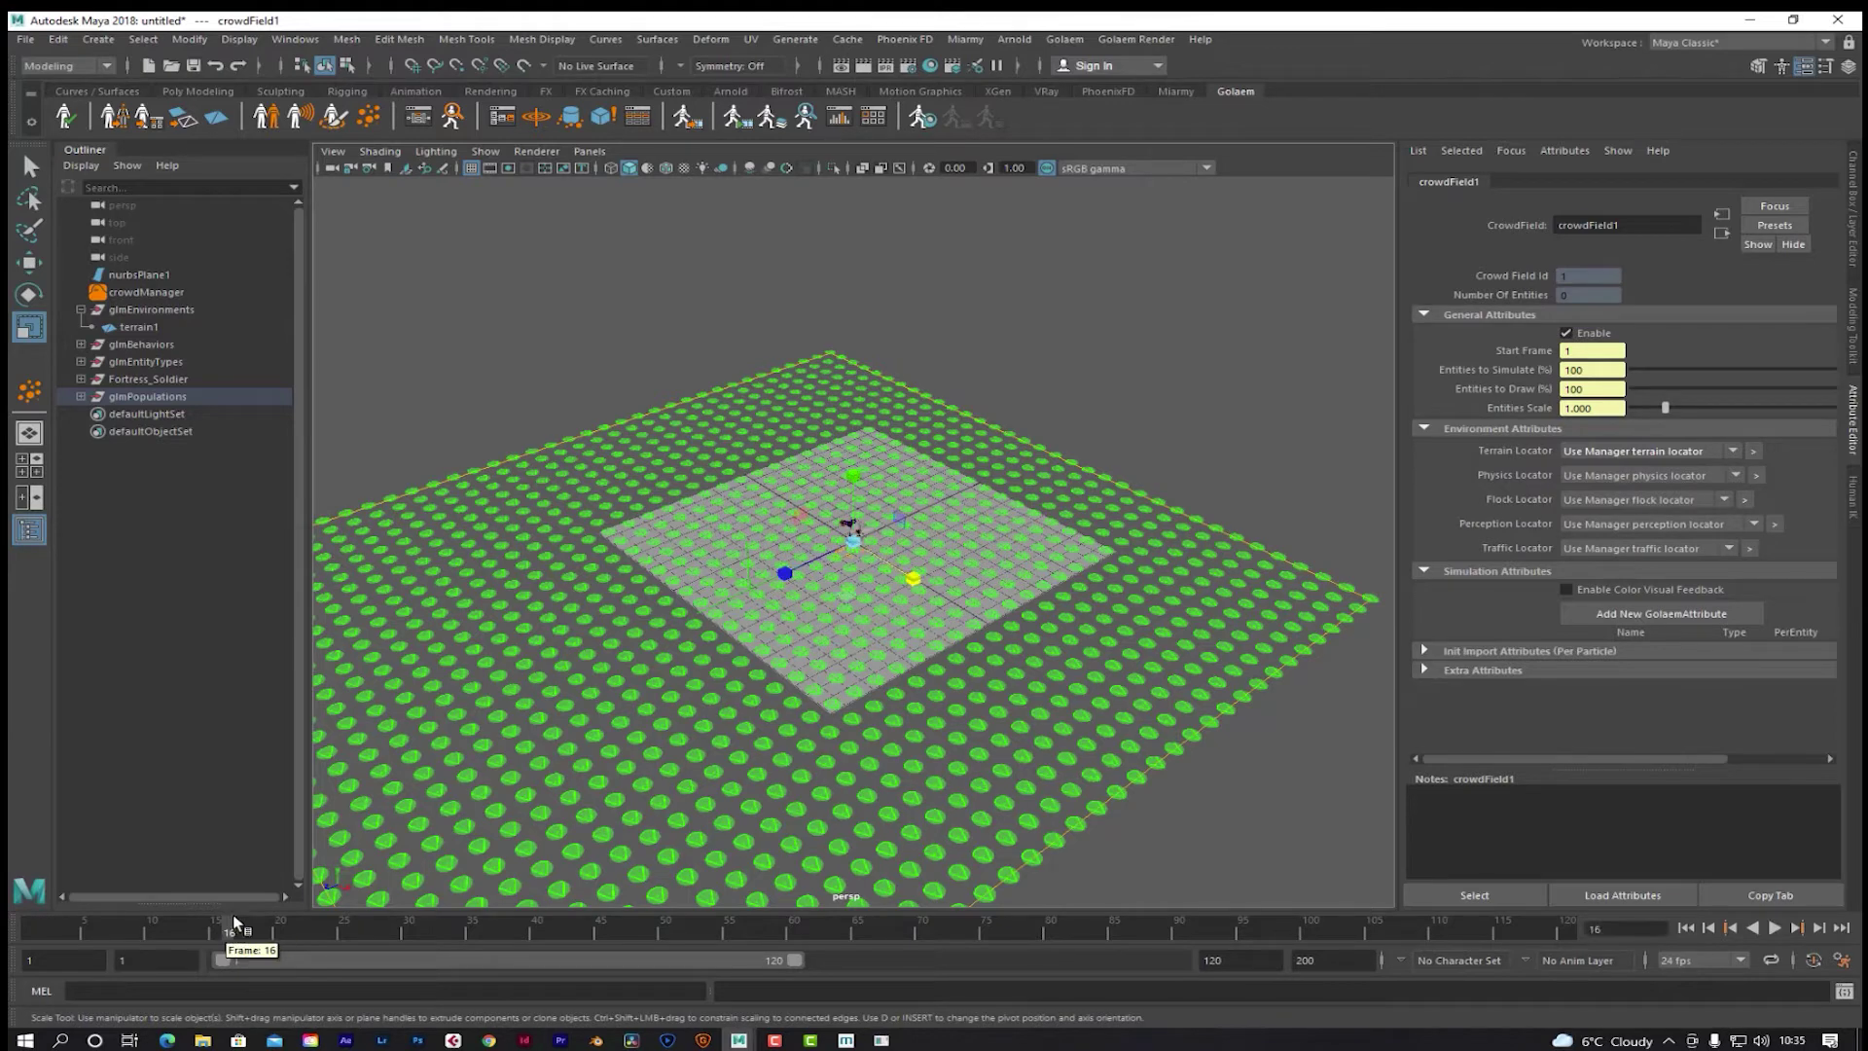
key("alt+v")
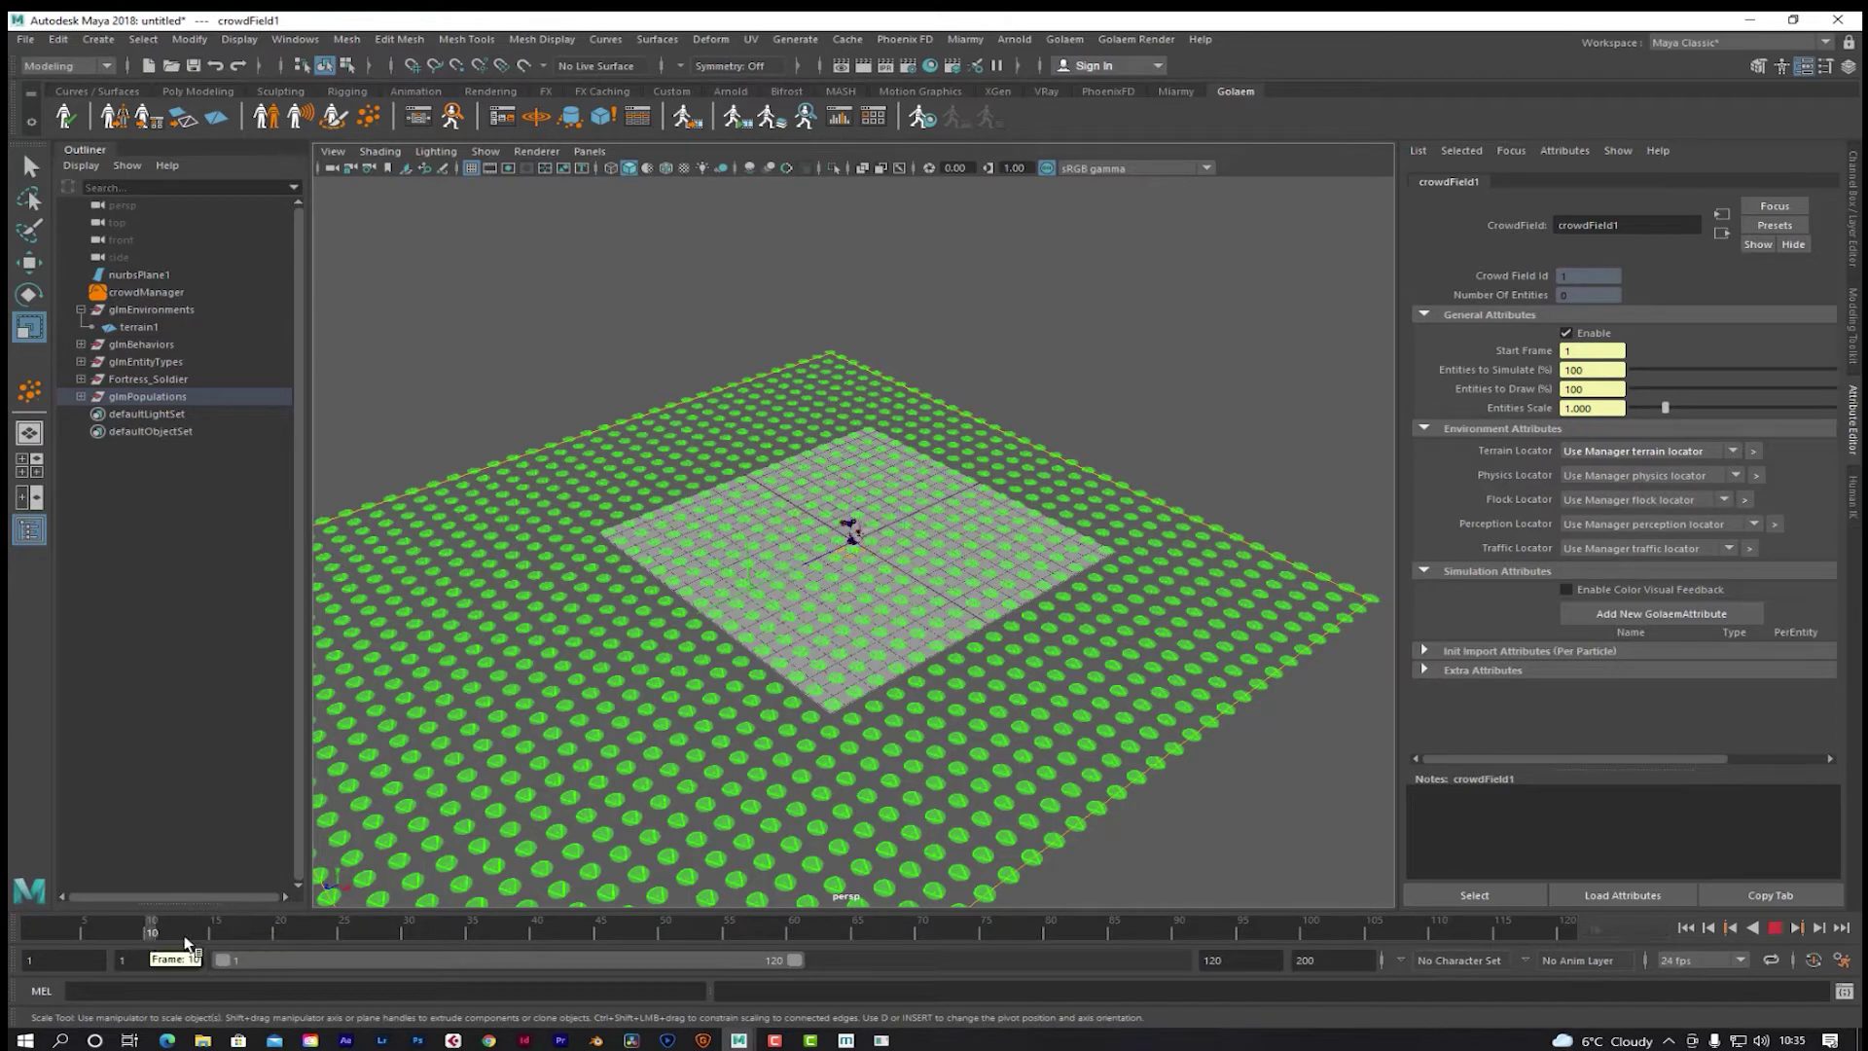
left_click(352, 914)
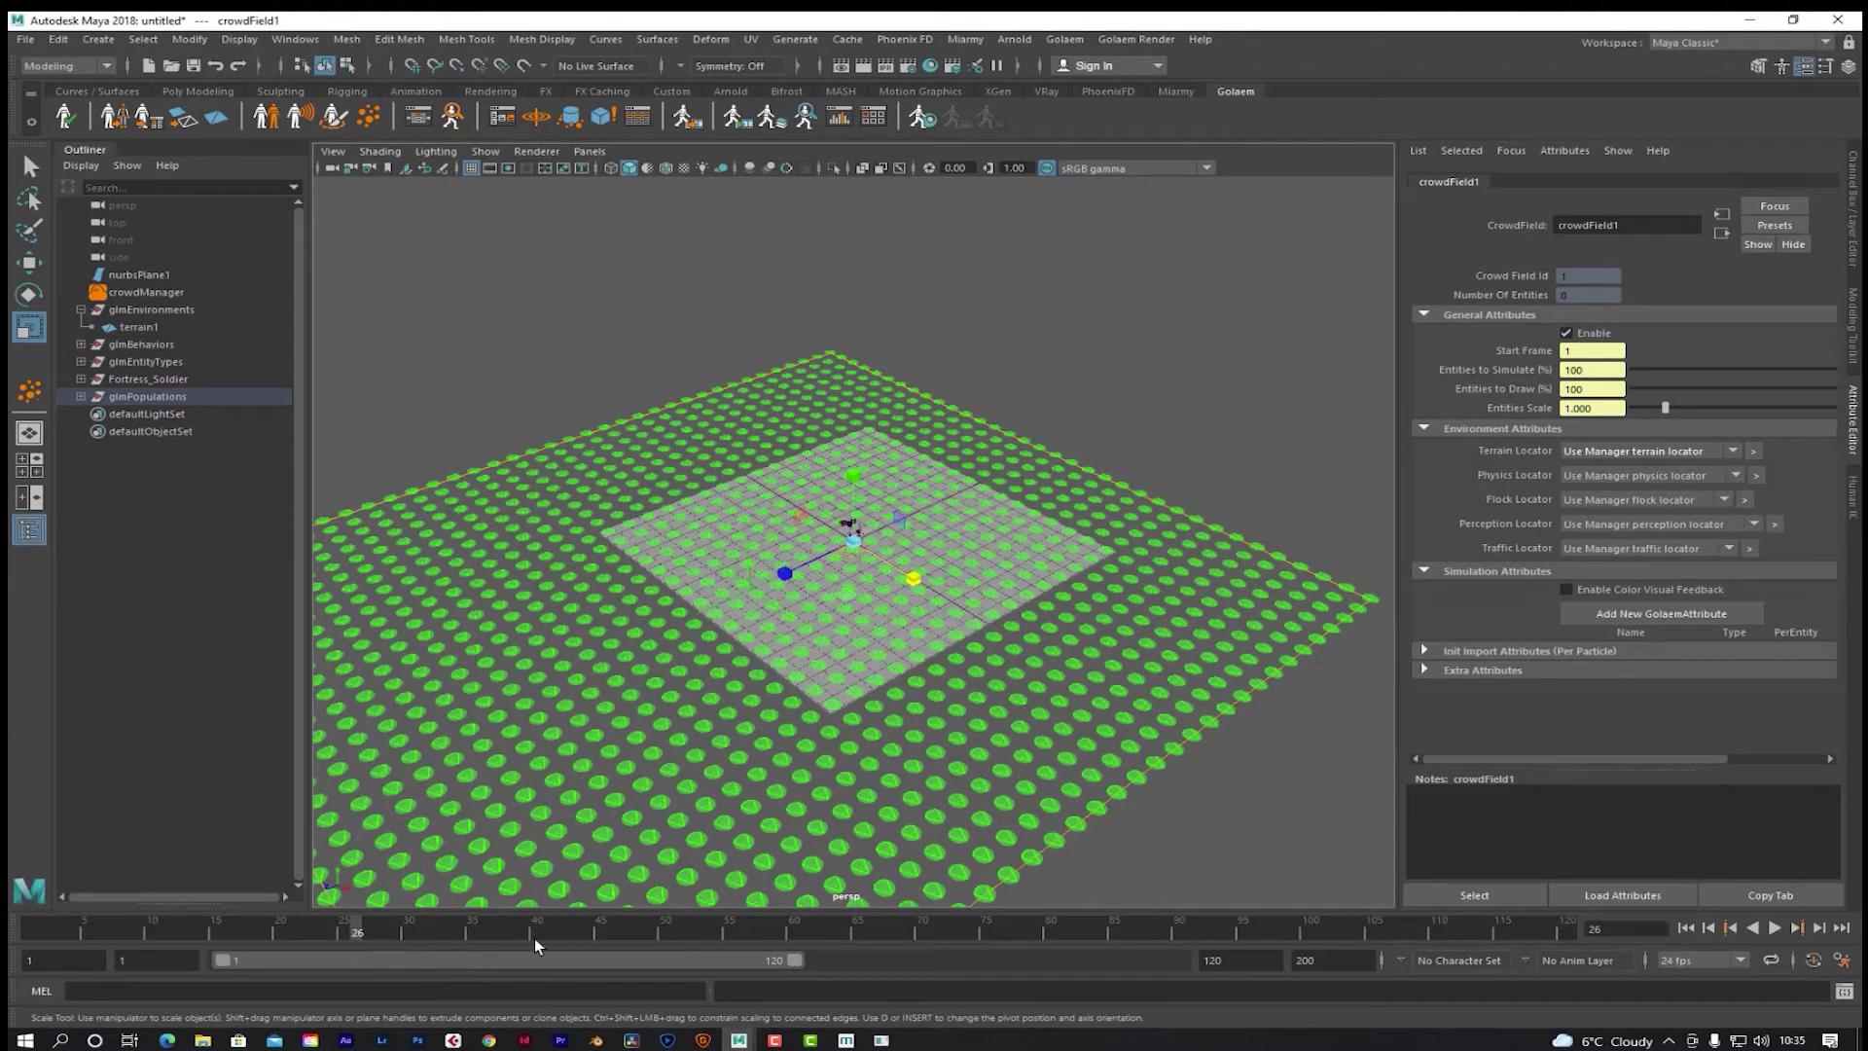
scroll(680, 815, "up", 10)
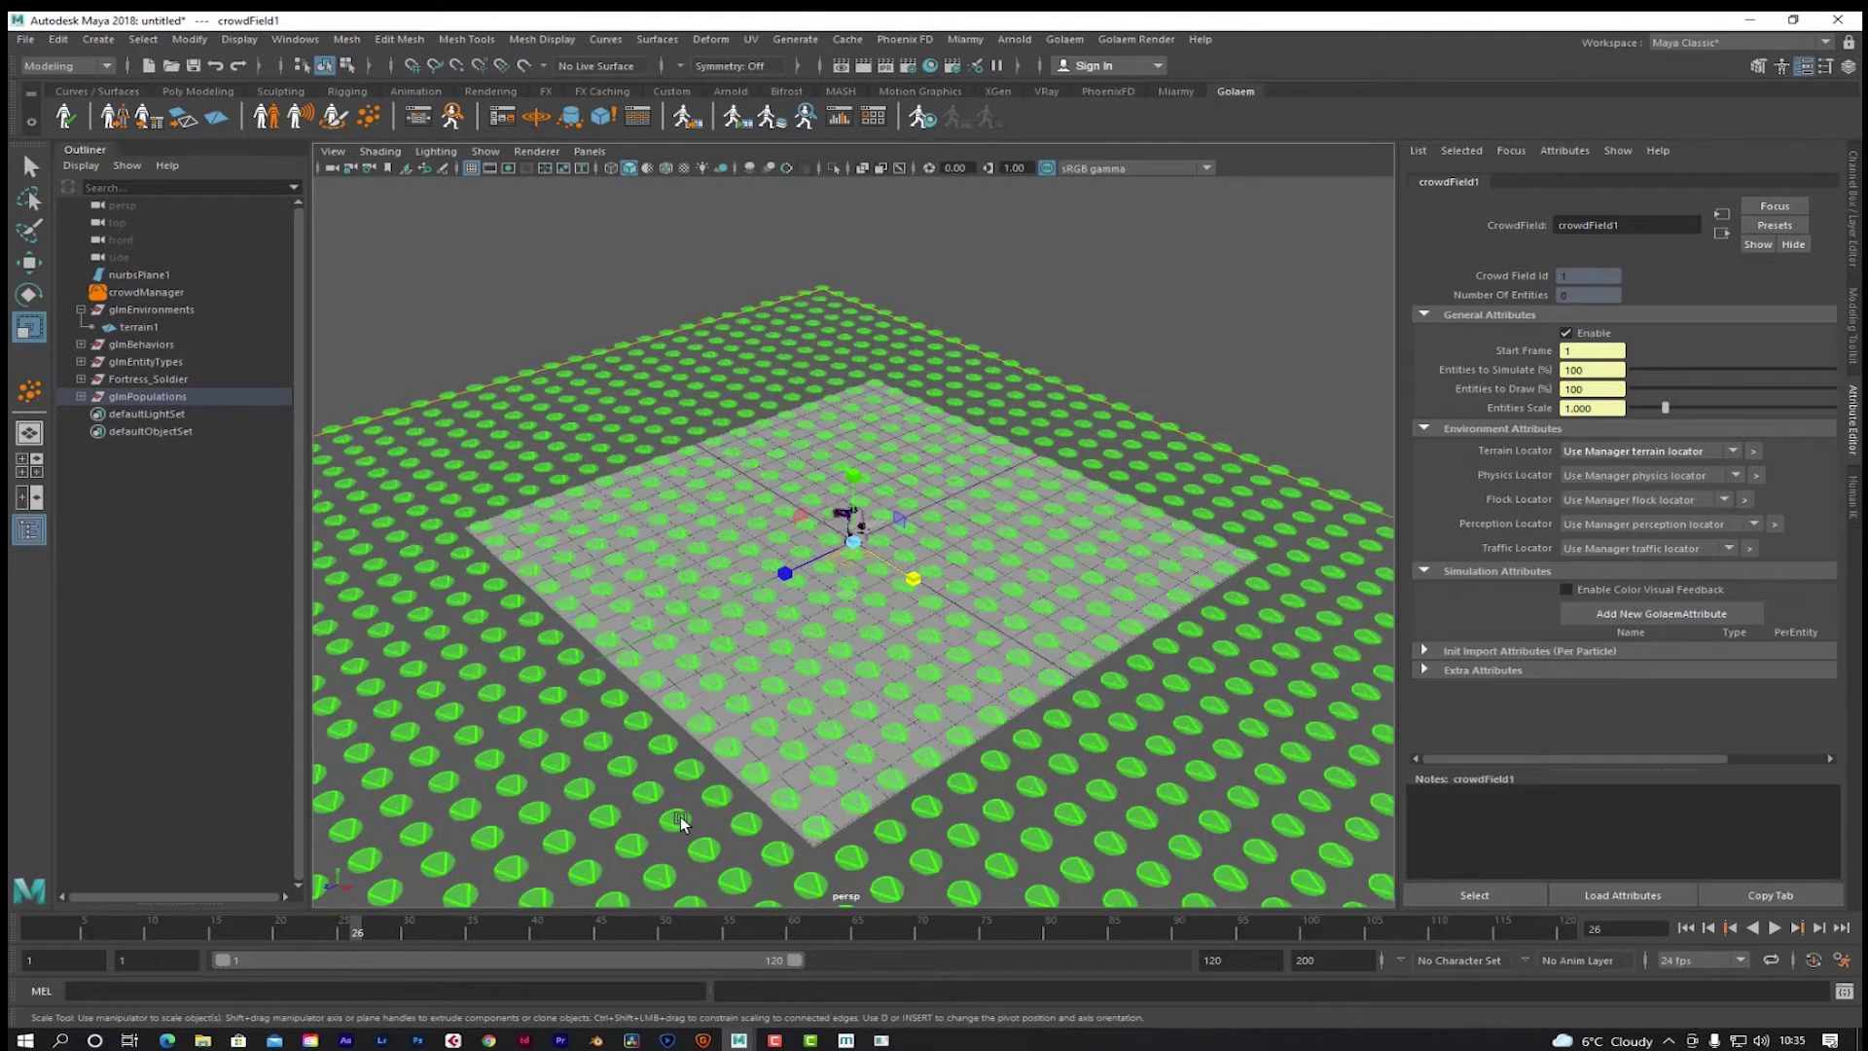
scroll(680, 815, "down", 12)
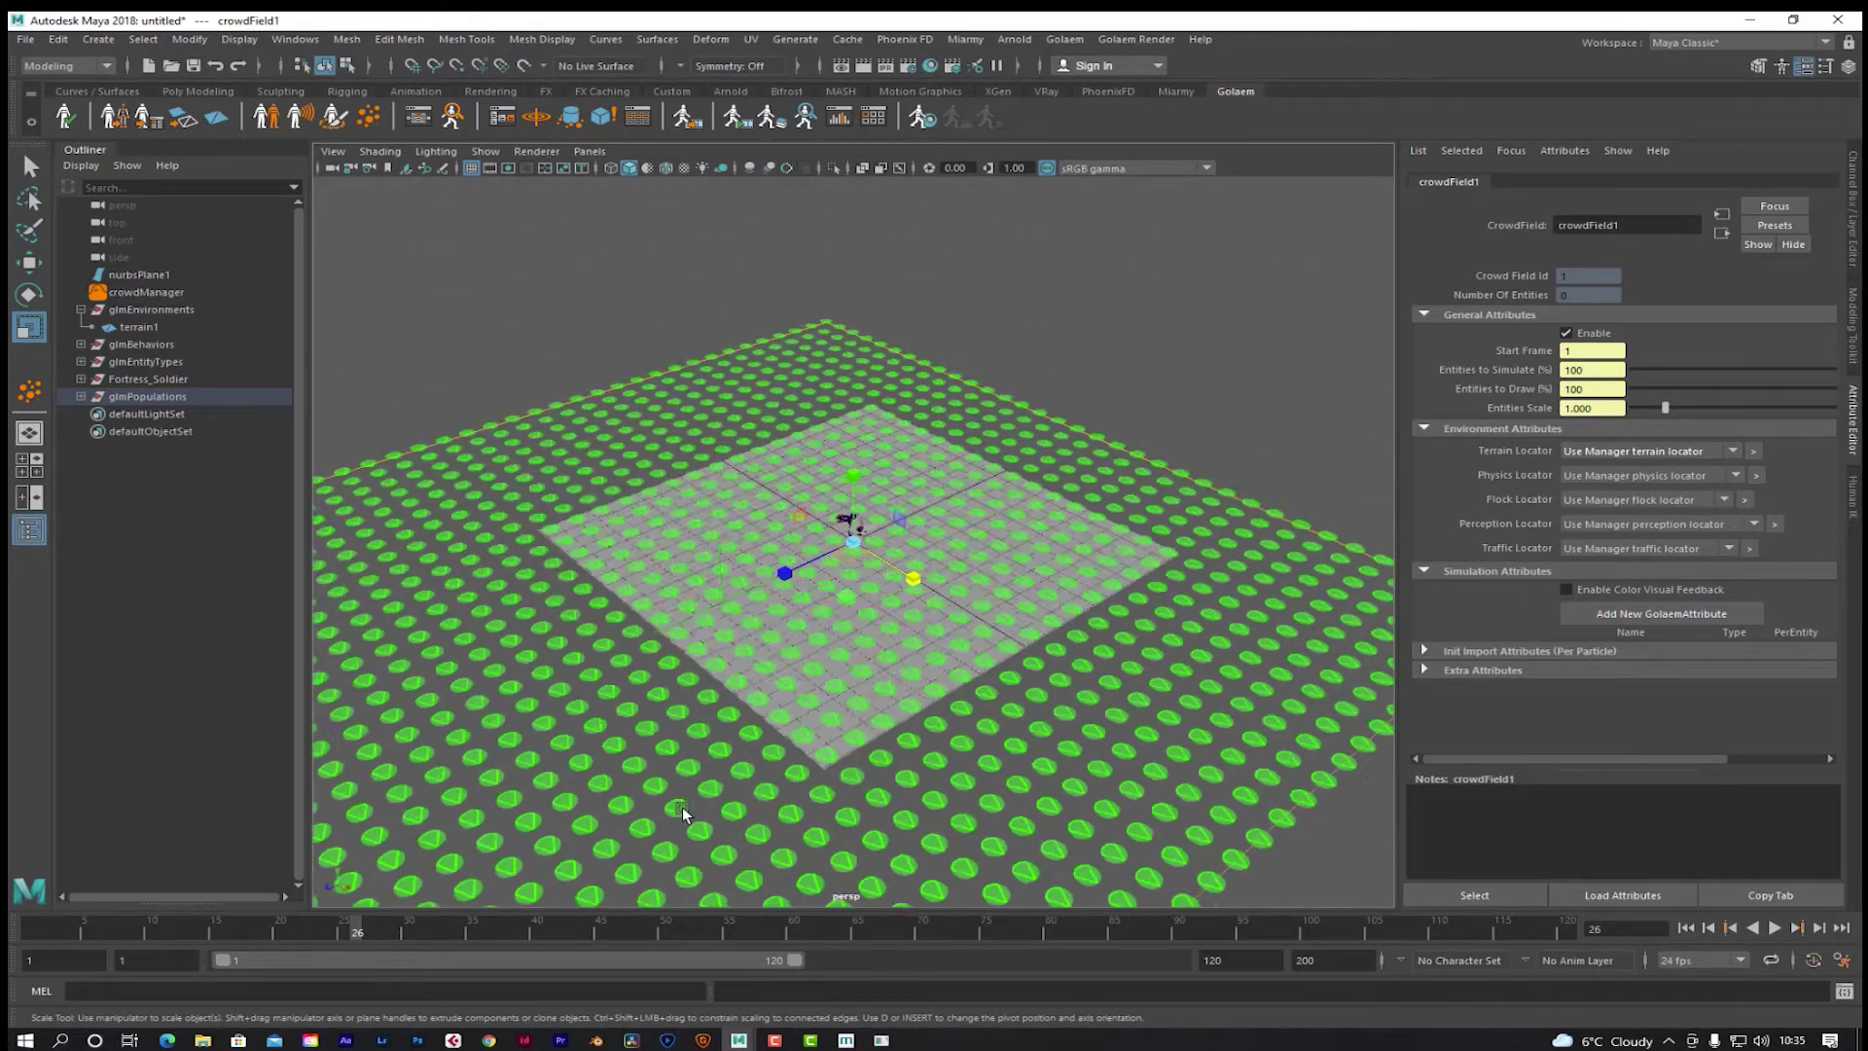
left_click(360, 928)
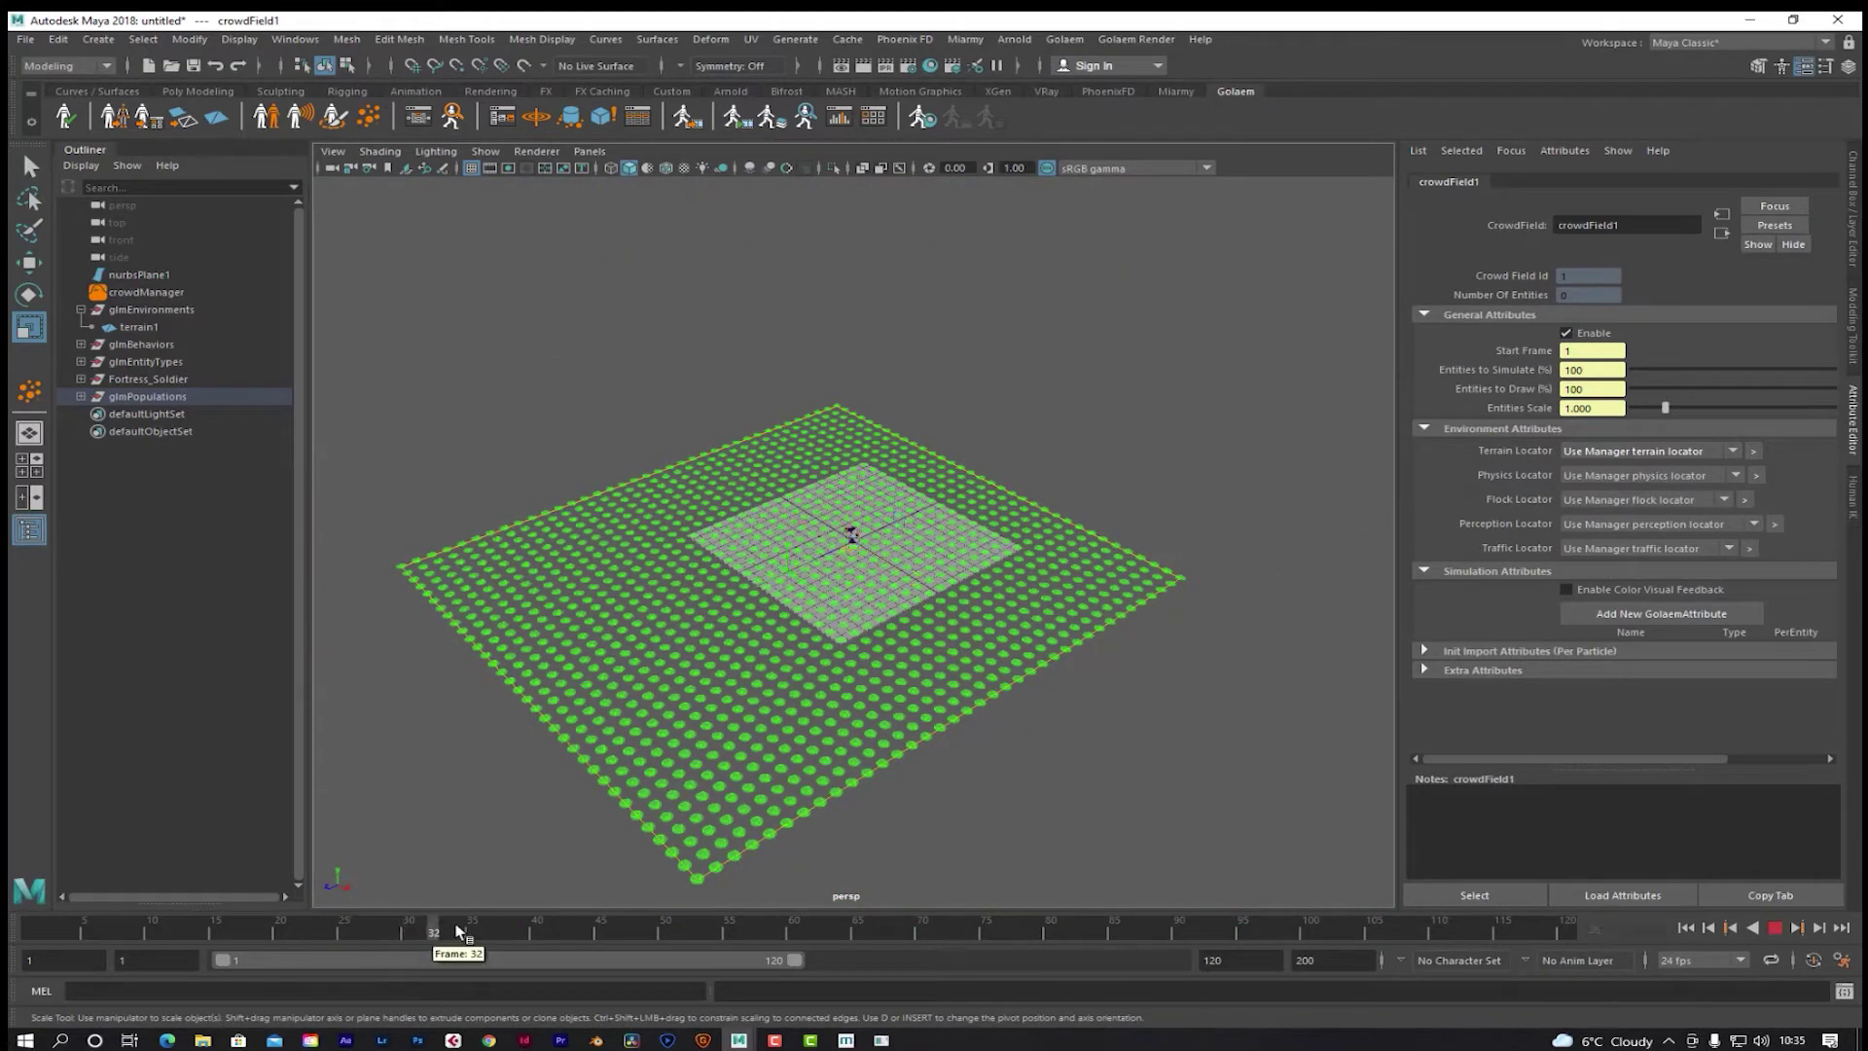
left_click(873, 932)
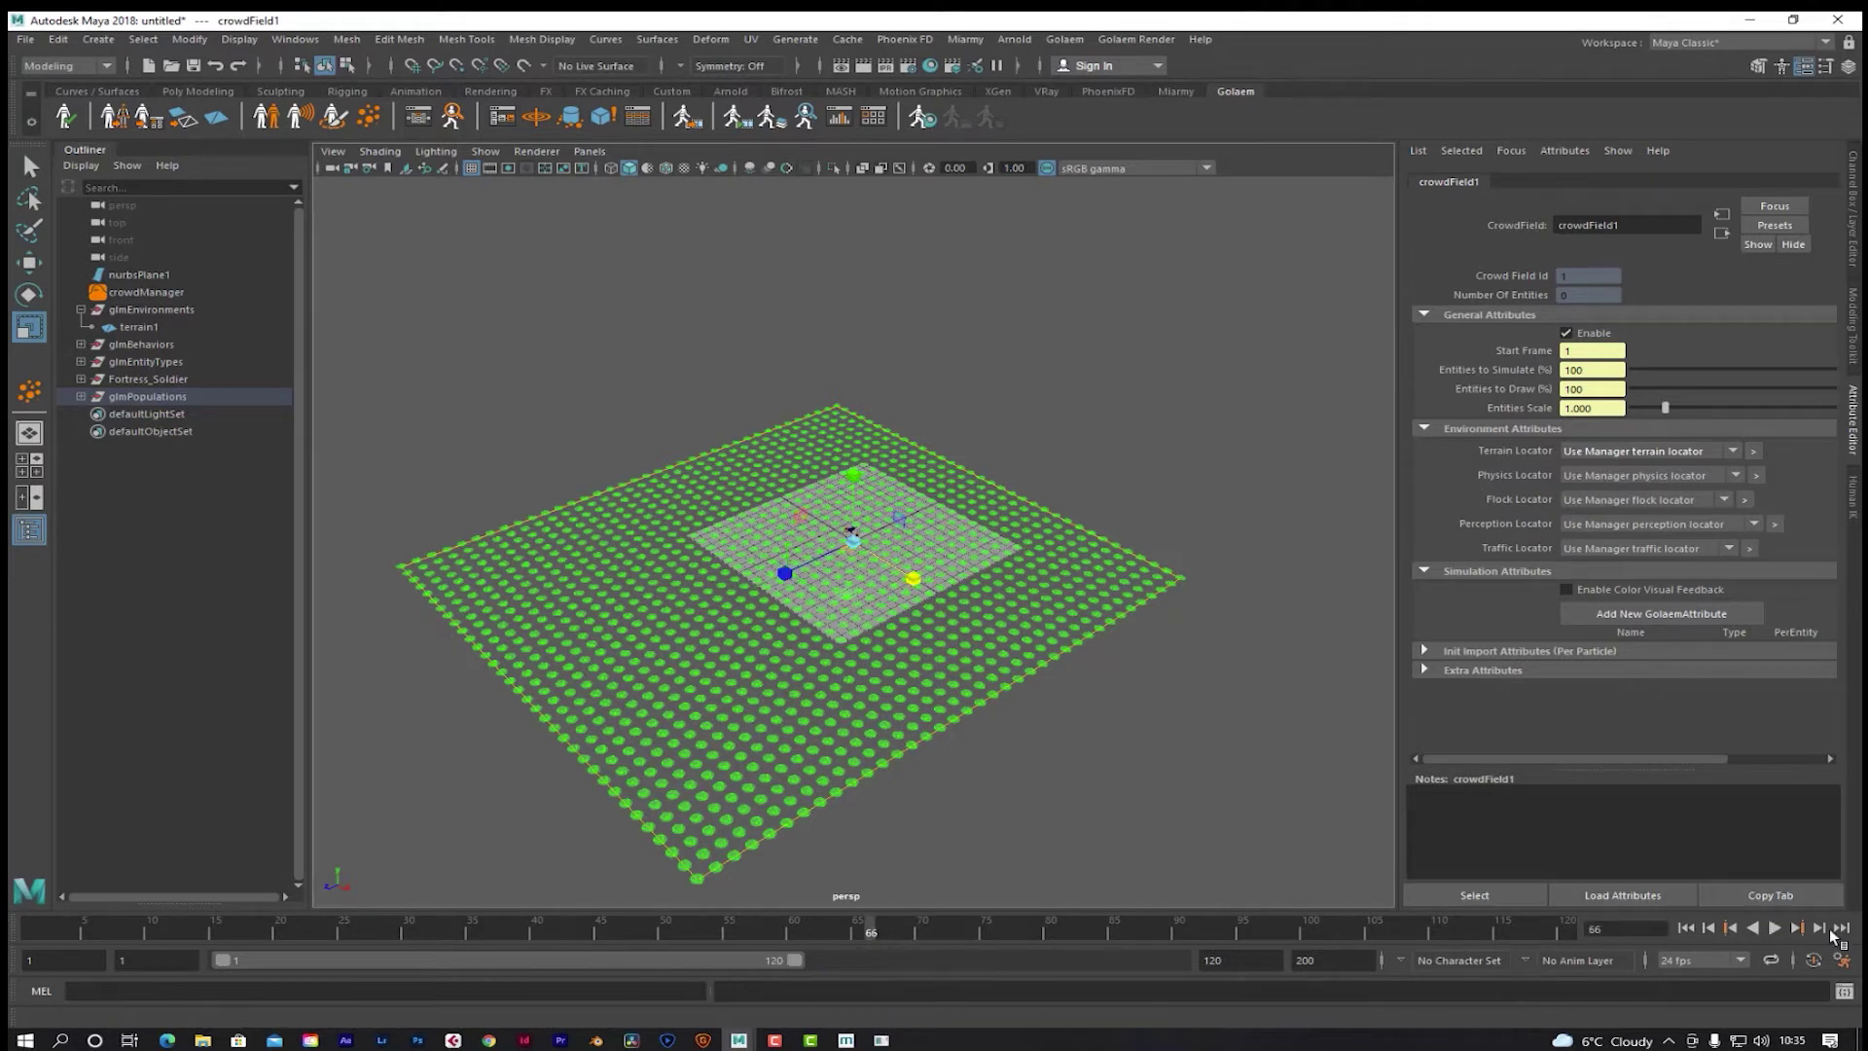
Step: Play the crowd simulation, stop it at frame 82 and inspect the soldiers from near ground level
left_click(1774, 928)
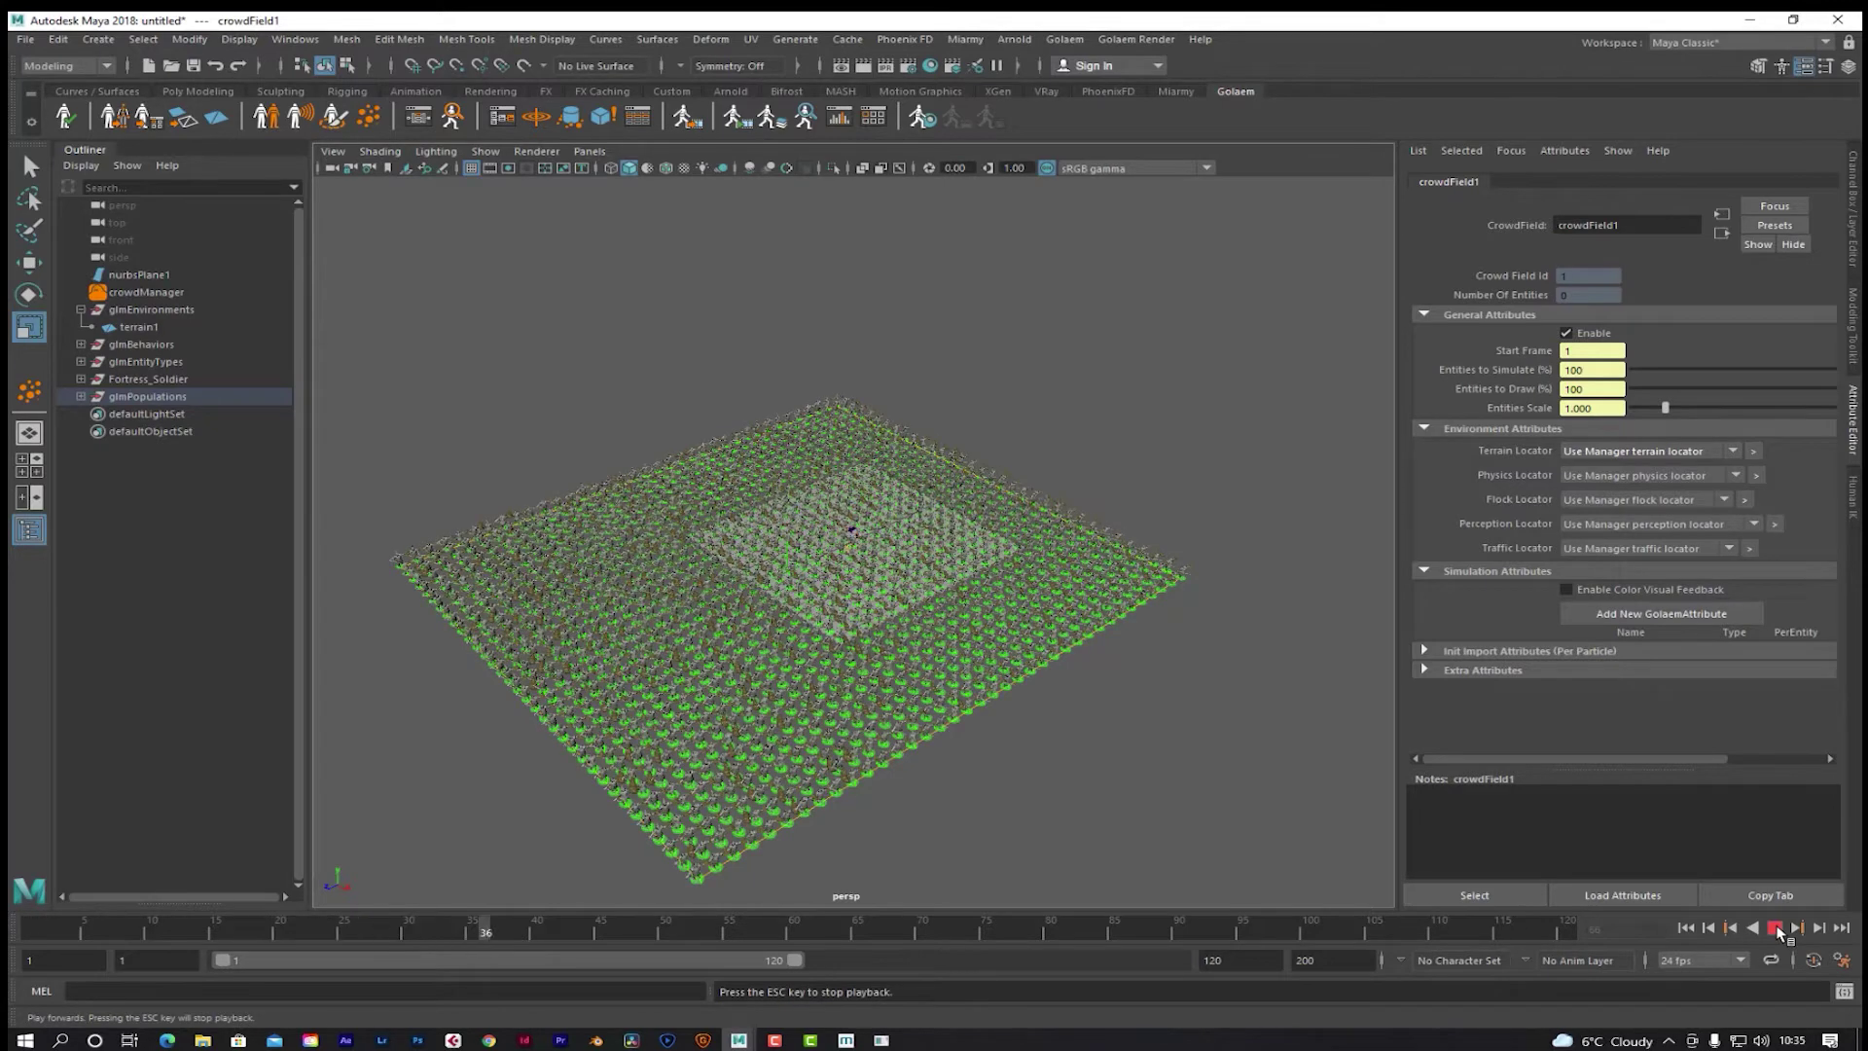
left_click(1774, 928)
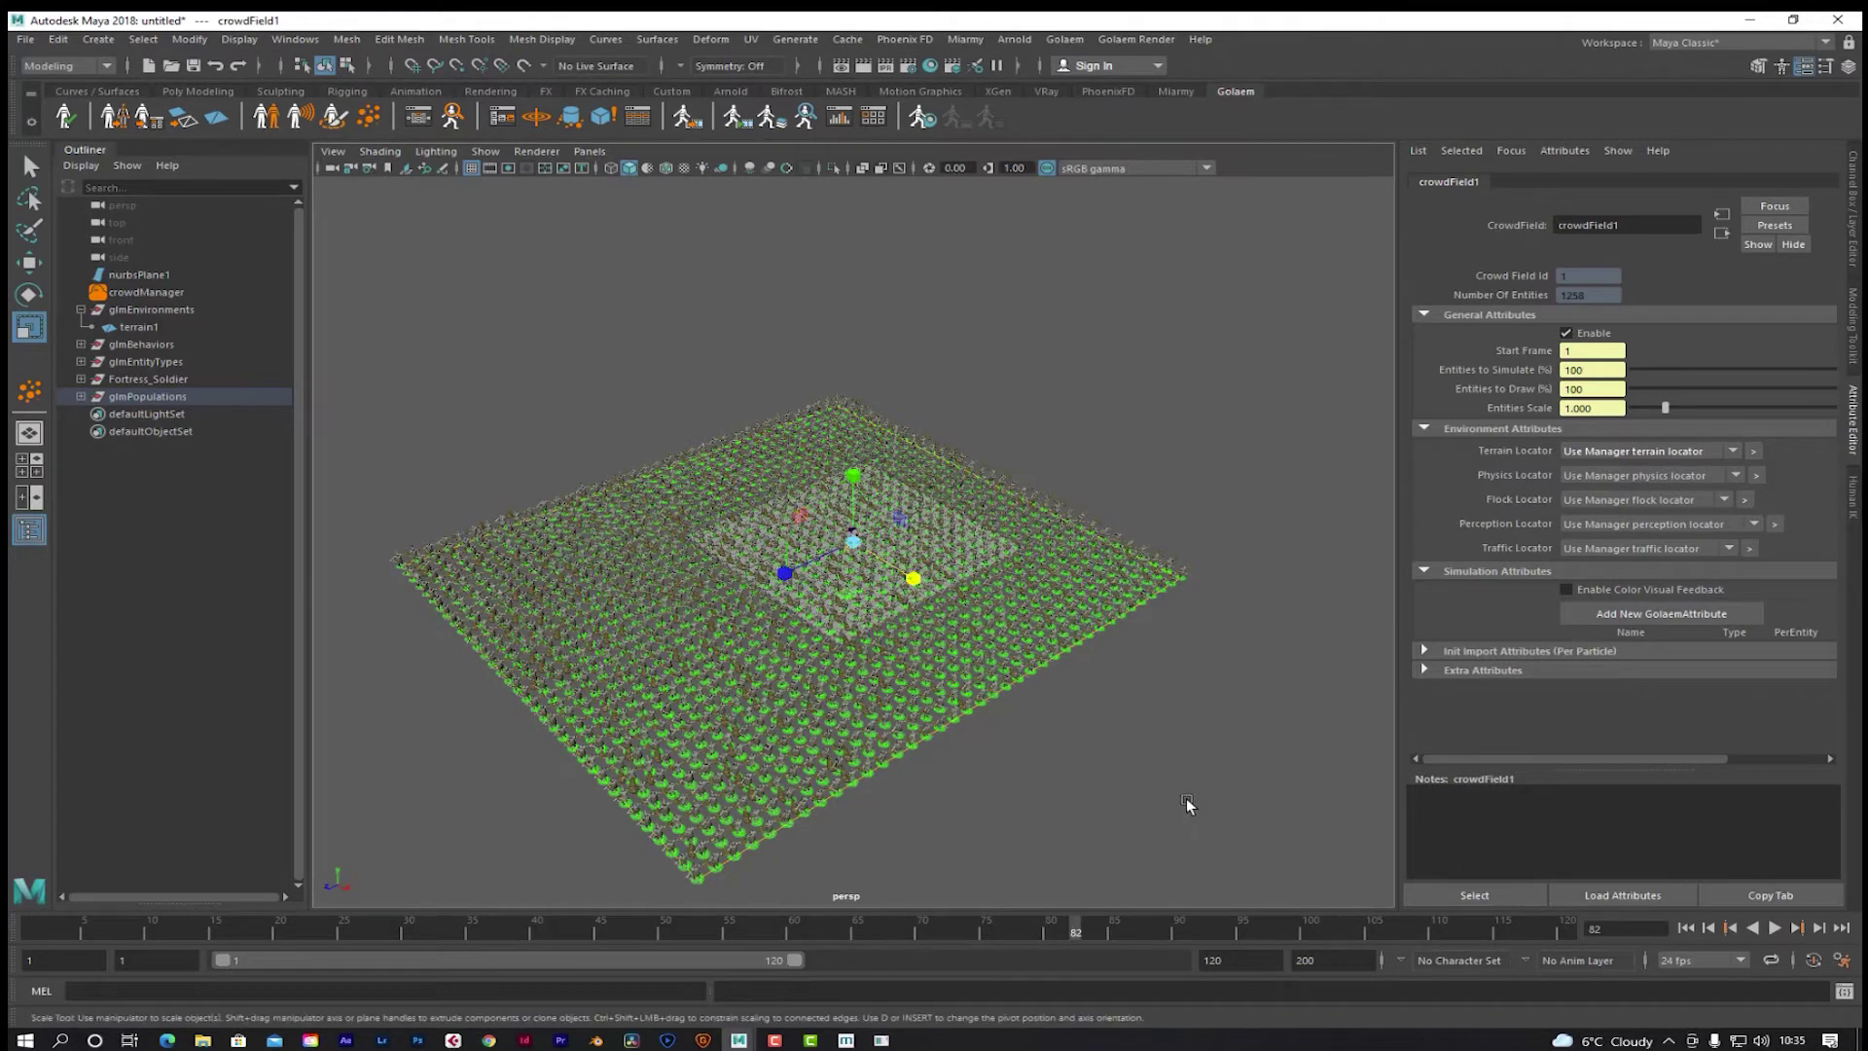
scroll(1121, 769, "down", 2)
scroll(1128, 755, "up", 5)
scroll(1130, 762, "up", 3)
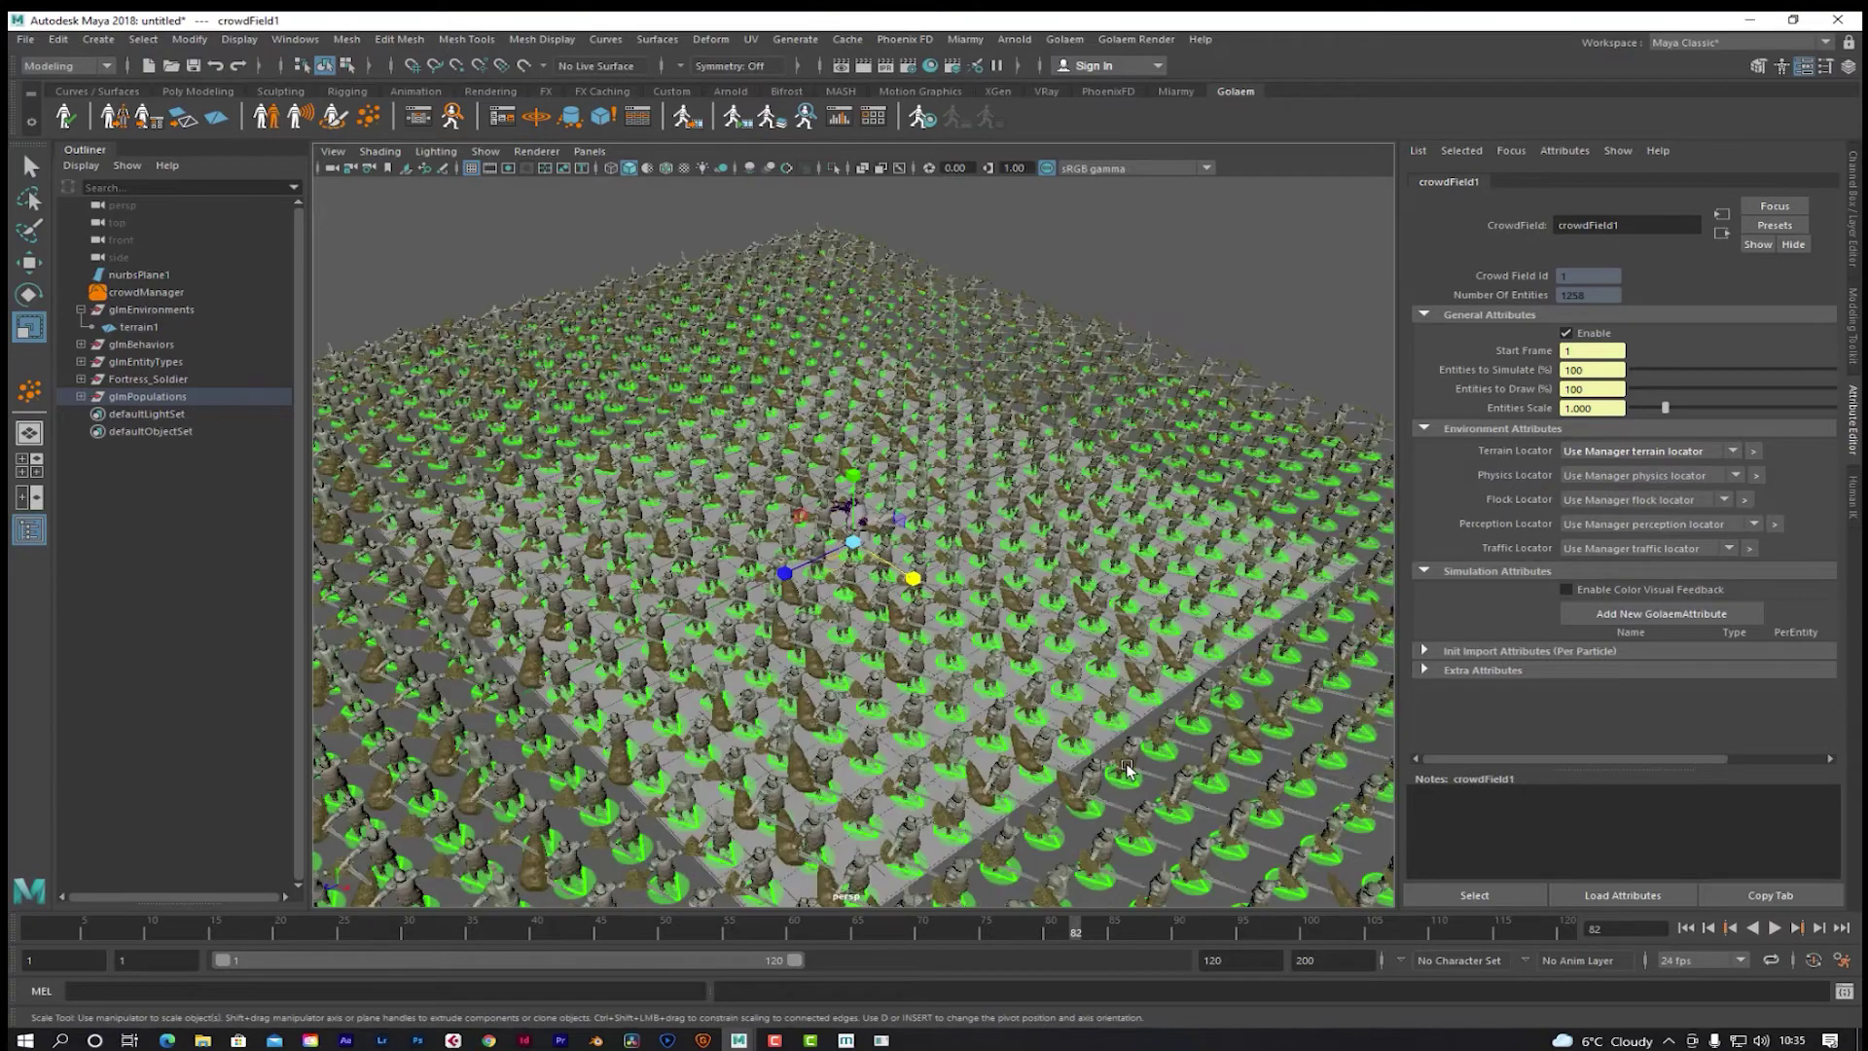
left_click_drag(1089, 775, 987, 714, "alt")
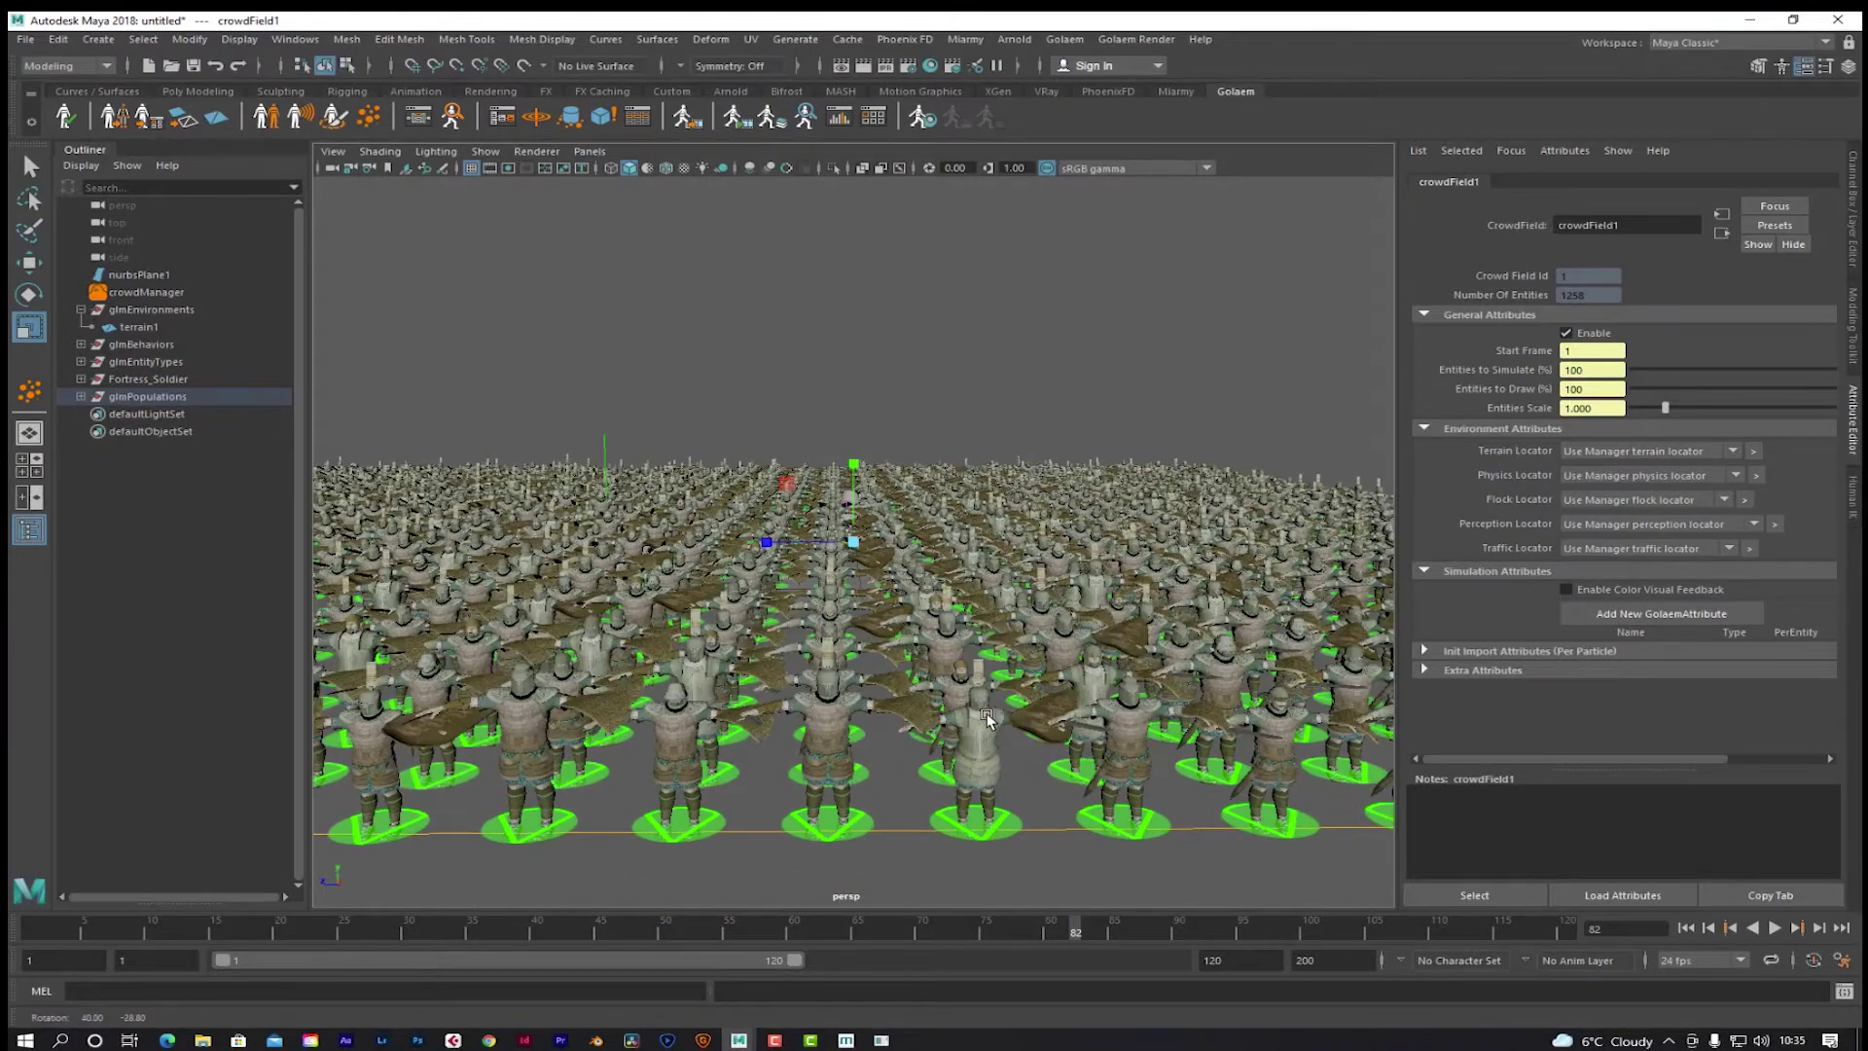
Step: Clear the selection, check one front-row soldier in the Crowd Visual Feedback, and close that view
key("super")
left_click(1012, 433)
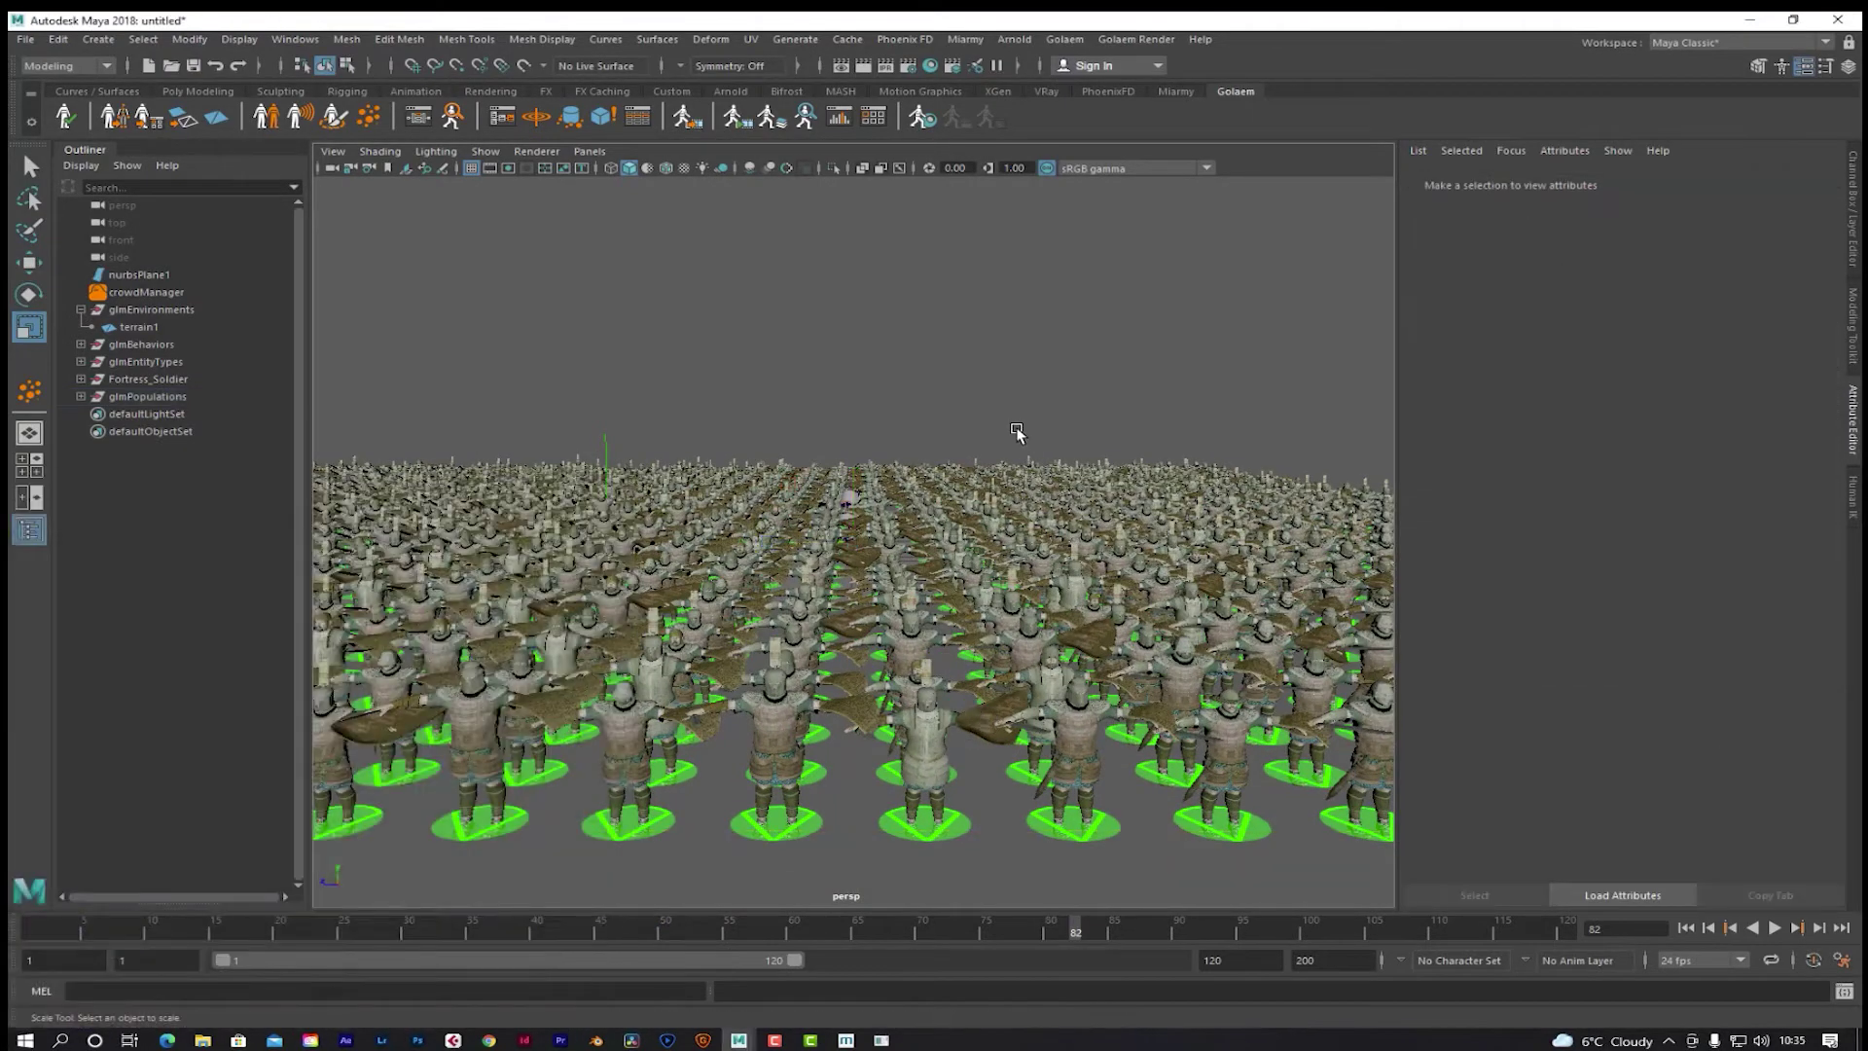
right_click_drag(1034, 705, 996, 665, "alt")
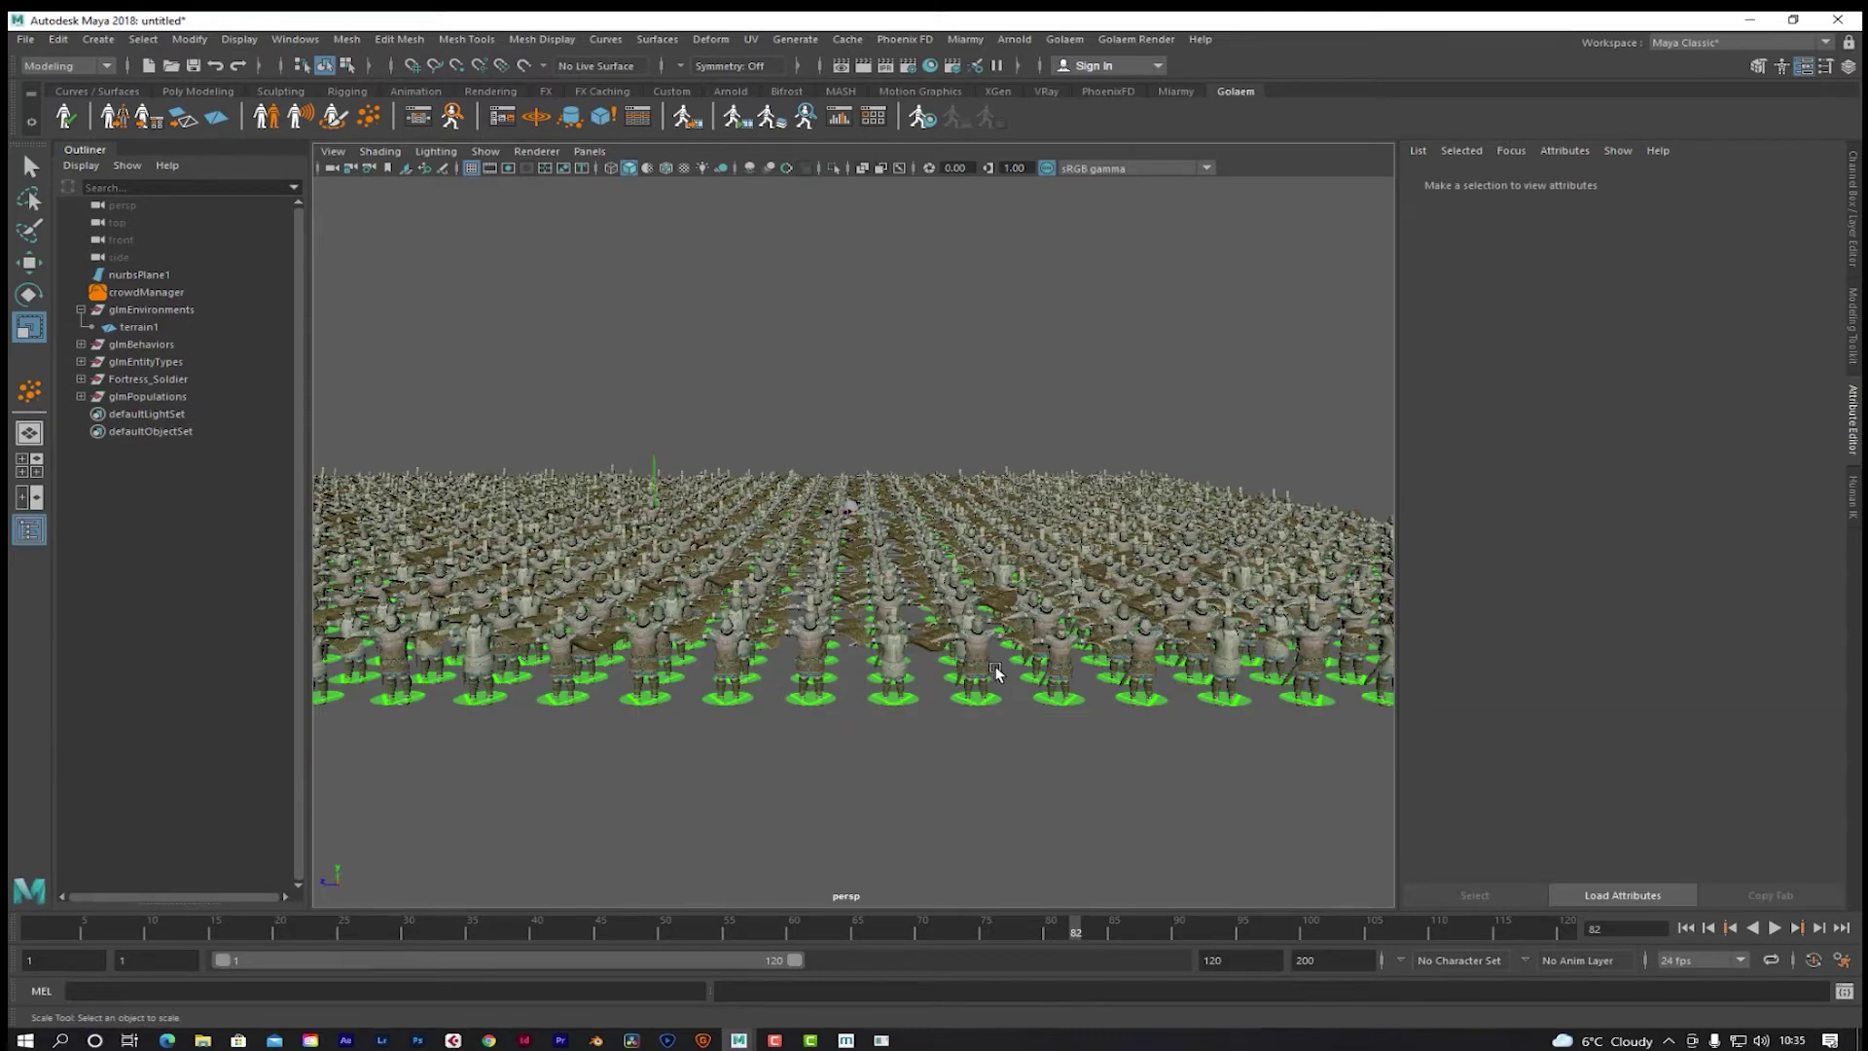
double_click(990, 657)
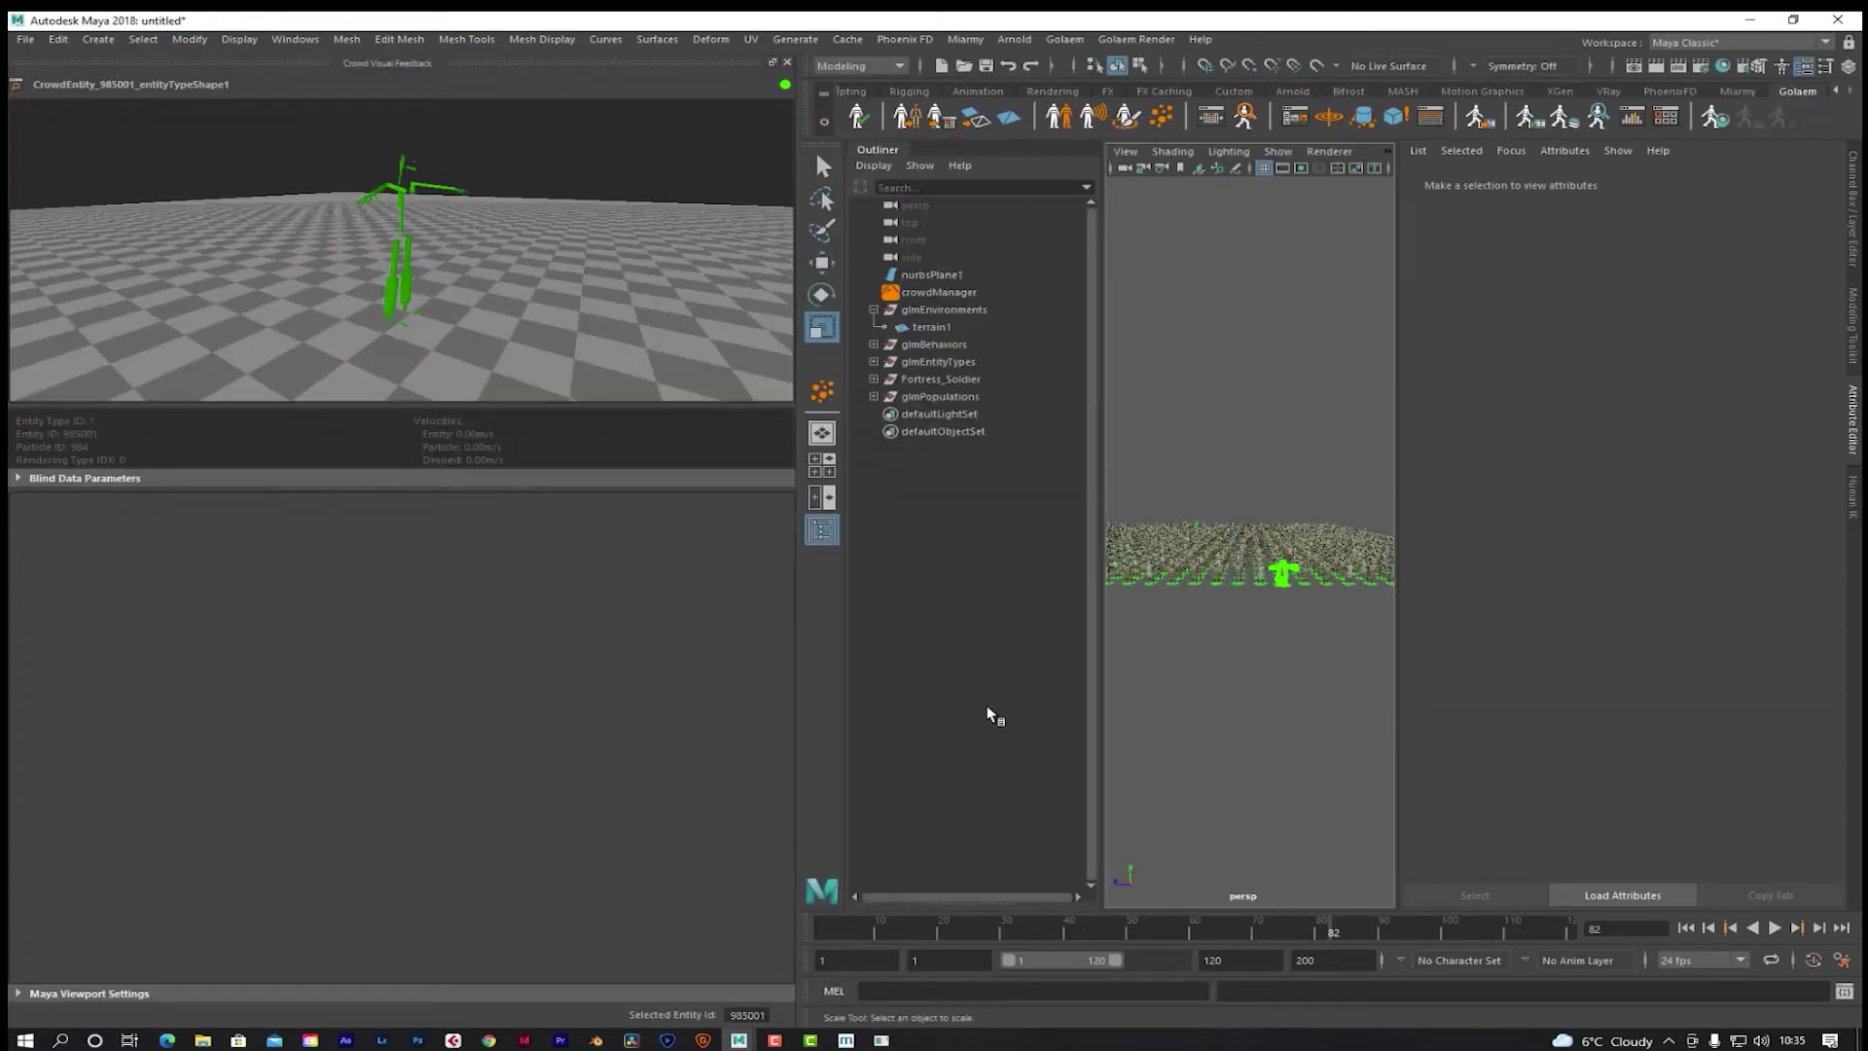
left_click(787, 62)
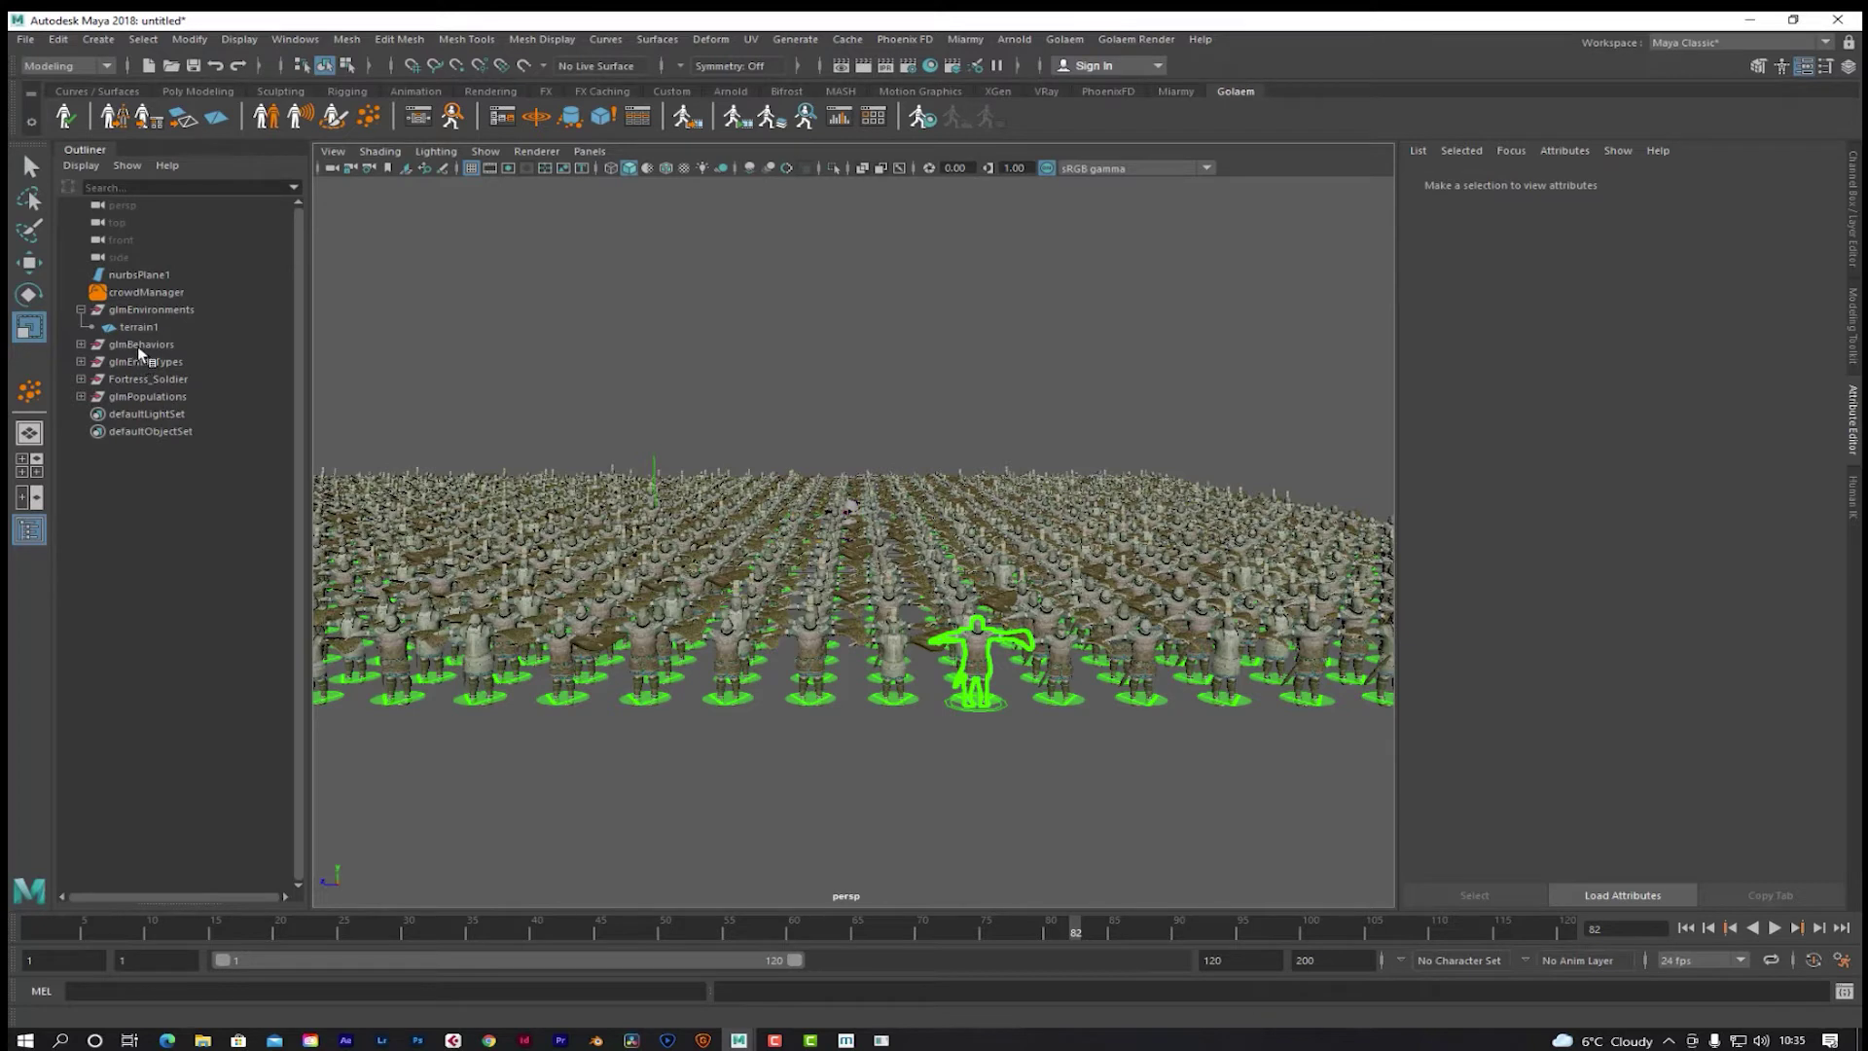
Step: Review the attributes of the crowdManager, terrain1, glmEntityTypes and glmPopulations nodes
left_click(176, 416)
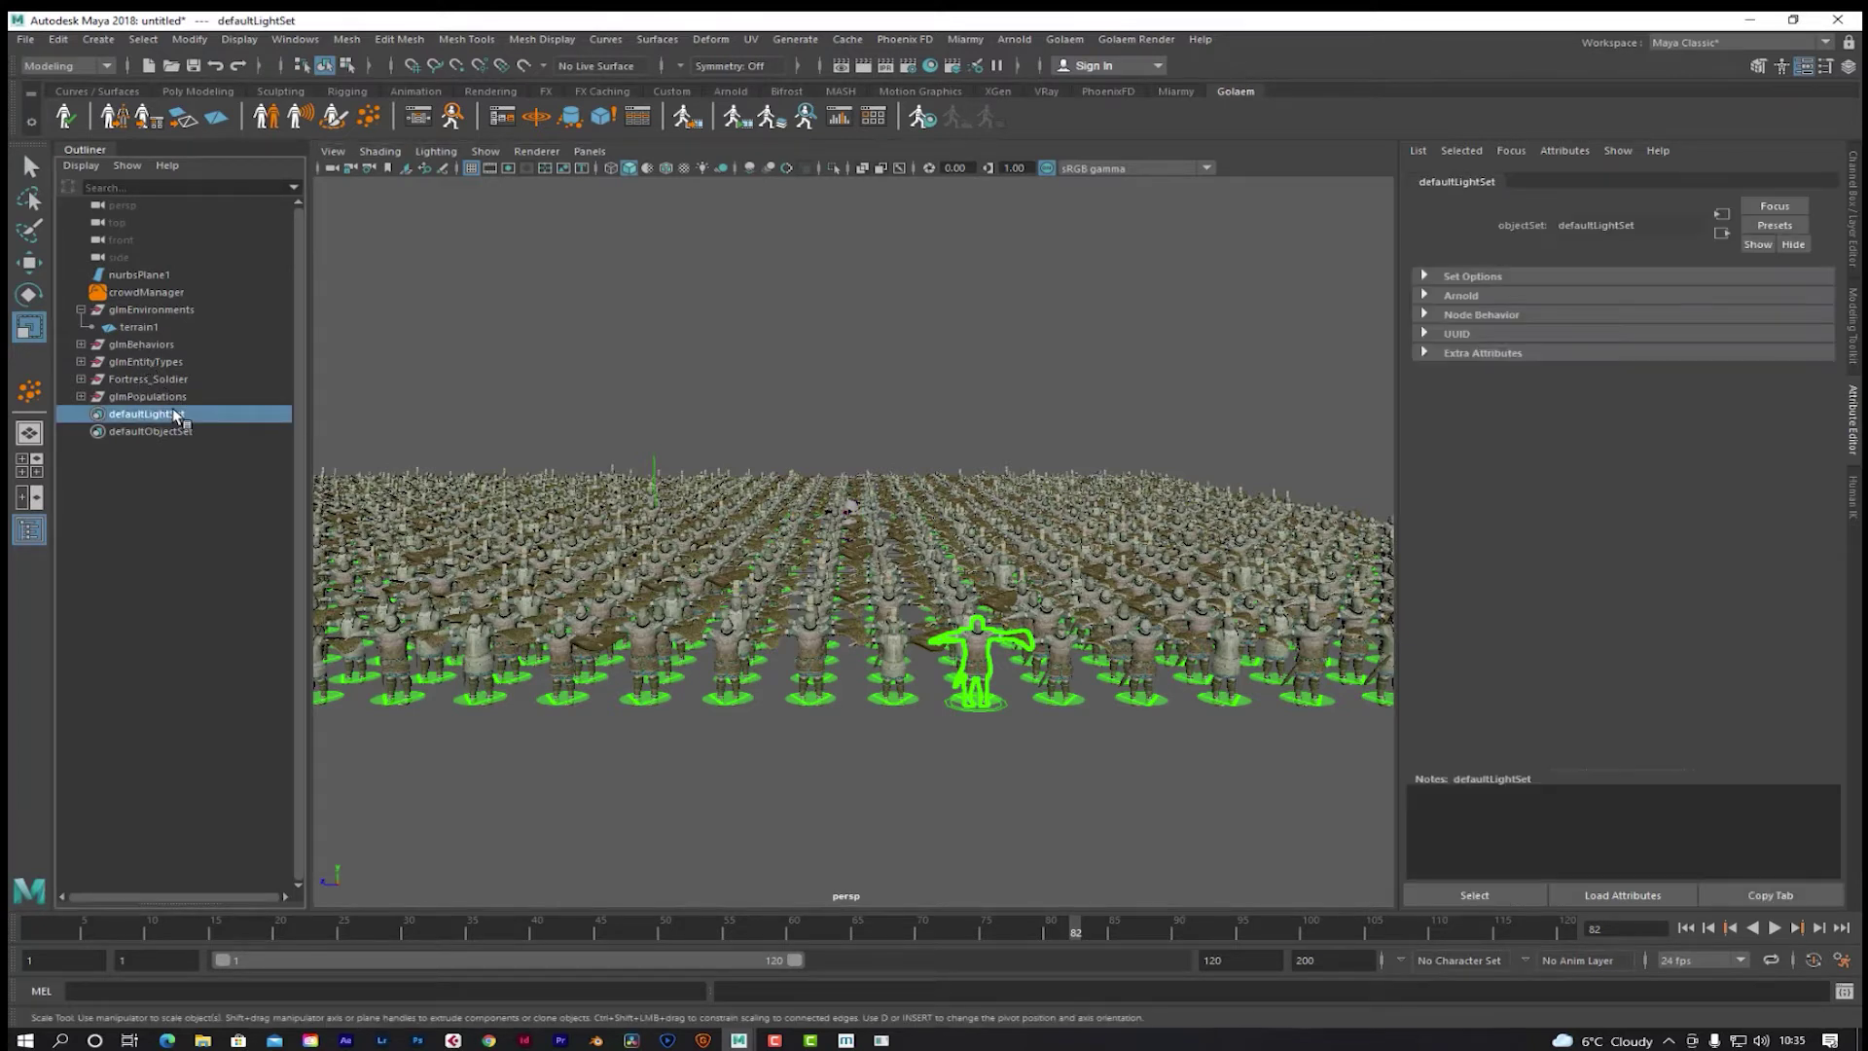
left_click(133, 294)
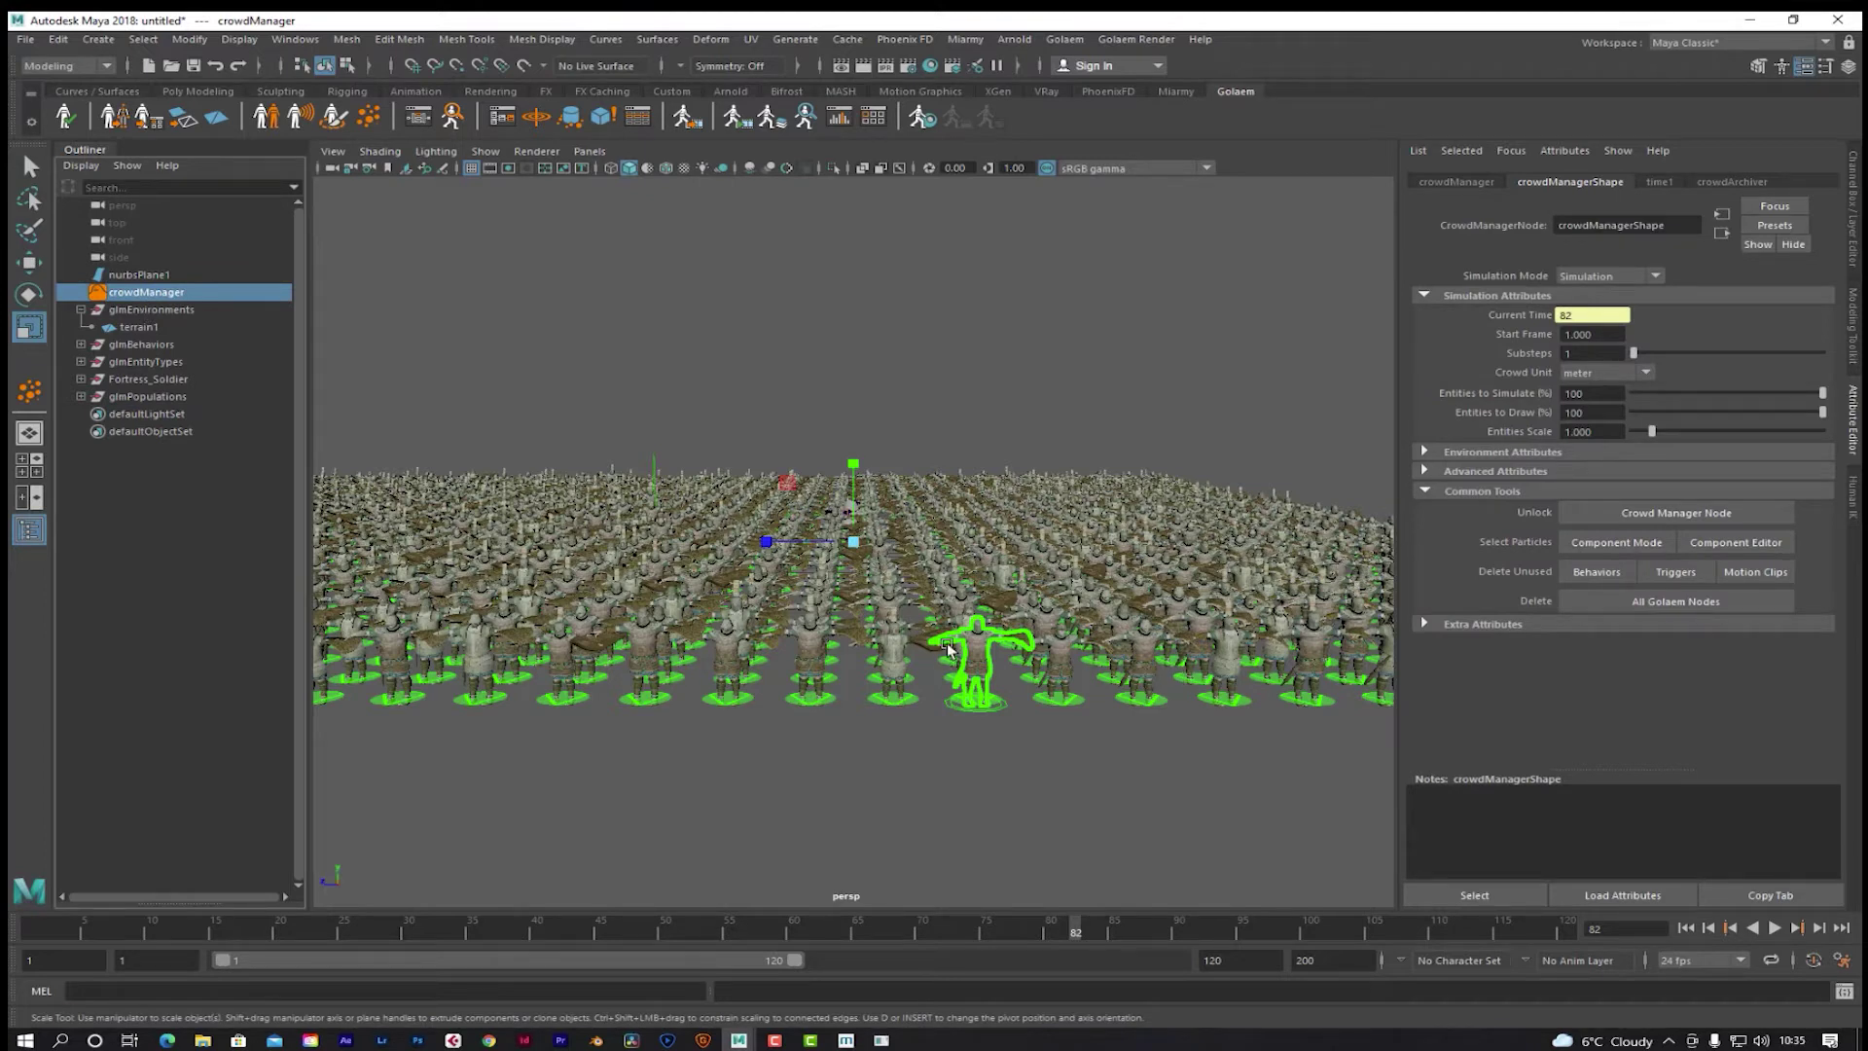
left_click(141, 328)
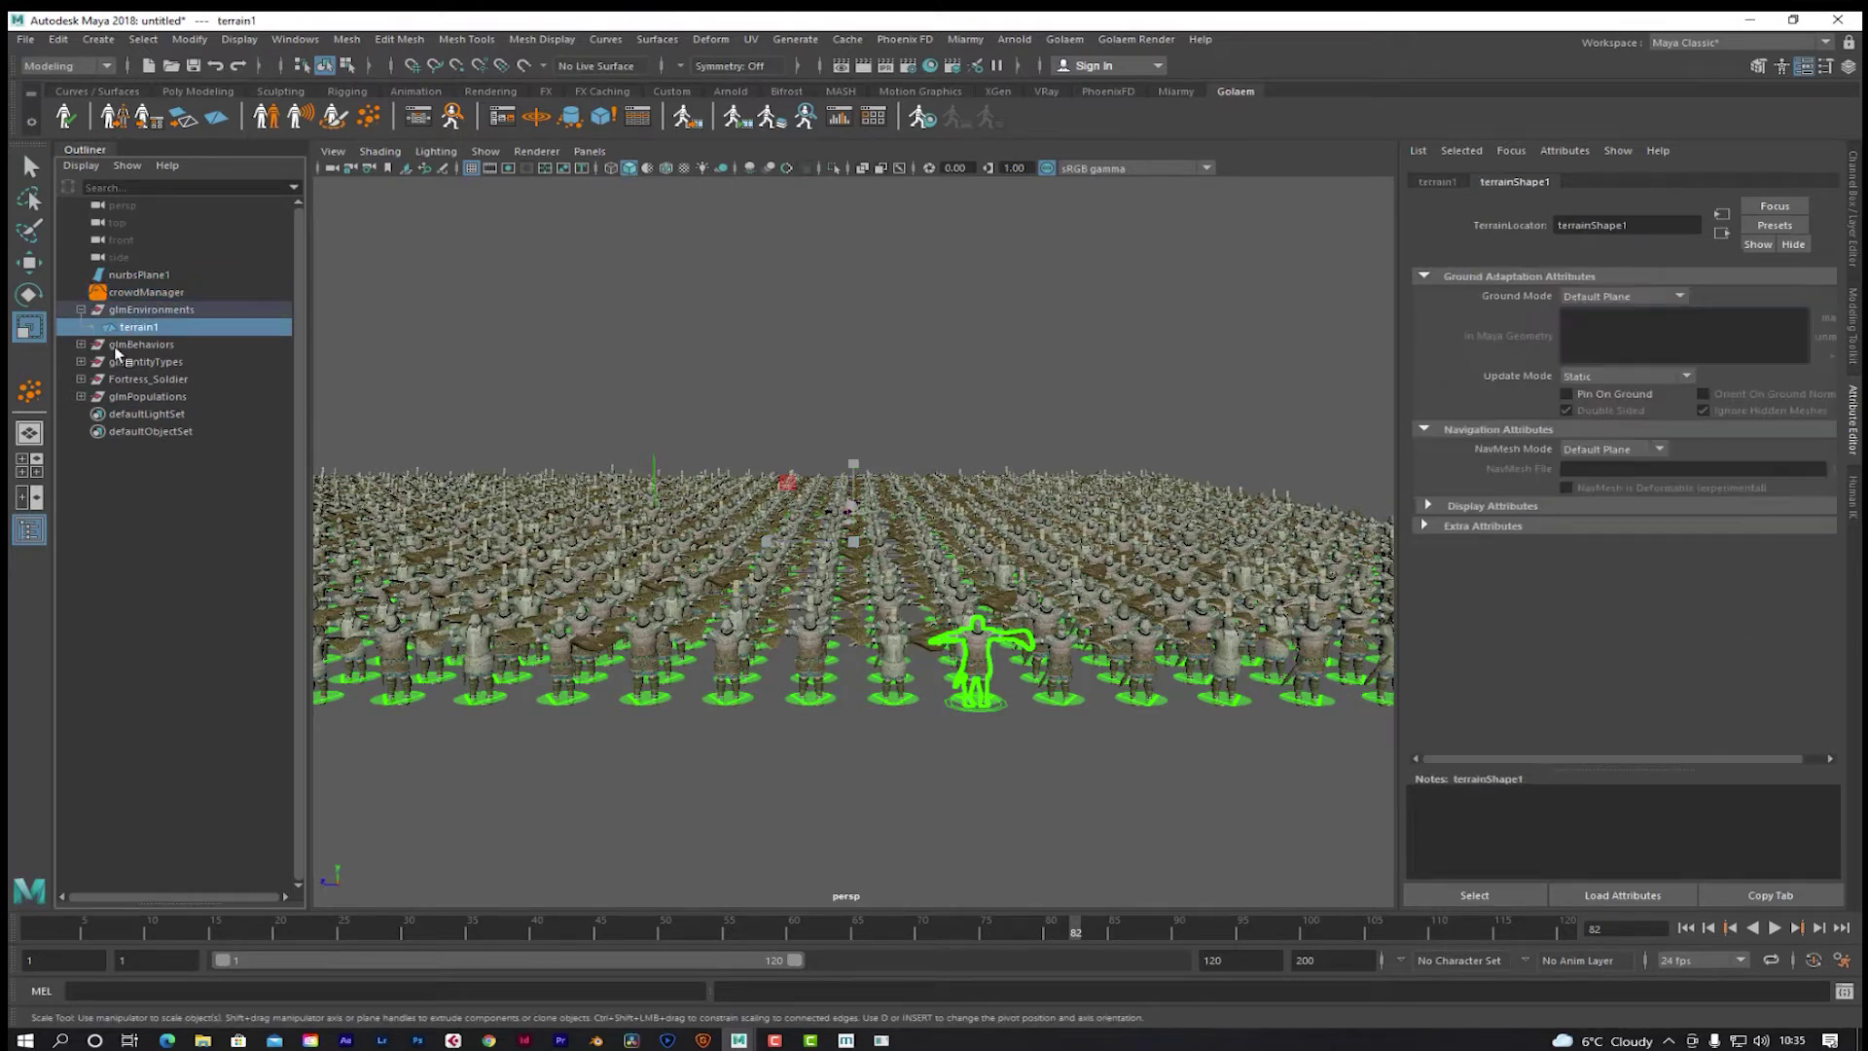
scroll(710, 701, "up", 3)
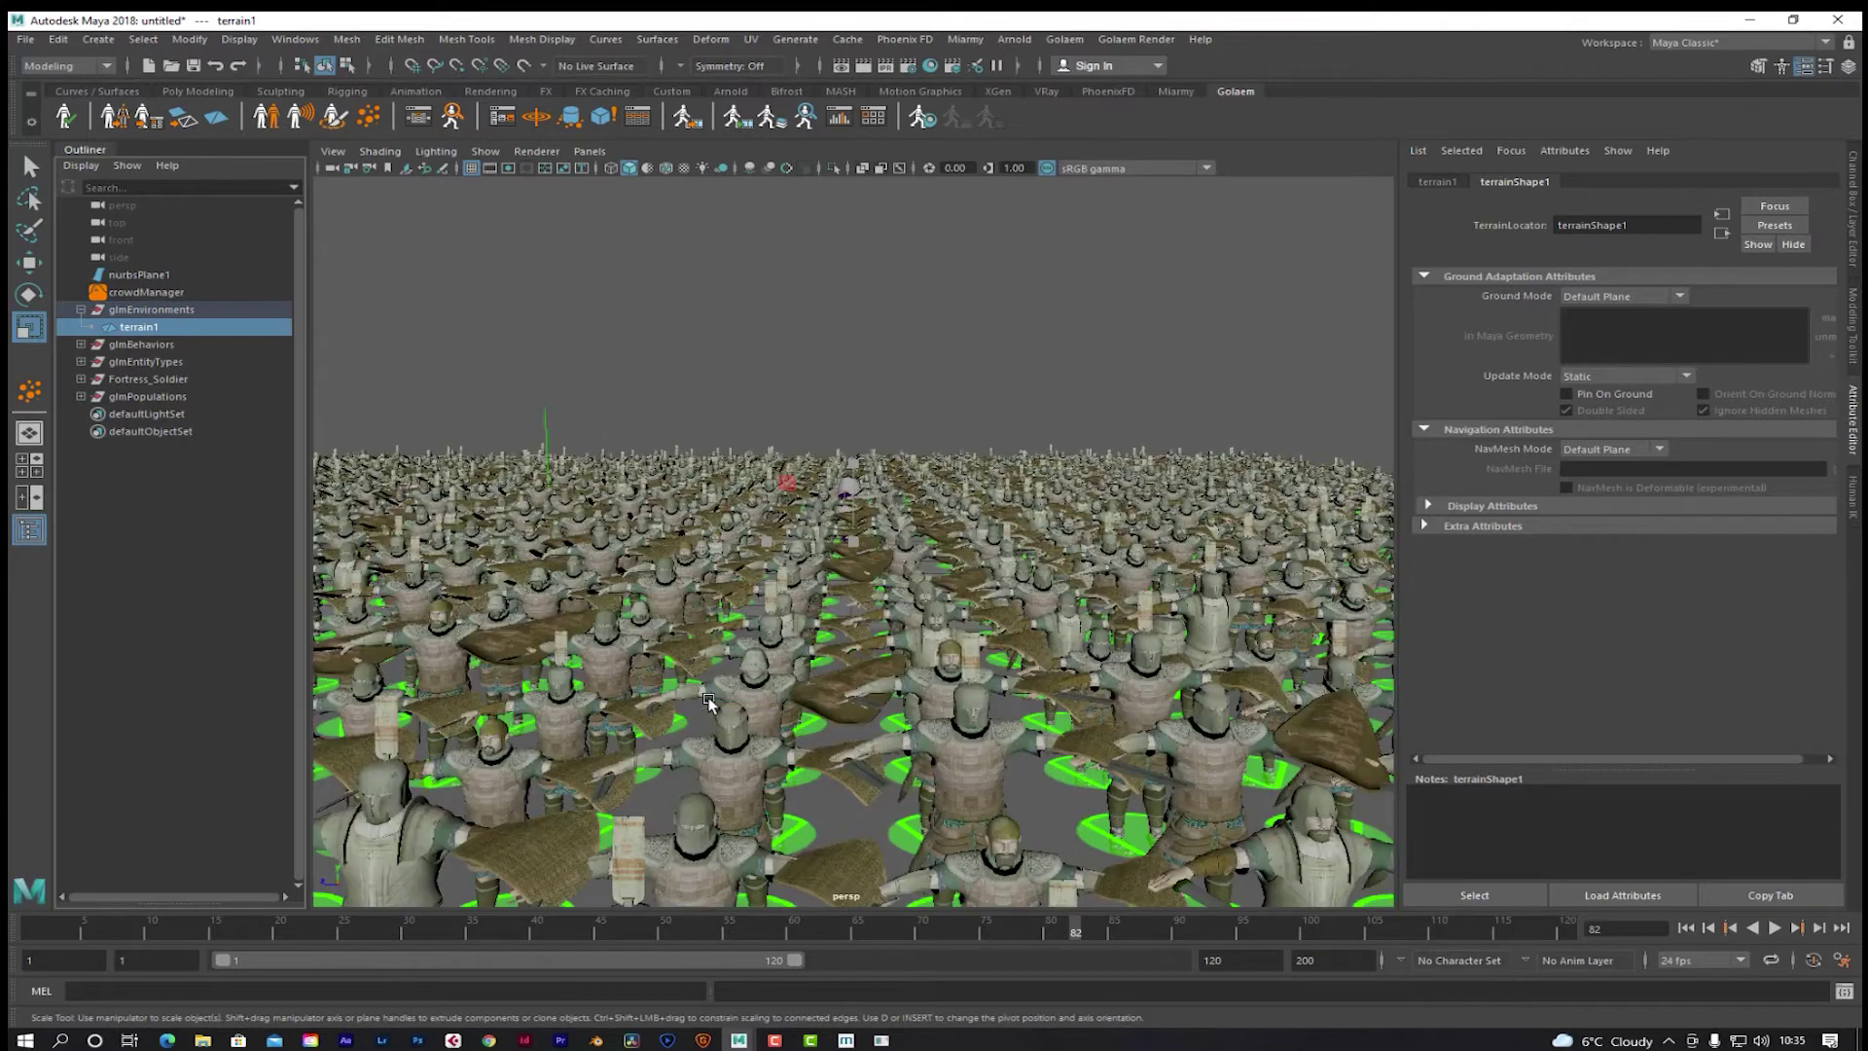
scroll(707, 698, "down", 1)
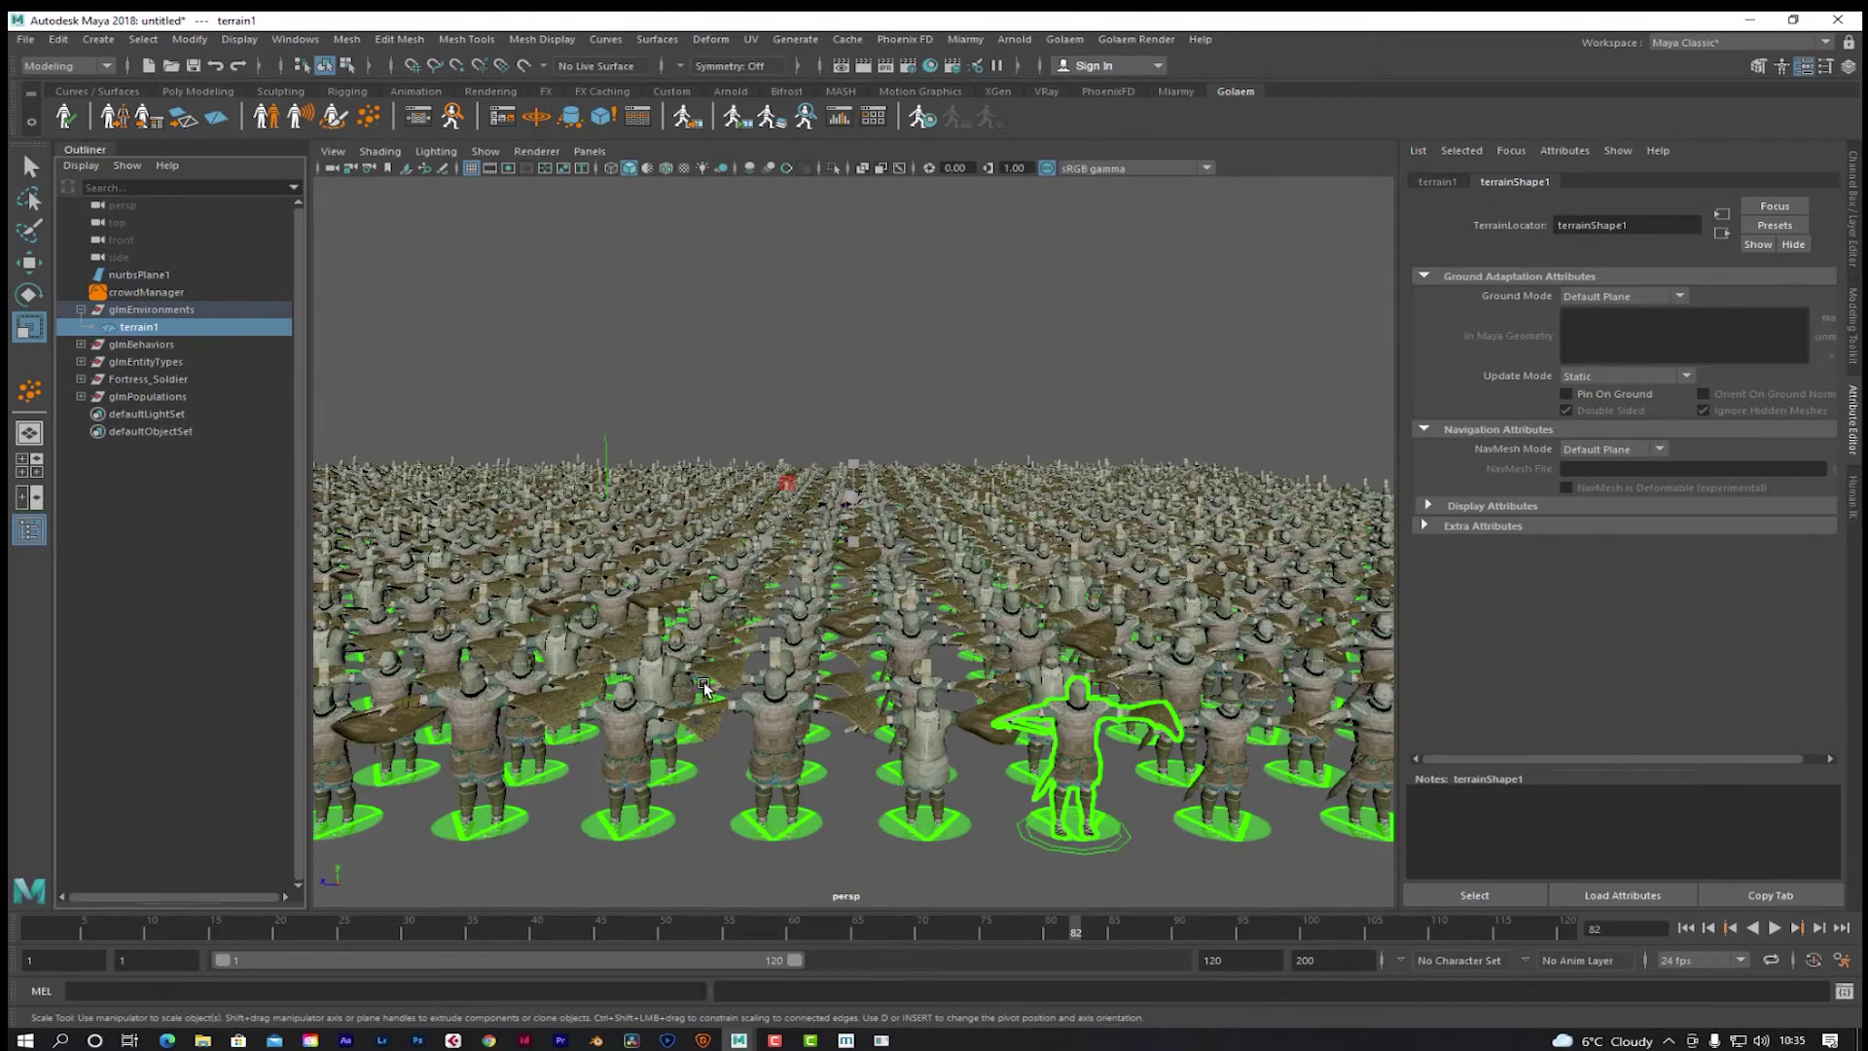
left_click(124, 363)
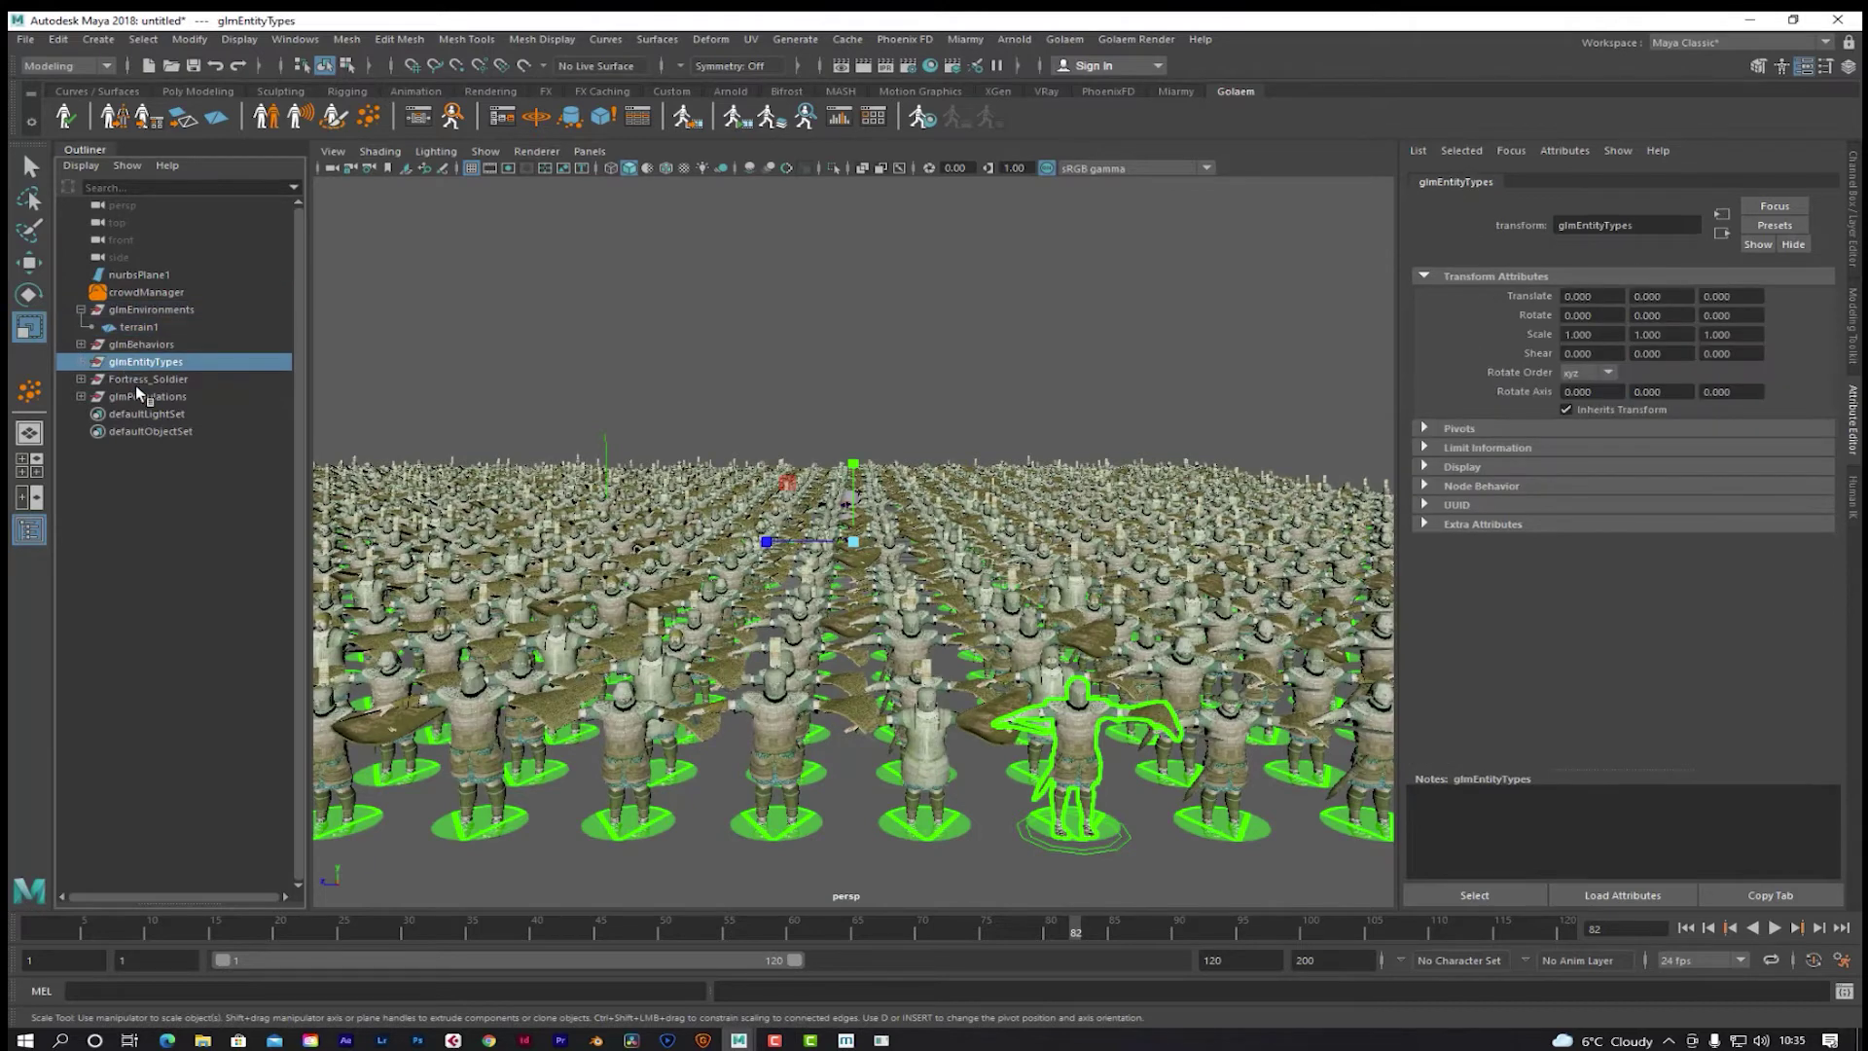
left_click(144, 395)
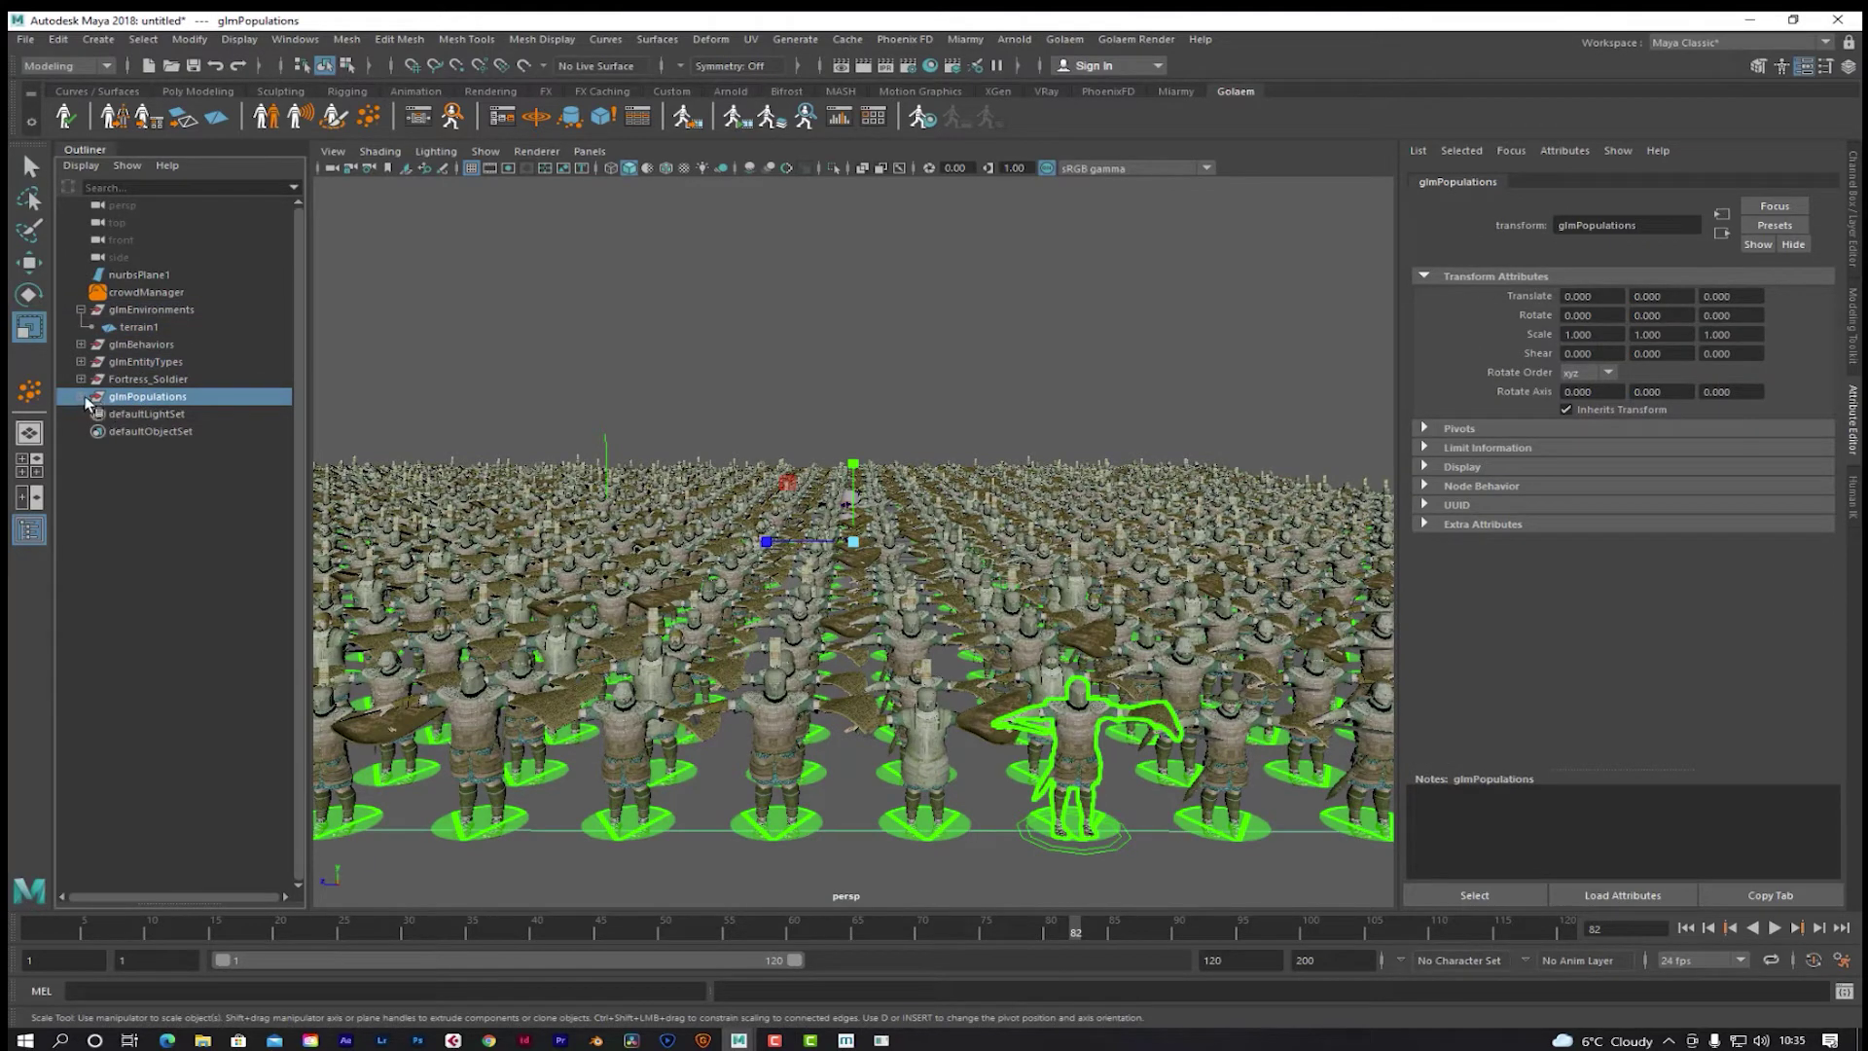
Step: Expand the glmPopulations group, select popTool1 and examine the crowd from a raised view
left_click(81, 396)
left_click(138, 415)
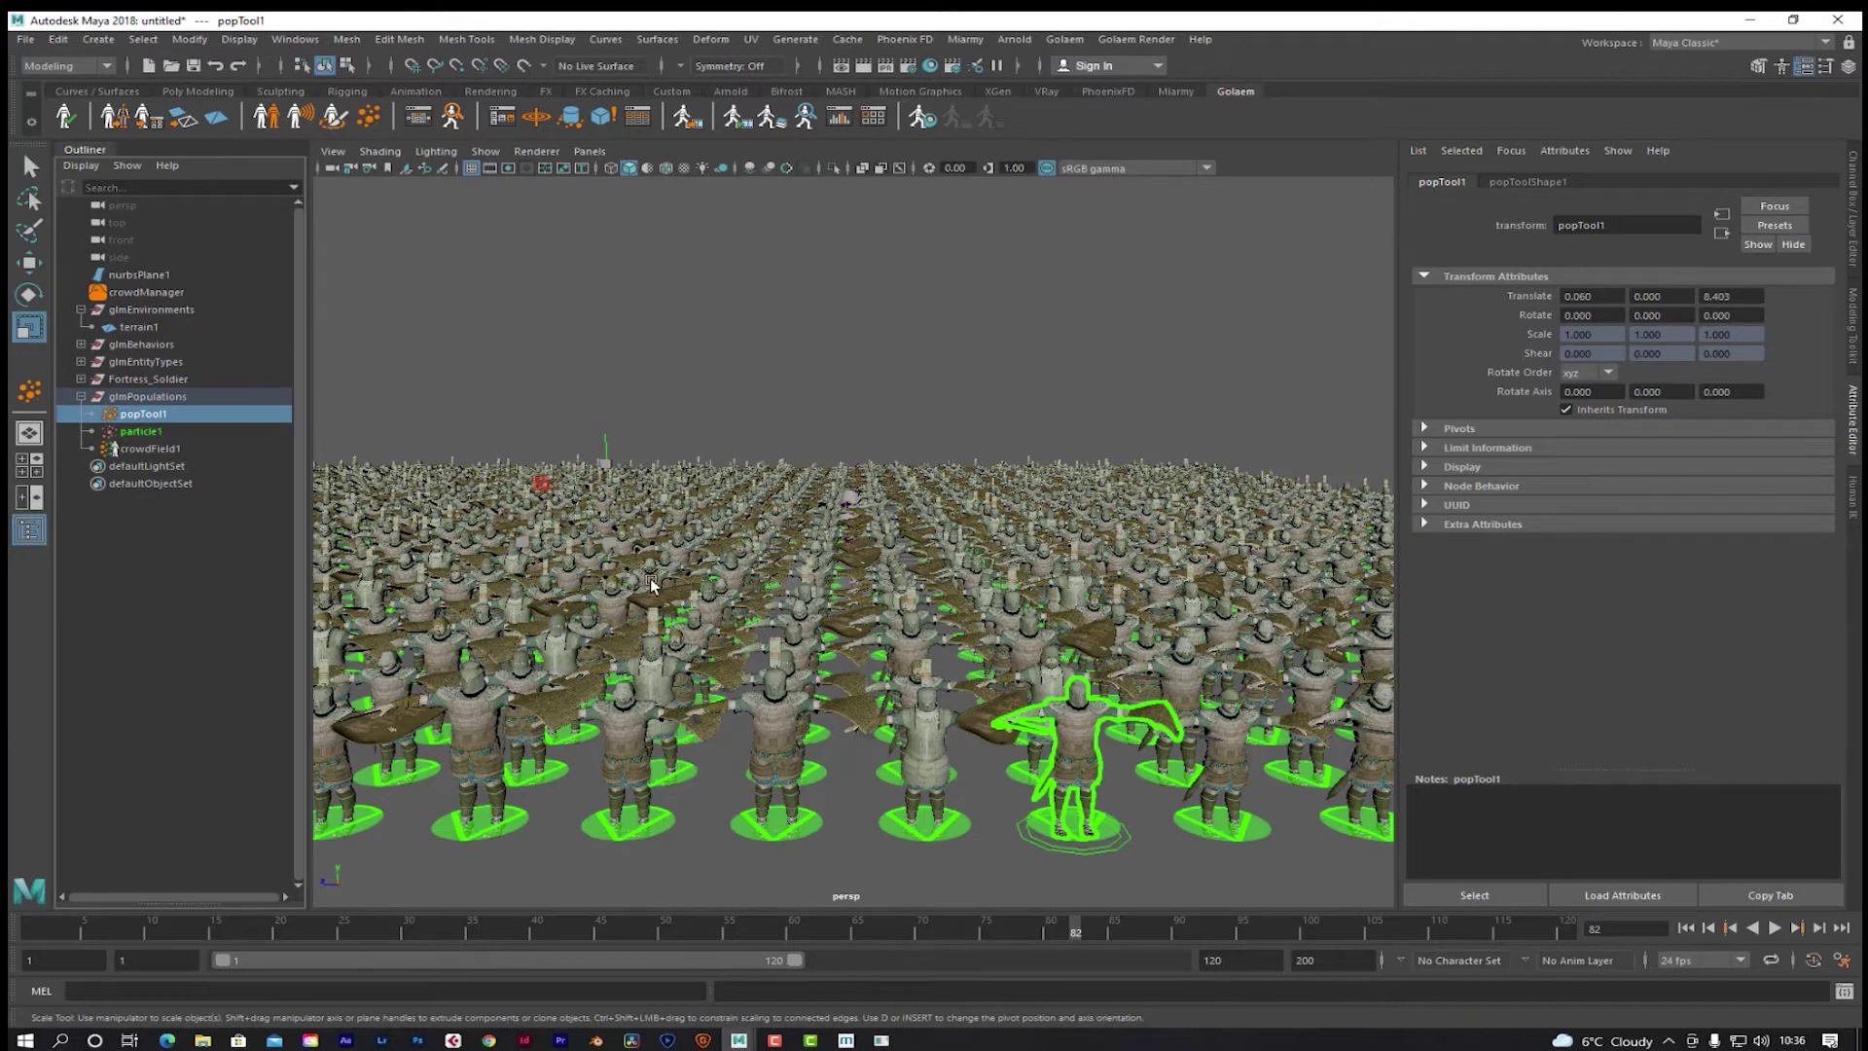
scroll(656, 579, "up", 3)
scroll(656, 576, "down", 5)
scroll(656, 575, "down", 5)
left_click_drag(693, 384, 693, 410, "alt")
key("super")
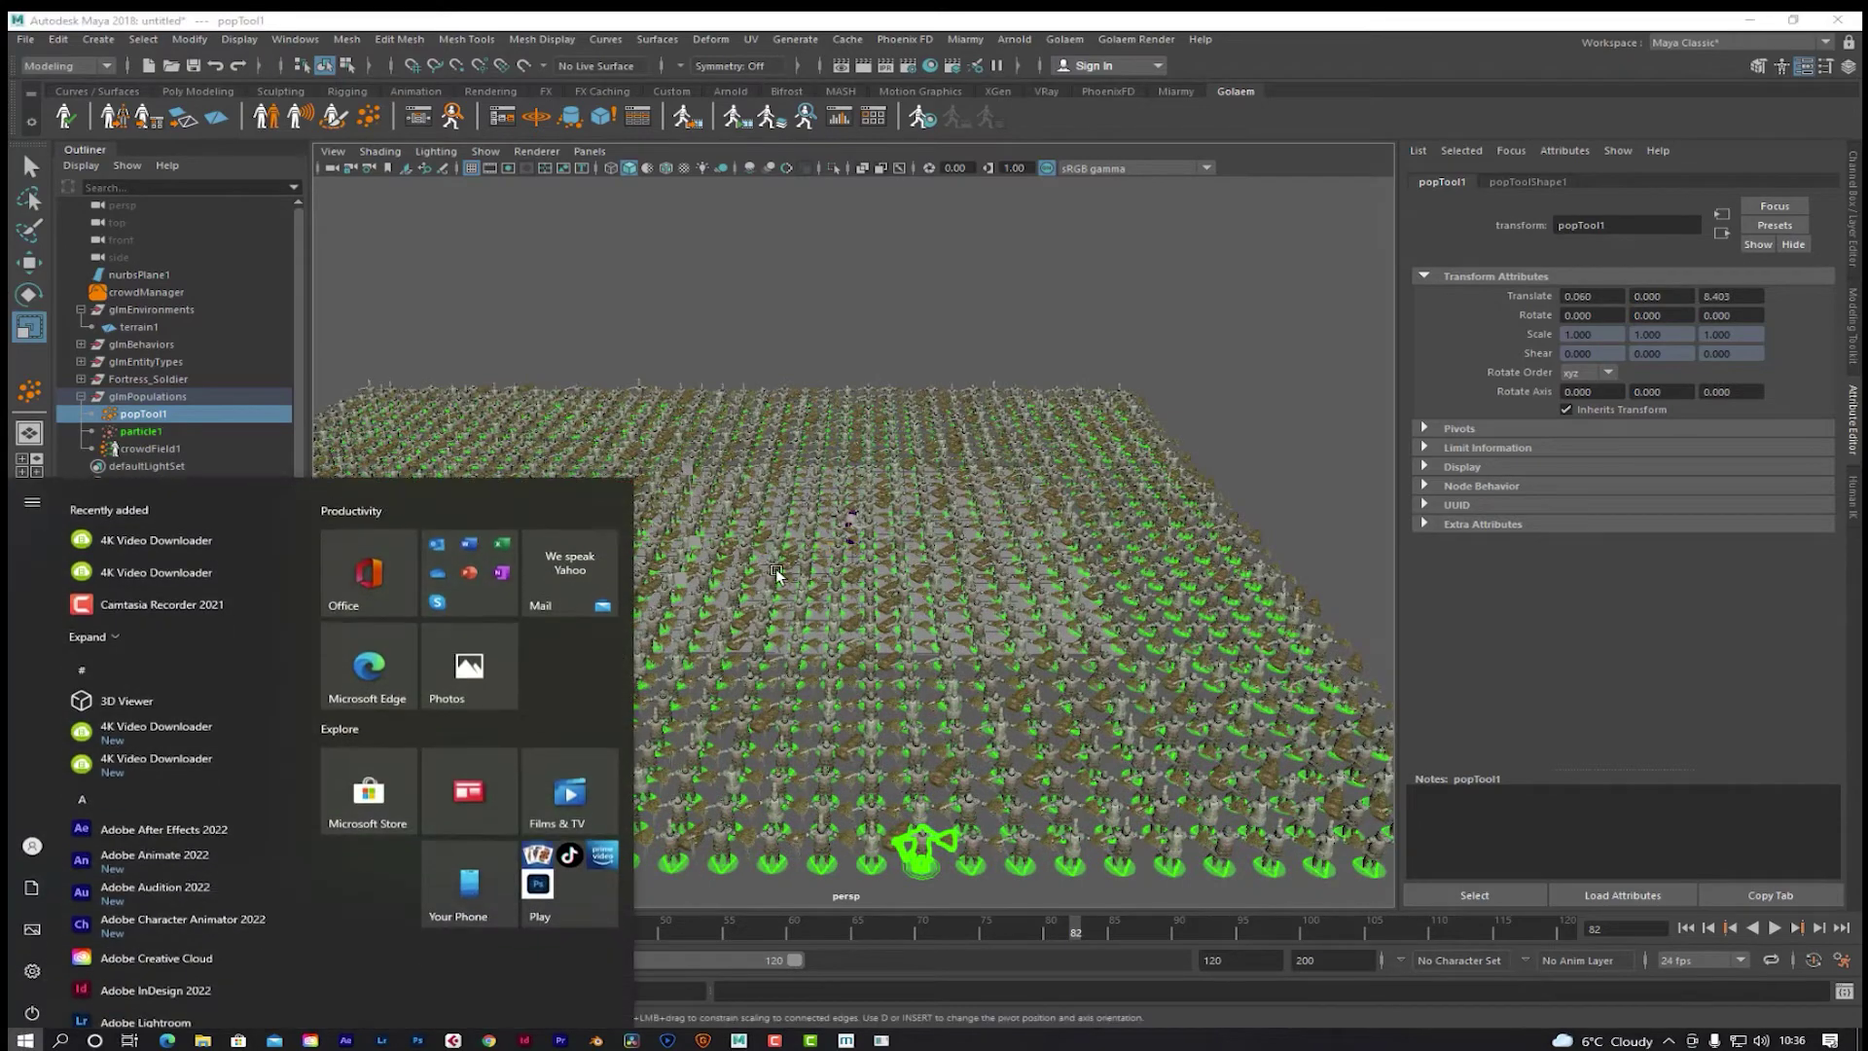
left_click(523, 397)
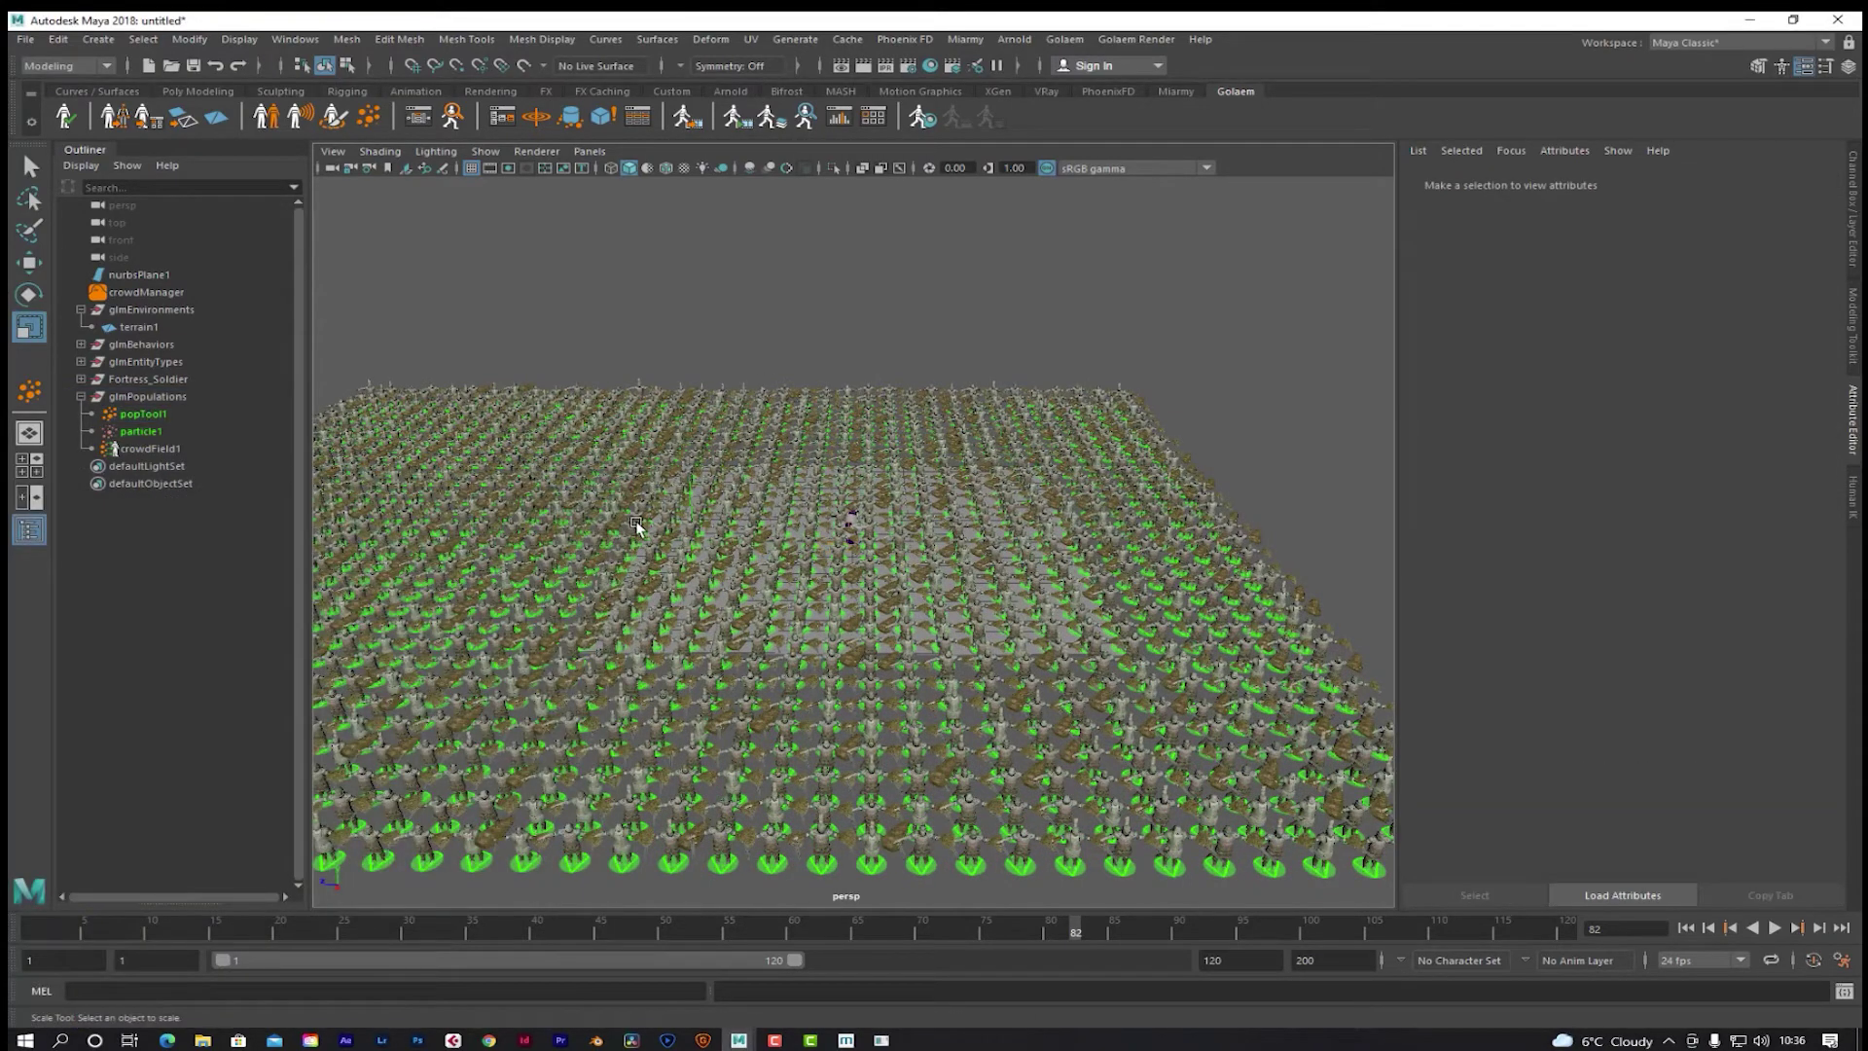
left_click_drag(650, 505, 755, 496, "alt")
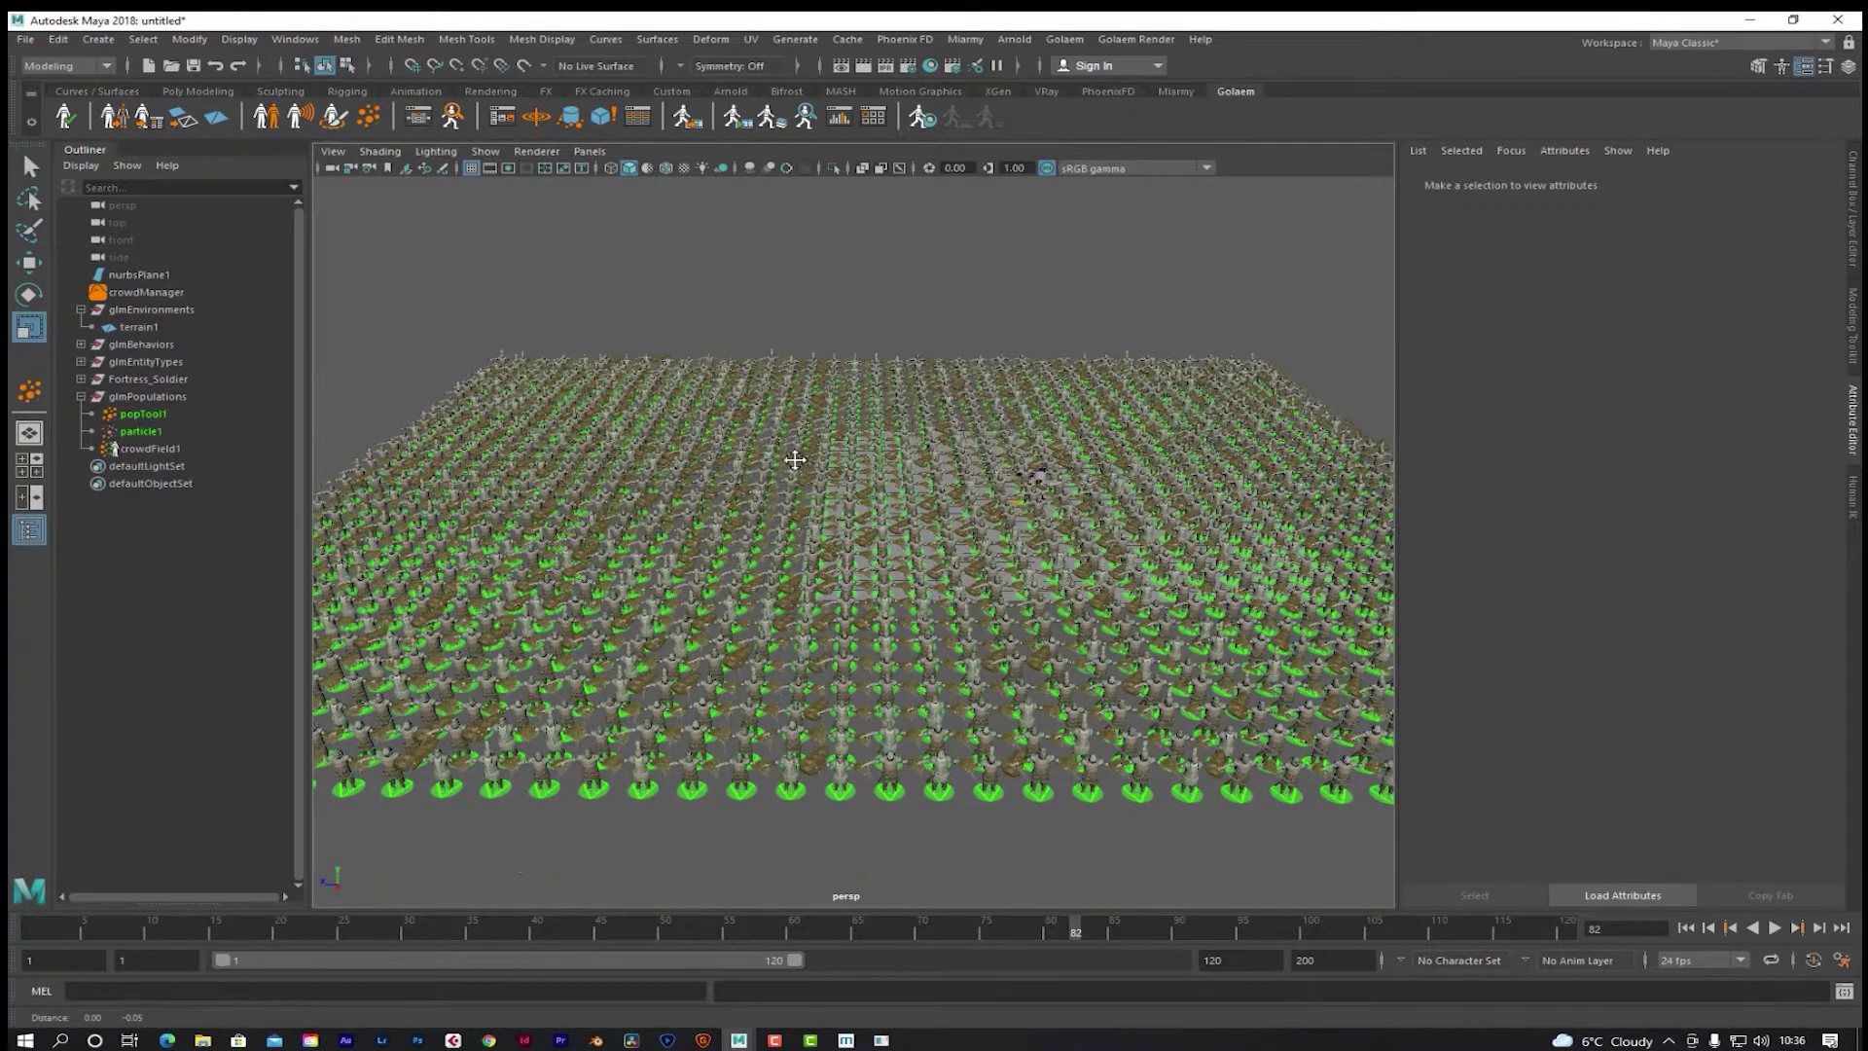
key("super")
left_click(735, 453)
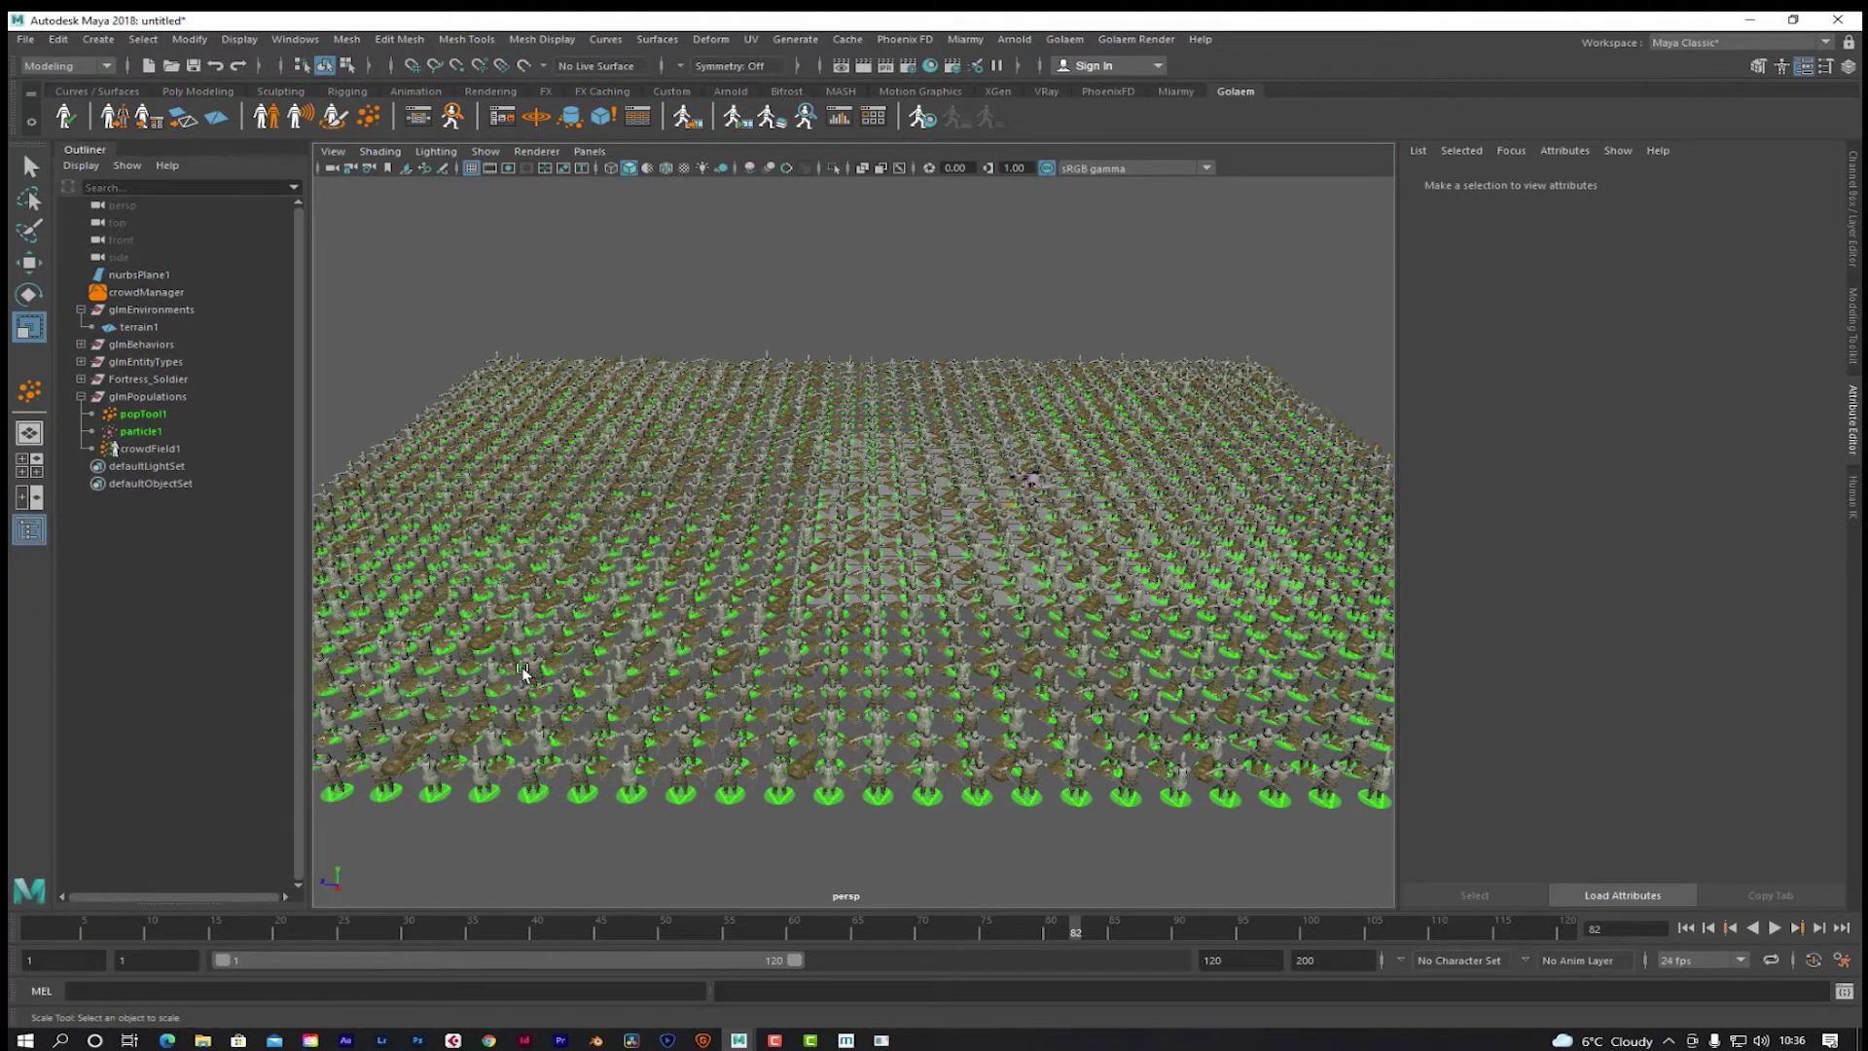
Step: With popTool1 selected, add a Motion behavior to entityTypeContainerShape1 in the Golaem Behavior Editor and test the simulation up to frame 53
left_click(136, 415)
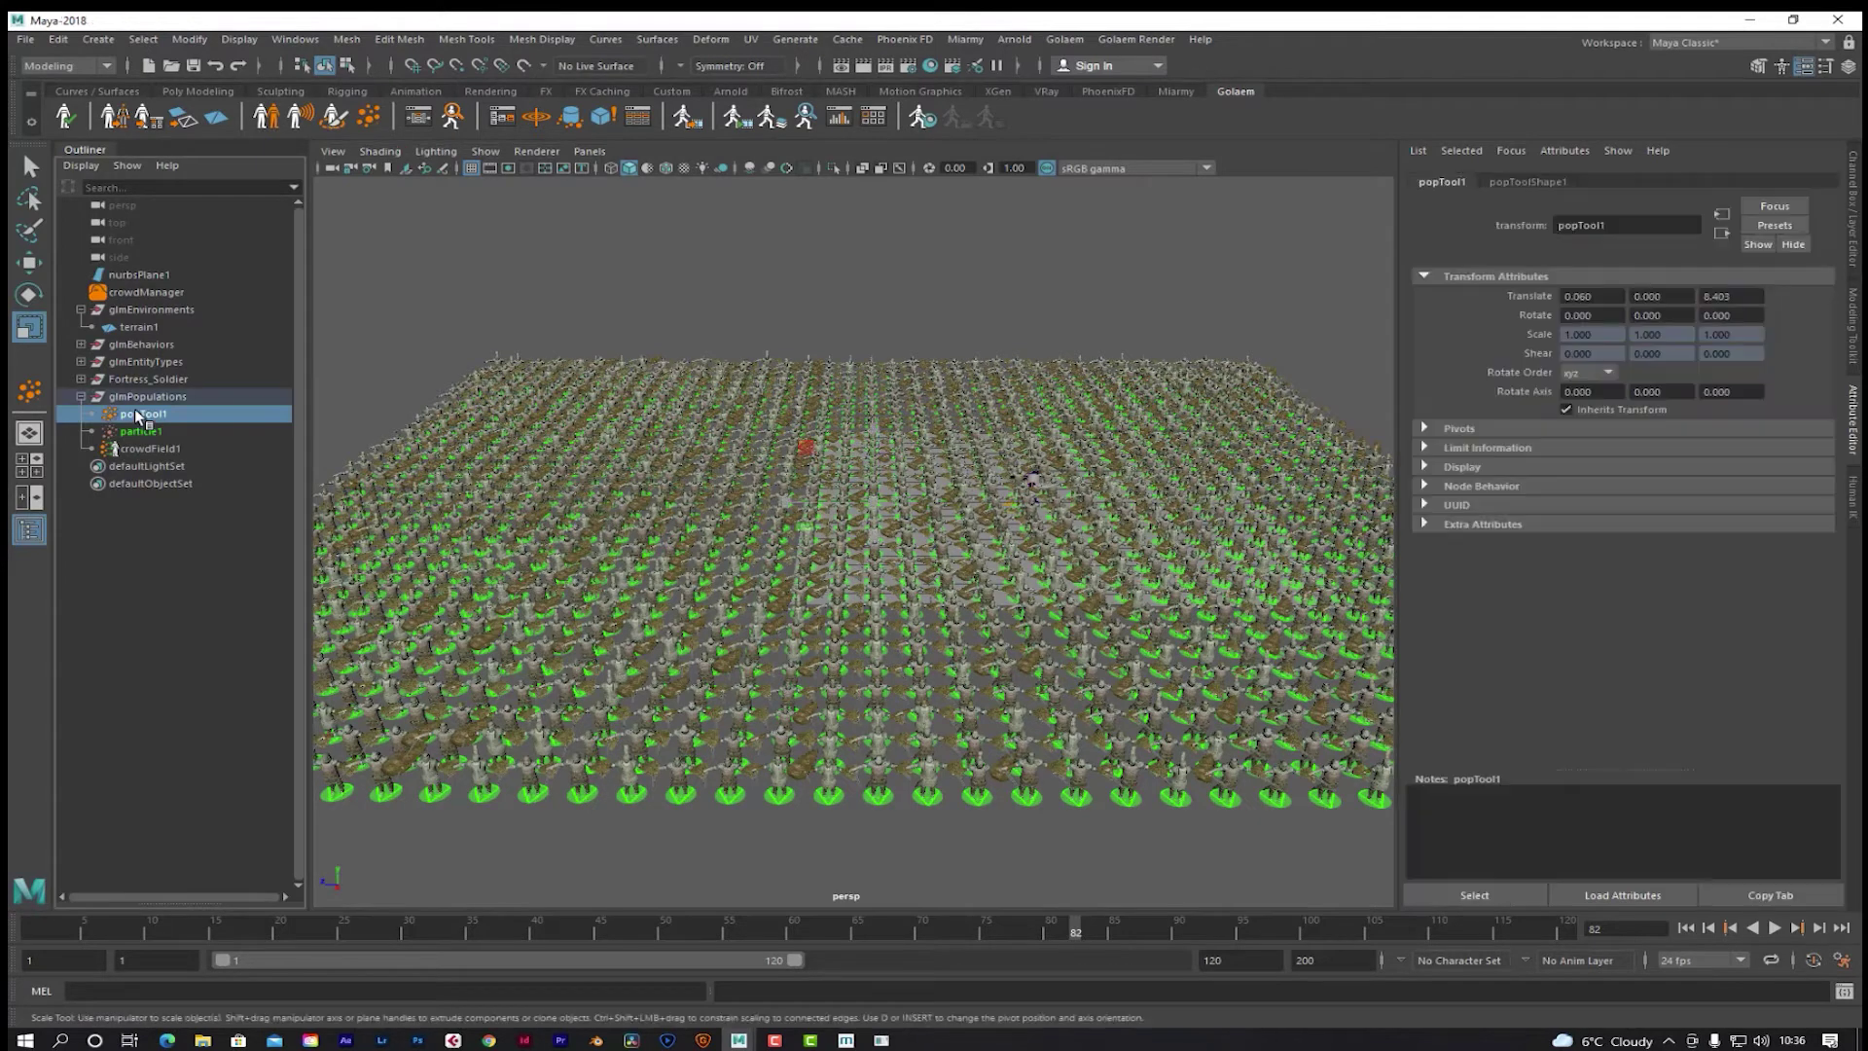
left_click(419, 118)
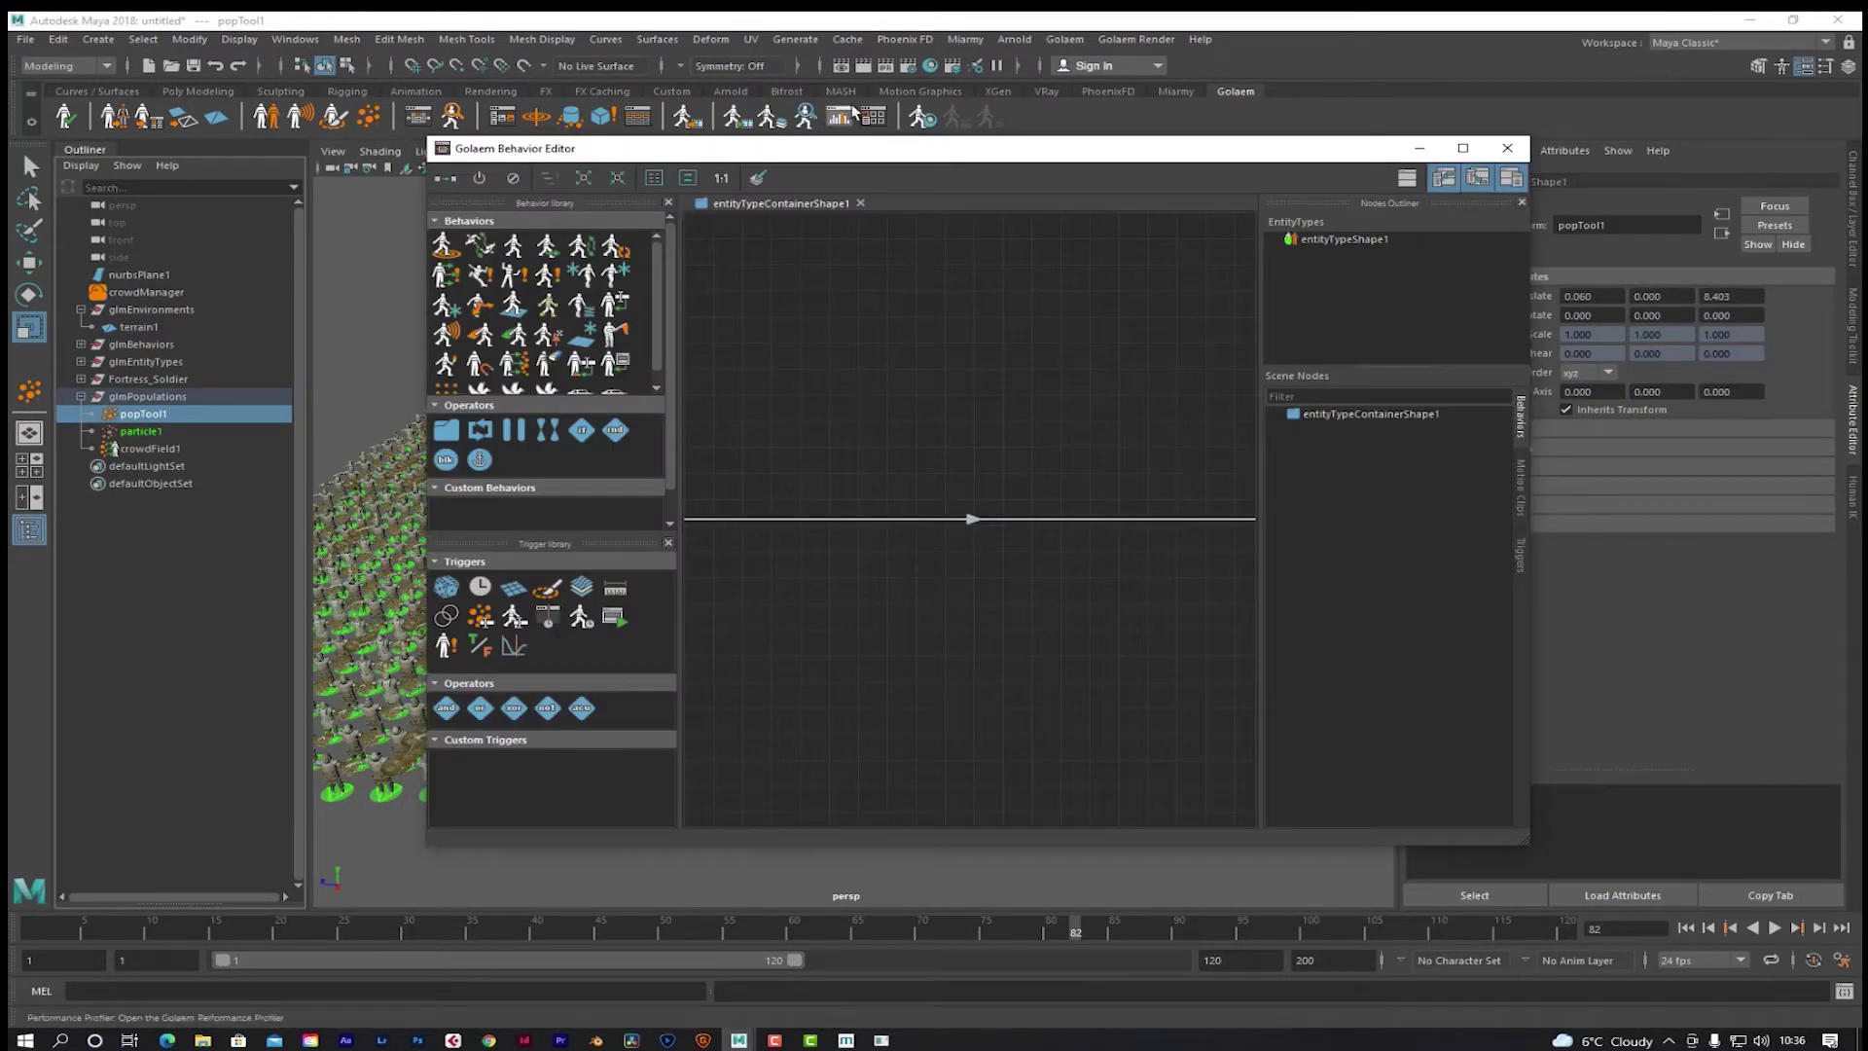
left_click_drag(872, 158, 916, 195)
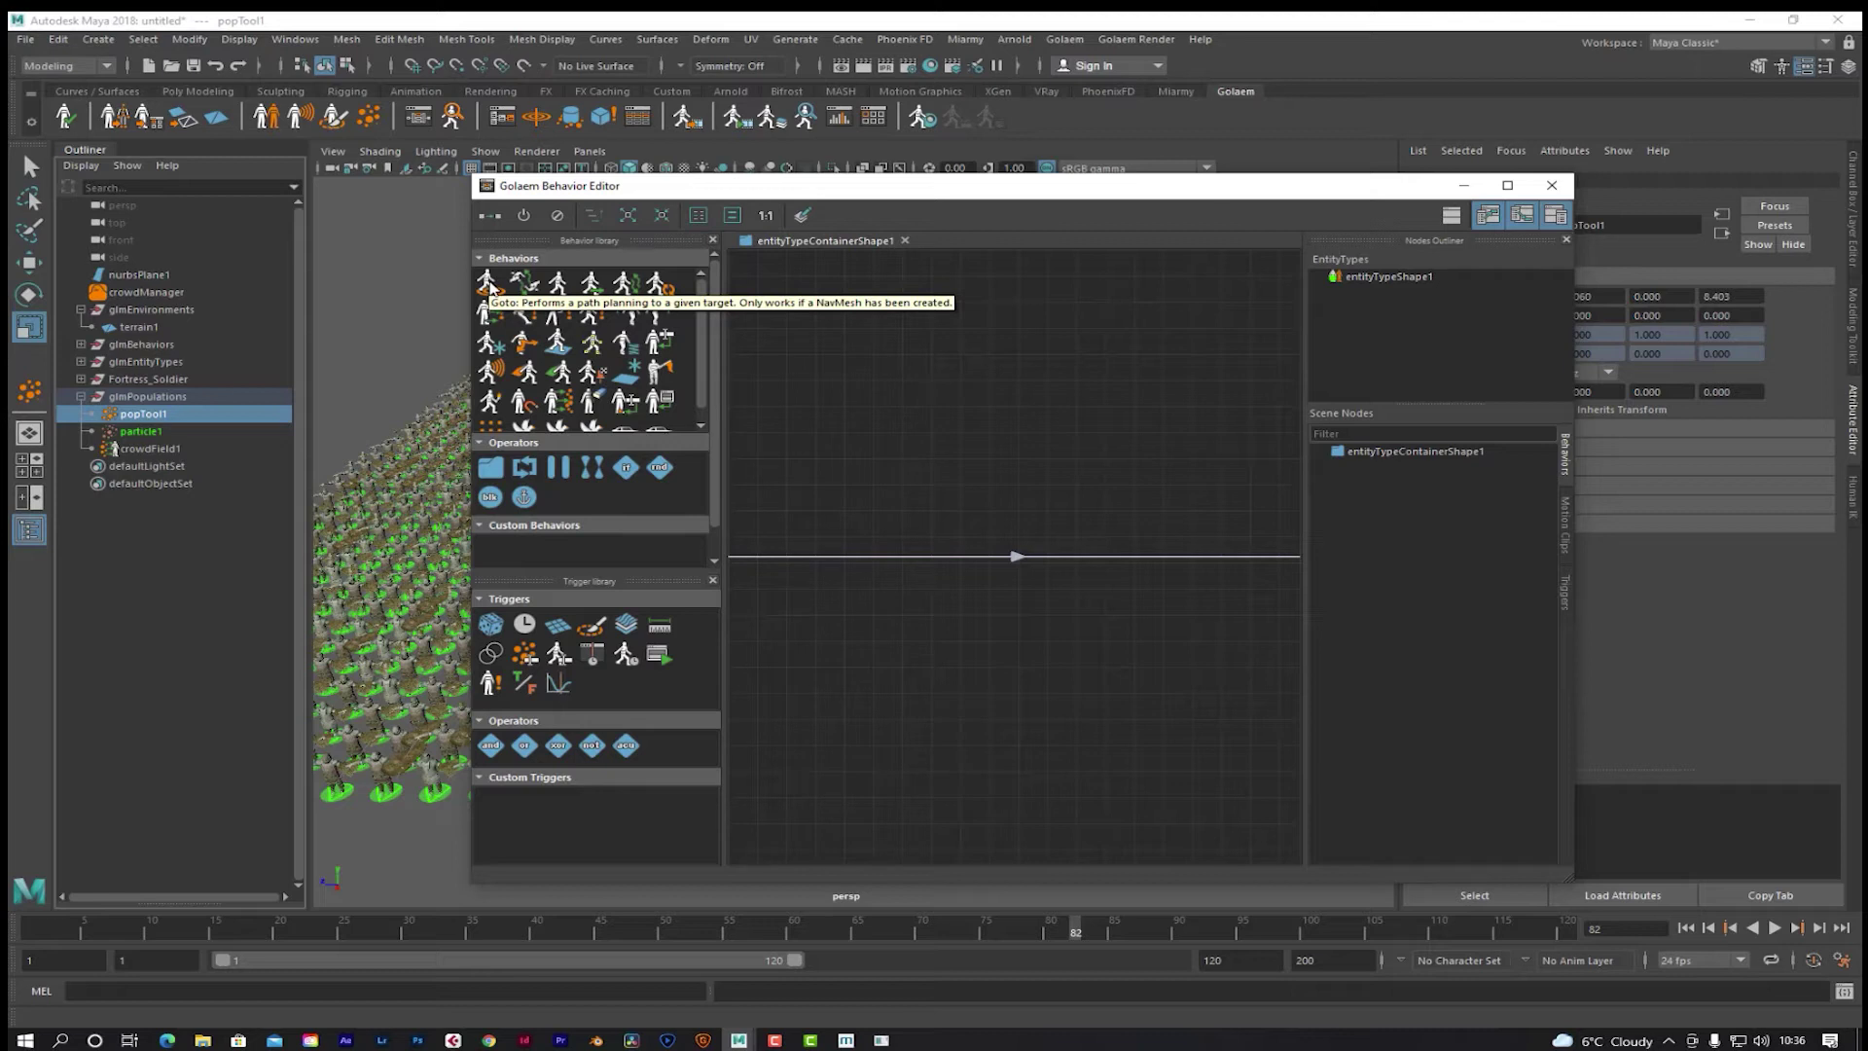
left_click_drag(744, 184, 862, 167)
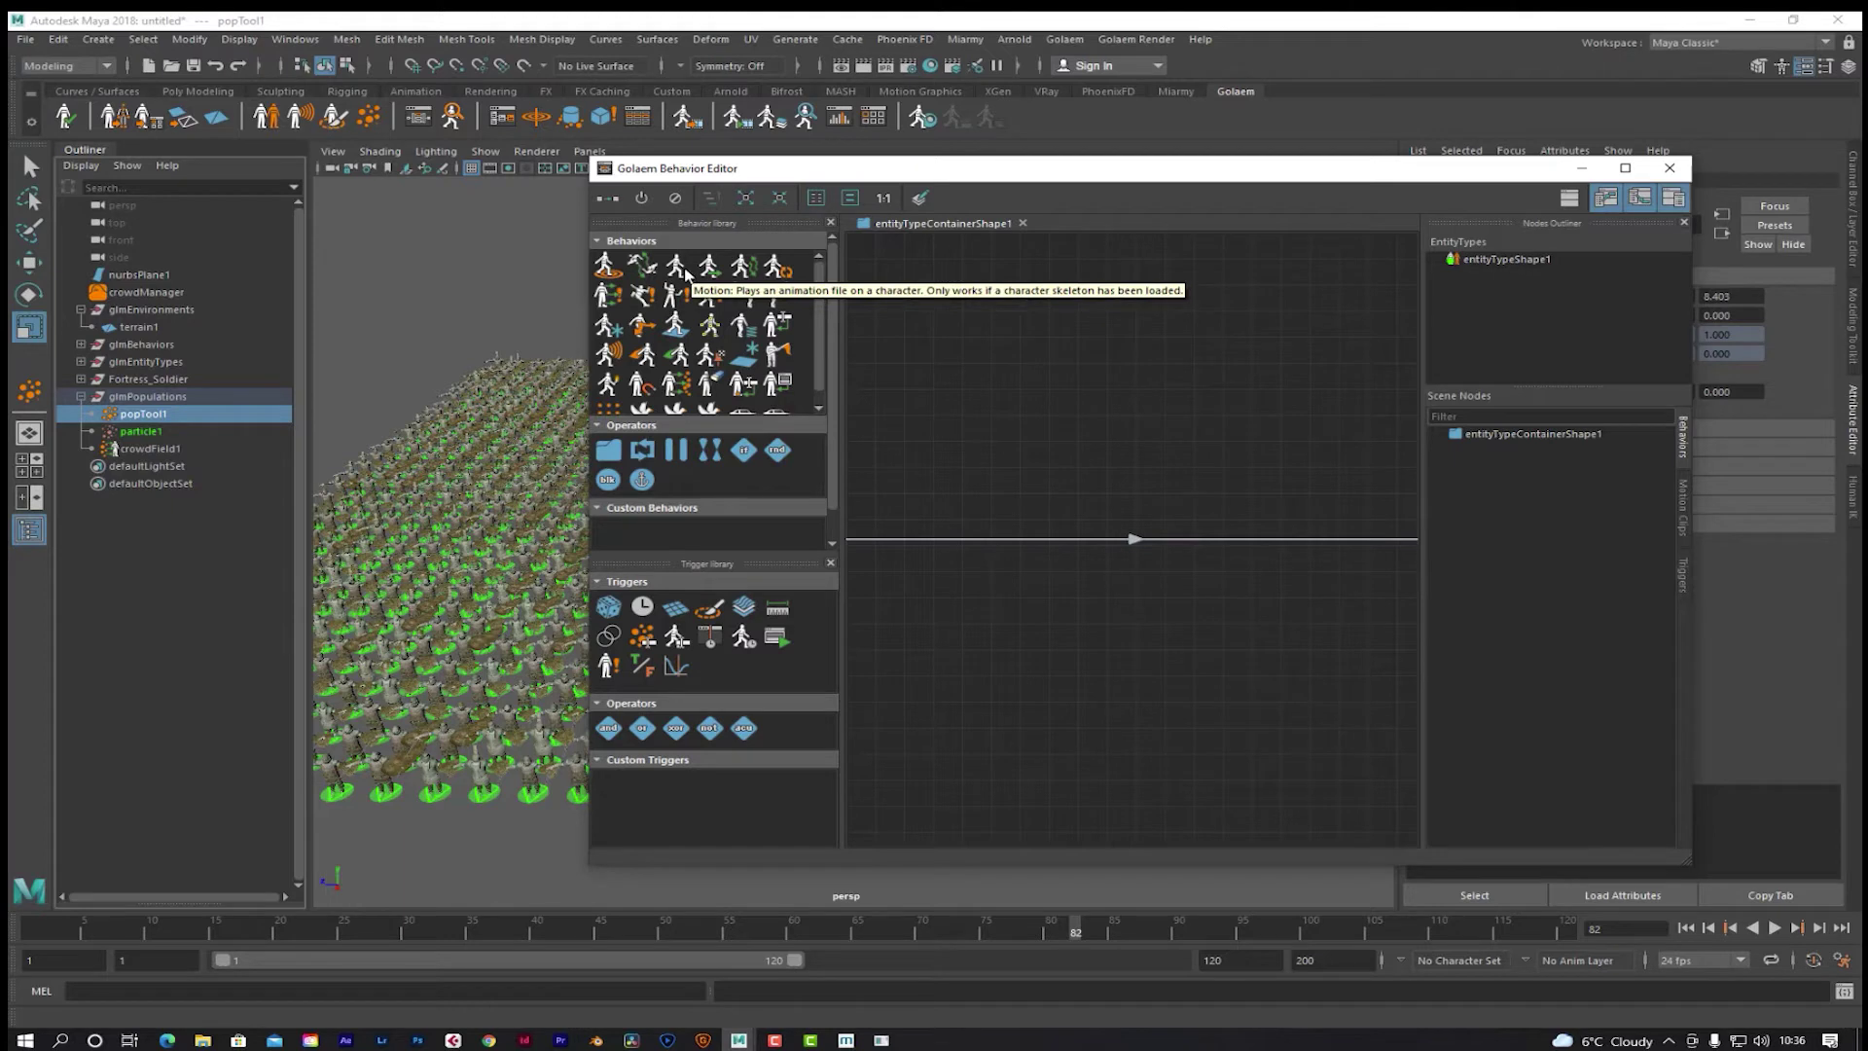
left_click_drag(678, 272, 1126, 543)
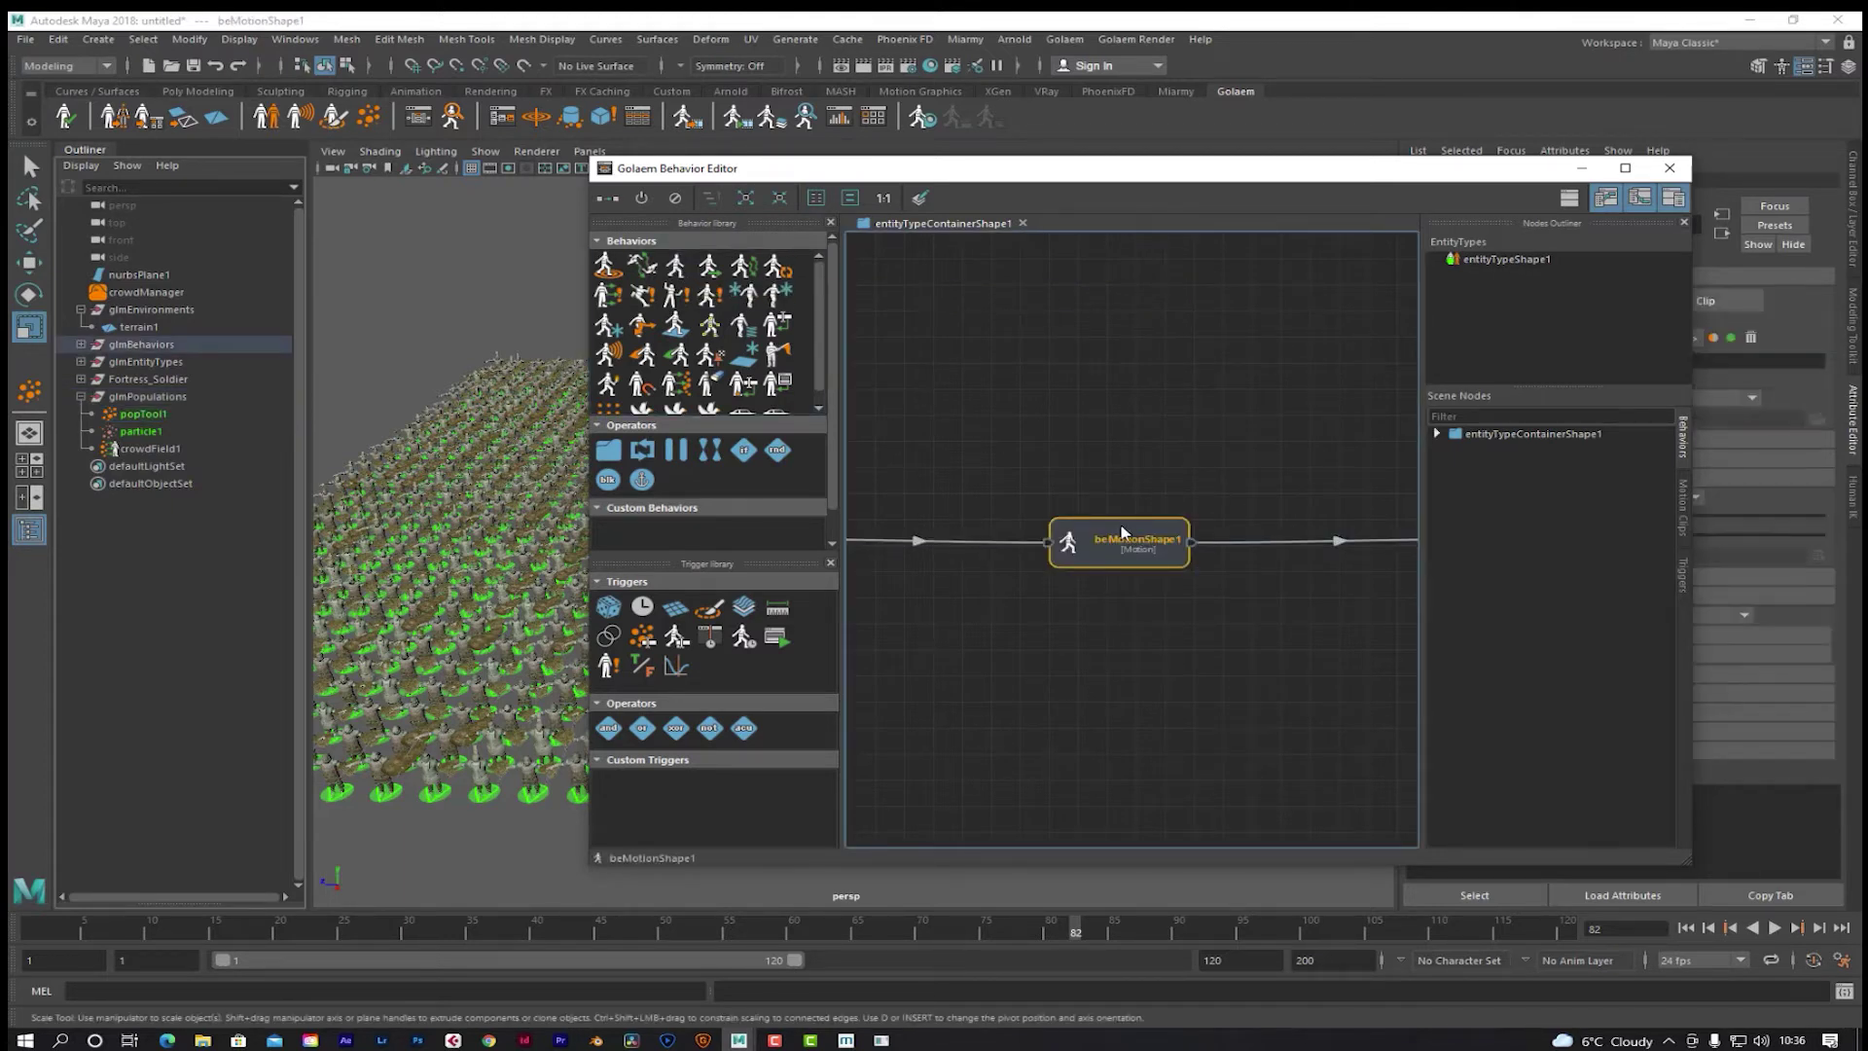
left_click(1774, 929)
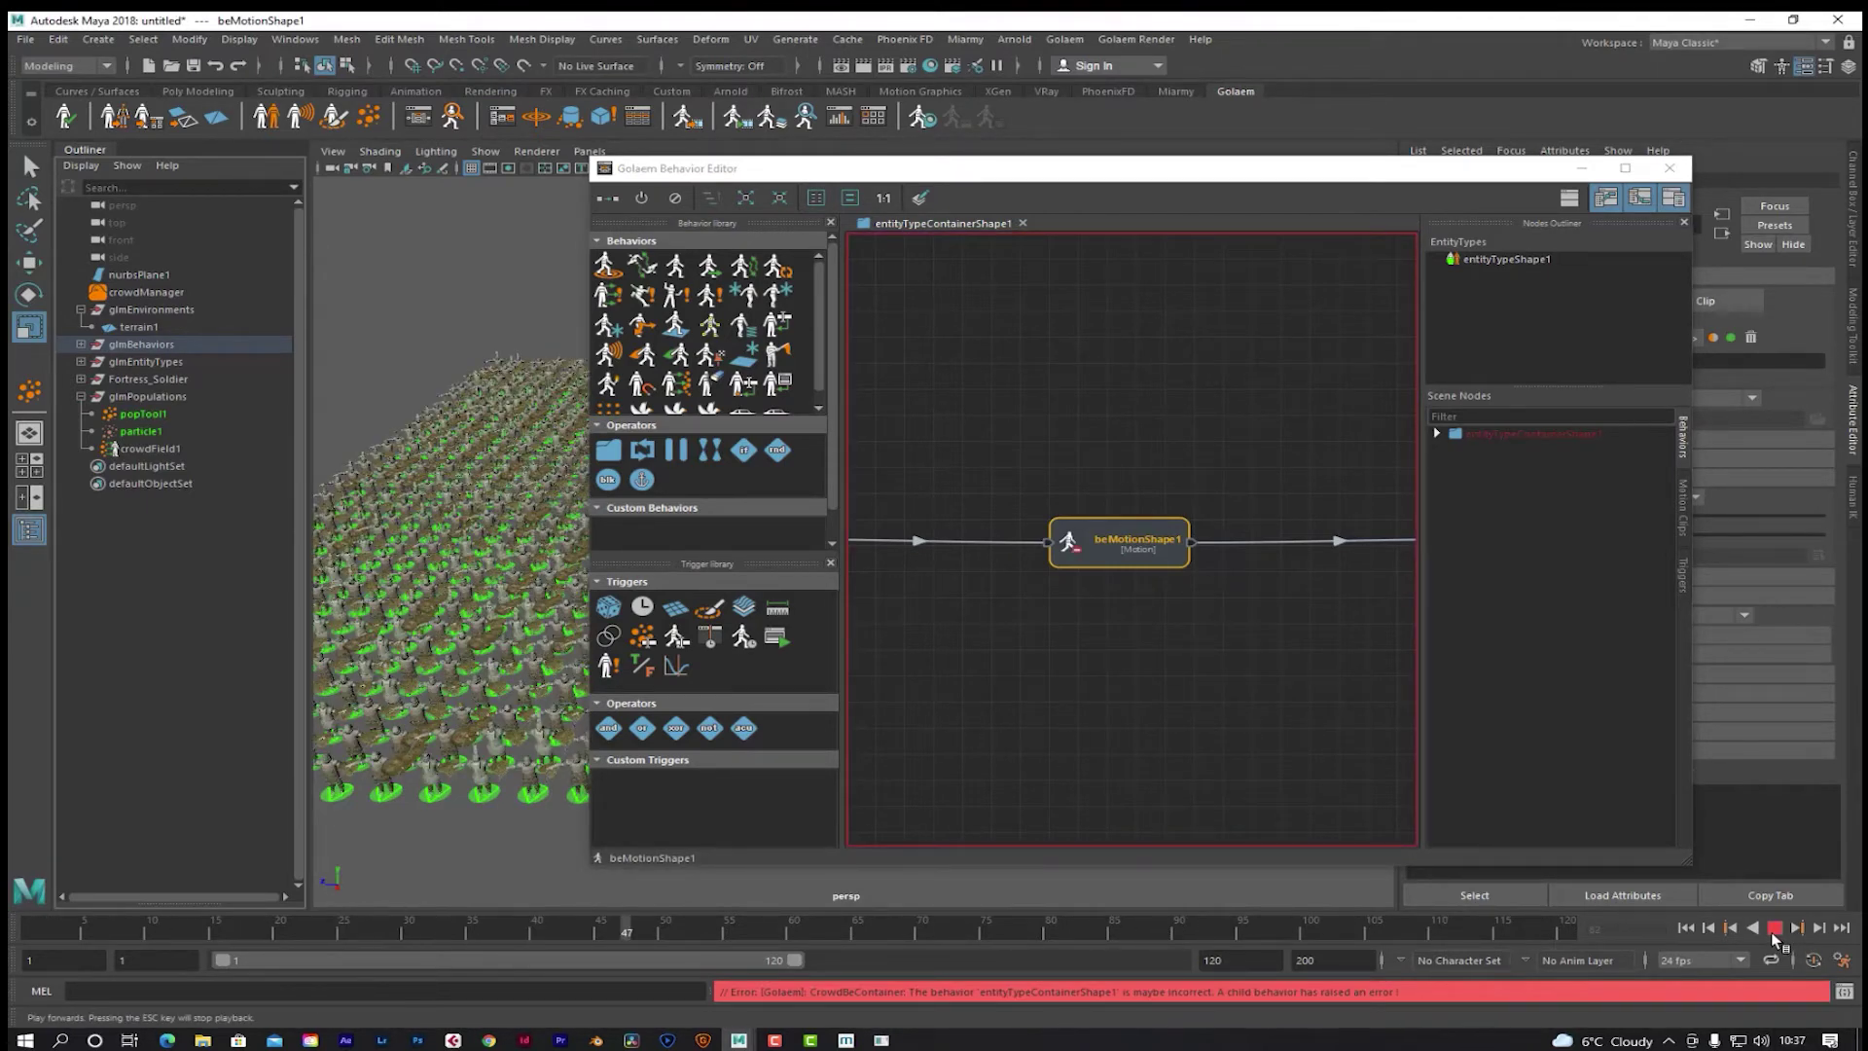
left_click(1774, 928)
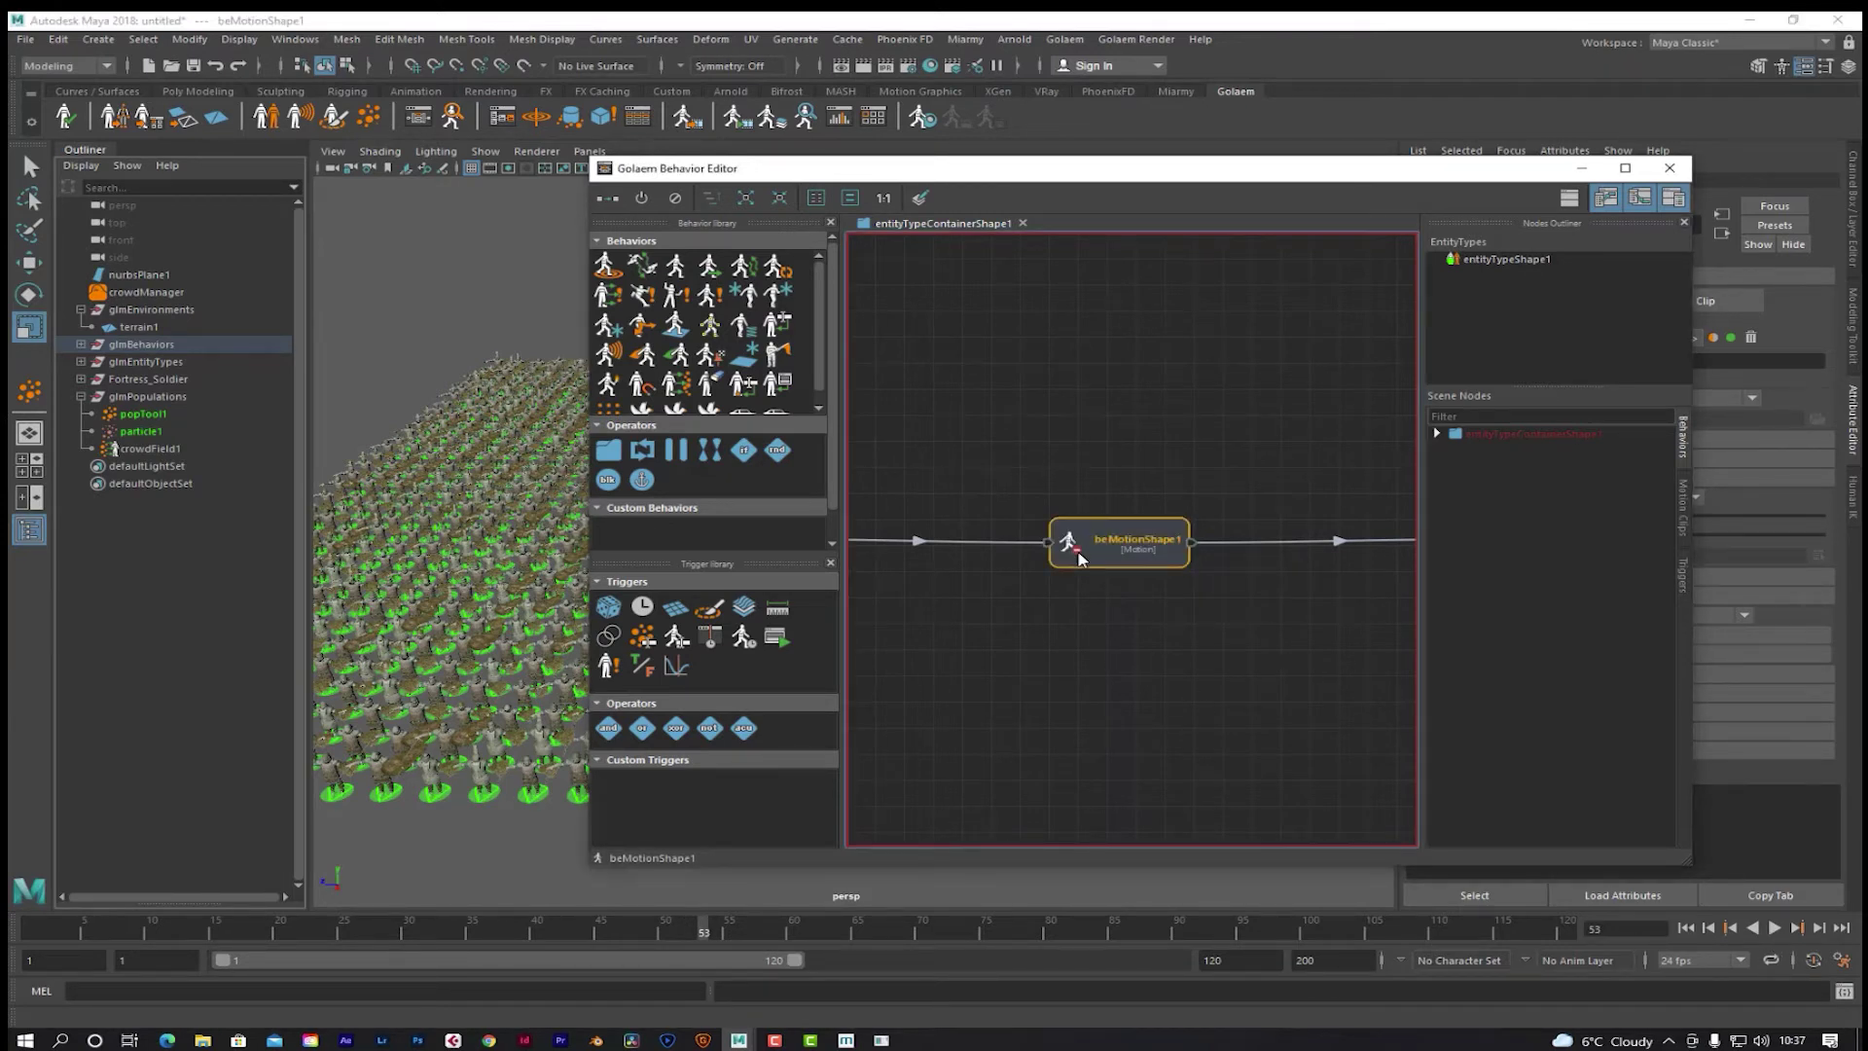
Step: Open the motion file browser for the Motion node and go to C:\Golaem\GolaemCharacterPack-8.1.1\golaem\motions\Battle
double_click(1136, 550)
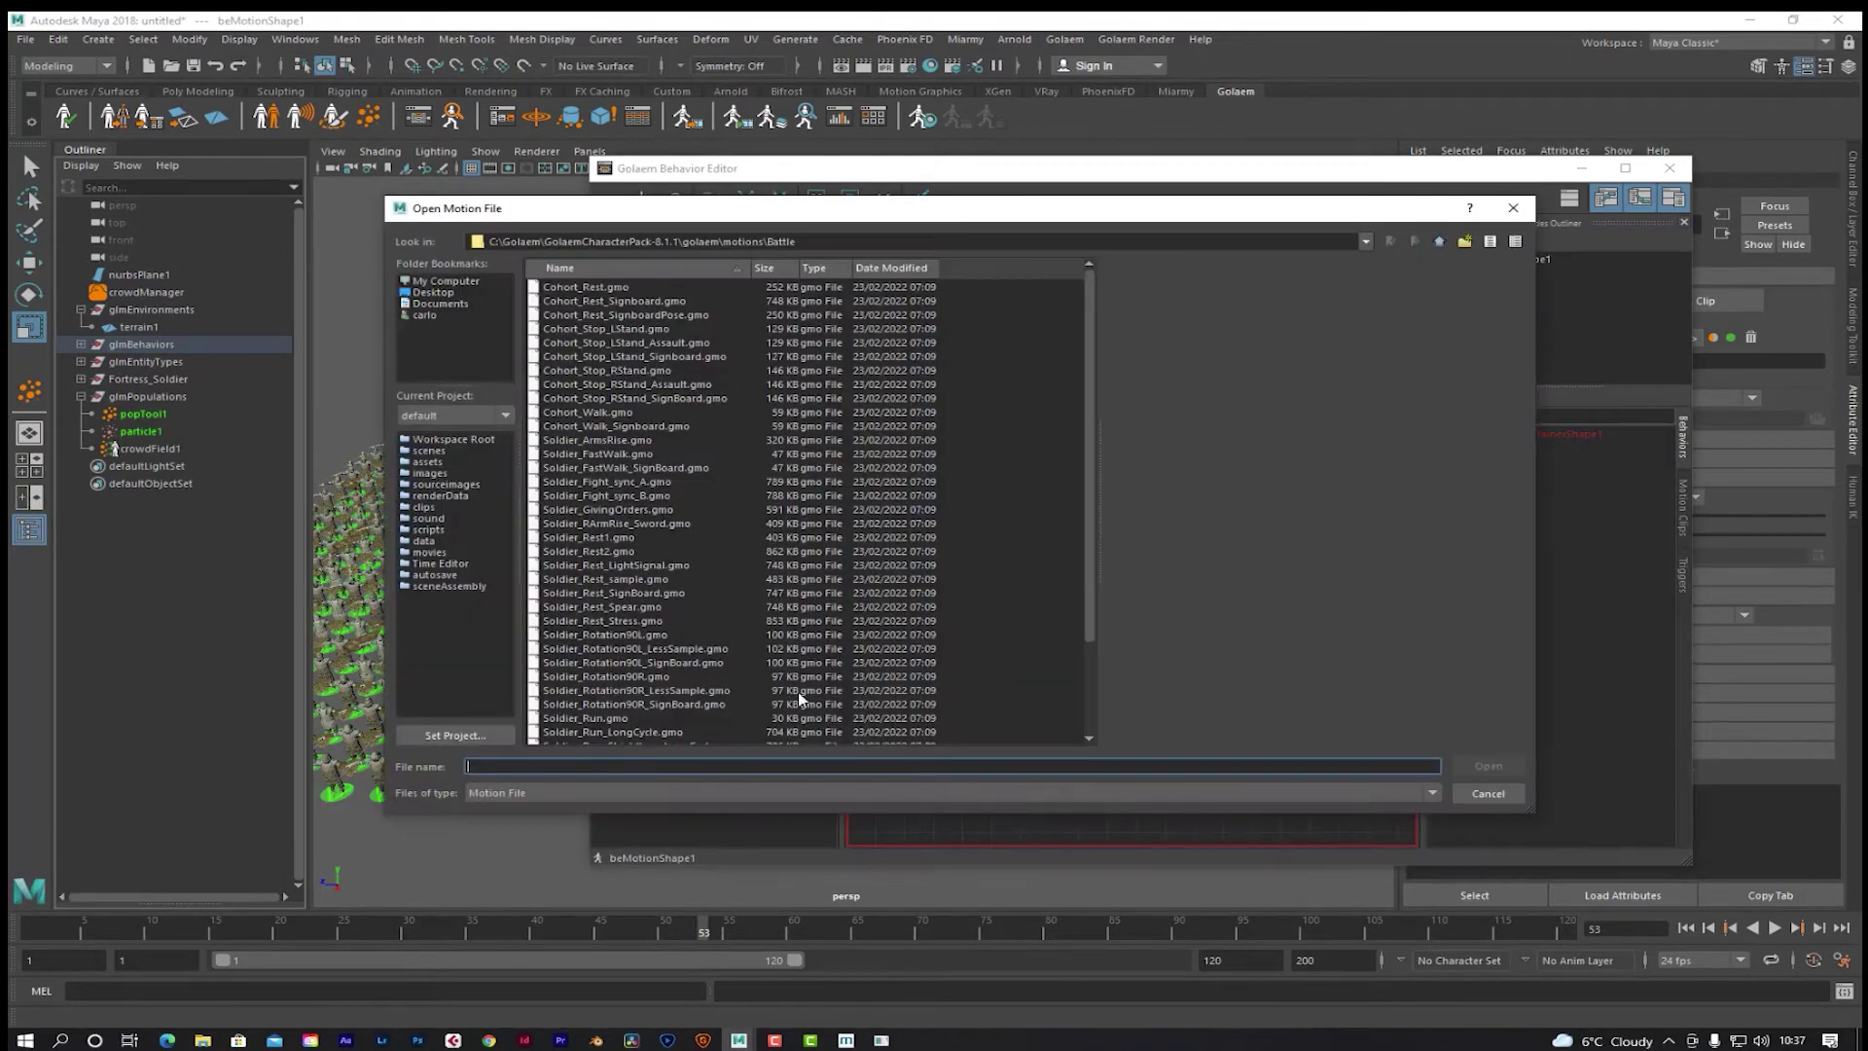
left_click(446, 290)
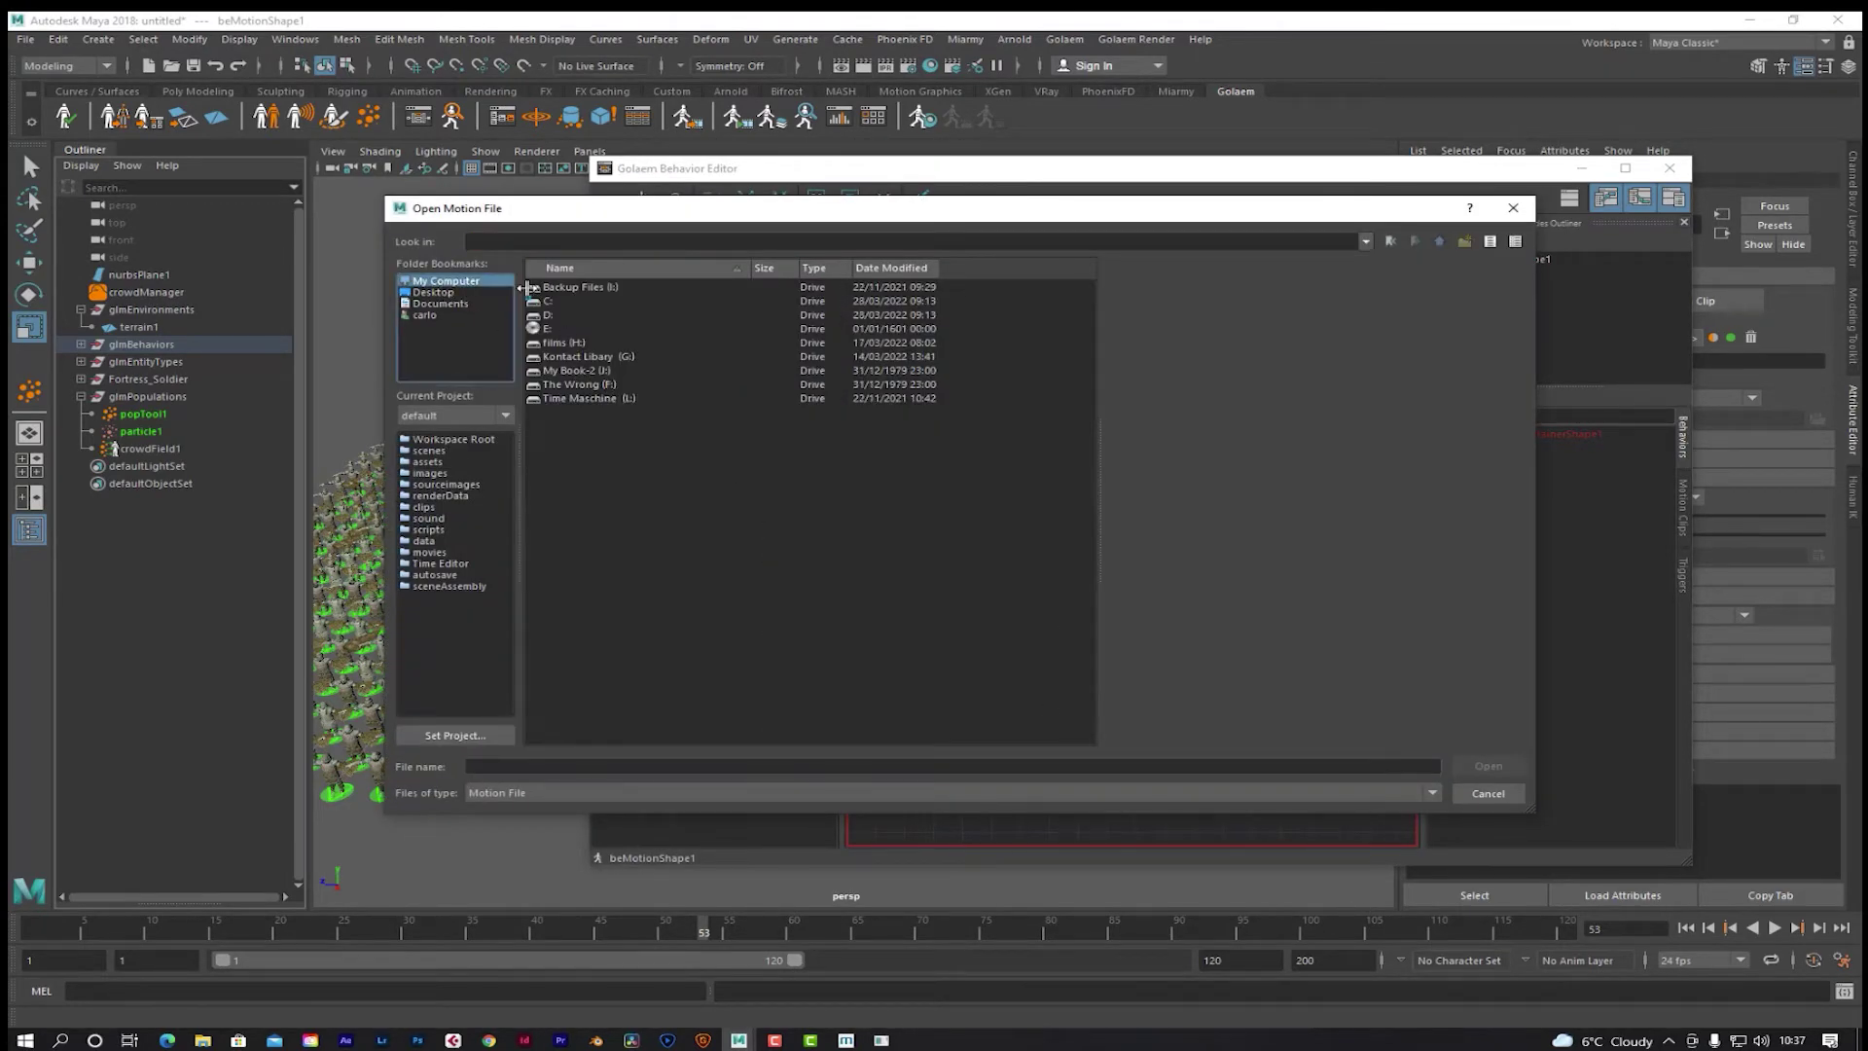
double_click(542, 307)
double_click(561, 315)
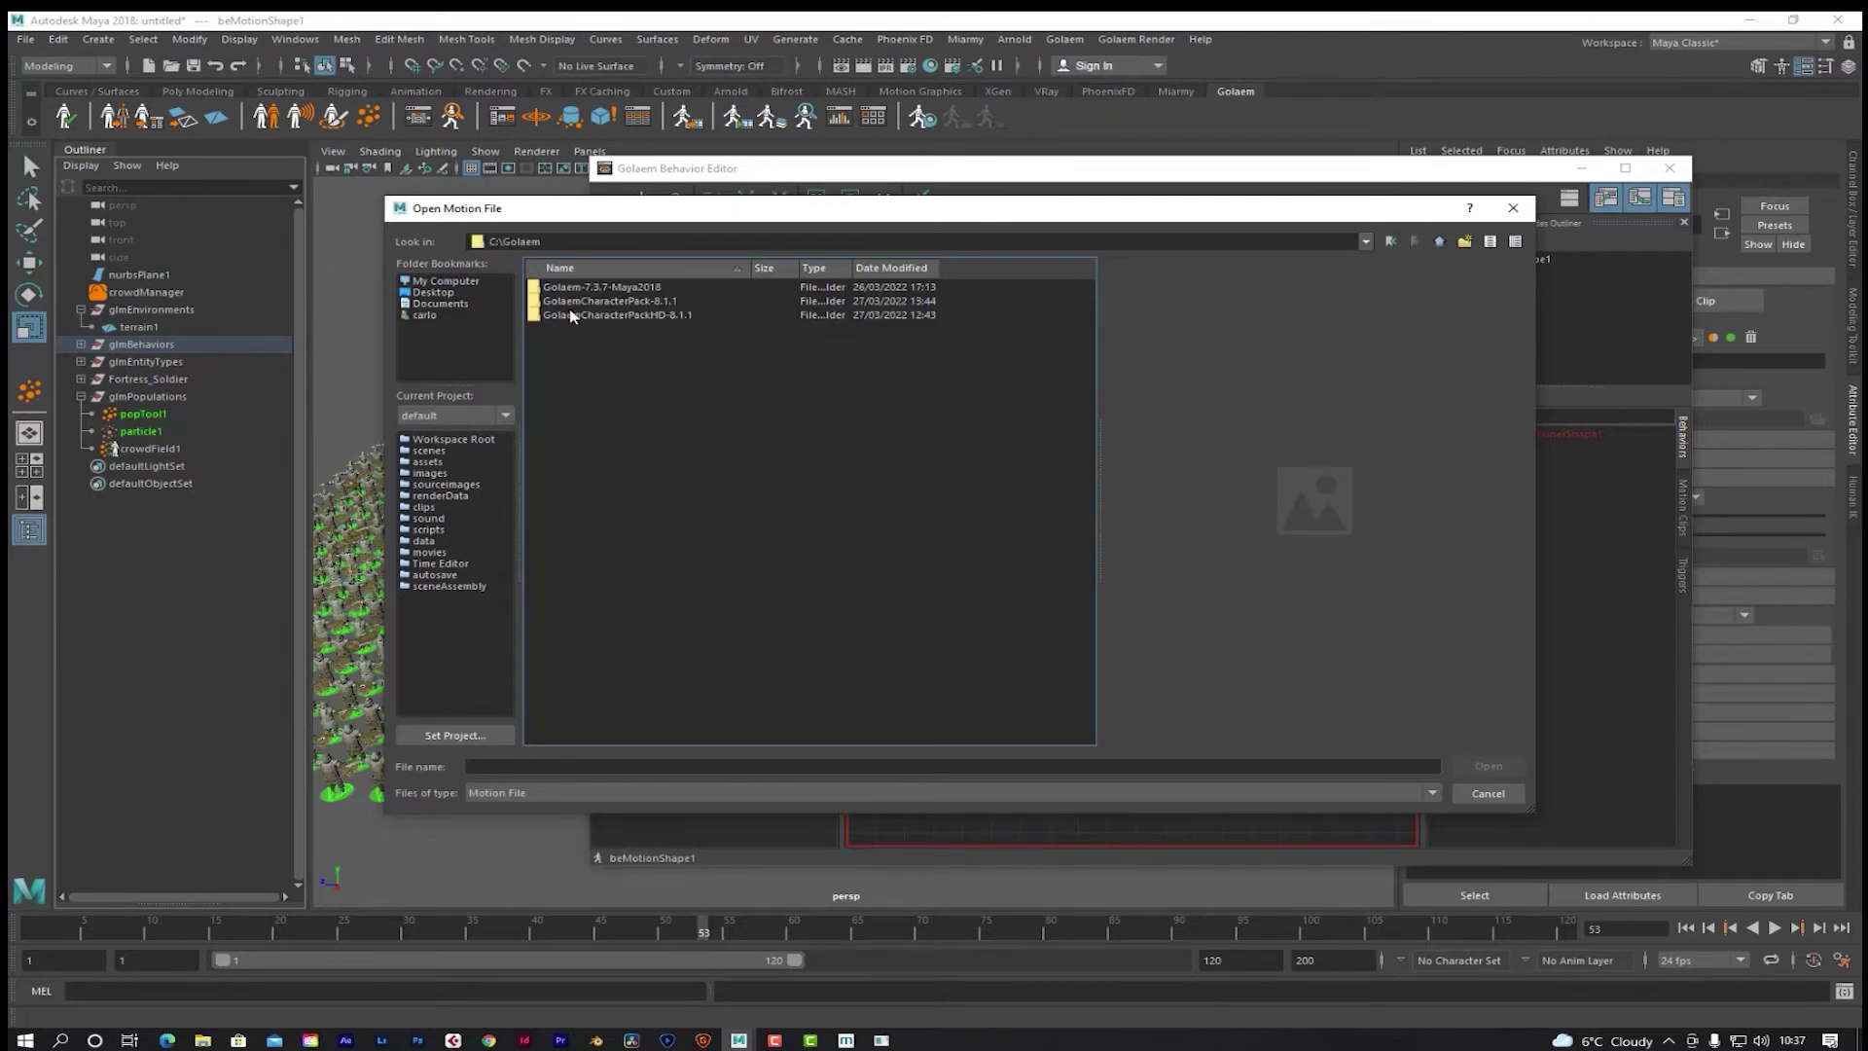
double_click(568, 301)
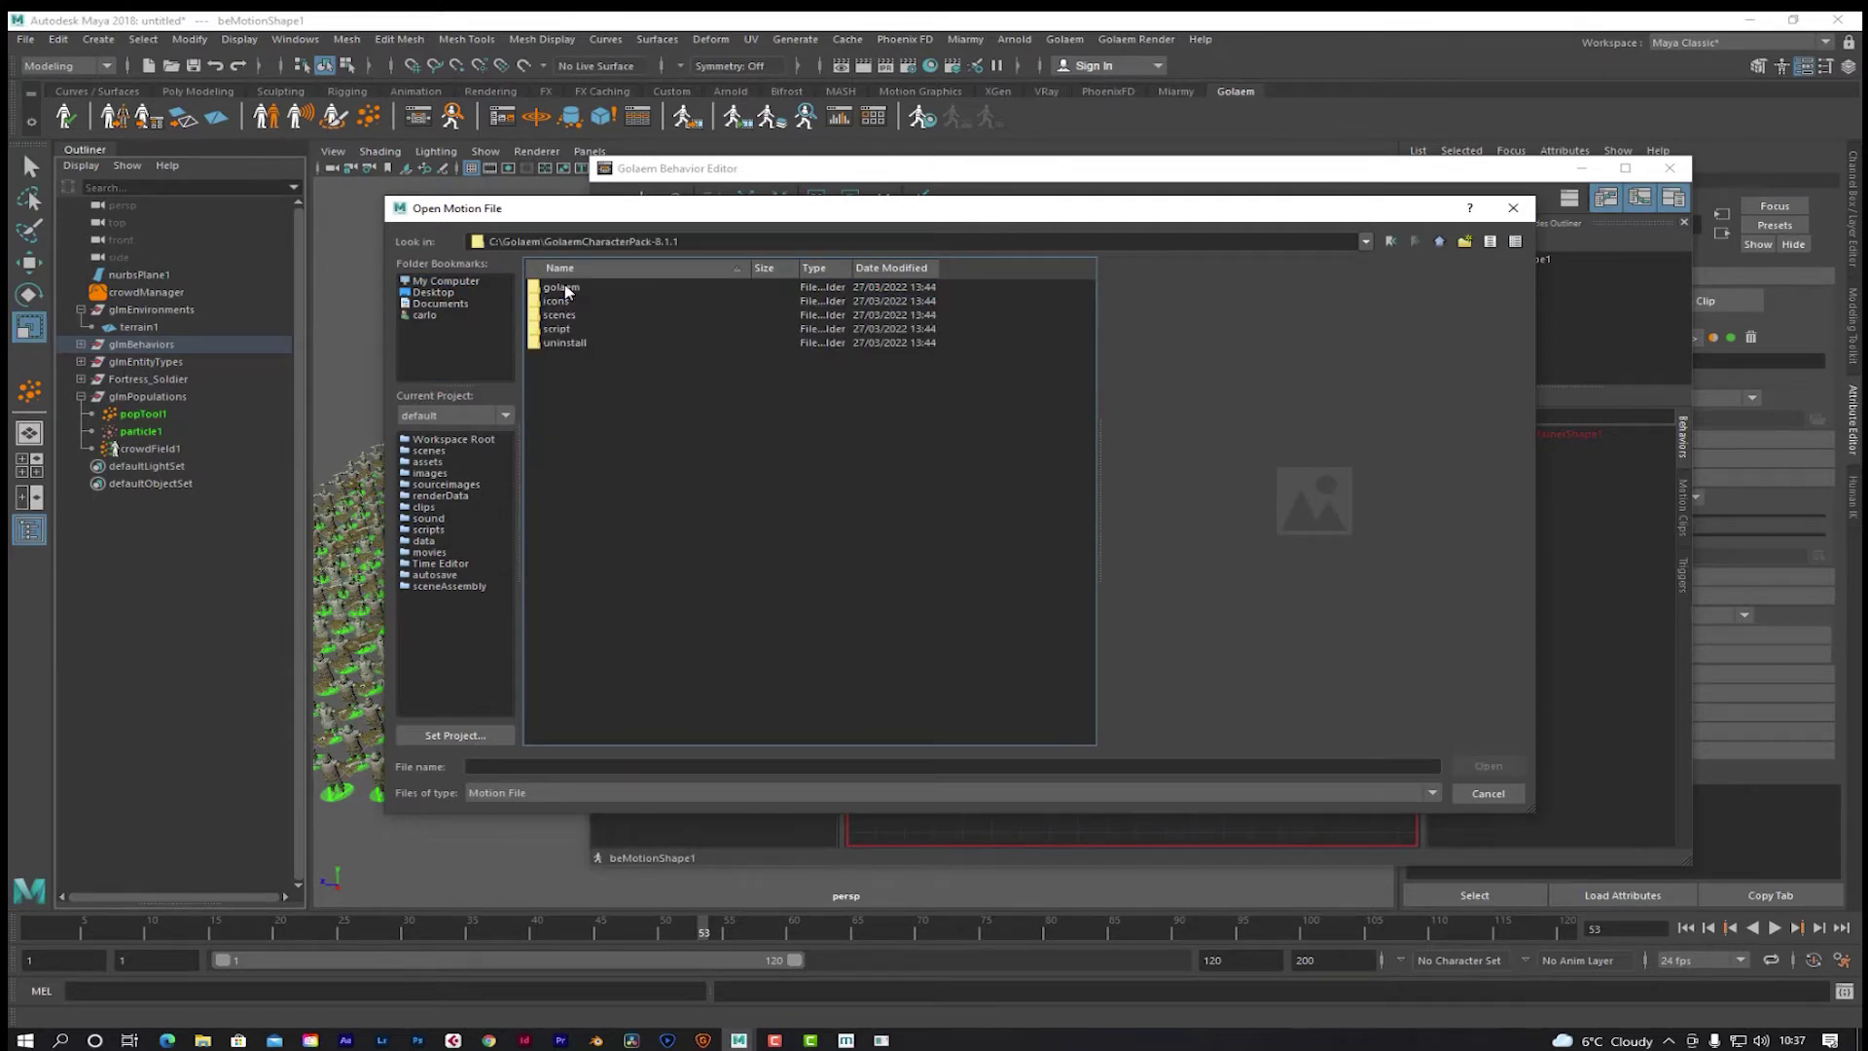
double_click(562, 287)
double_click(565, 302)
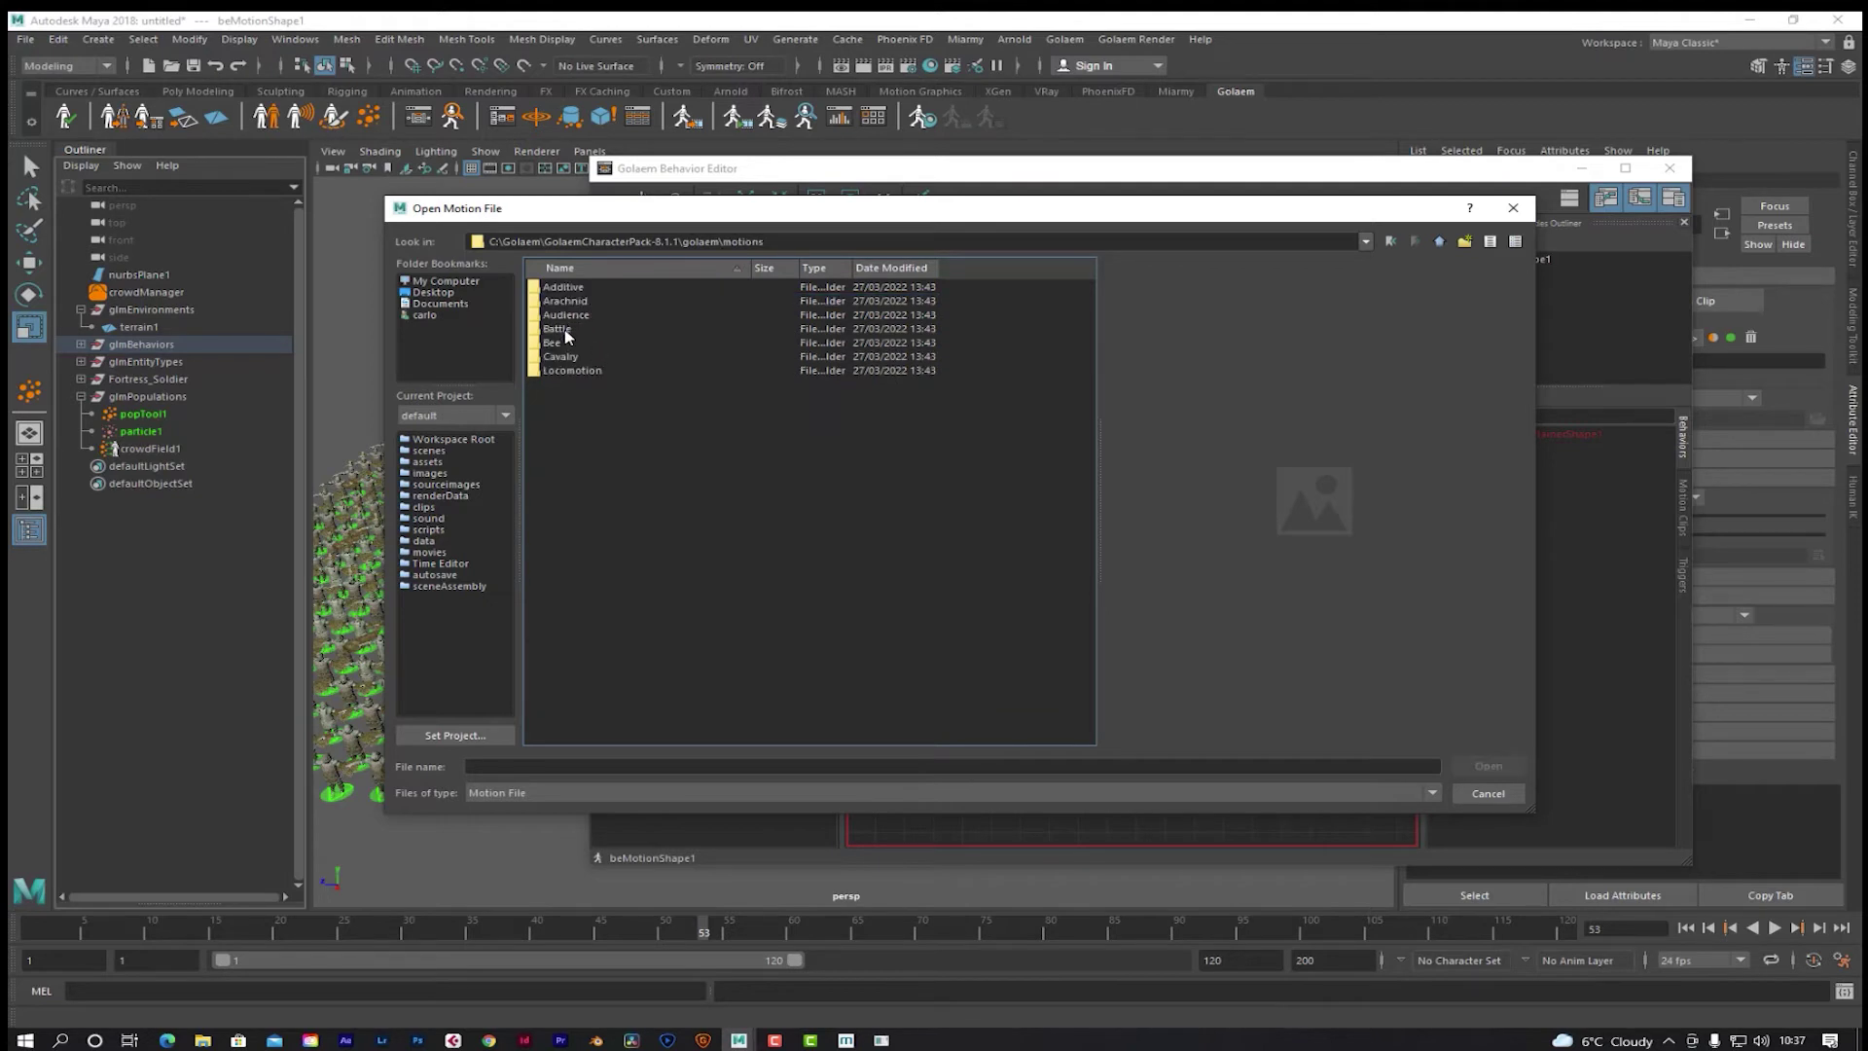
double_click(559, 330)
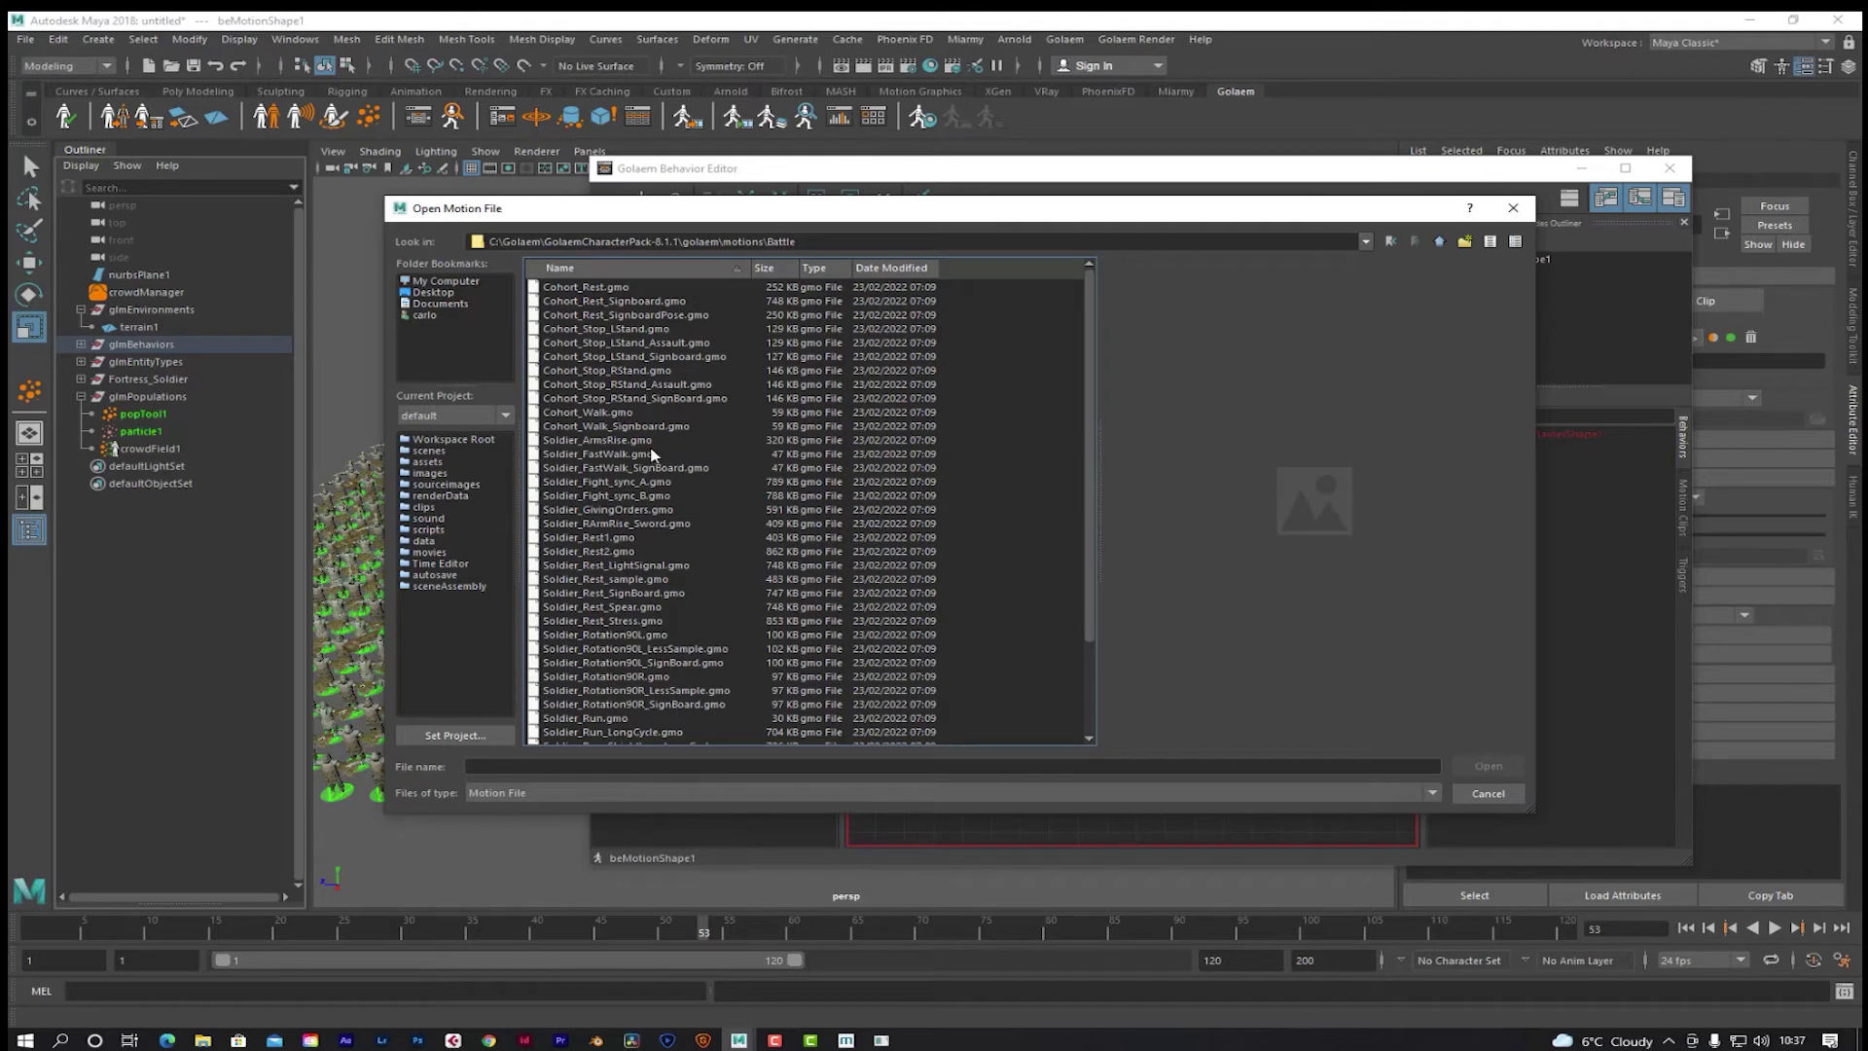
Step: Load Soldier_Fight_sync_A.gmo from the Battle folder as the Motion node's animation
scroll(637, 551, "down", 1)
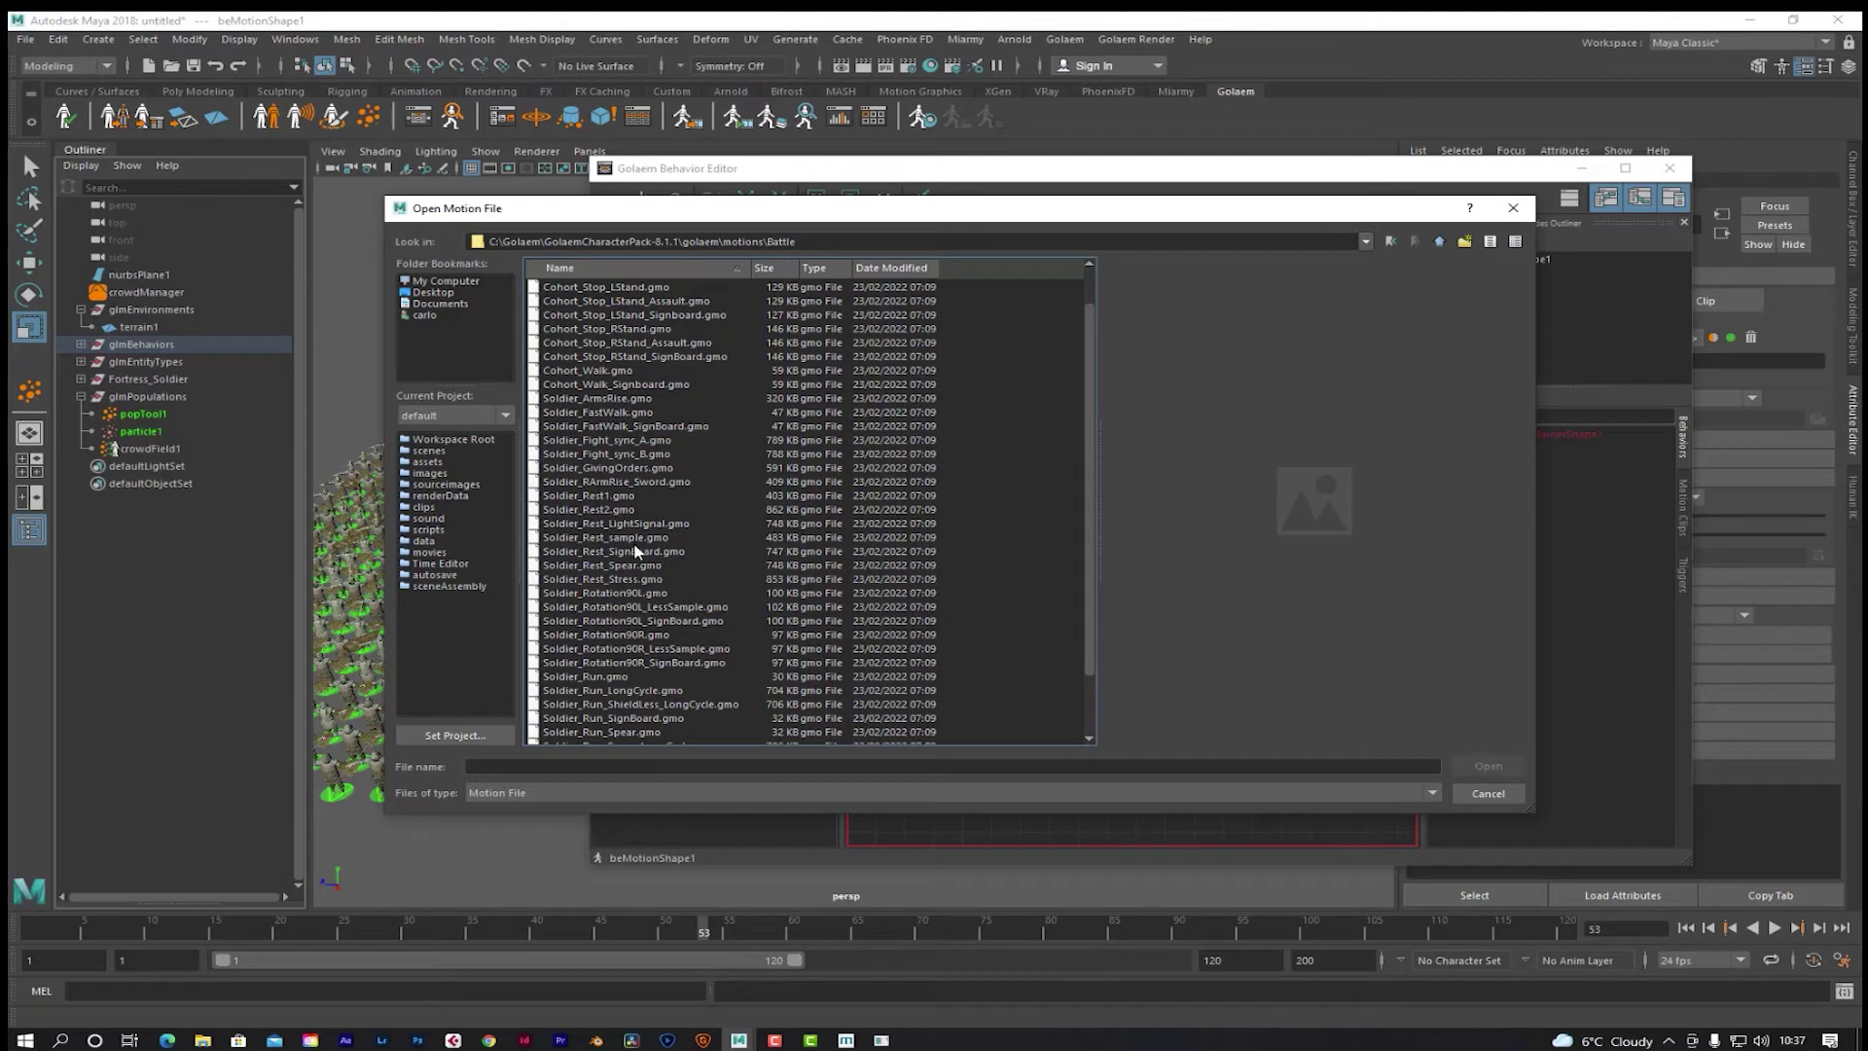
scroll(637, 550, "down", 1)
scroll(636, 550, "down", 1)
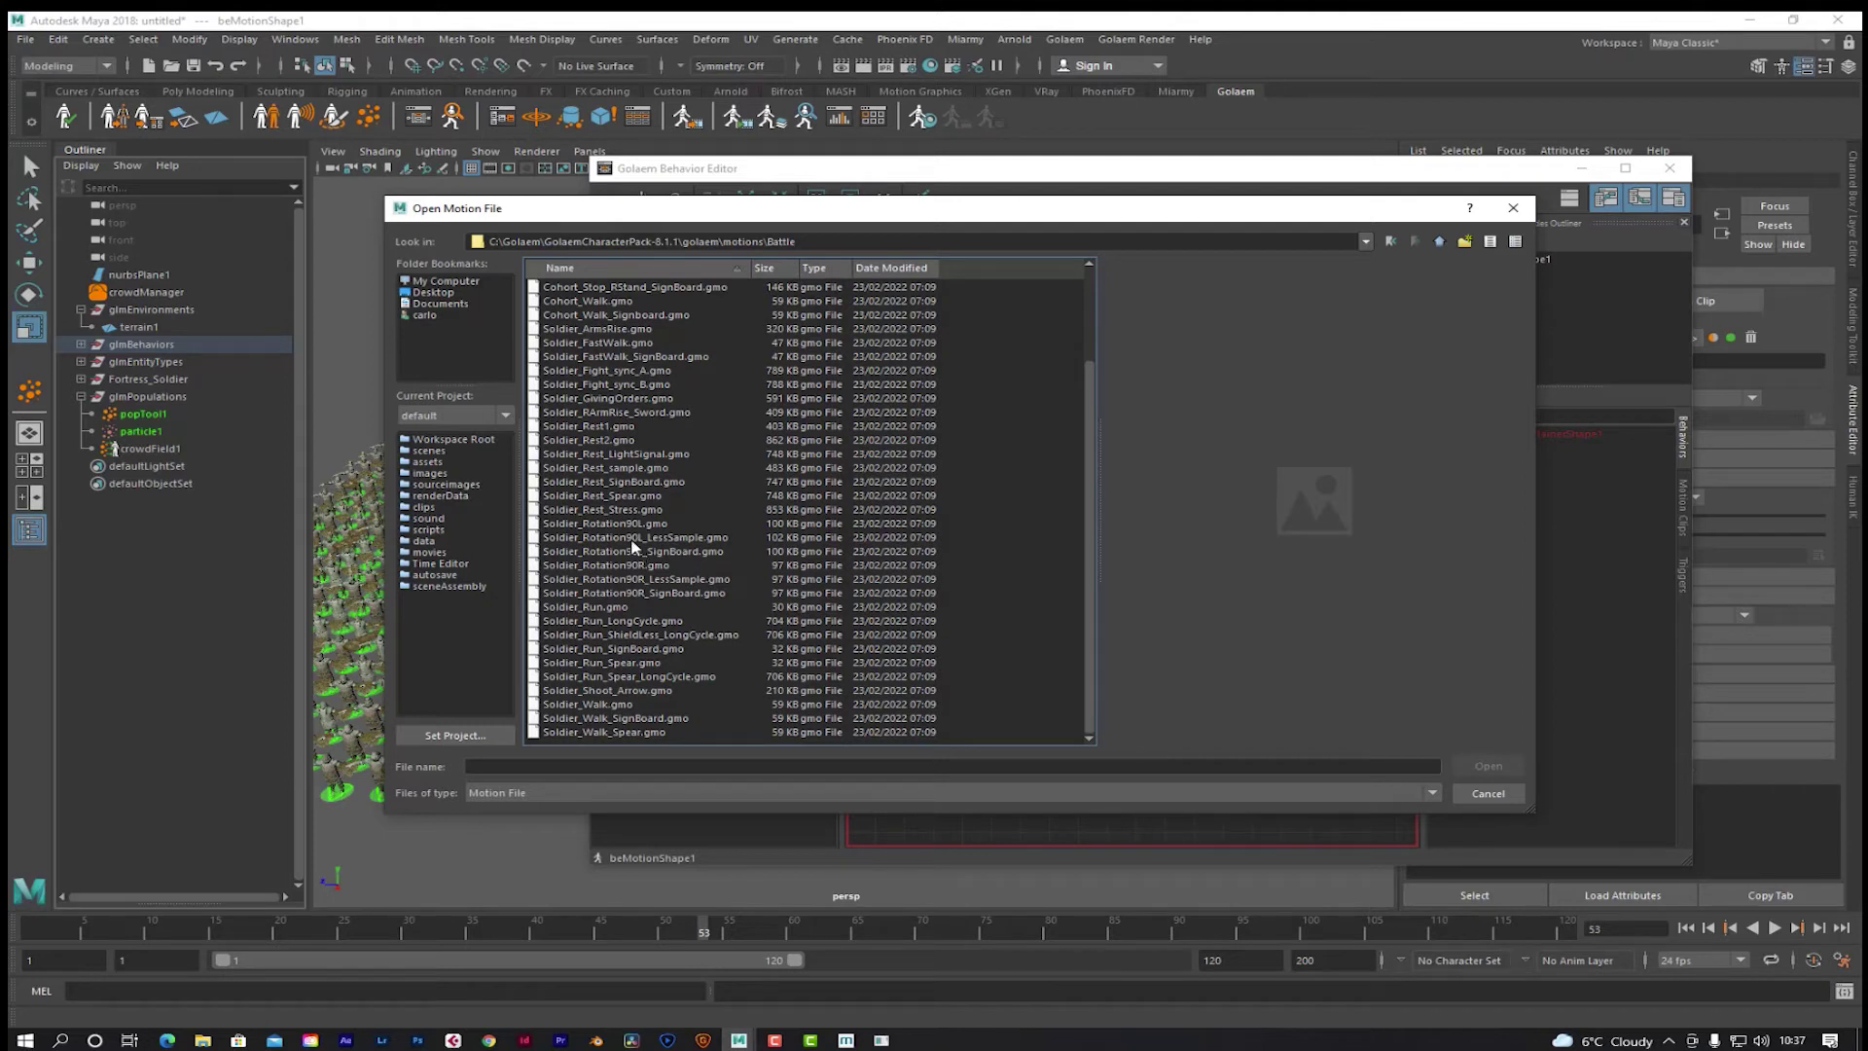
left_click(619, 511)
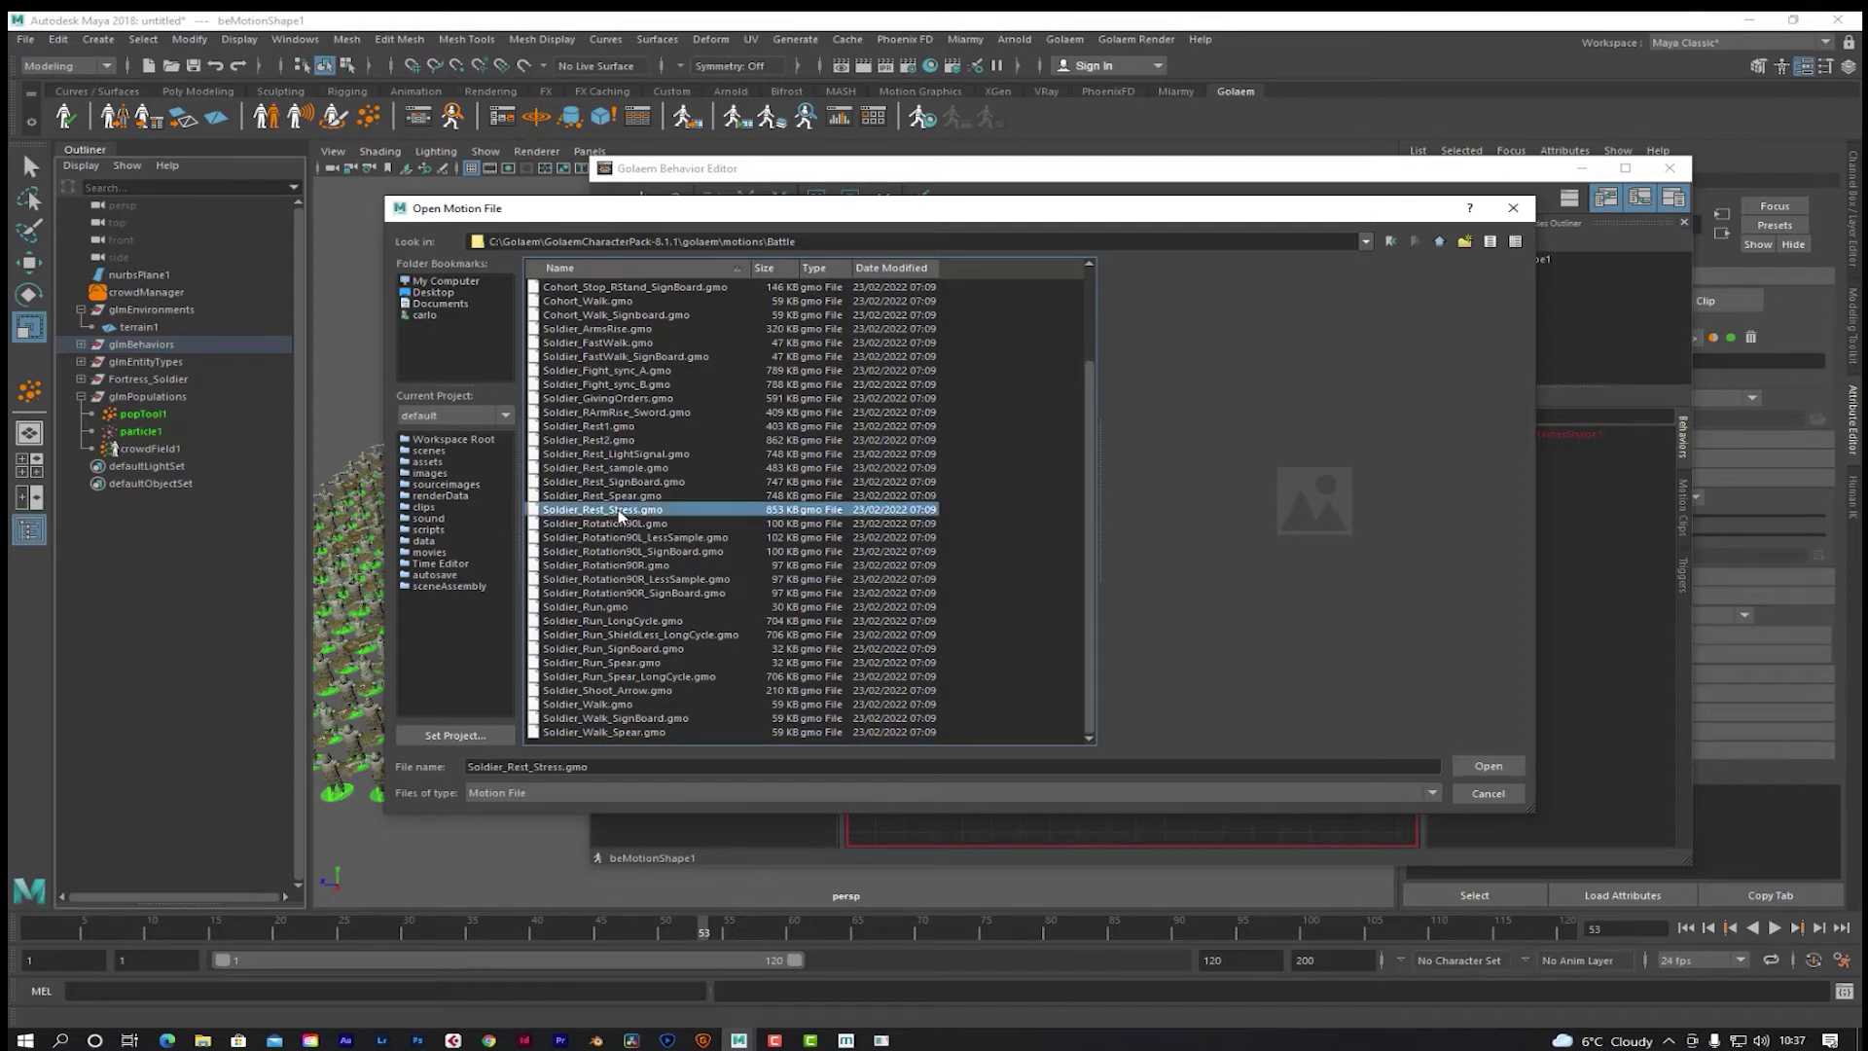
left_click(618, 371)
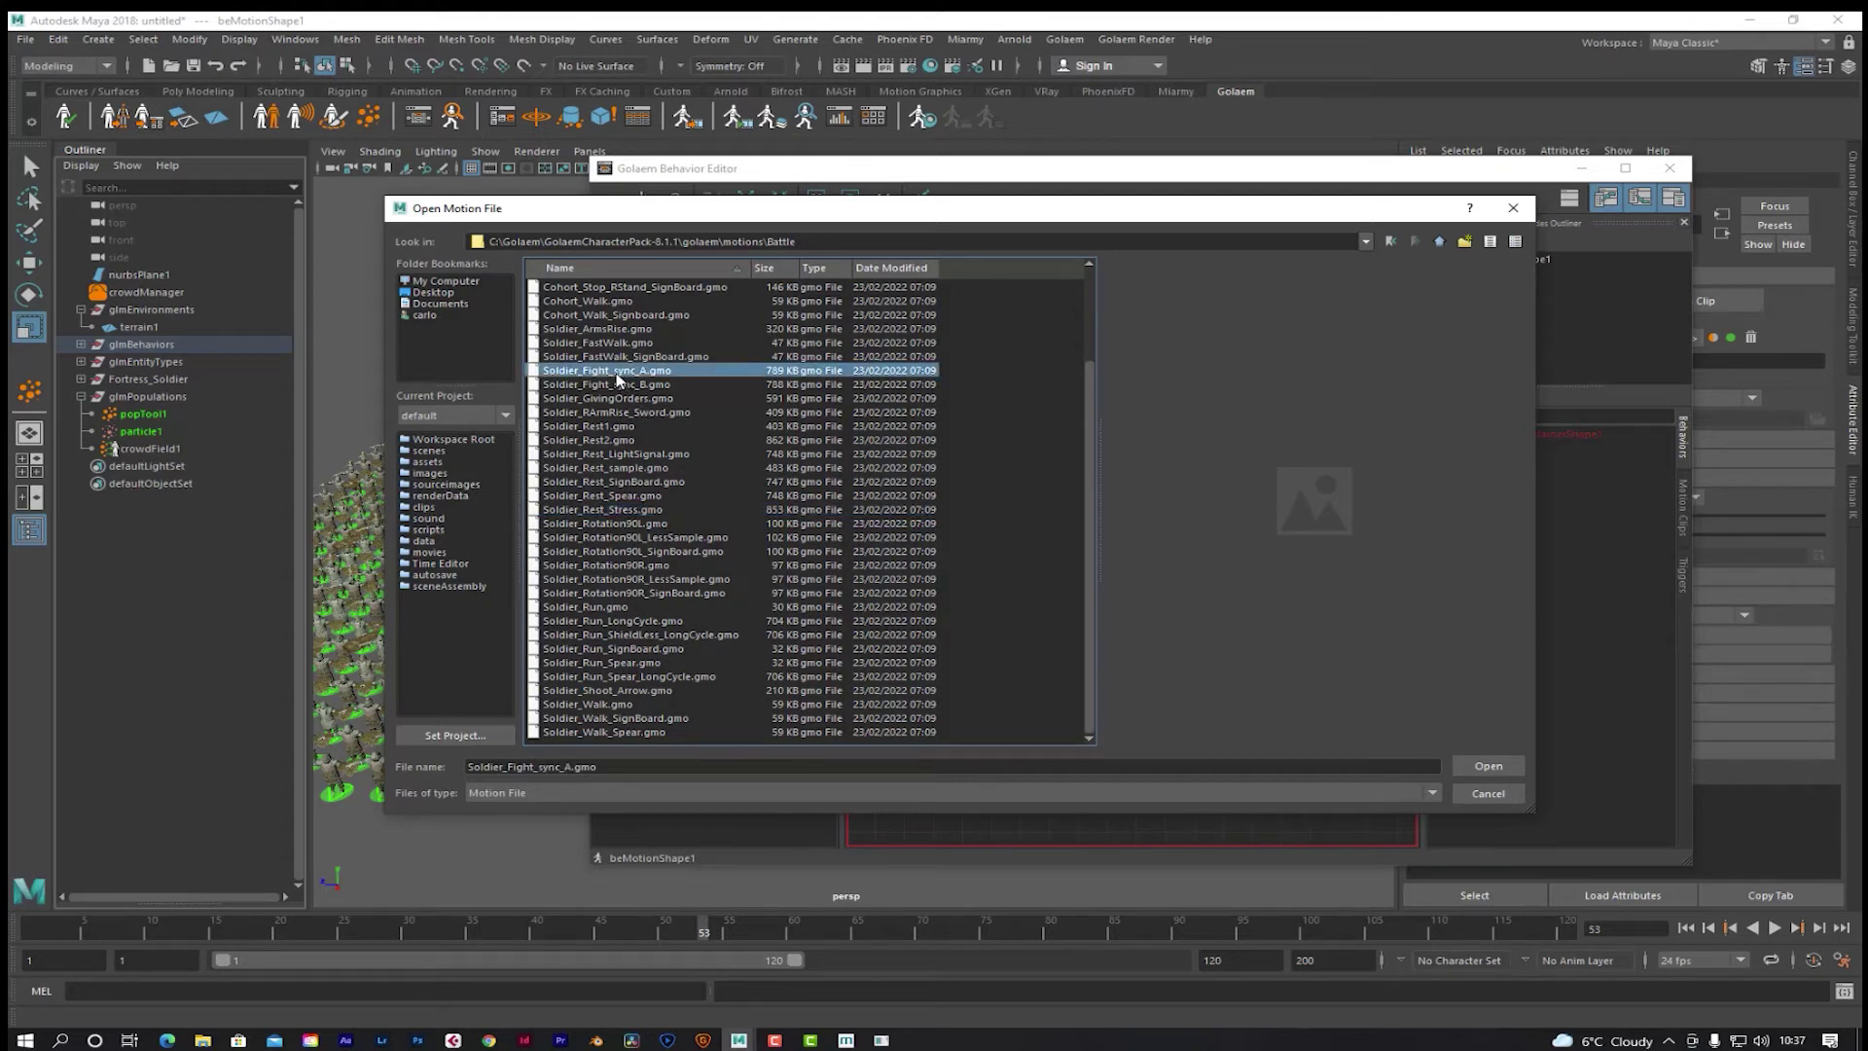
double_click(618, 374)
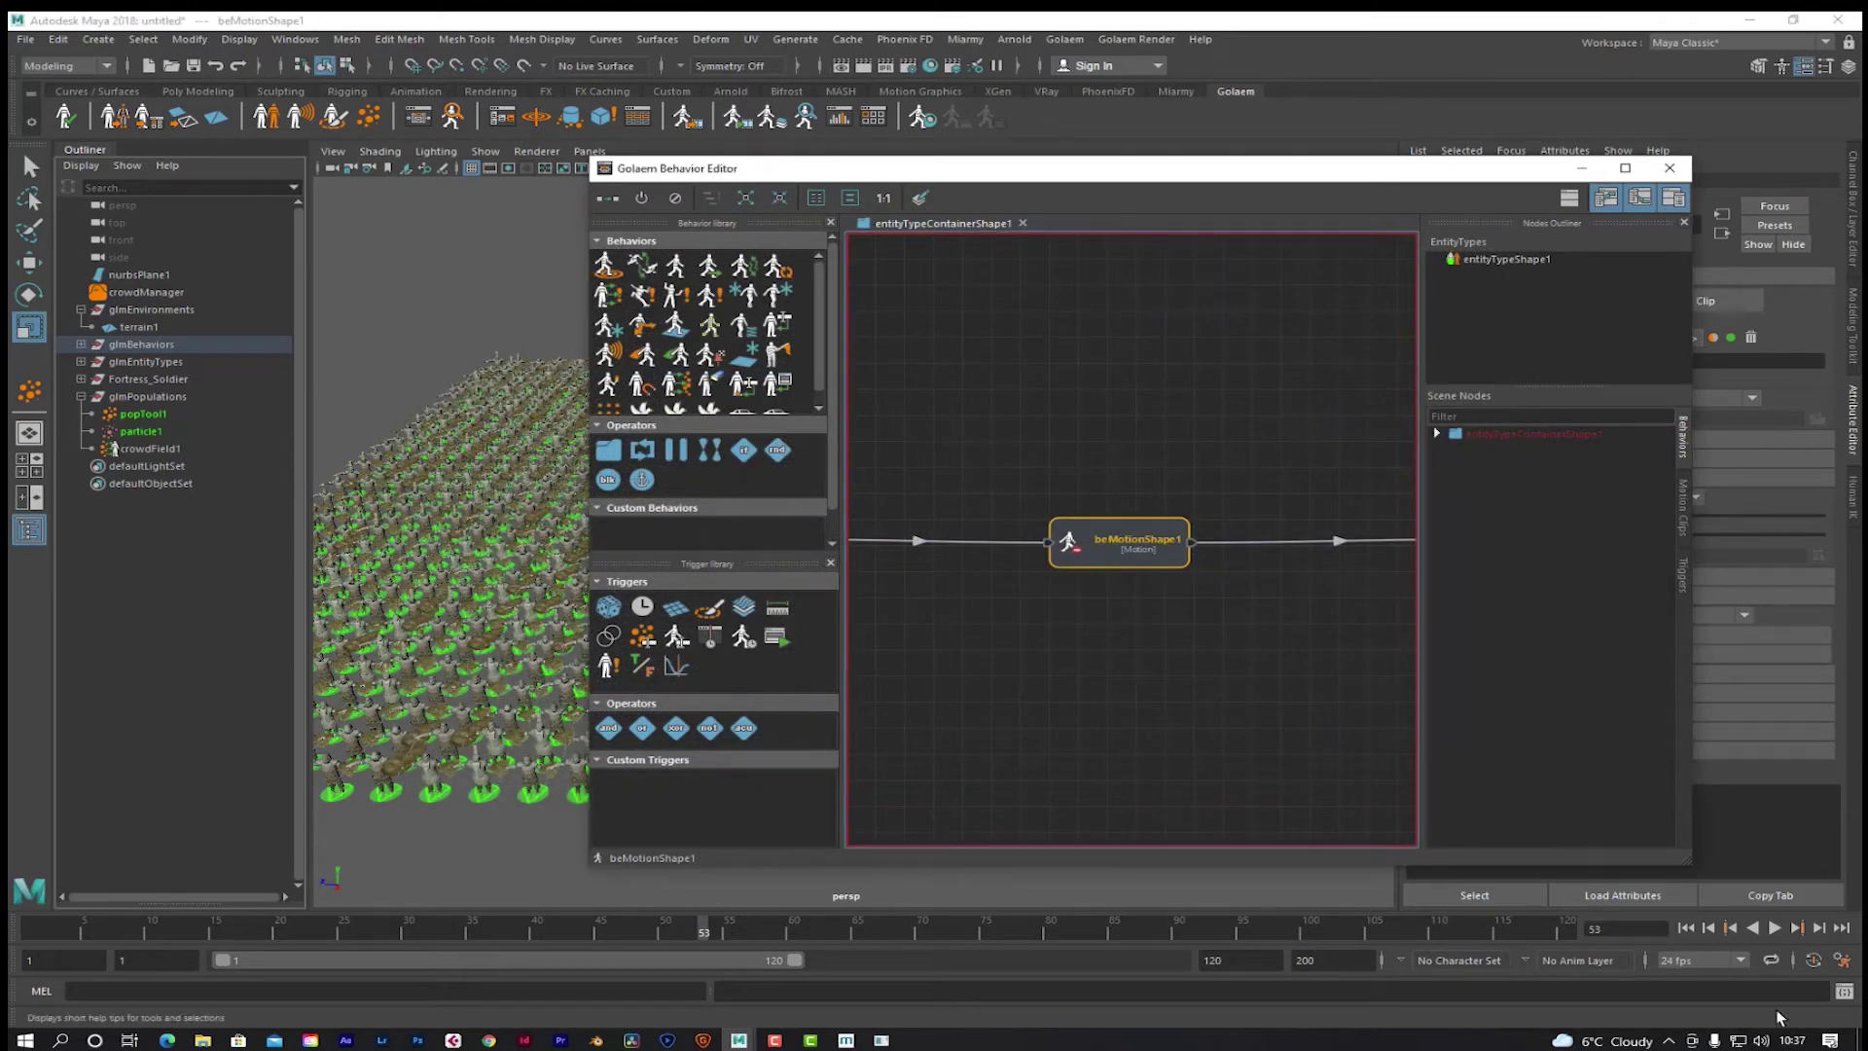
Step: Play the crowd simulation up to frame 103, clear the selection and minimize the Behavior Editor to expose the whole crowd
left_click(1774, 929)
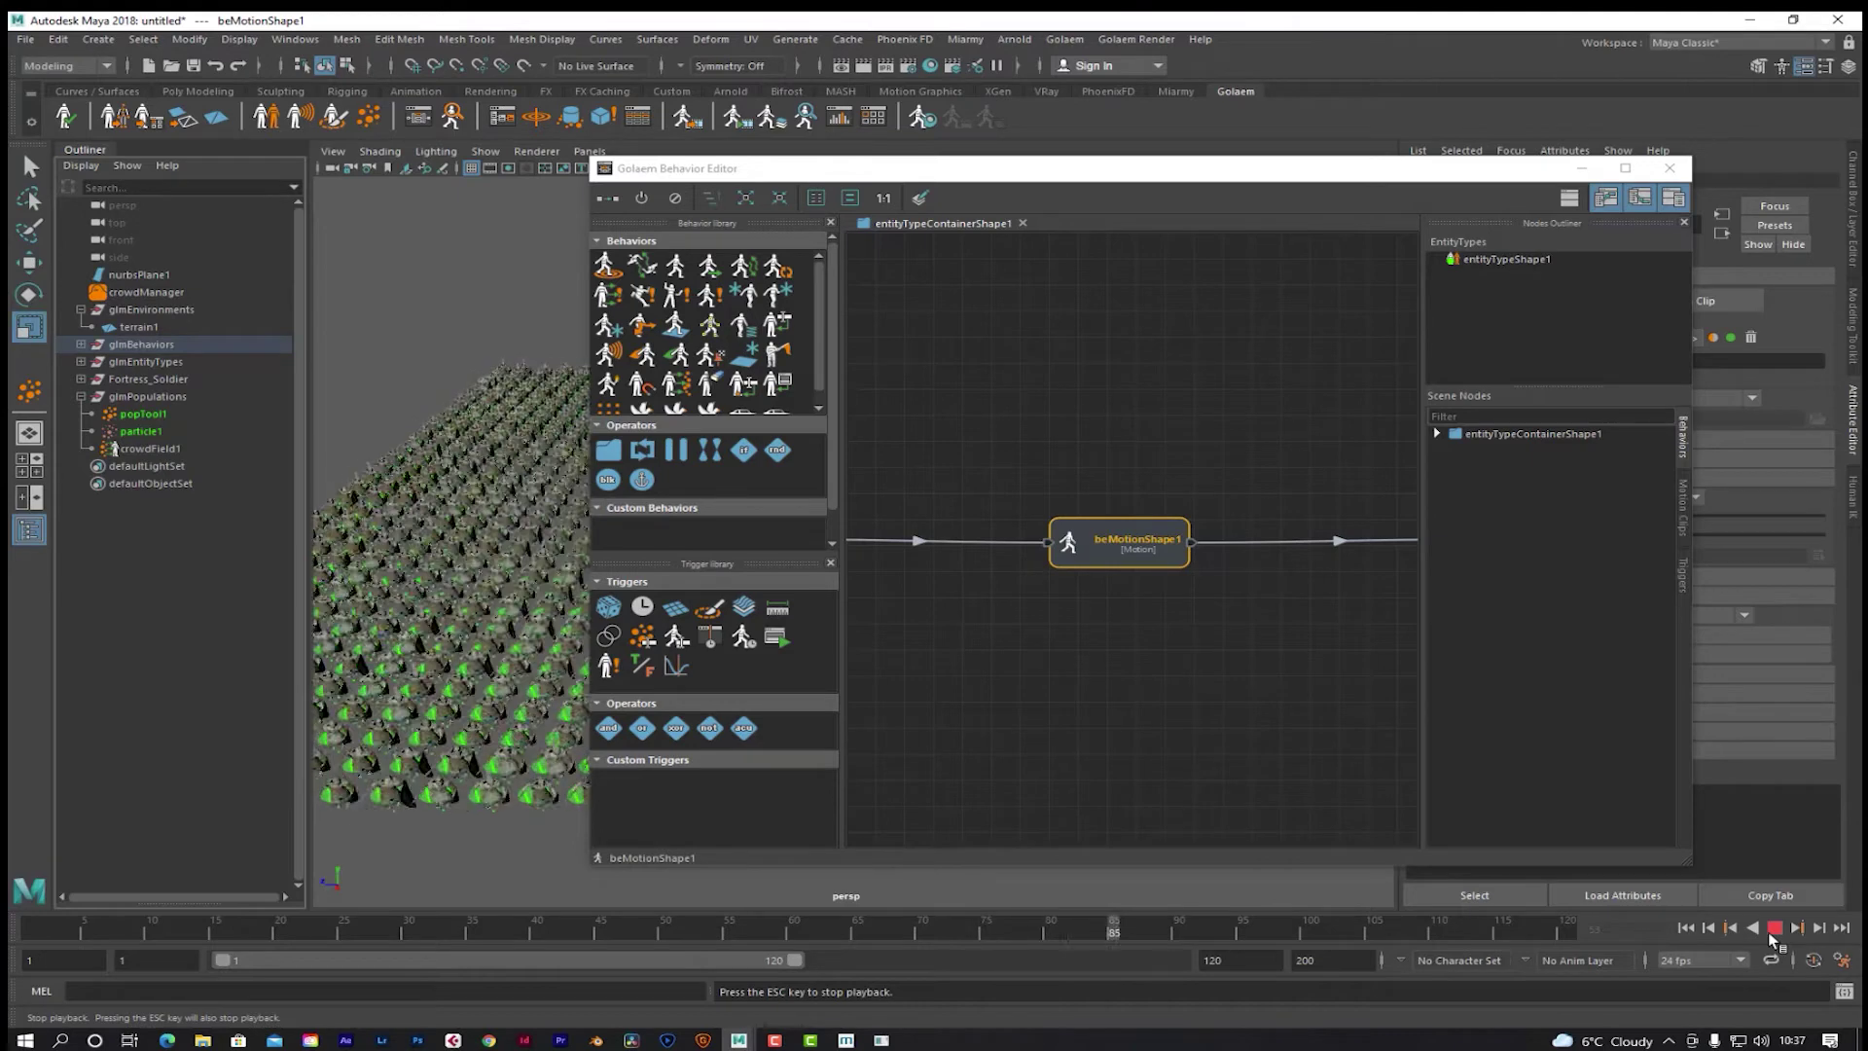
left_click(1772, 929)
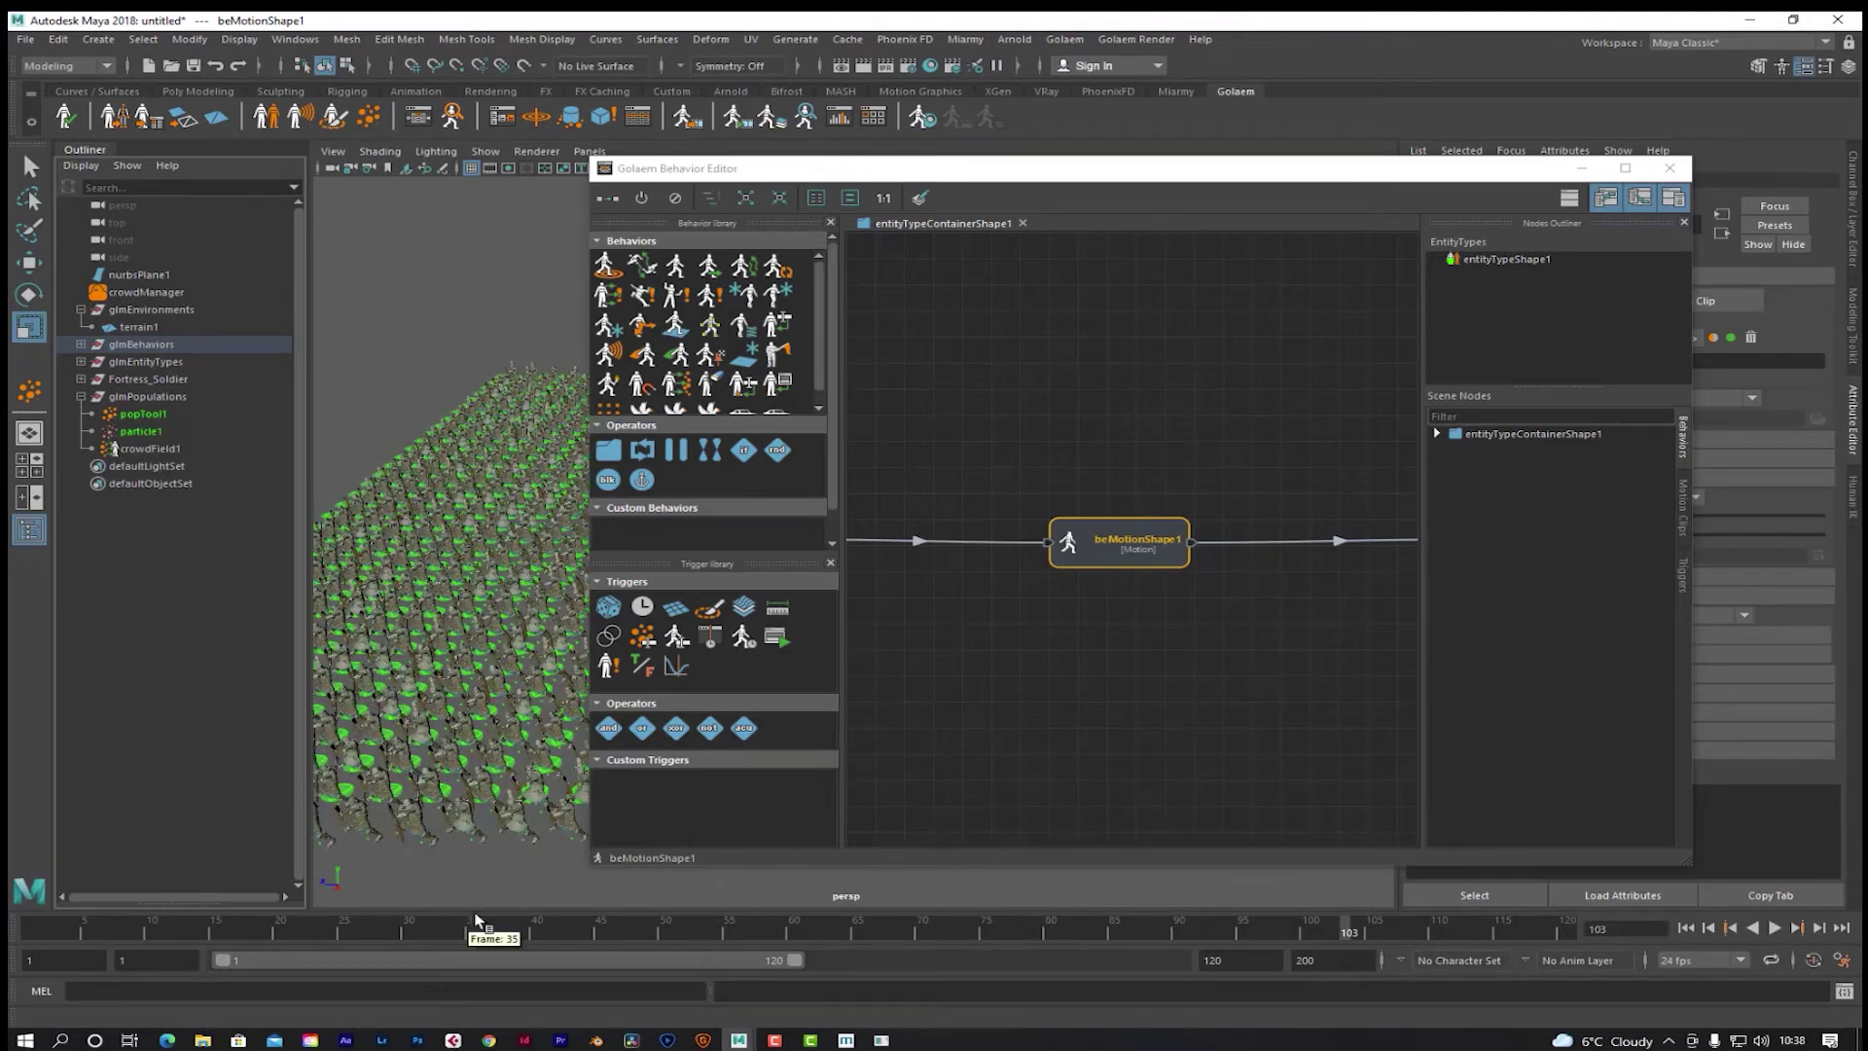
left_click(488, 858)
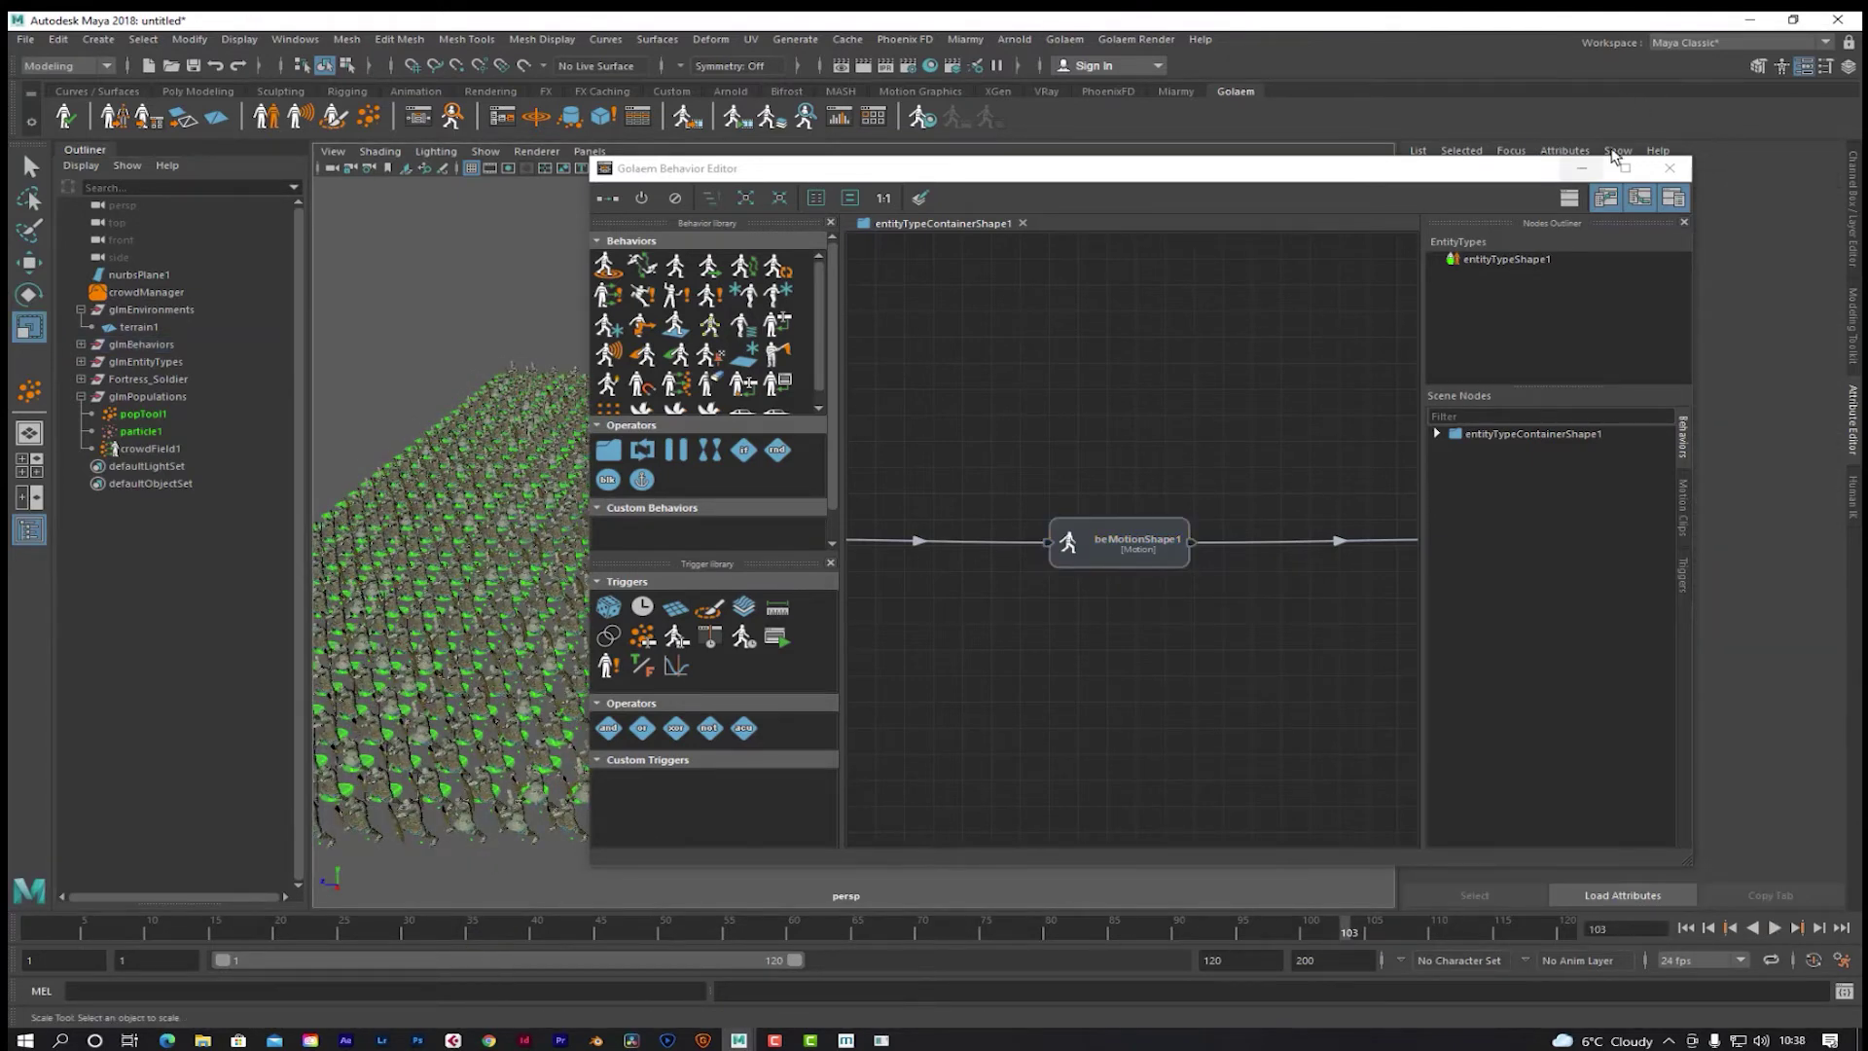
left_click(1581, 168)
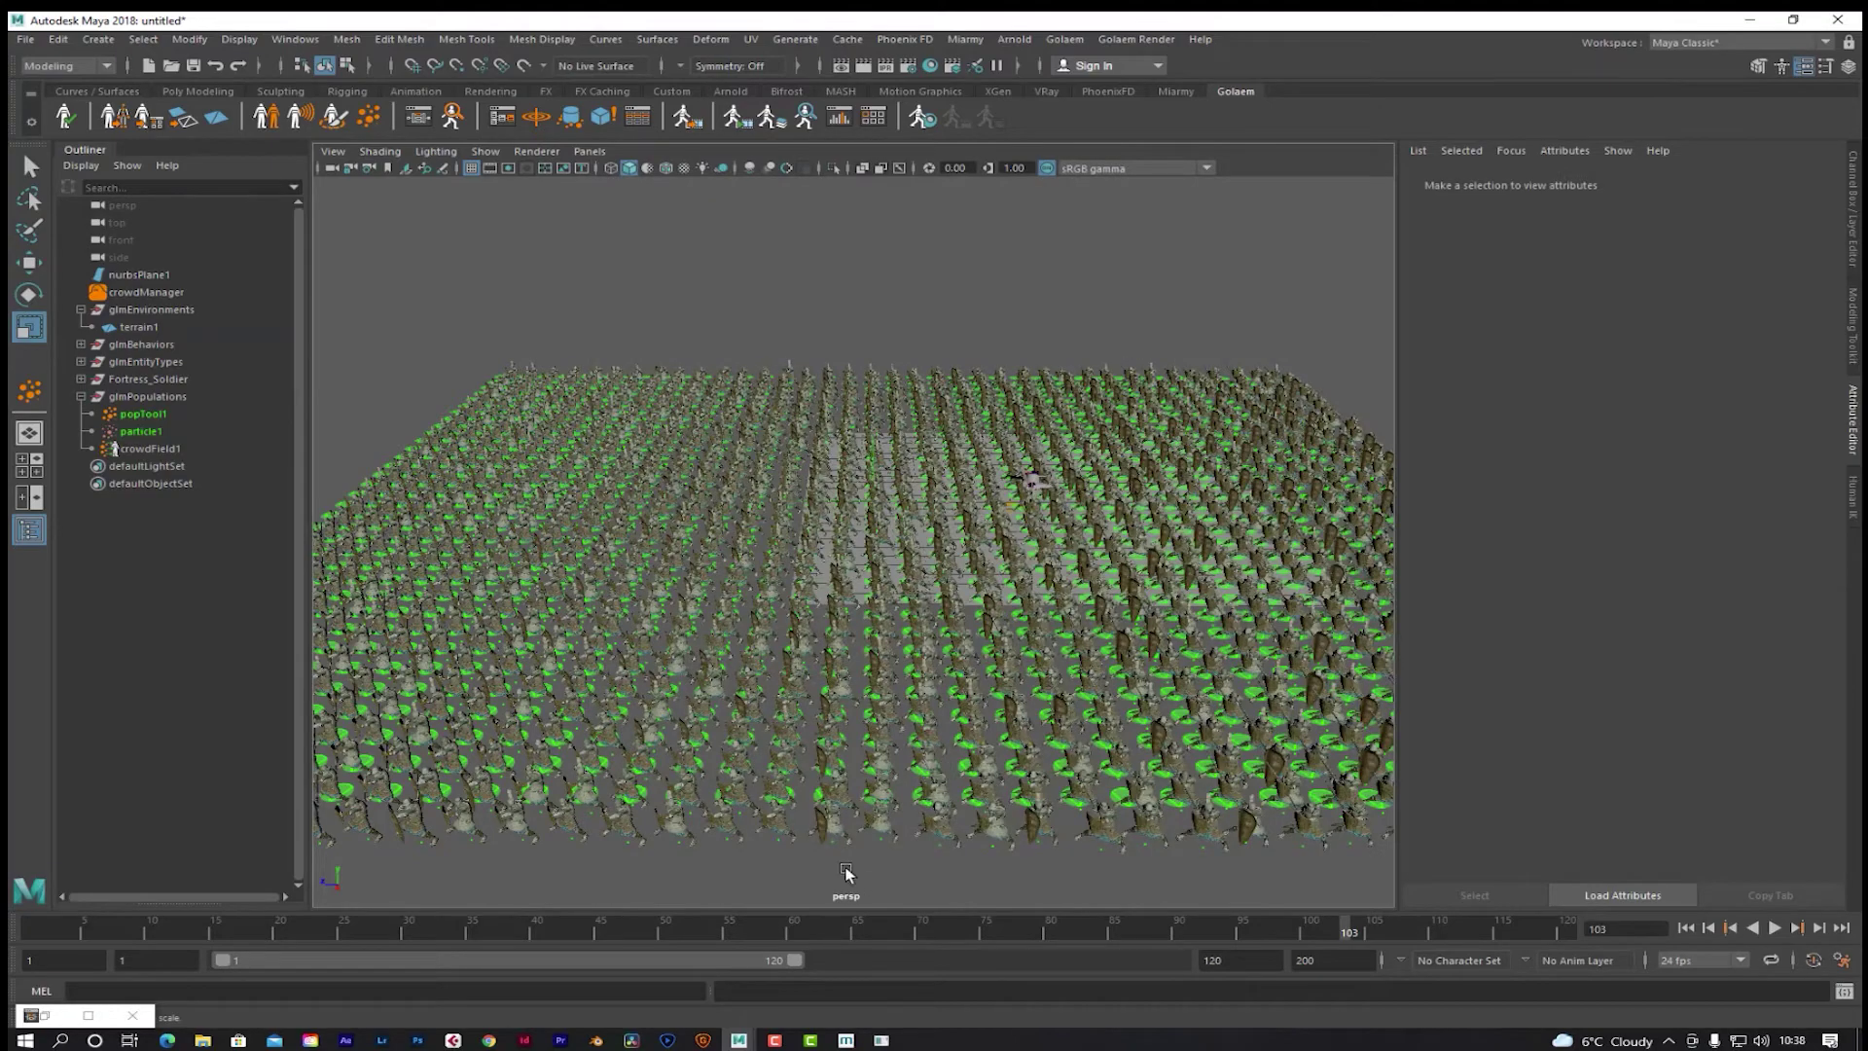
Step: Scrub to frame 74, examine the fighting soldiers up close, and play the simulation again before stopping at frame 52
mouse_move(598, 915)
left_mouse_down()
mouse_move(574, 919)
mouse_move(973, 919)
left_mouse_up()
scroll(888, 742, "down", 3)
scroll(895, 736, "up", 6)
scroll(895, 729, "up", 4)
scroll(847, 715, "up", 3)
scroll(837, 706, "up", 5)
scroll(836, 699, "down", 4)
scroll(844, 697, "up", 6)
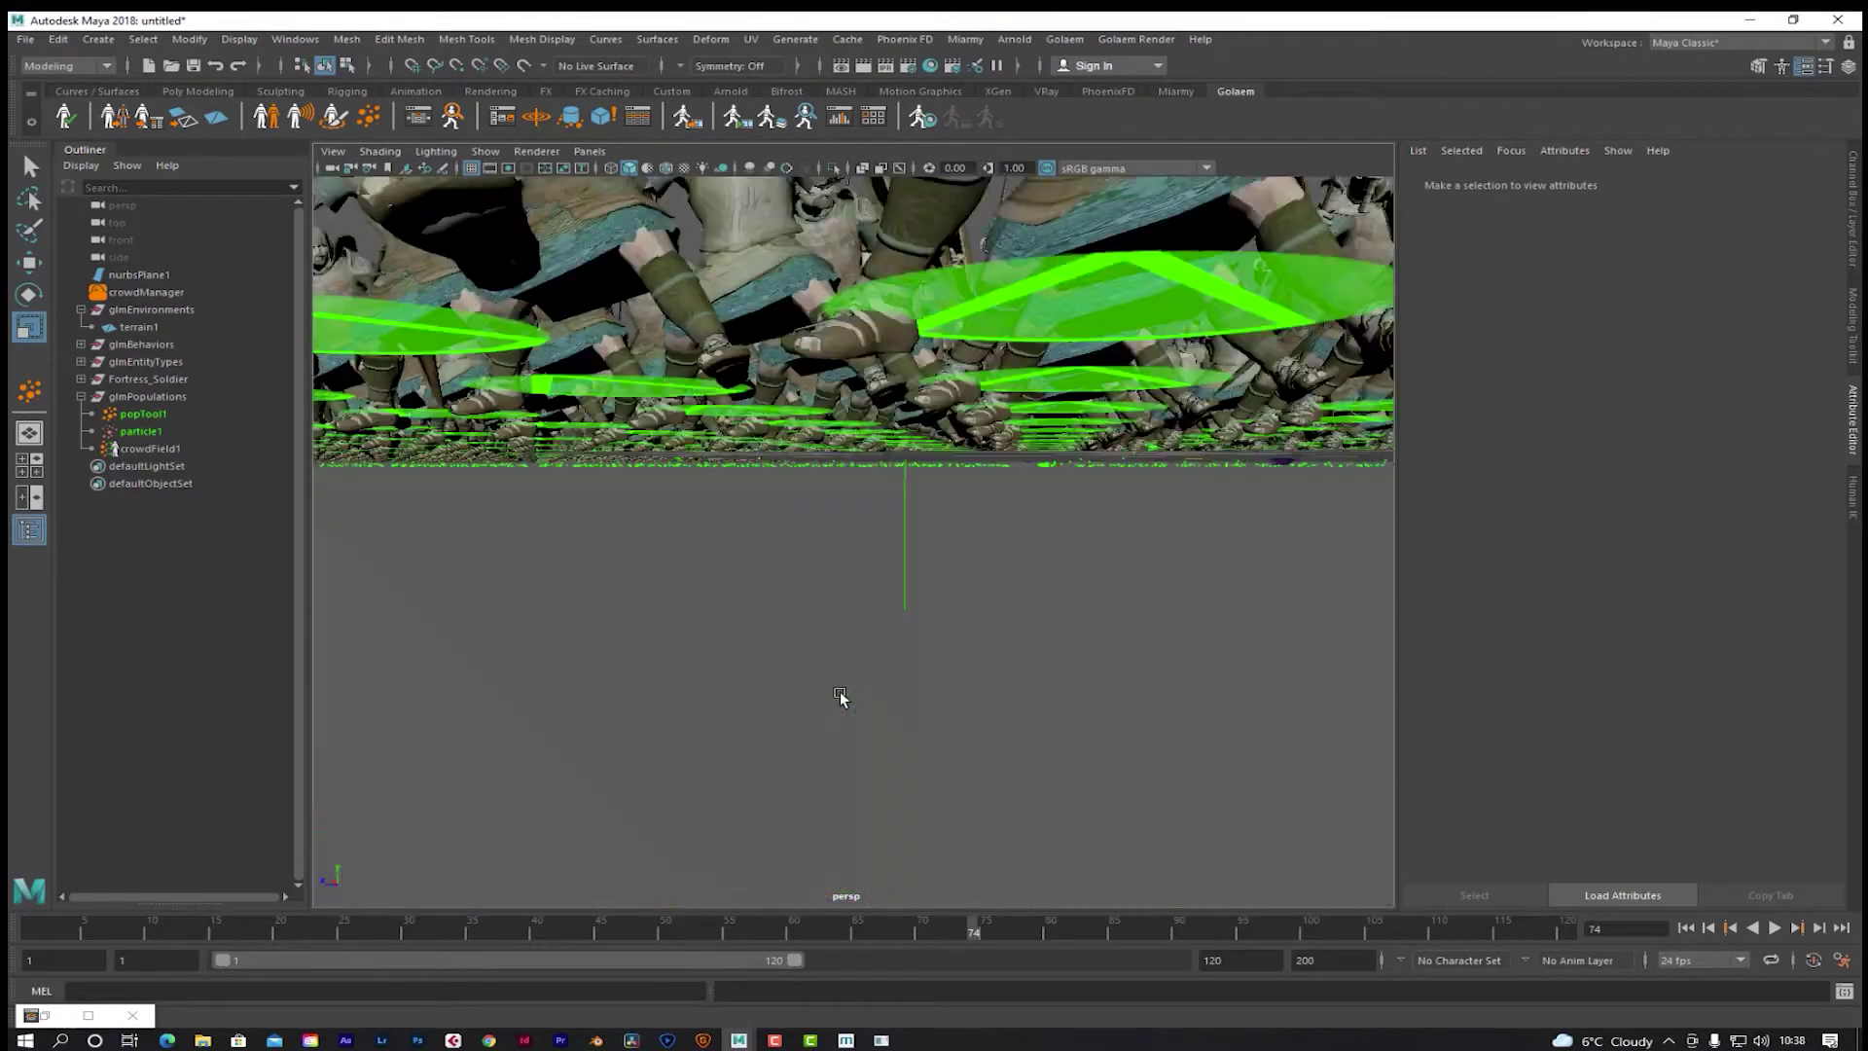
key("super")
scroll(840, 695, "down", 5)
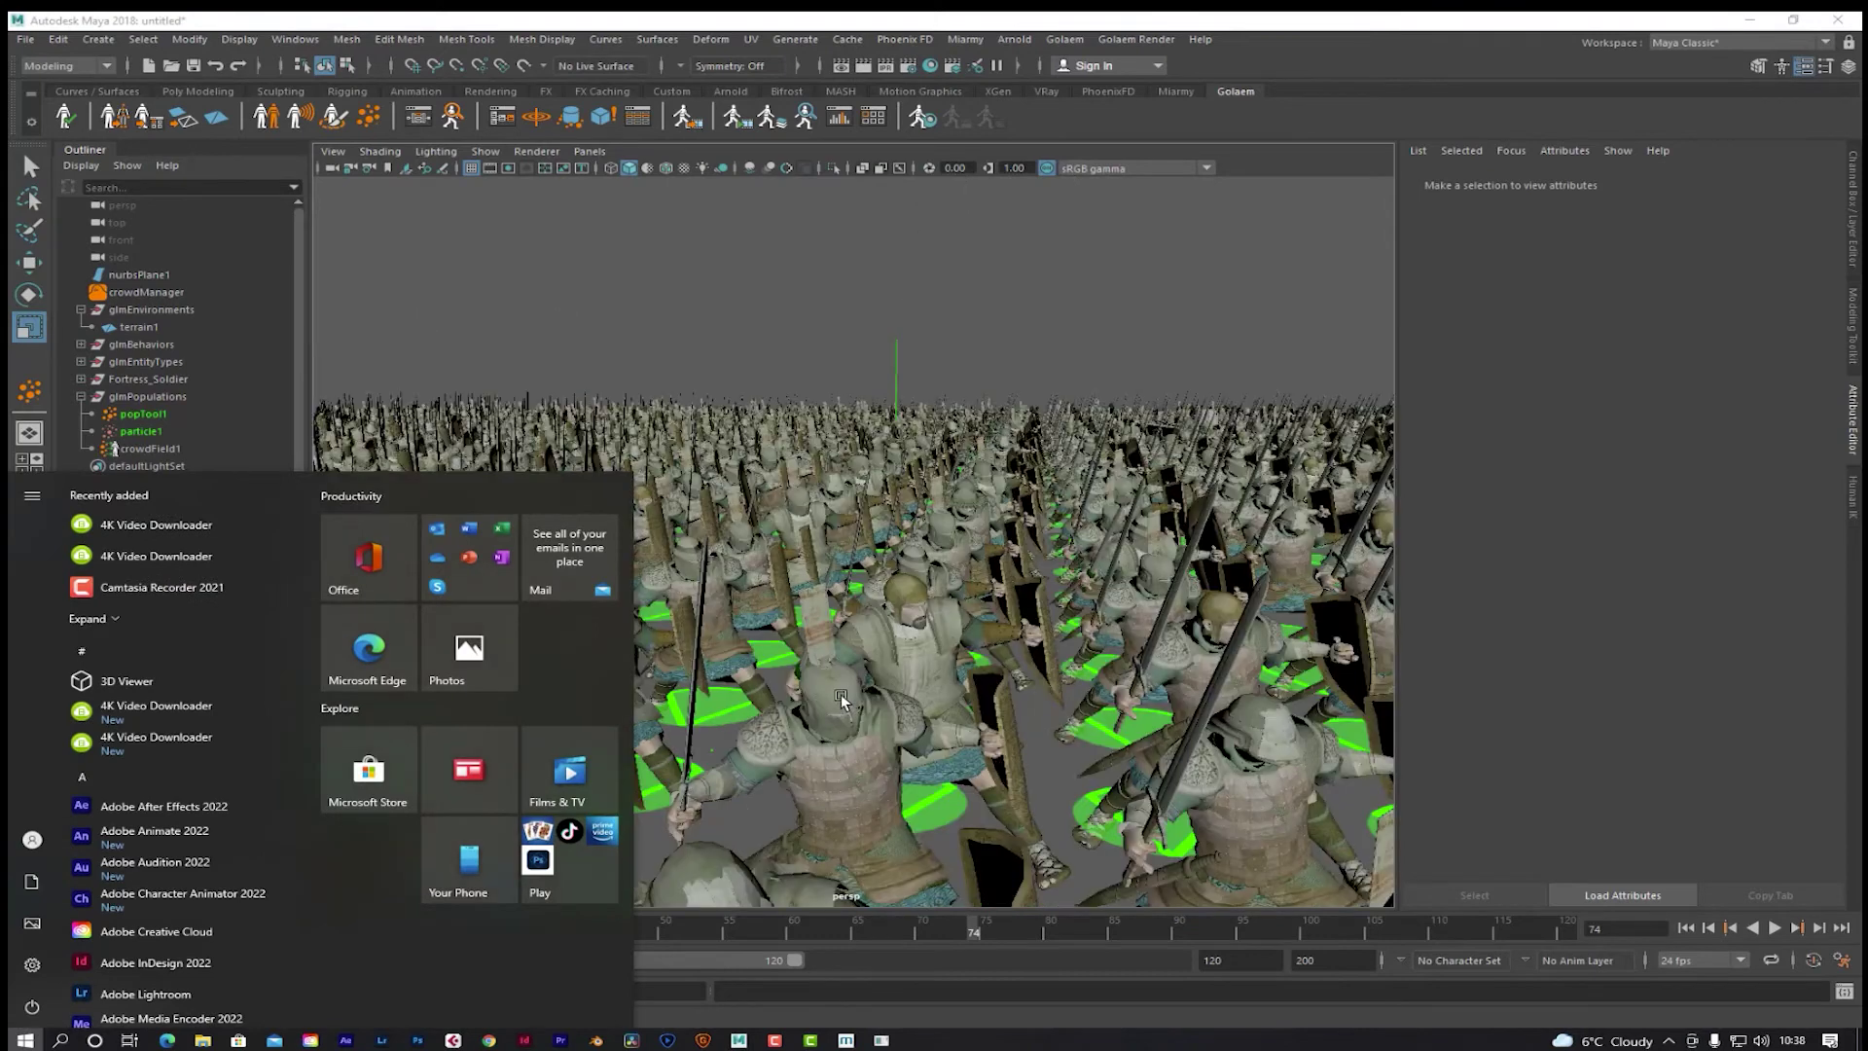
left_click(698, 408)
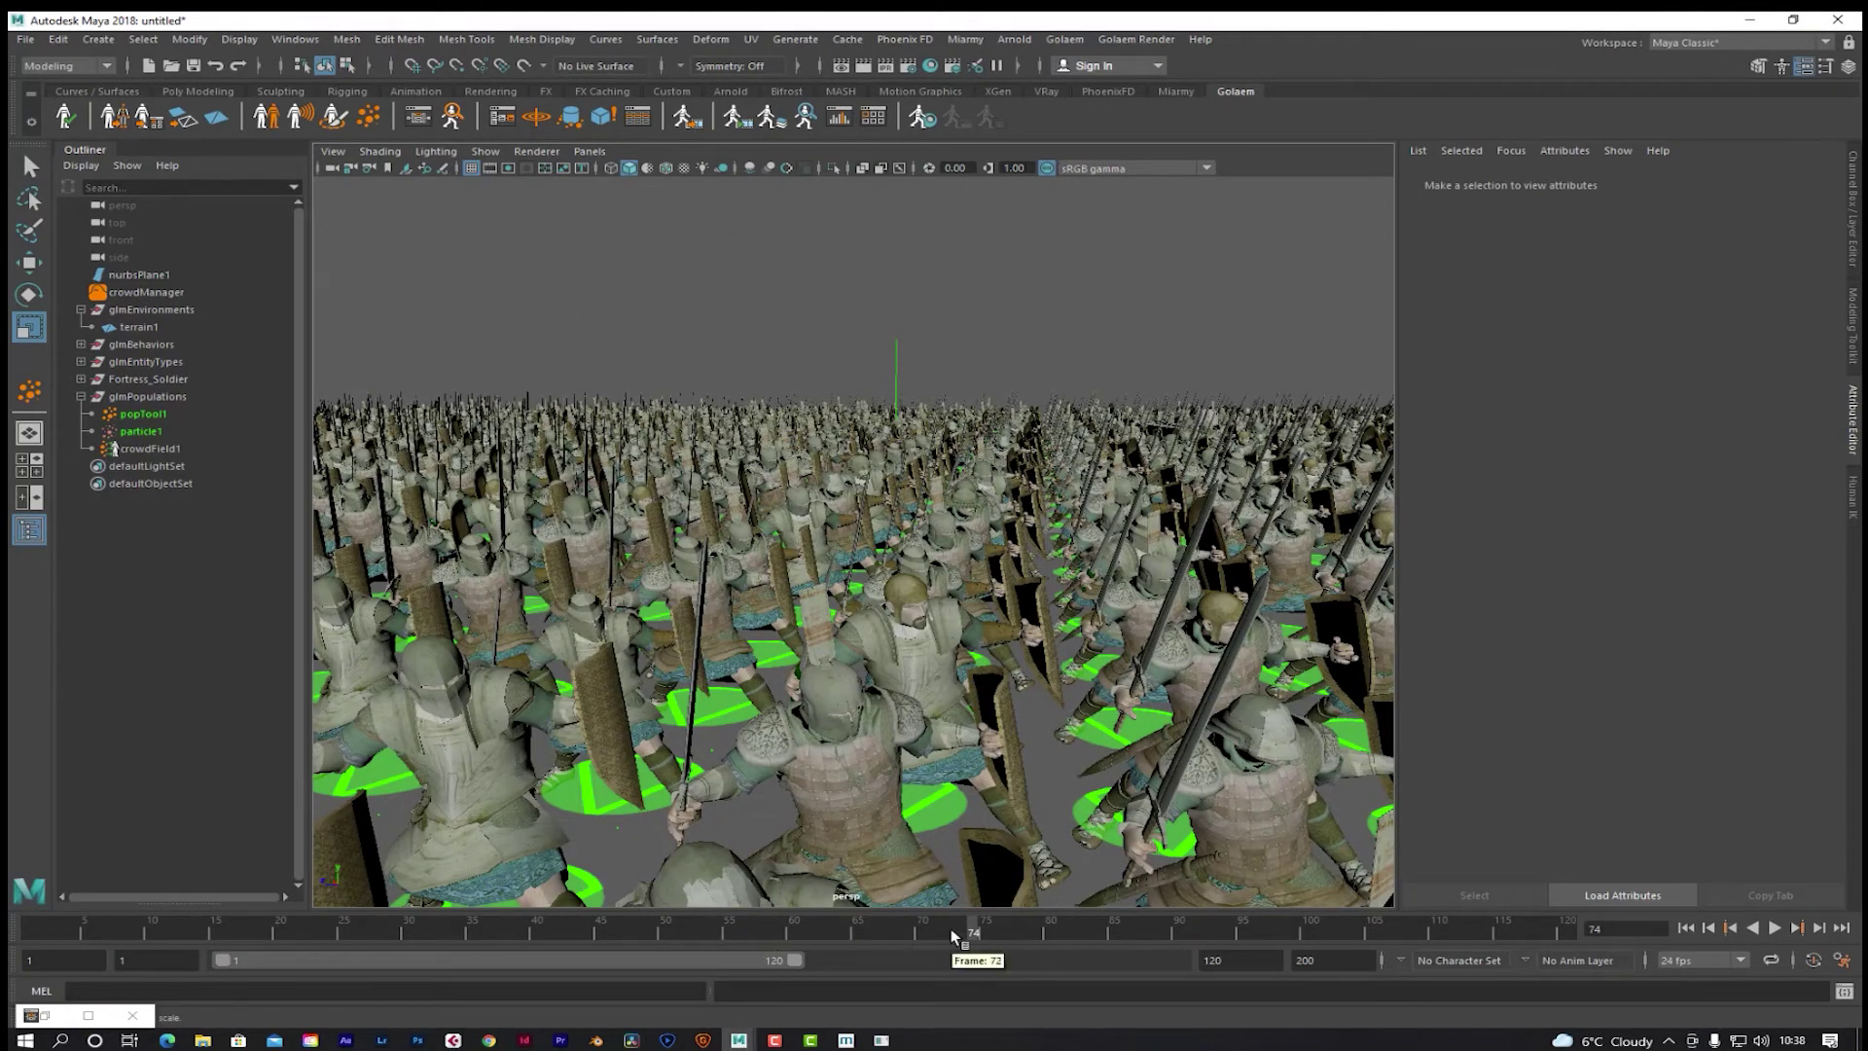
key("alt+v")
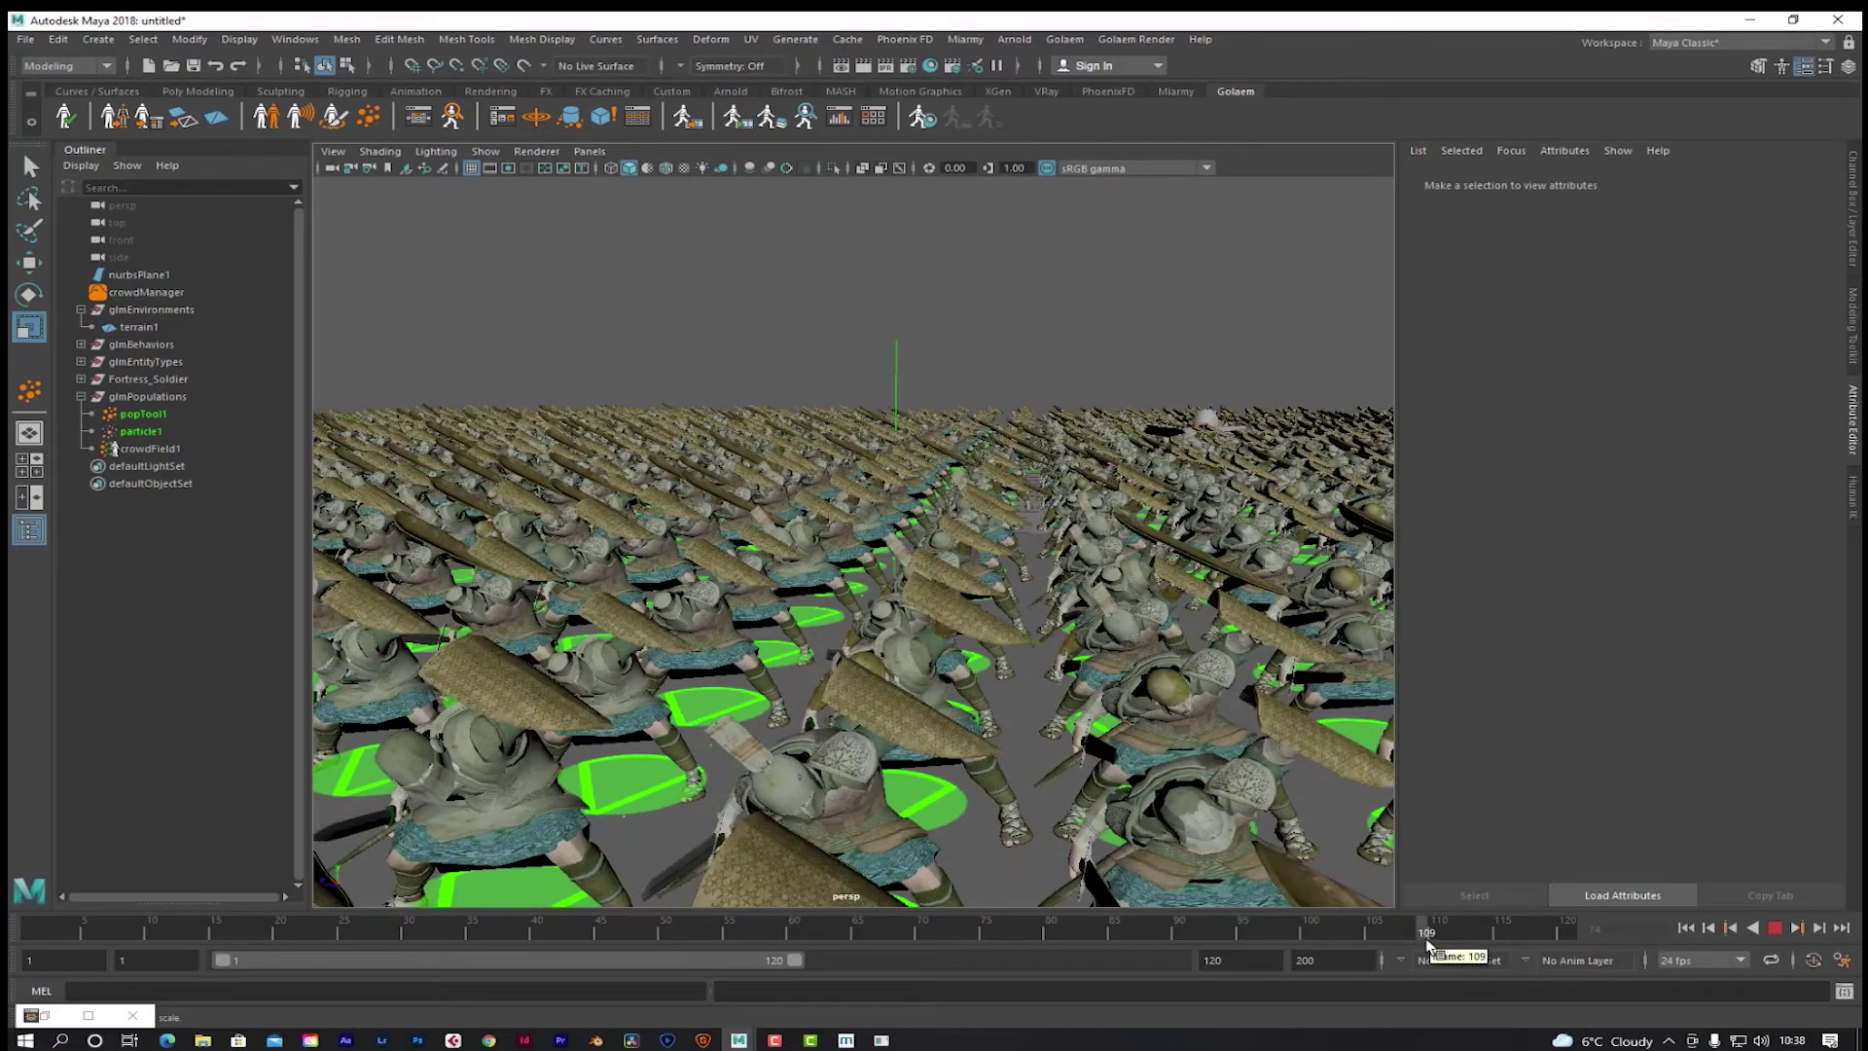
left_click(689, 930)
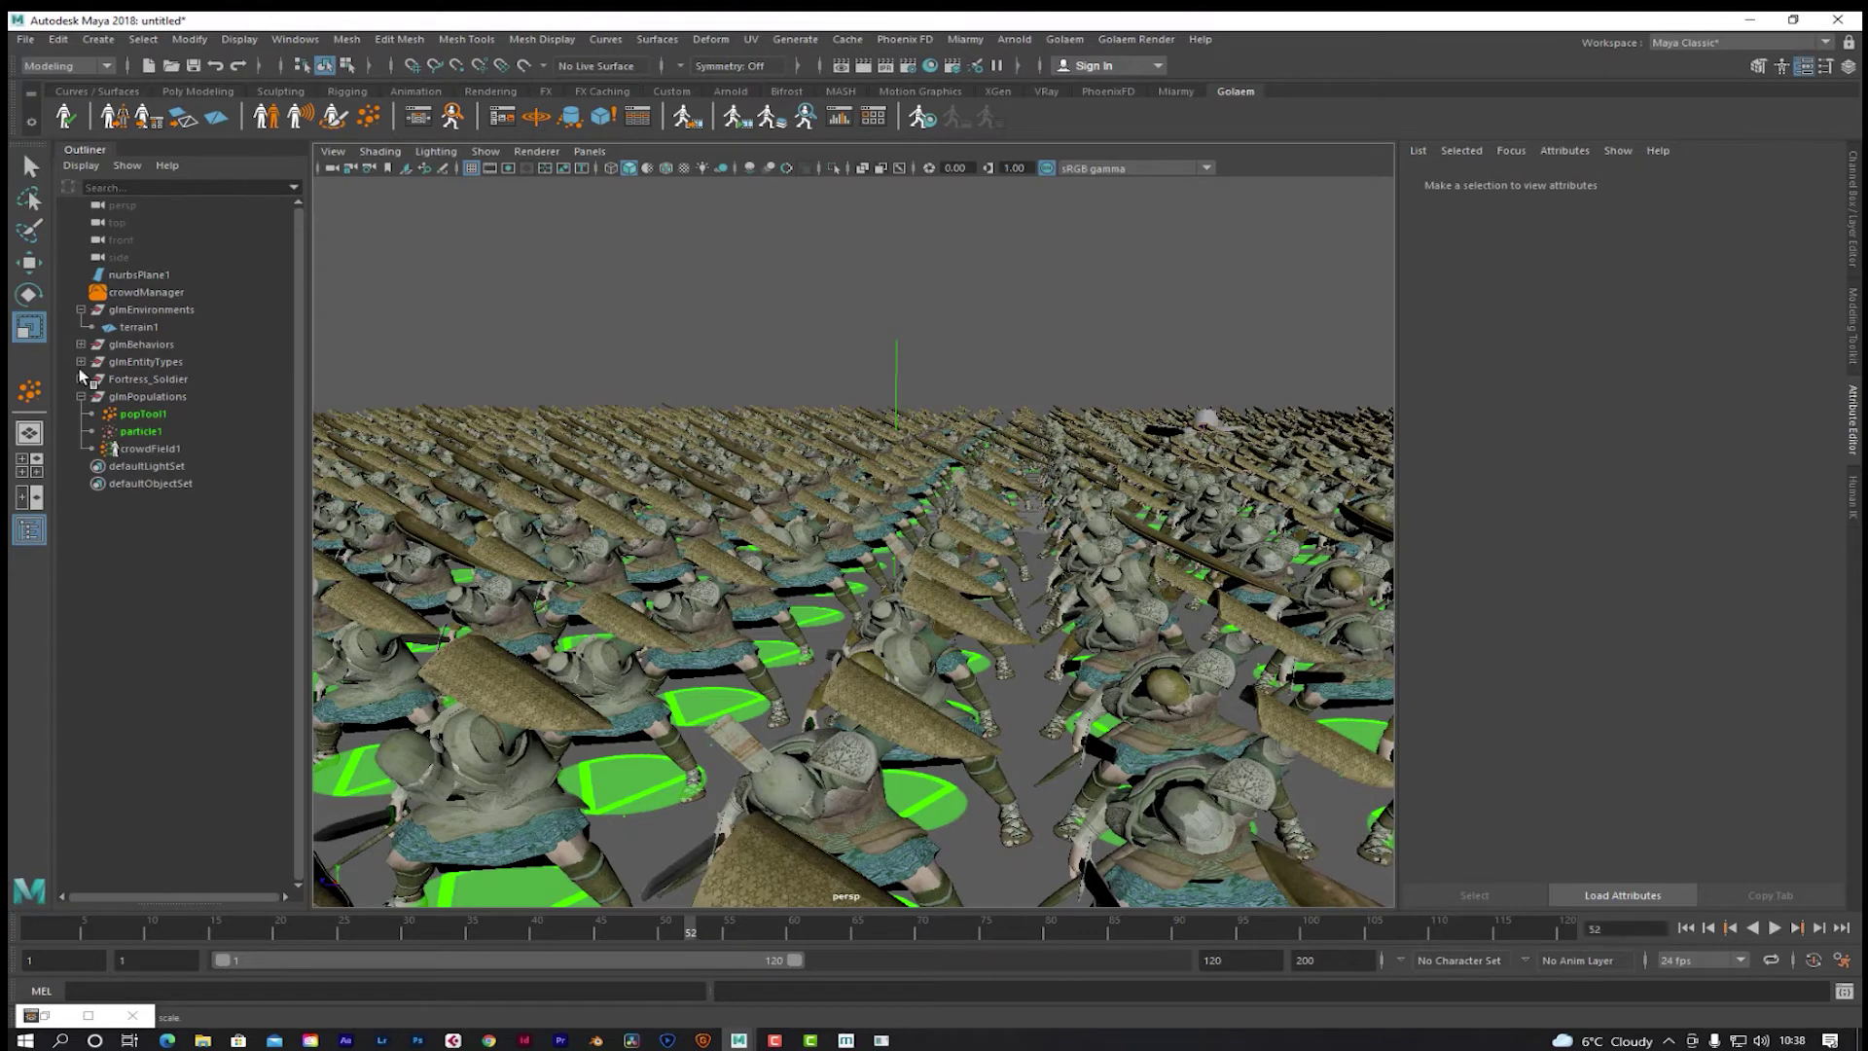
Step: Select popTool1, restore the Behavior Editor to its smaller window and add a second Motion behavior above the first one
left_click(143, 413)
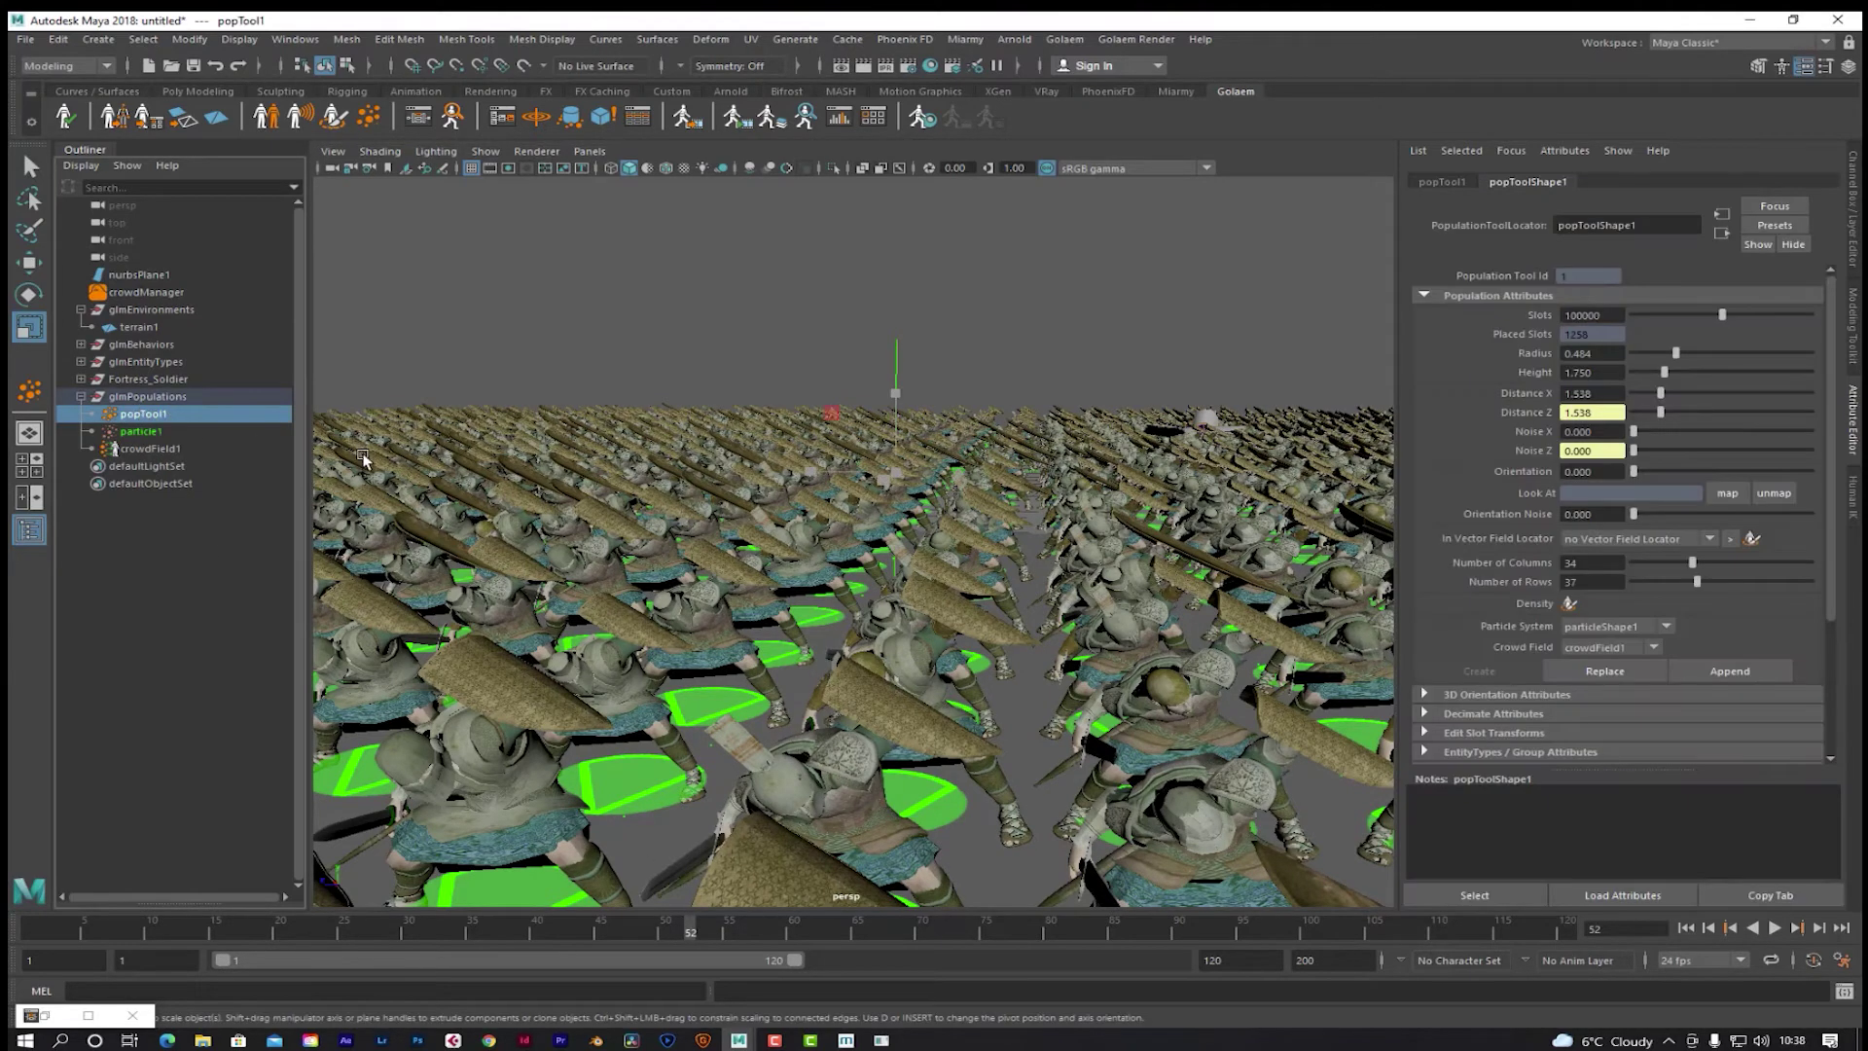
left_click(86, 1022)
left_click(899, 564)
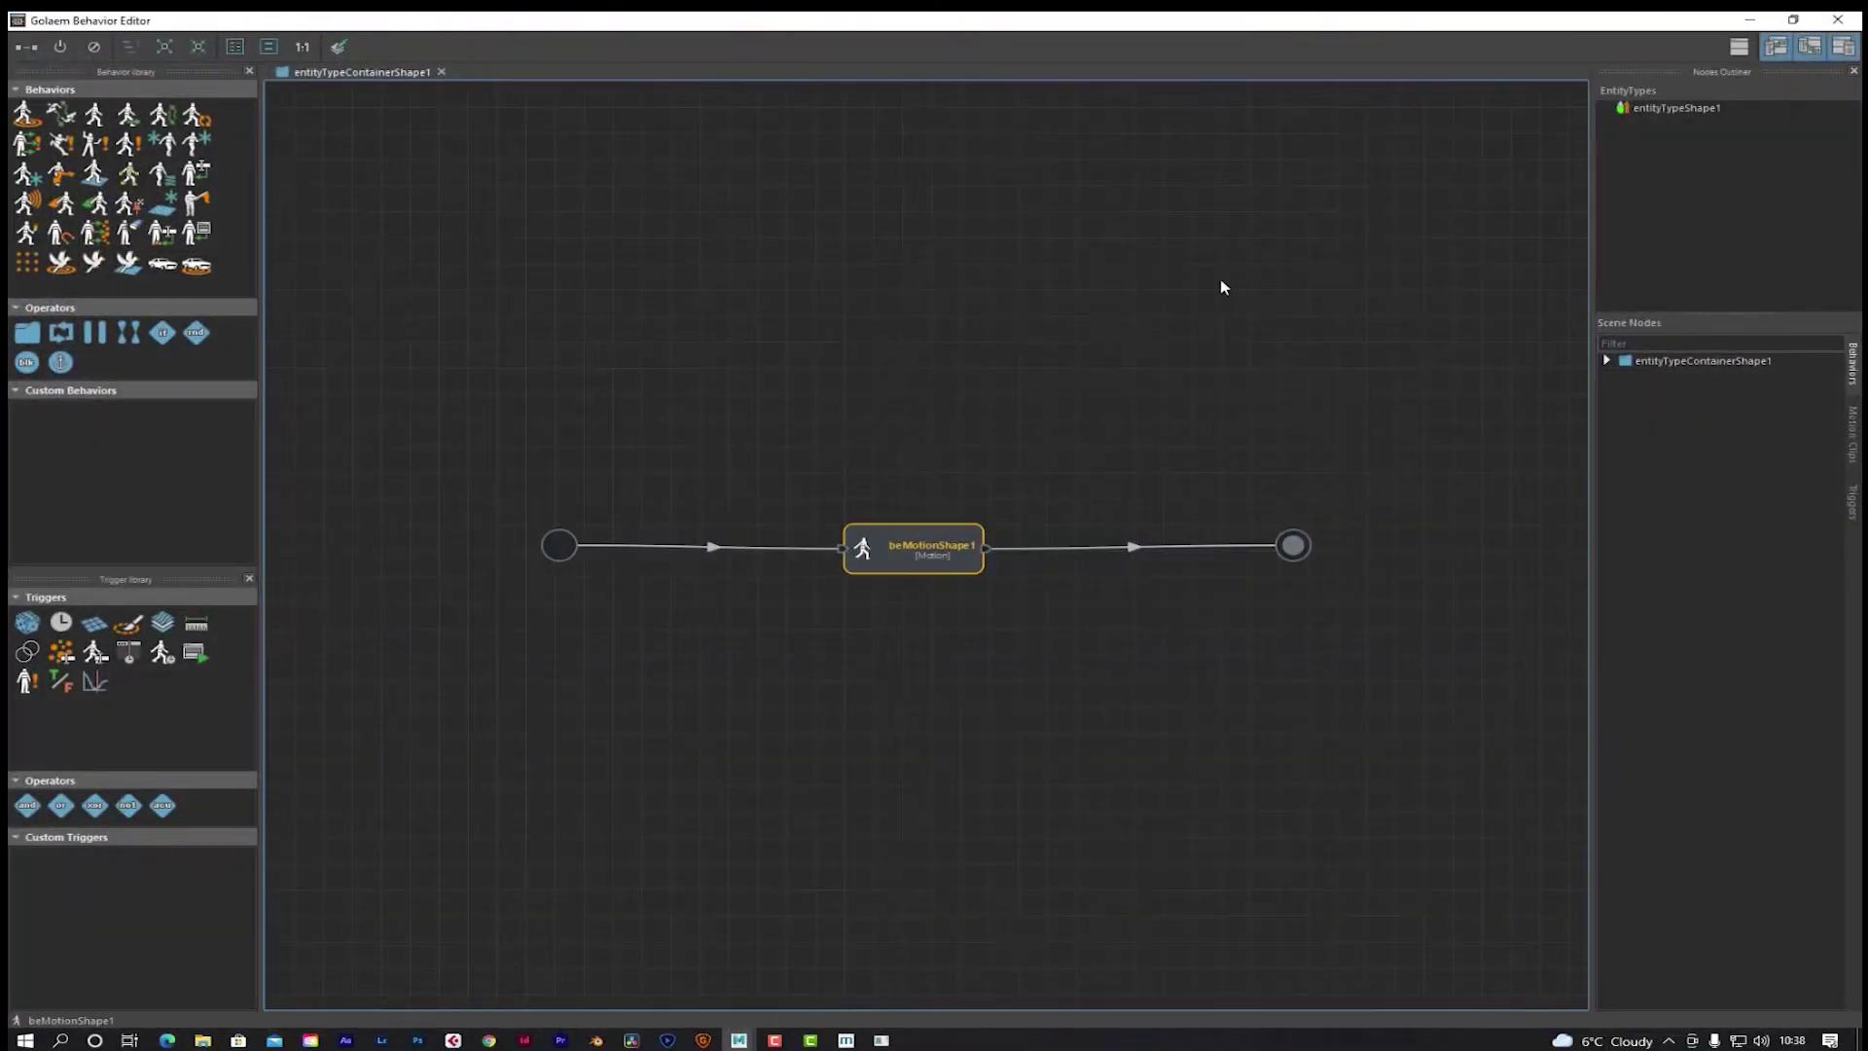
left_click(1793, 19)
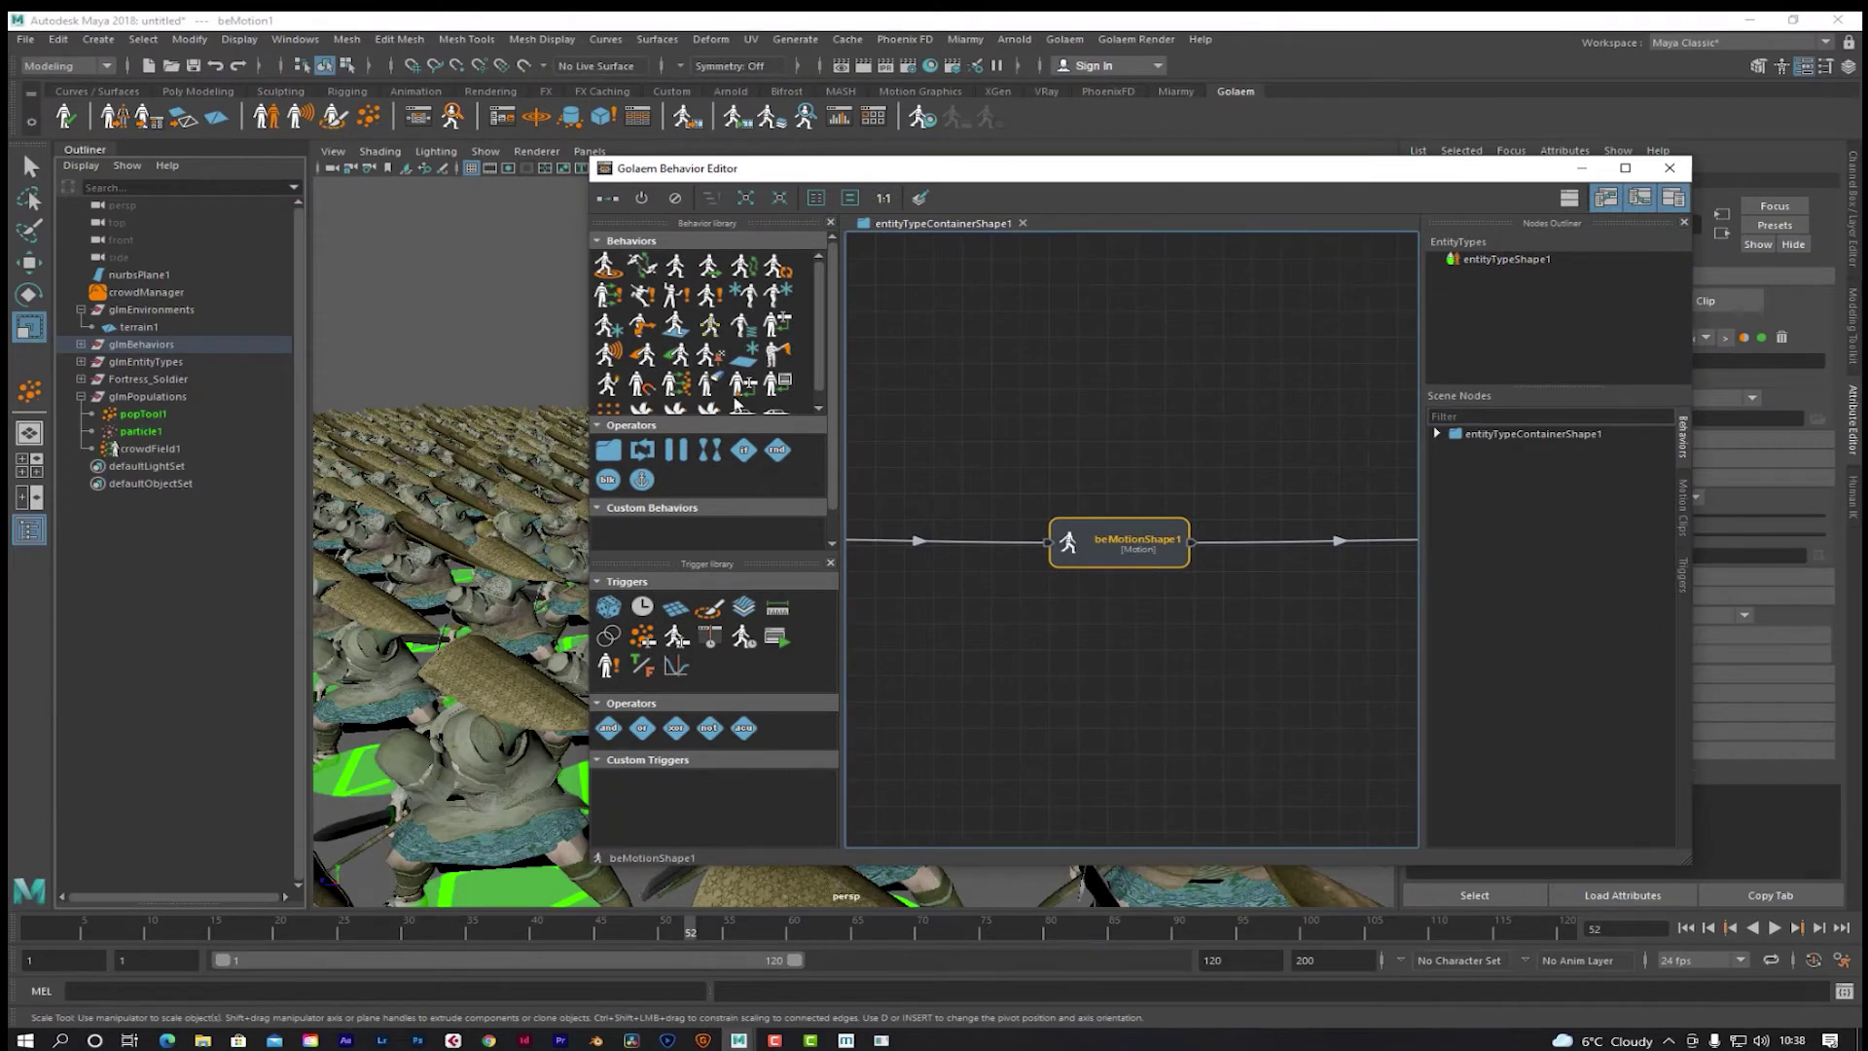
left_click_drag(674, 272, 1079, 435)
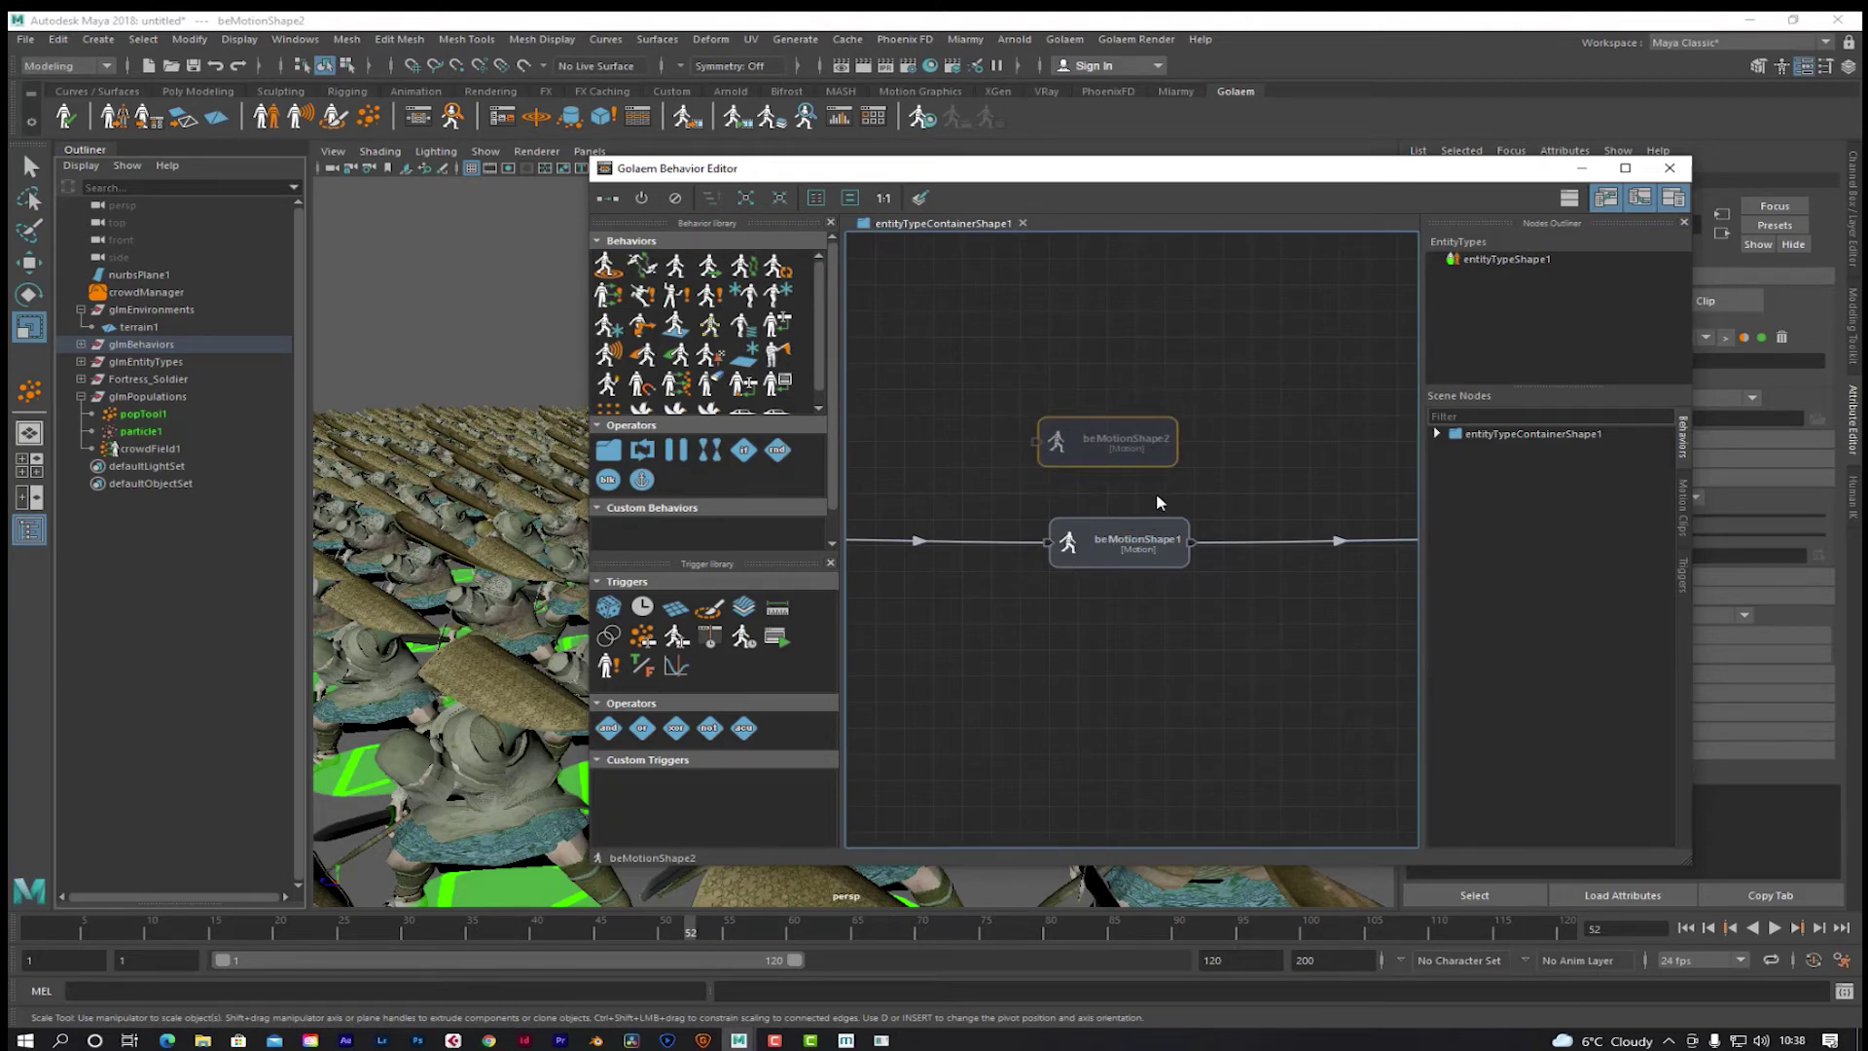
Step: Combine the second Motion behavior in parallel with the first and load Soldier_Run.gmo from the Battle folder as its animation
left_click_drag(1109, 441, 1120, 534)
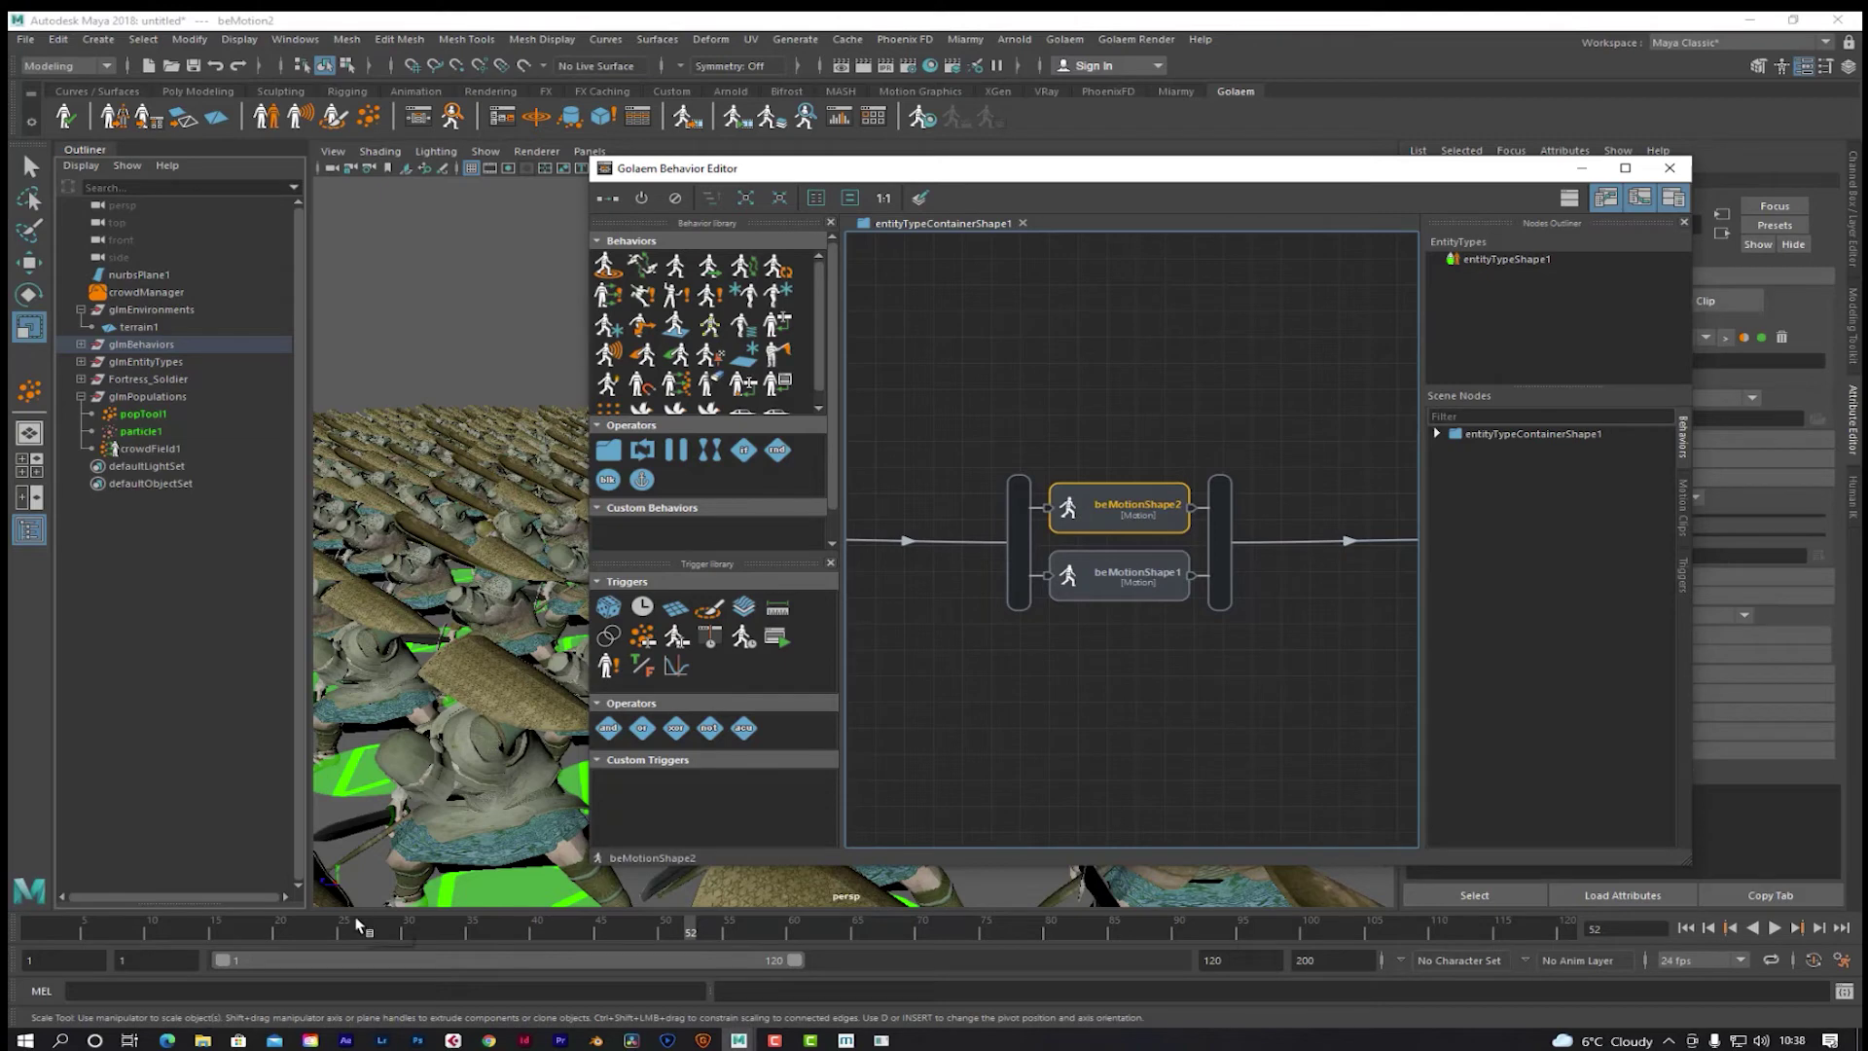
double_click(1128, 504)
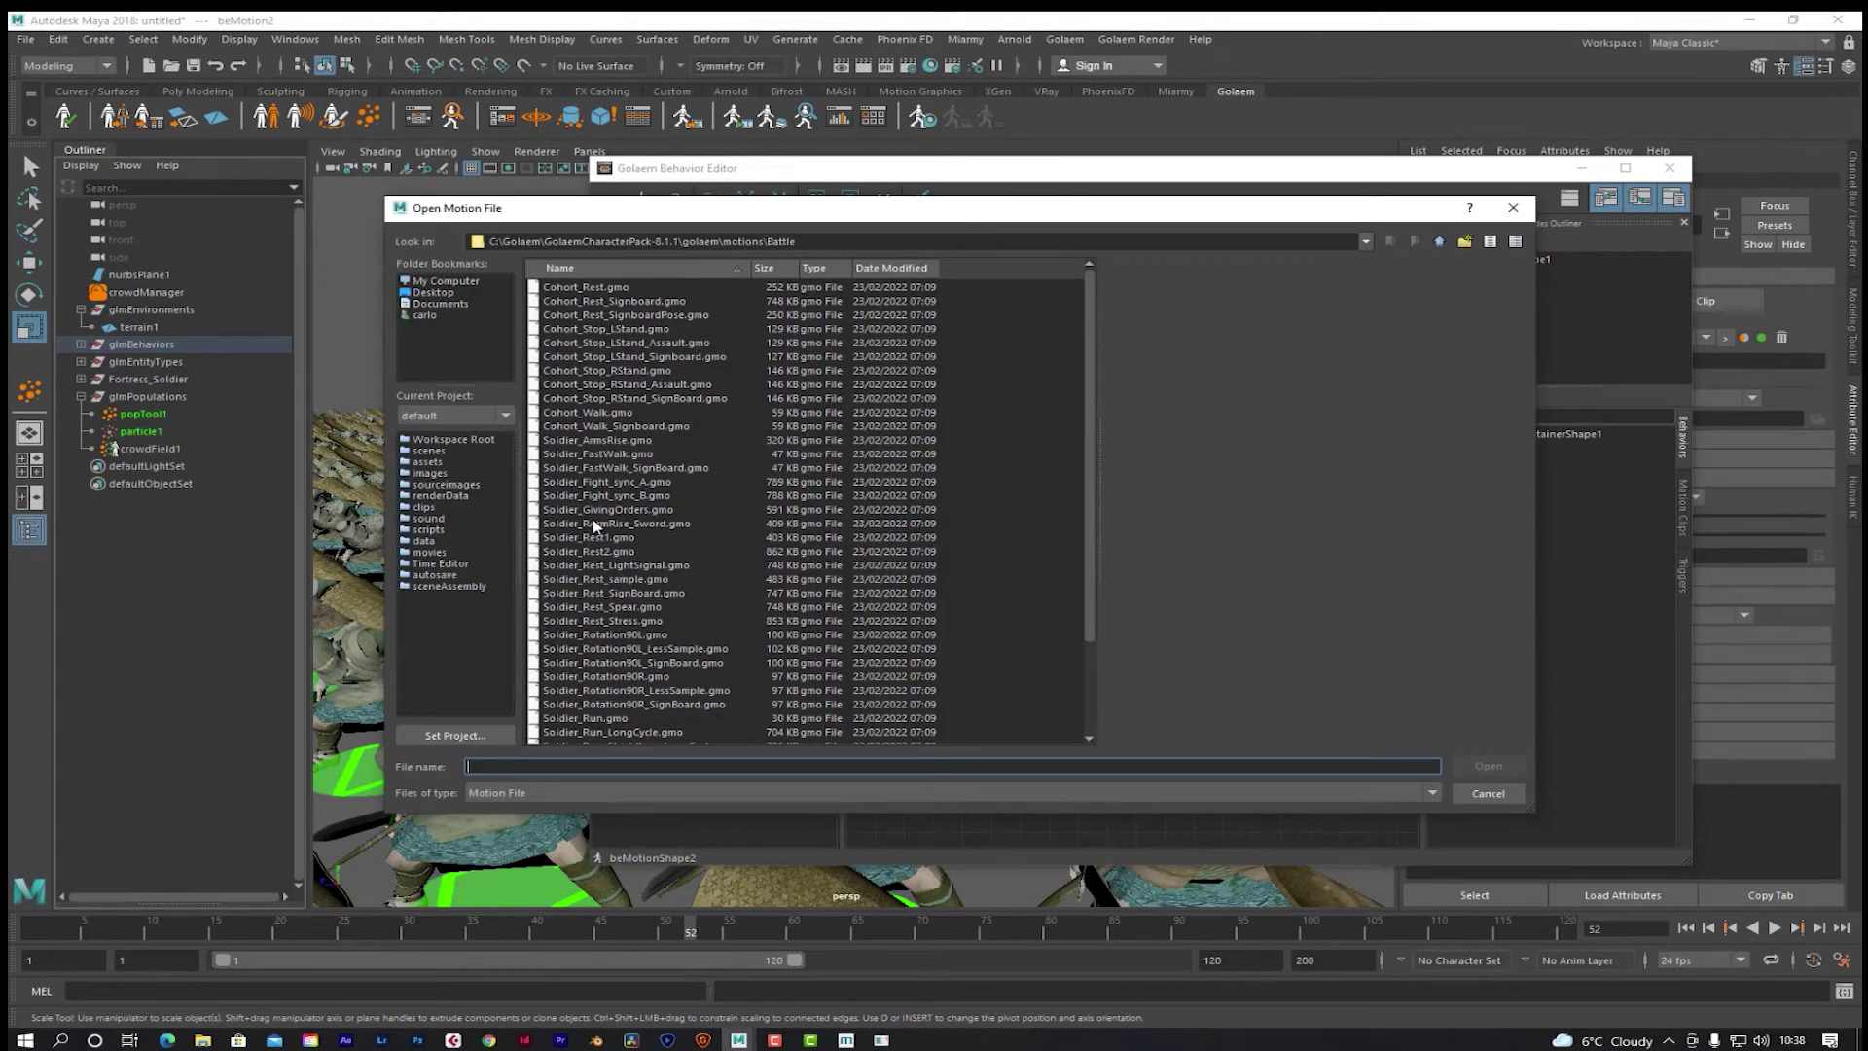
left_click(603, 454)
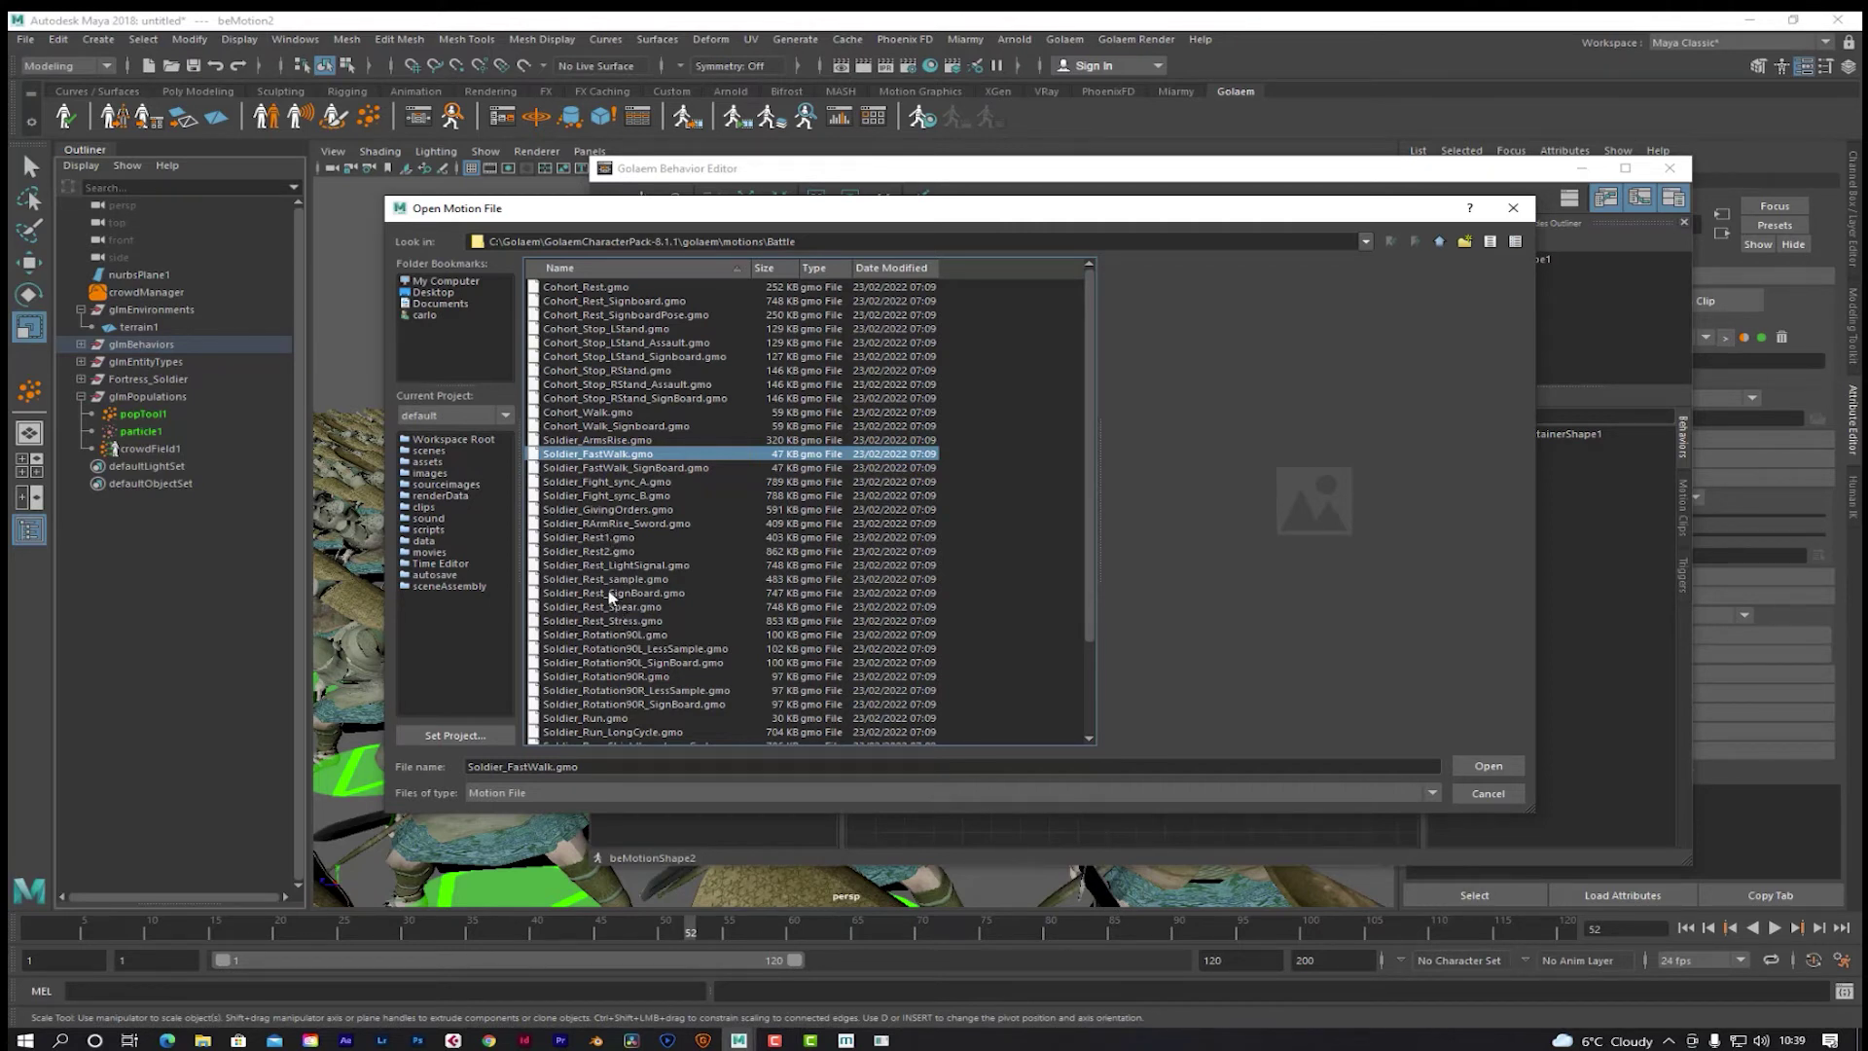
scroll(611, 597, "down", 2)
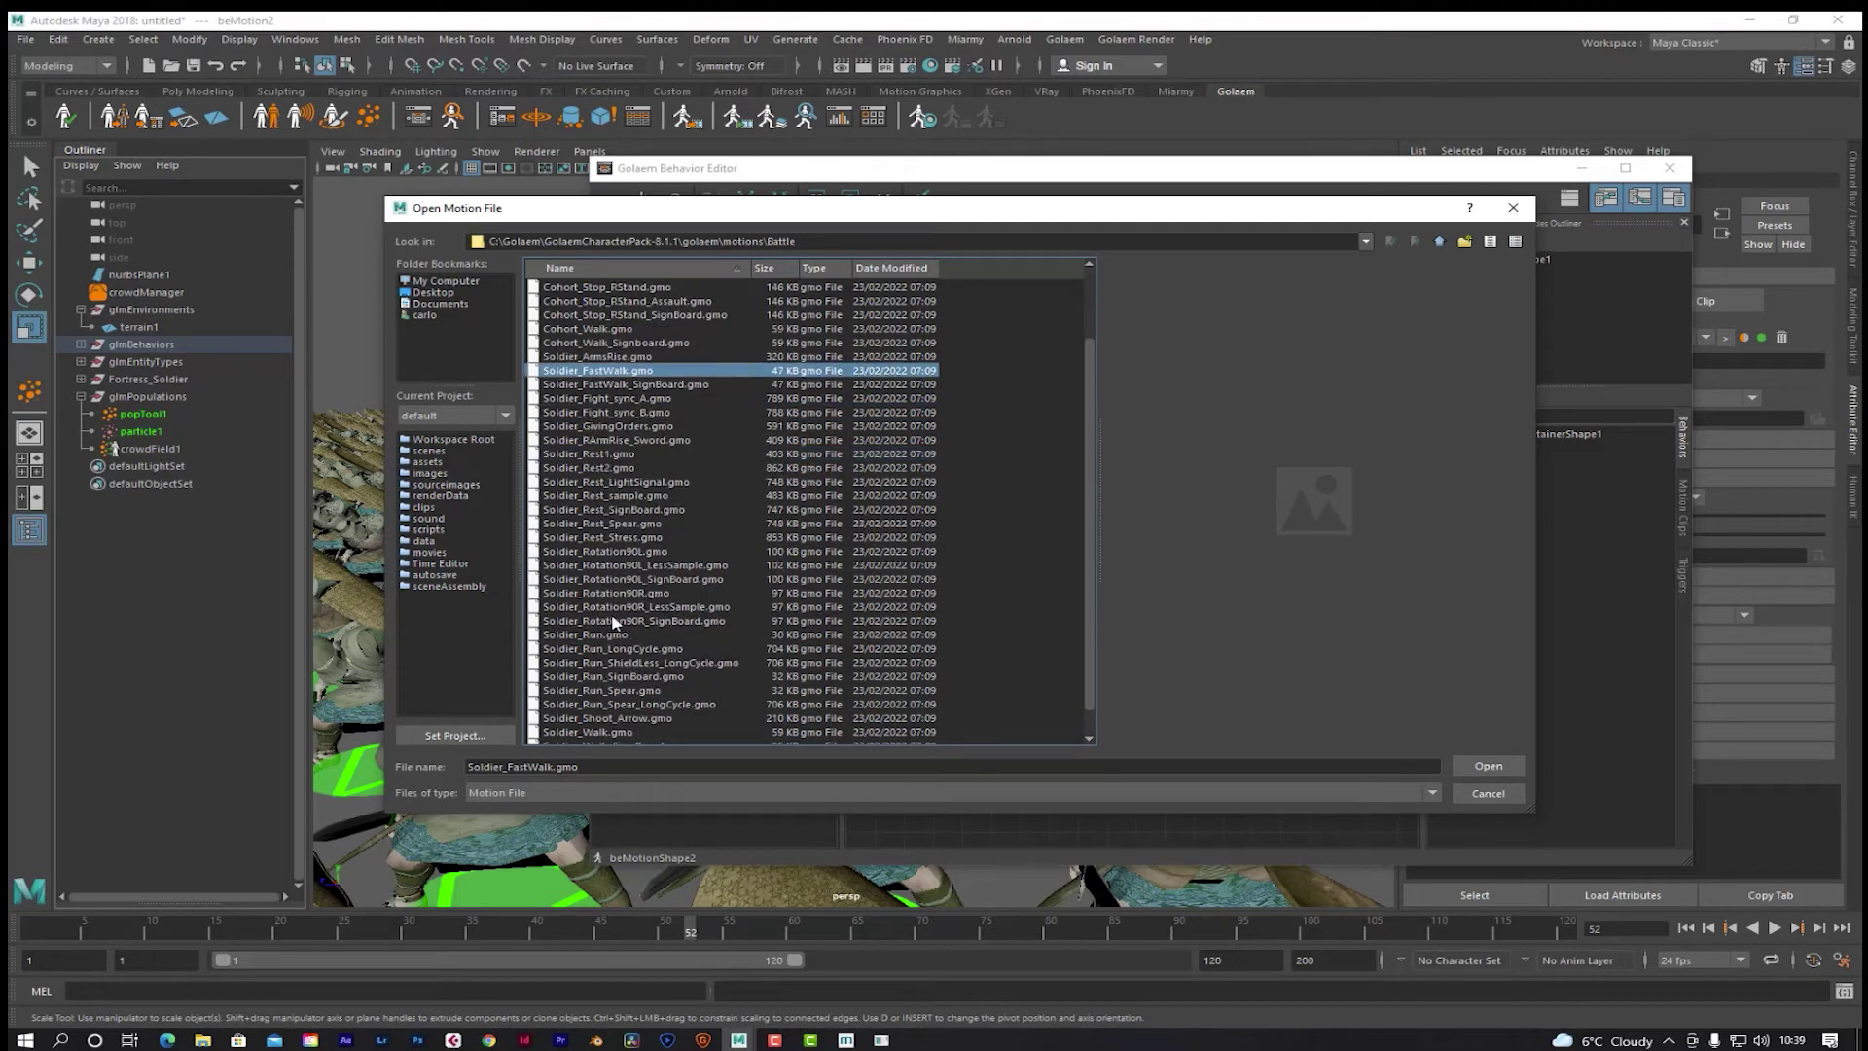
left_click(618, 635)
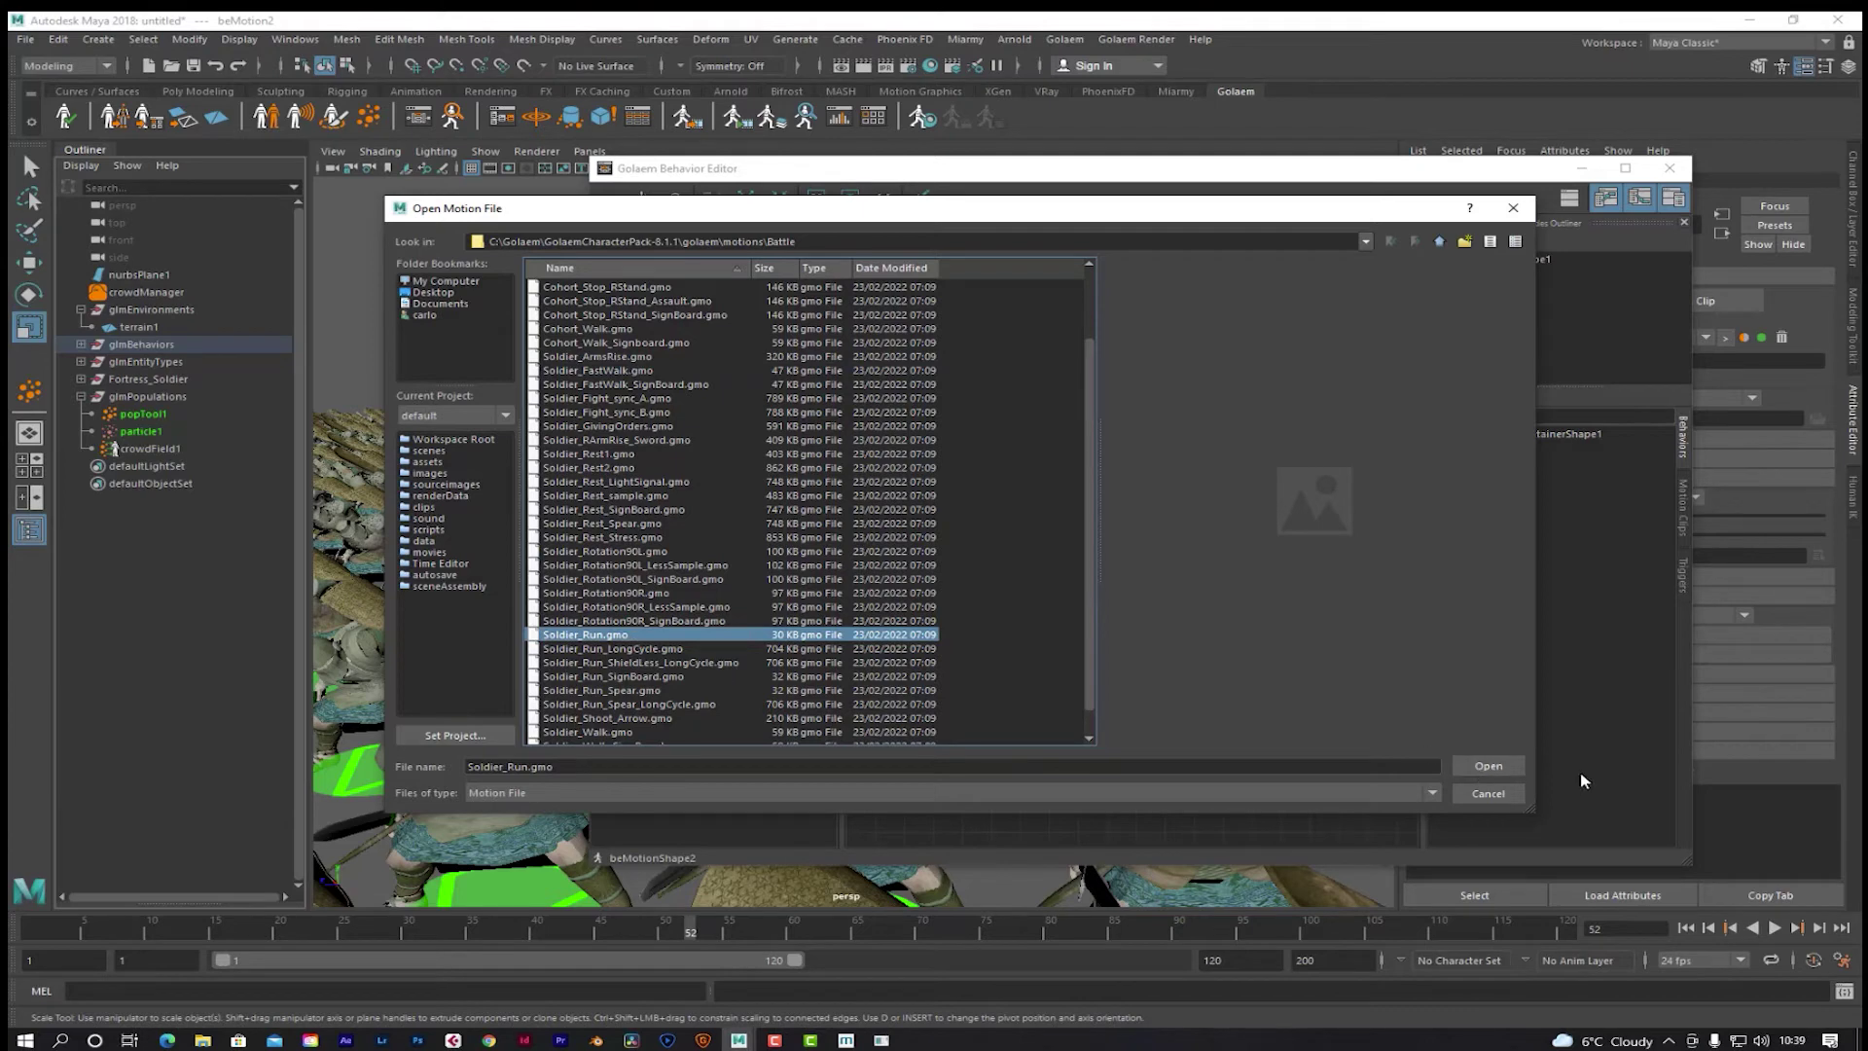
left_click(1481, 765)
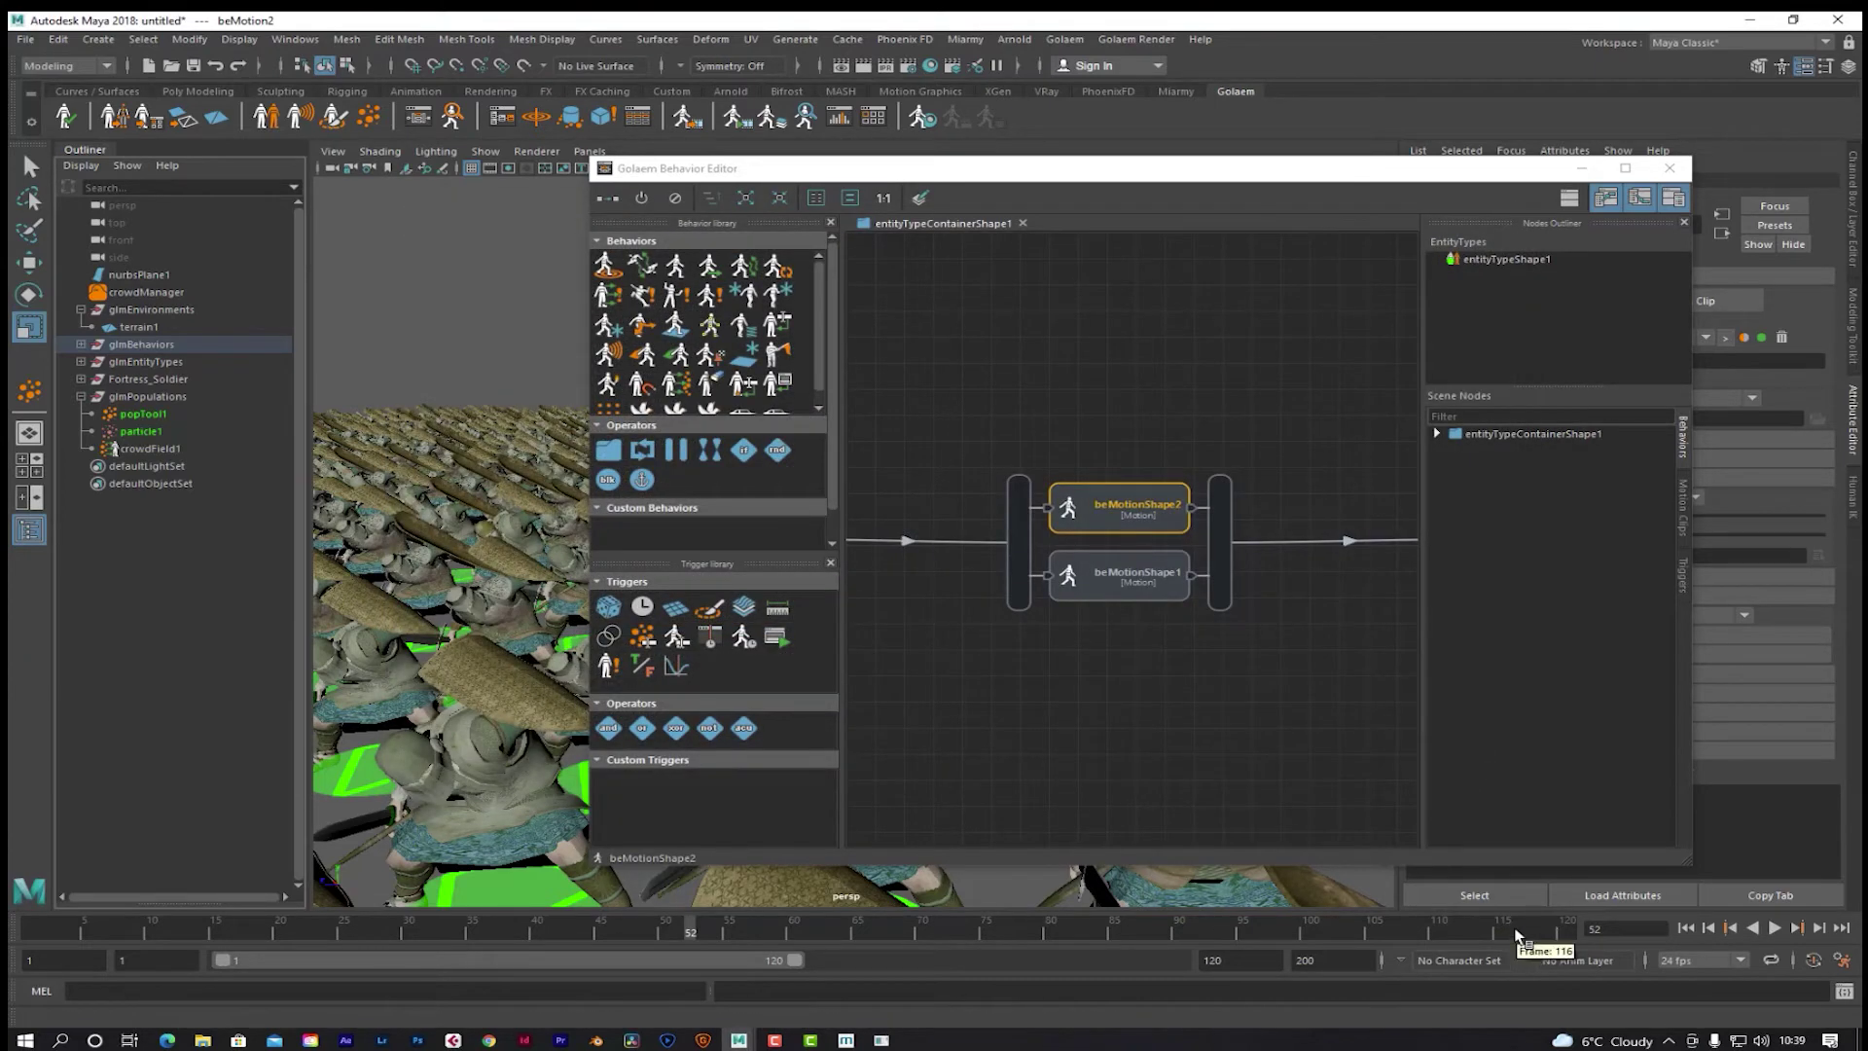
Step: Play the crowd simulation, minimize the Behavior Editor to expose the soldiers, and play it again up to frame 115
key("alt+v")
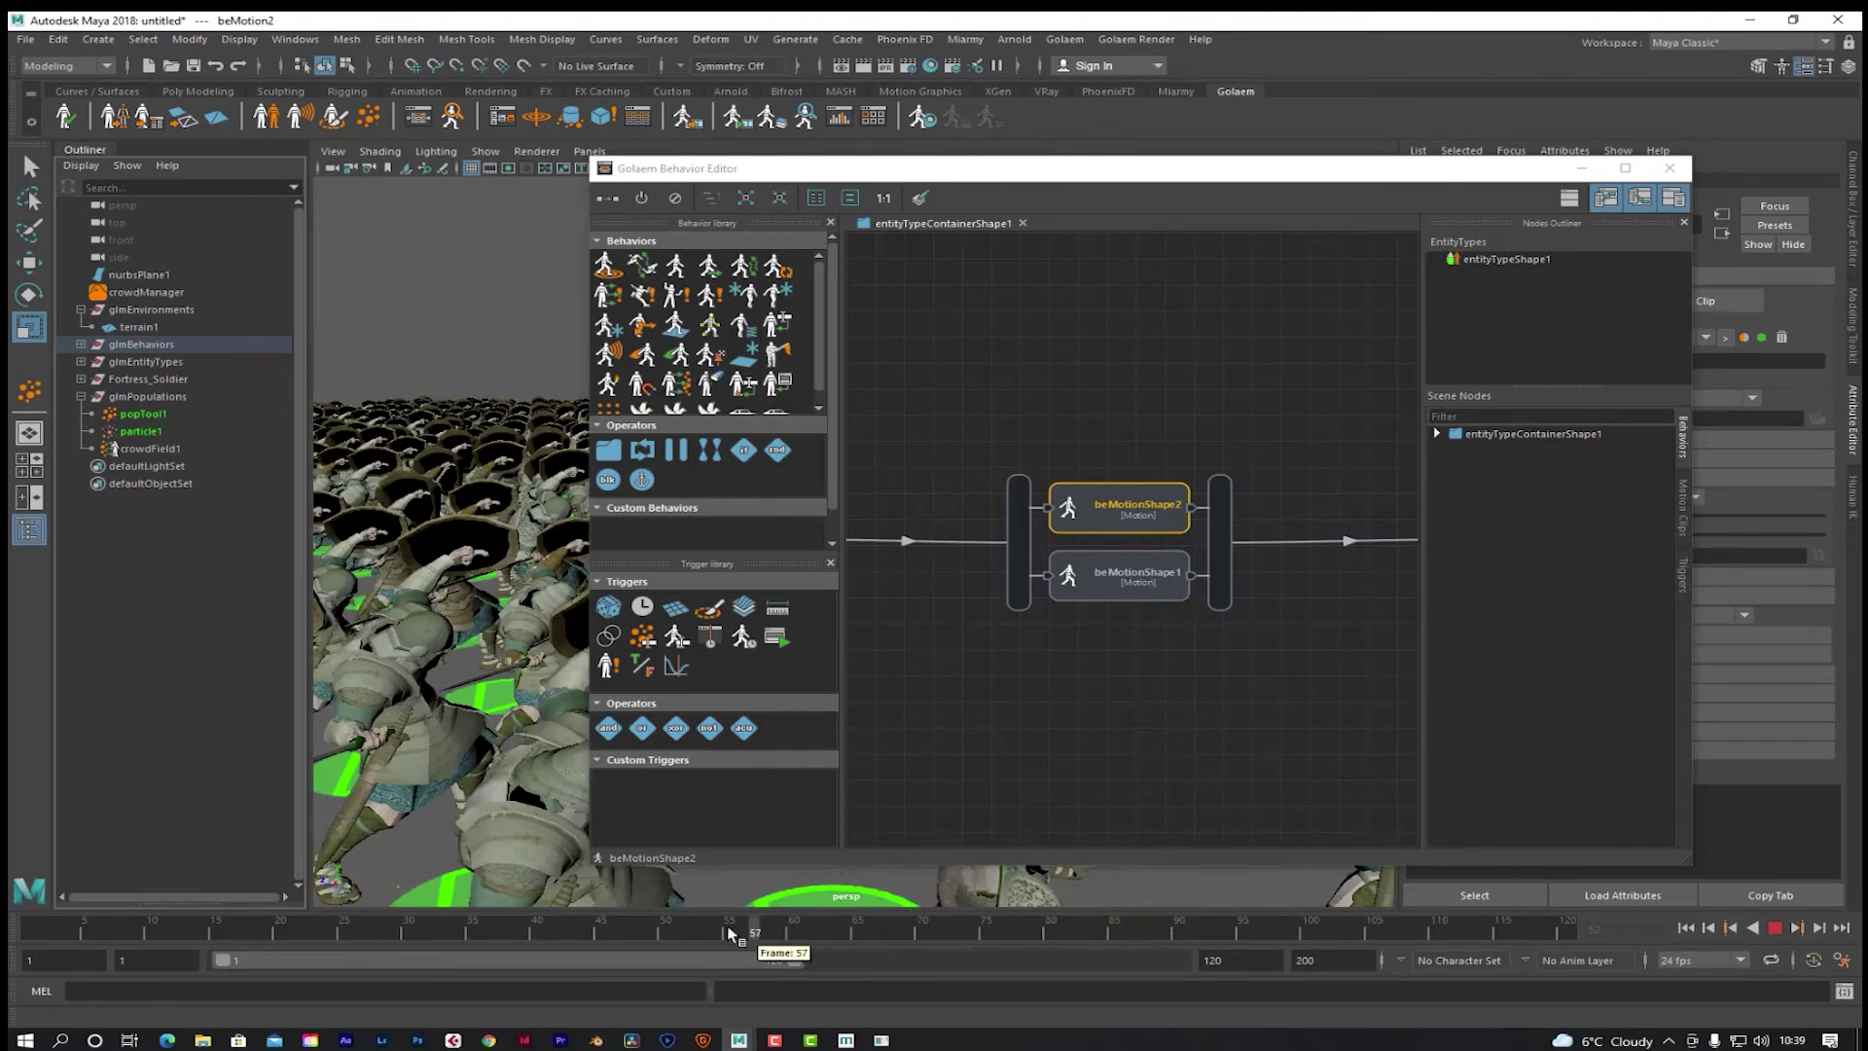
key("alt+v")
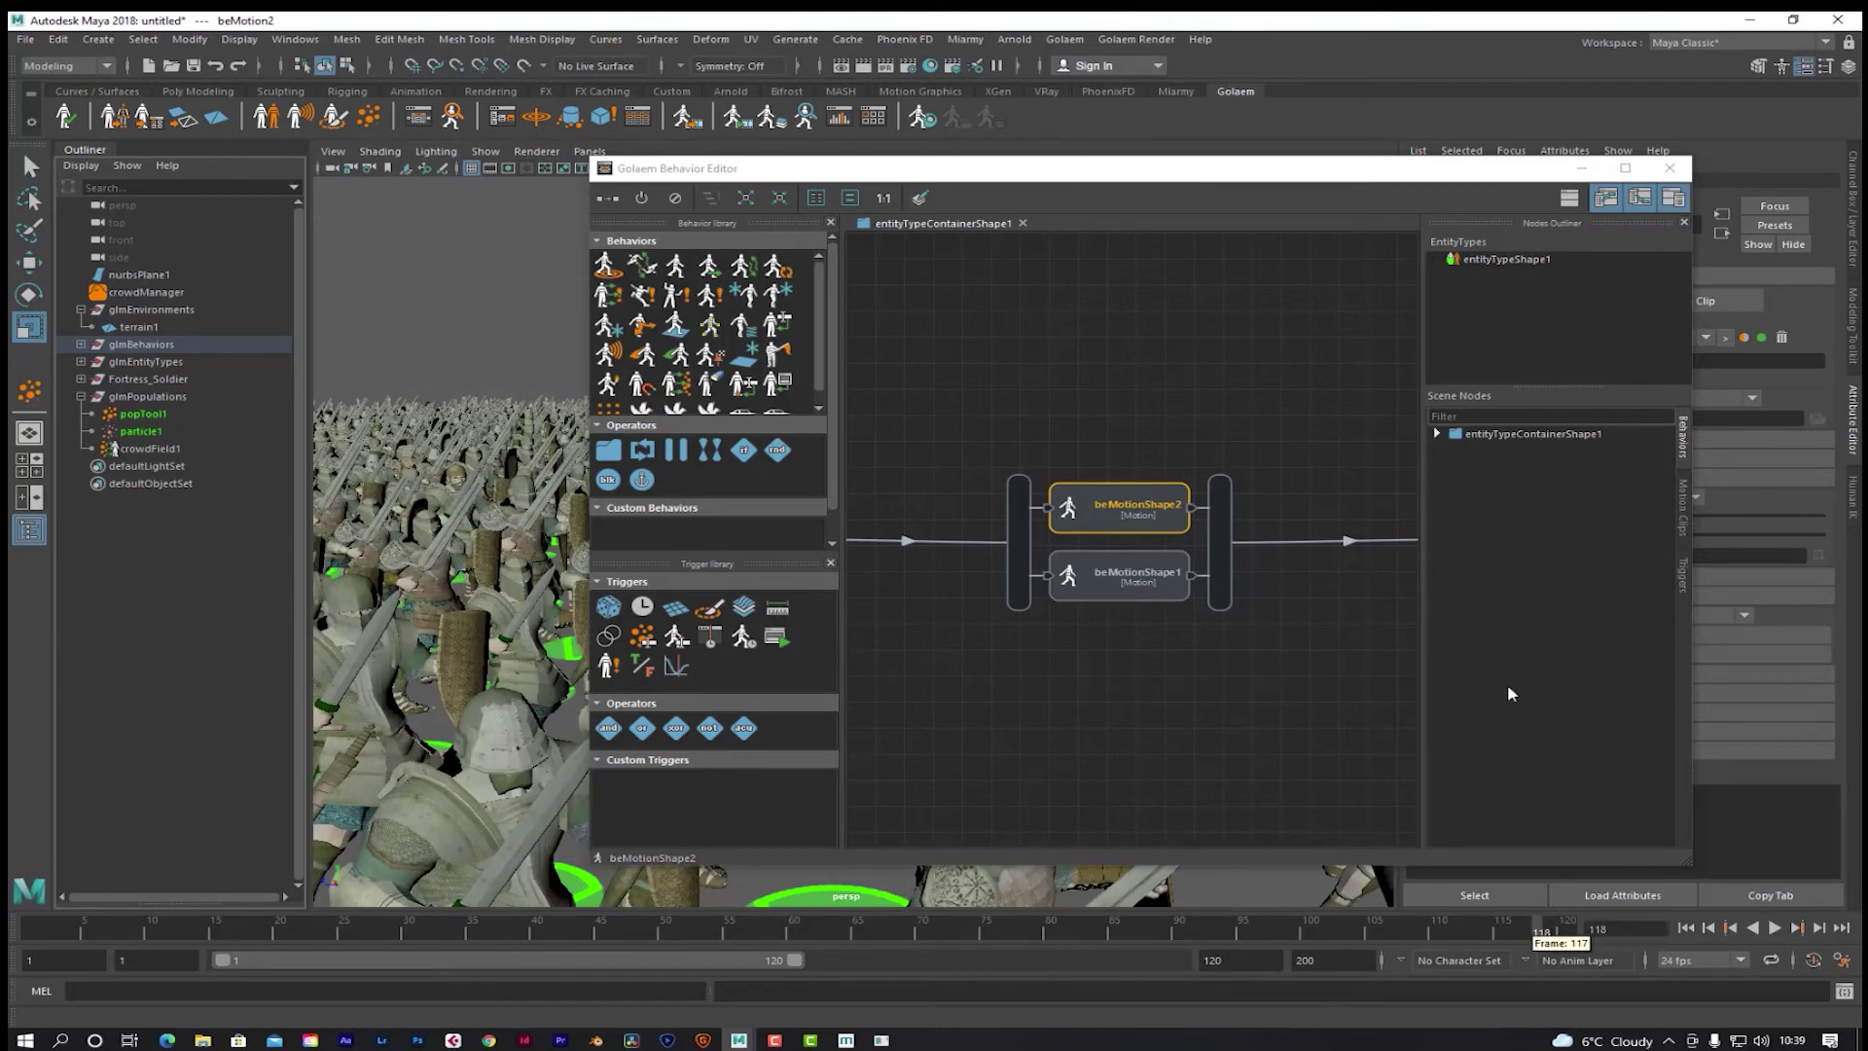
left_click(1582, 169)
key("alt+v")
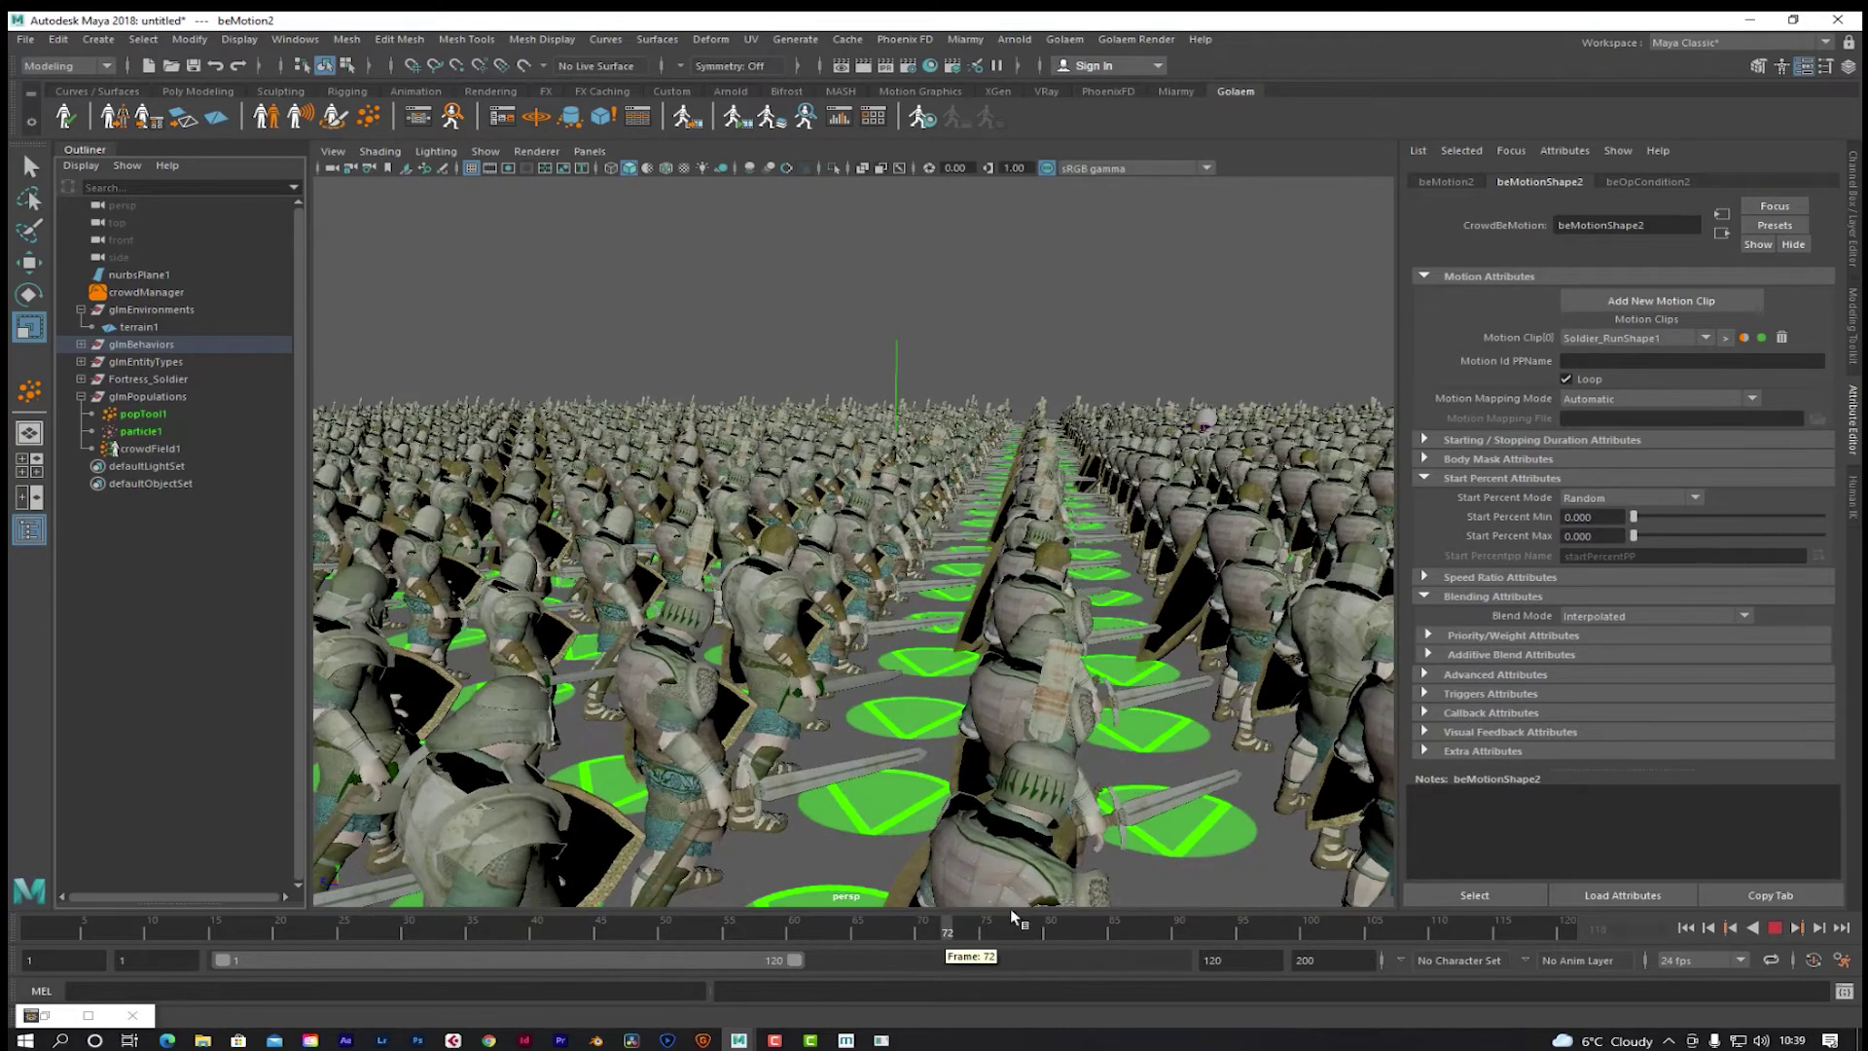
key("alt+v")
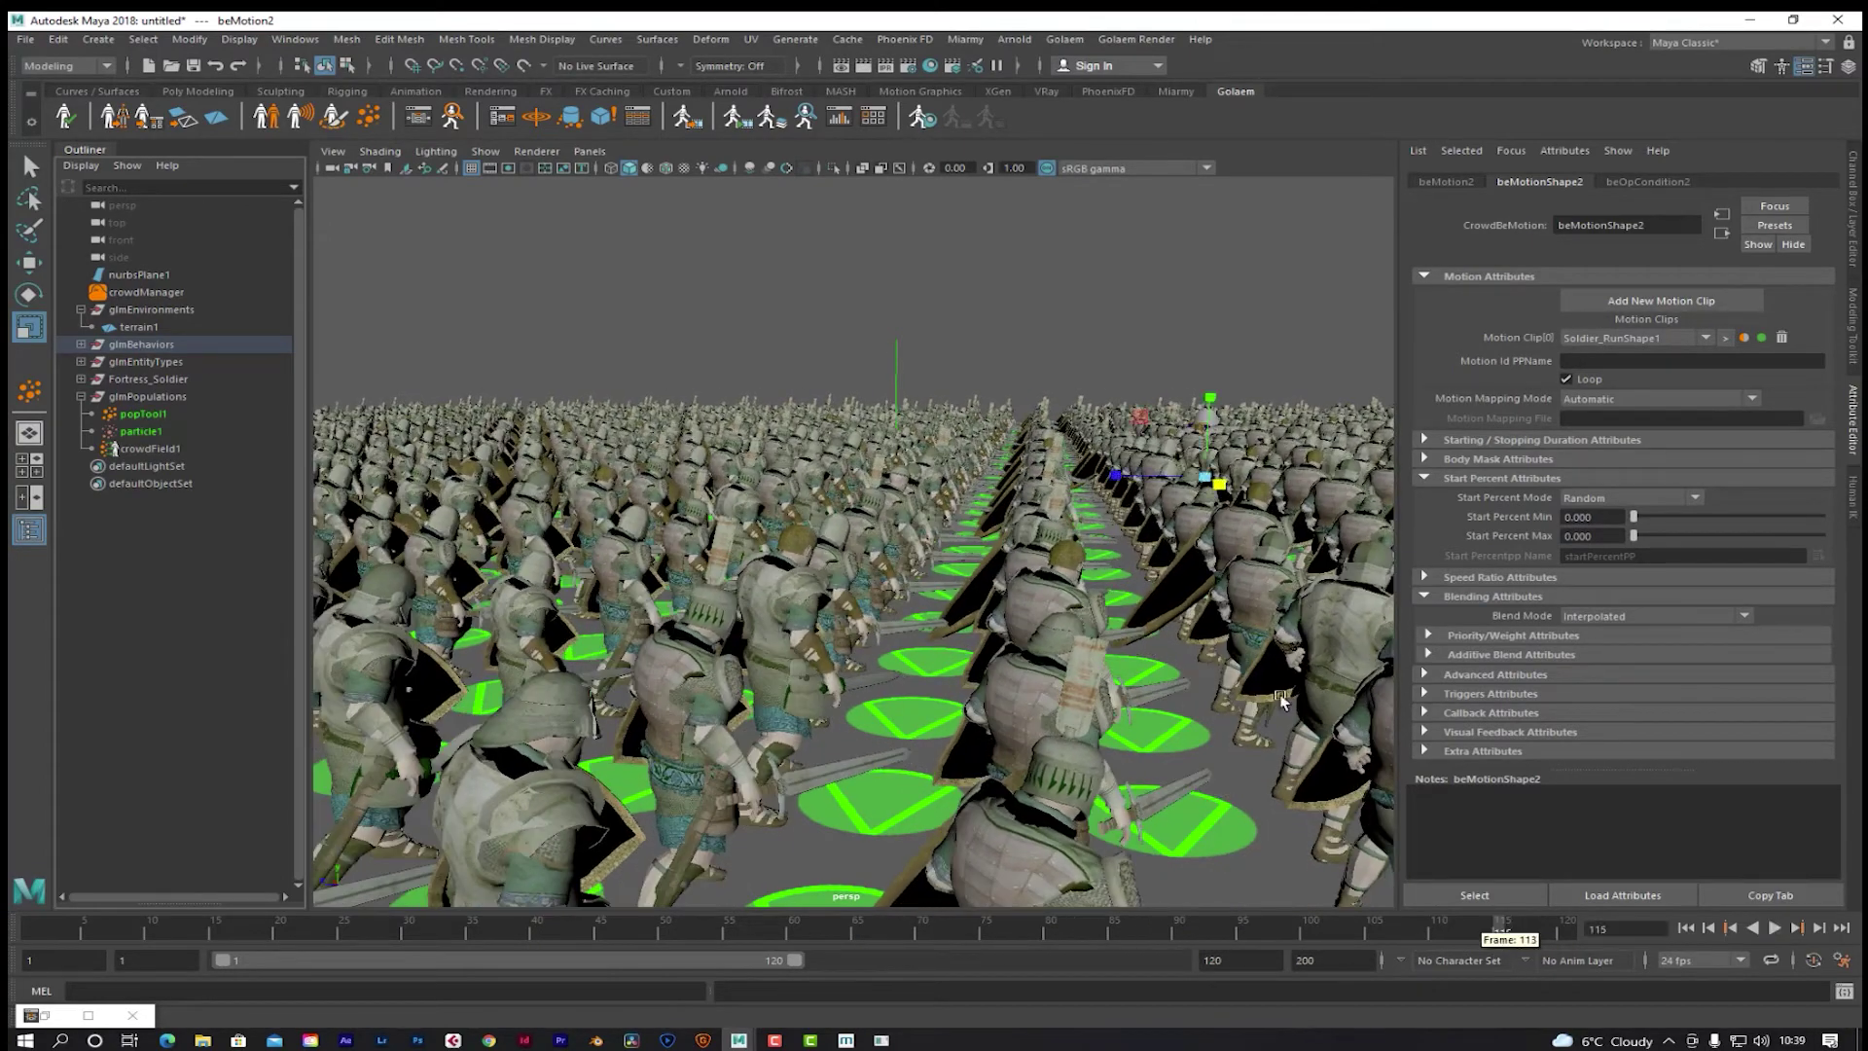
Step: Clear the selection, play the simulation from frame 67 with the whole crowd in view, and scrub back to frame 51
scroll(1180, 651, "up", 5)
scroll(1179, 651, "down", 10)
scroll(1179, 651, "down", 4)
left_click(1036, 720)
mouse_move(1001, 696)
left_mouse_down("alt")
mouse_move(959, 731)
mouse_move(970, 706)
left_mouse_up("alt")
key("super")
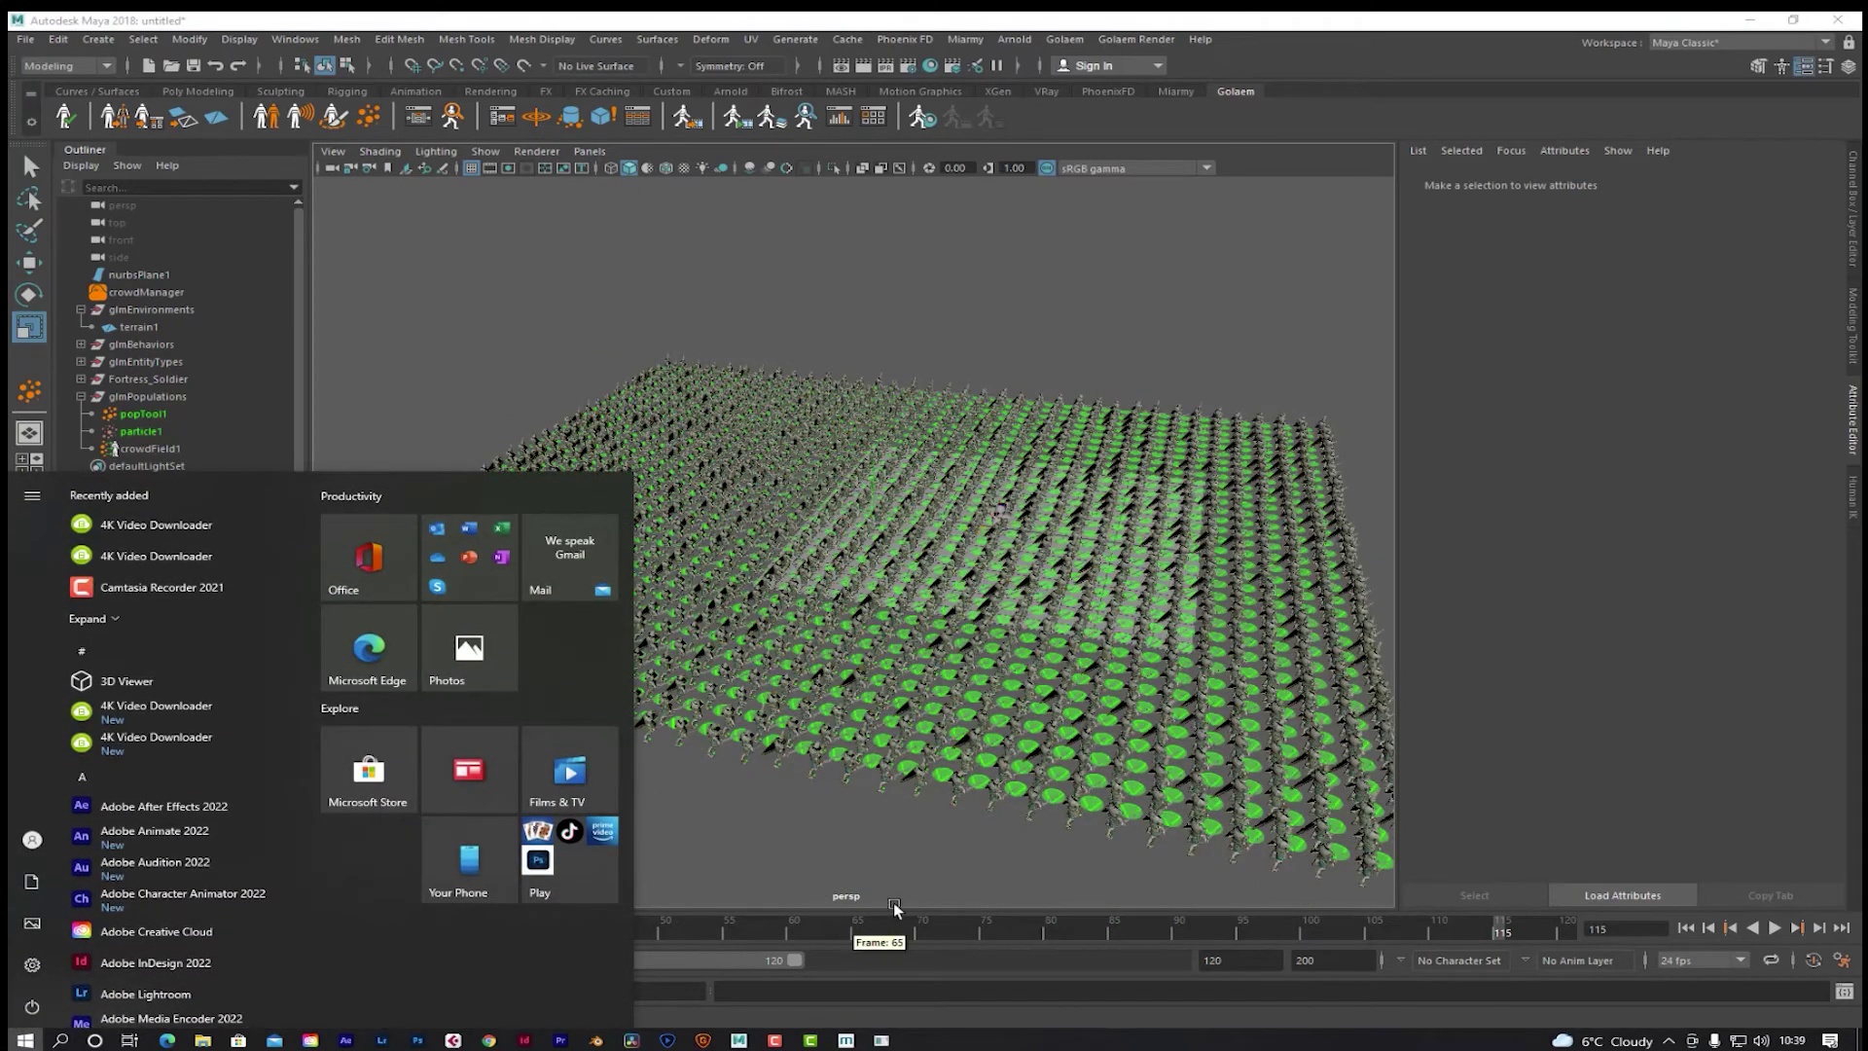
left_click(883, 914)
left_click(880, 921)
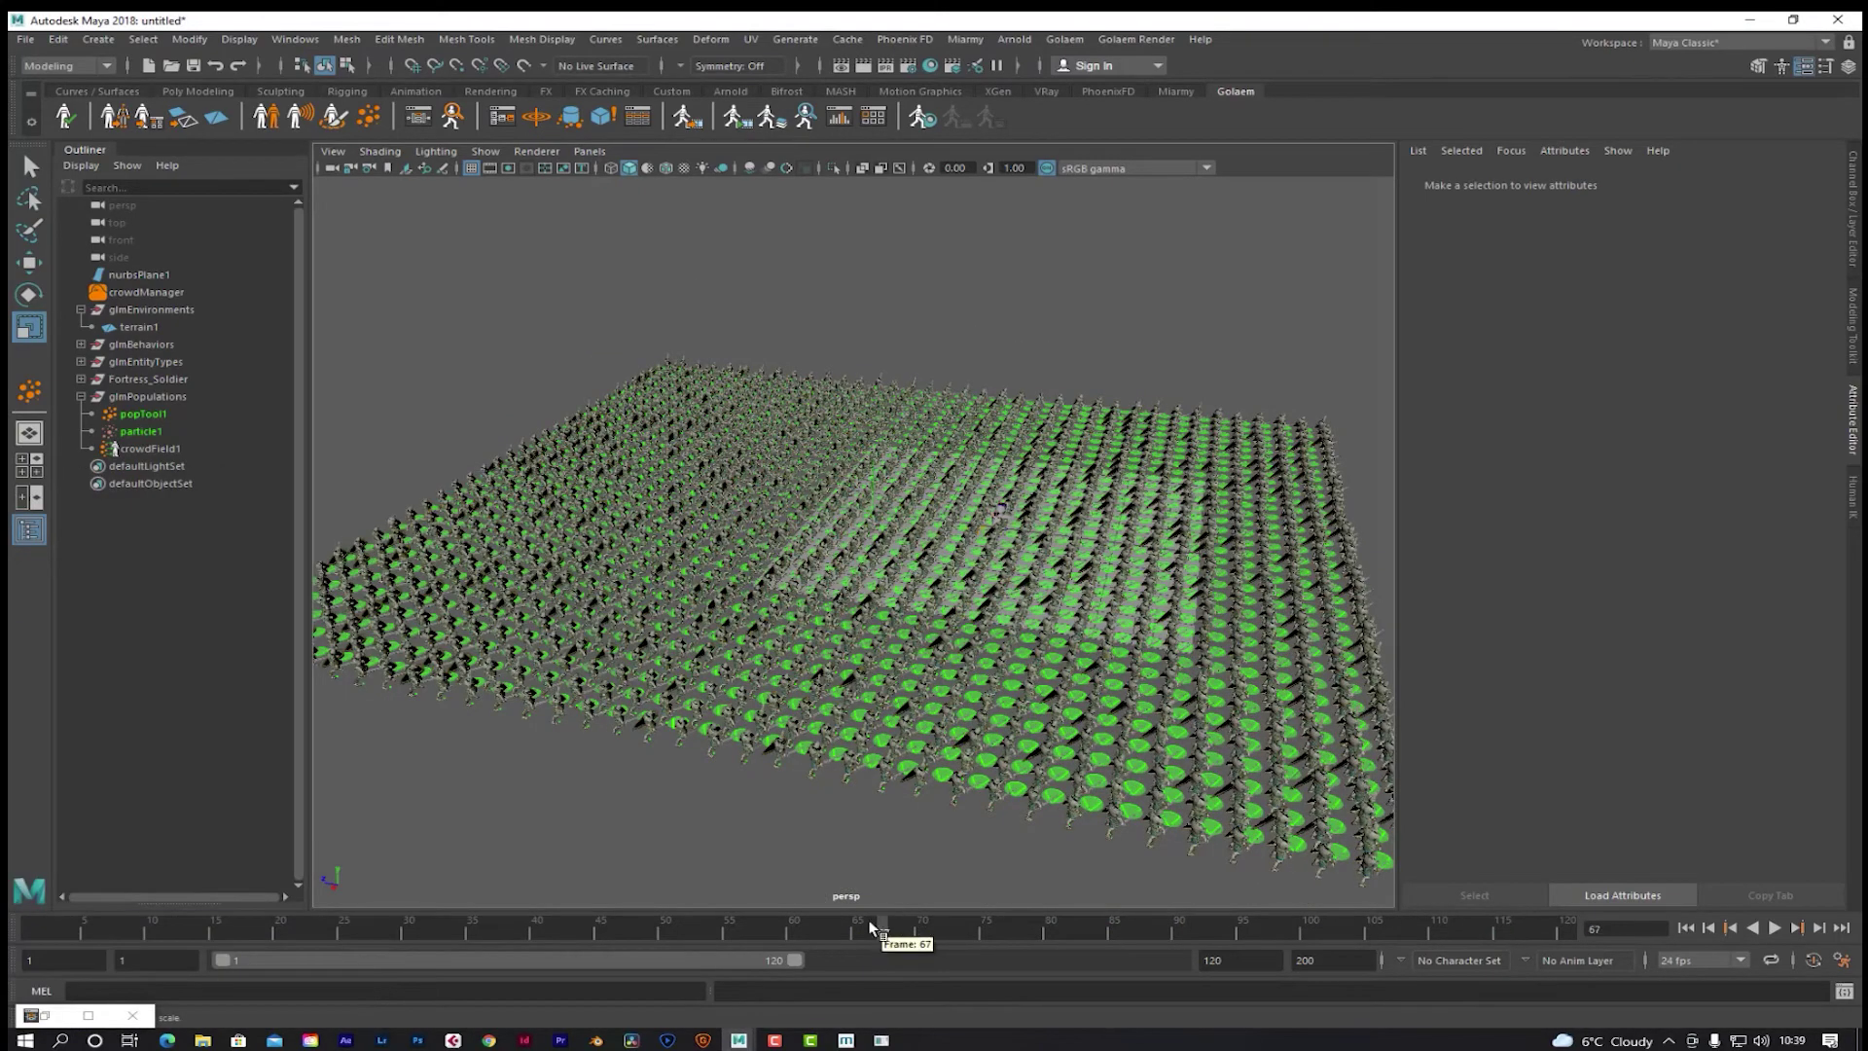
key("alt+v")
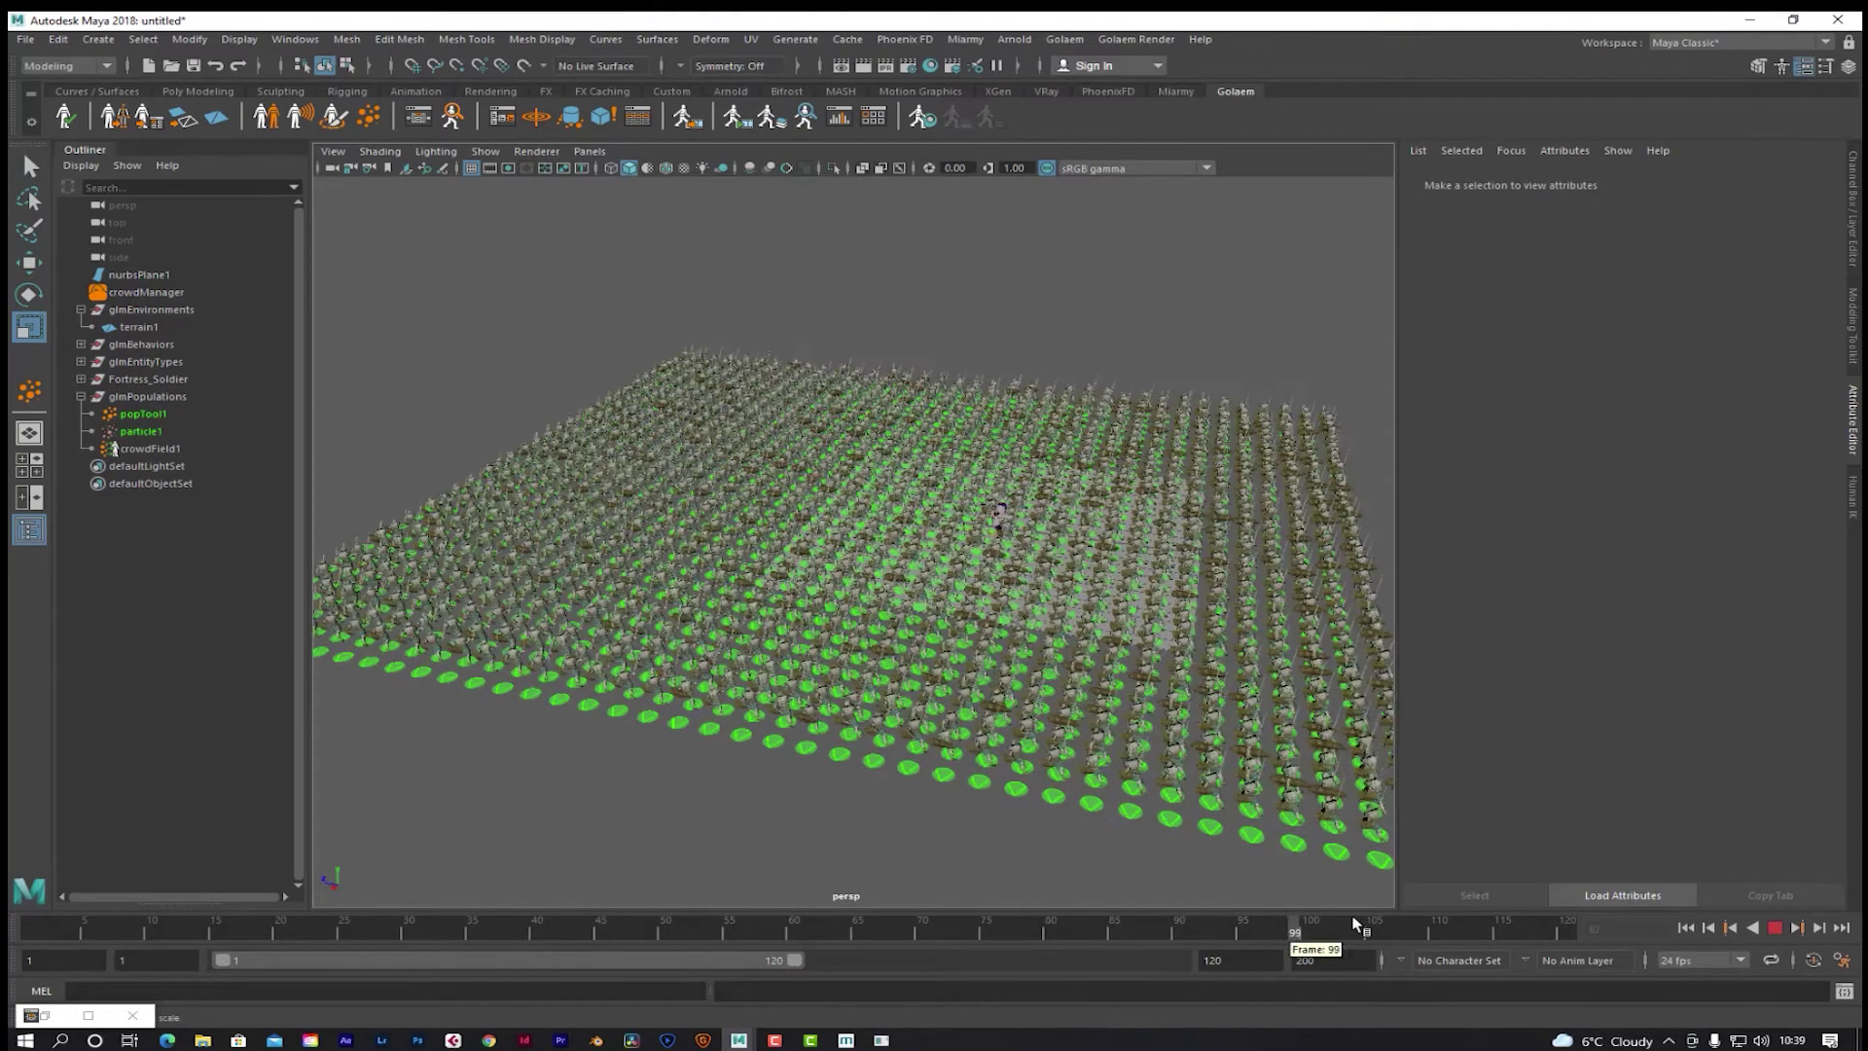
left_click(967, 939)
left_click_drag(967, 940, 678, 936)
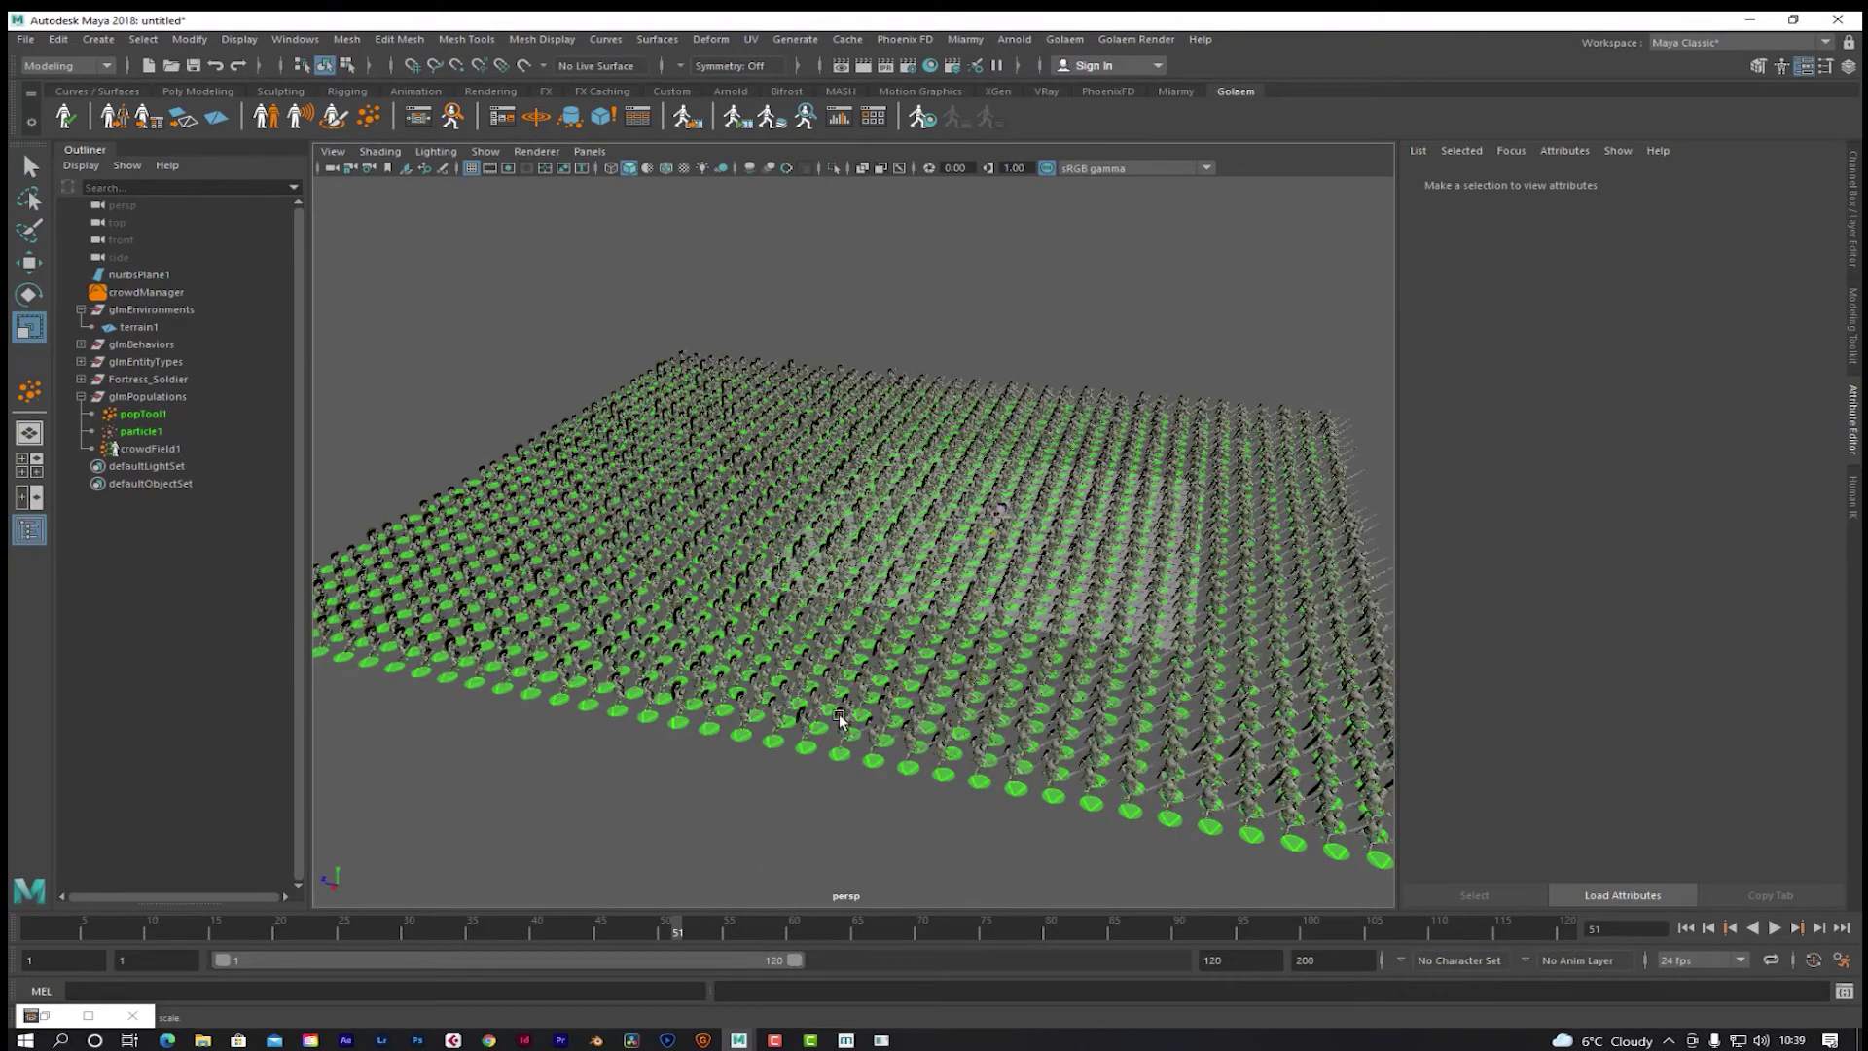
Step: Examine the crowd from above, scrub to frame 82, and play the simulation before stopping at frame 93
left_click_drag(817, 774, 907, 817, "alt")
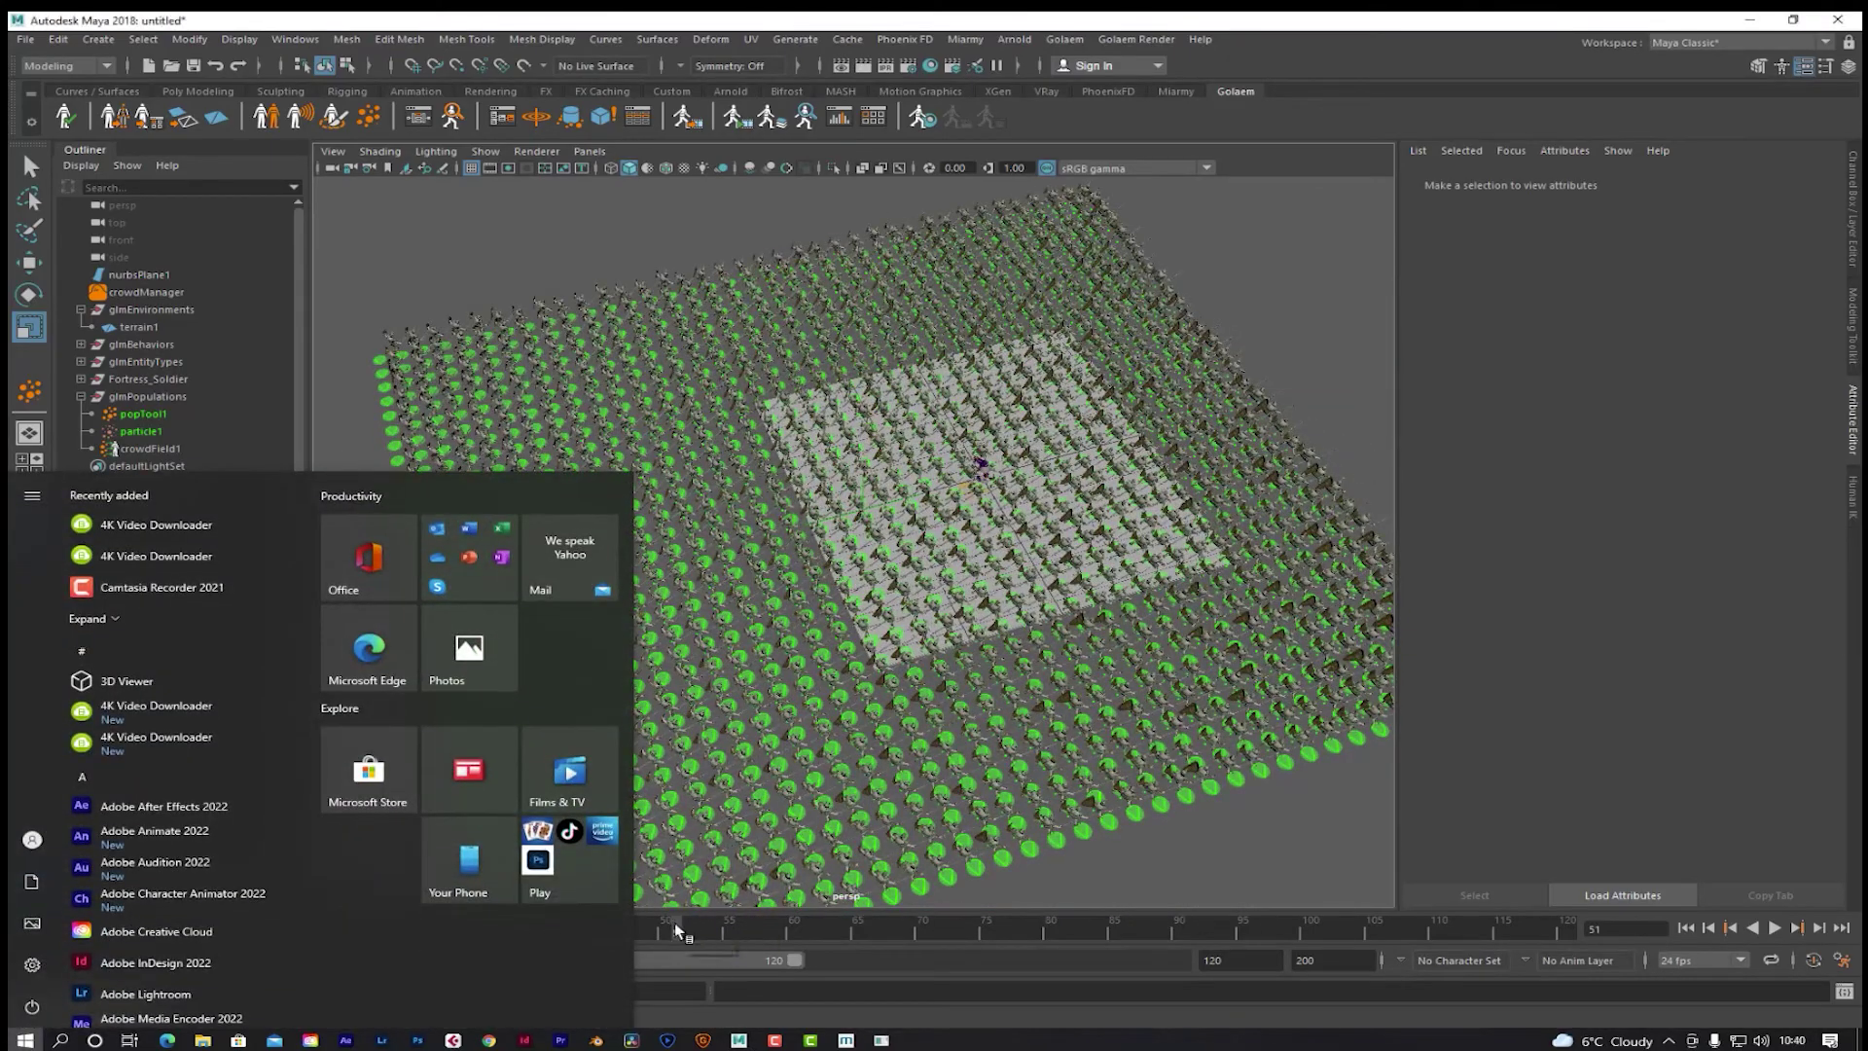
left_click(675, 924)
left_click_drag(674, 924, 1067, 918)
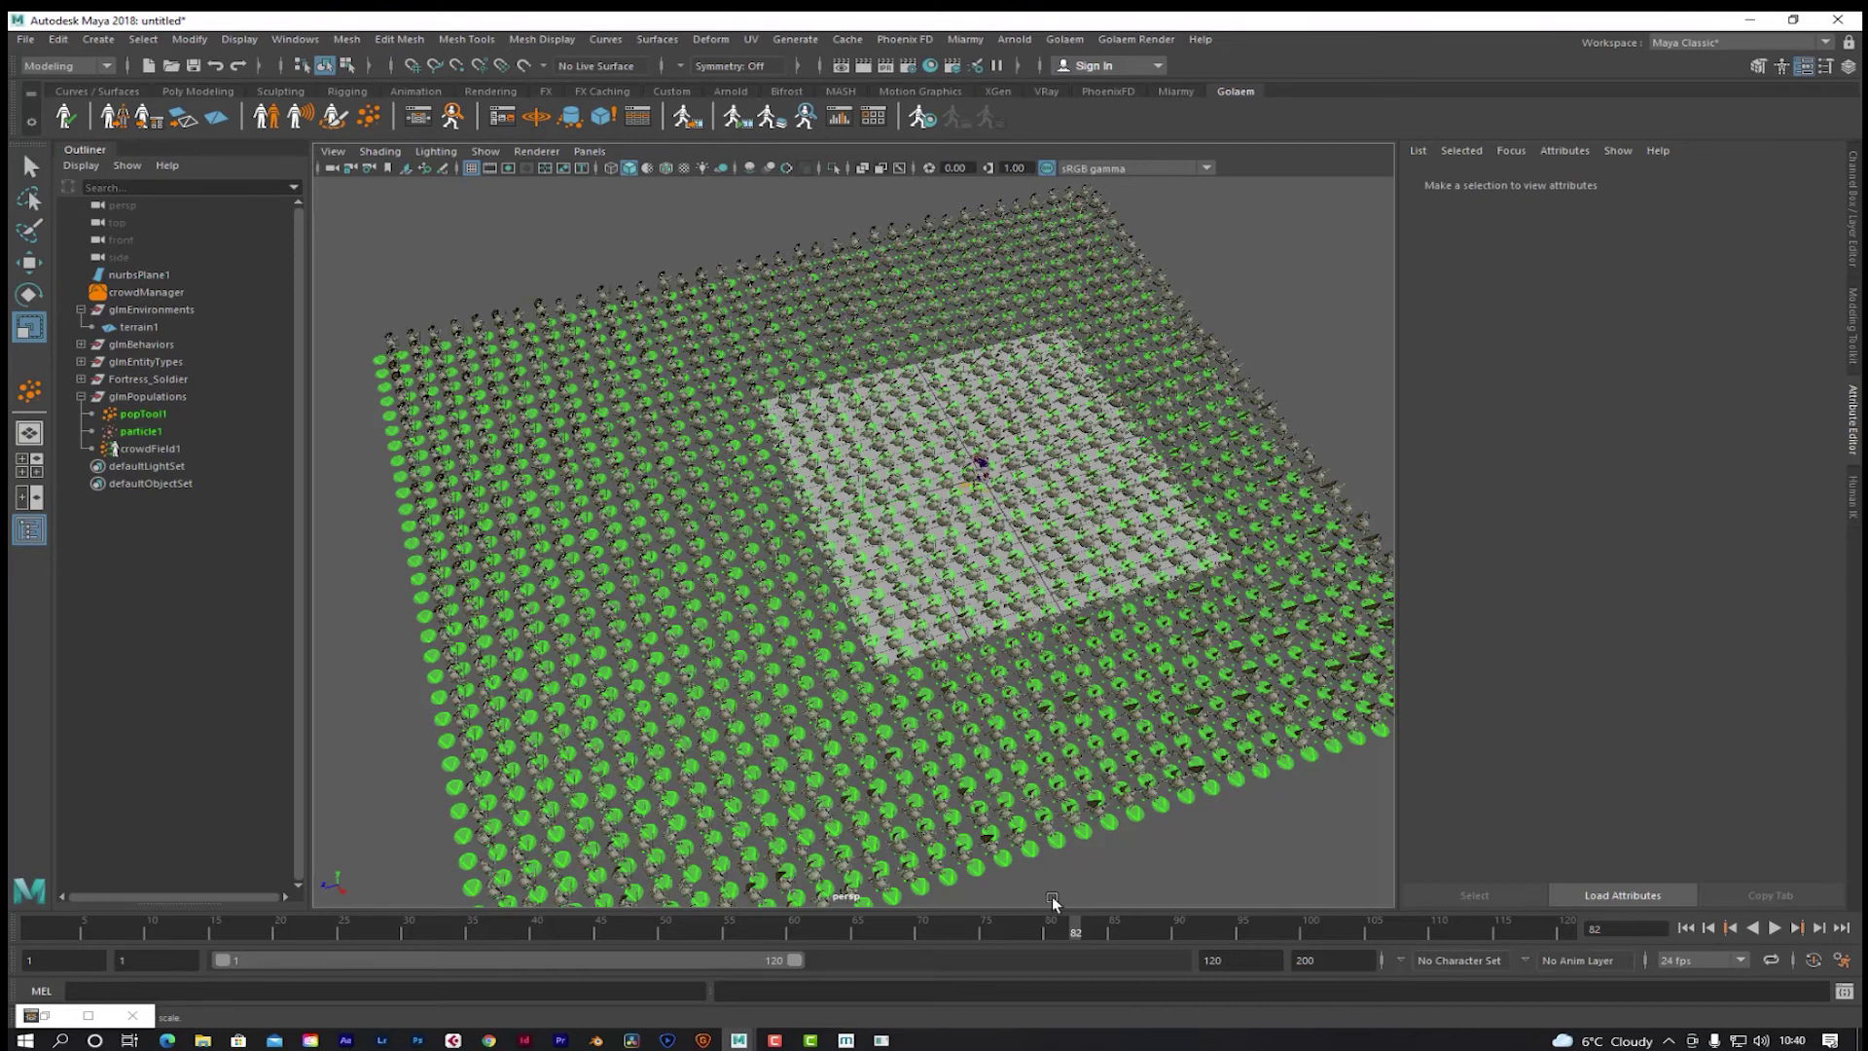
key("alt+v")
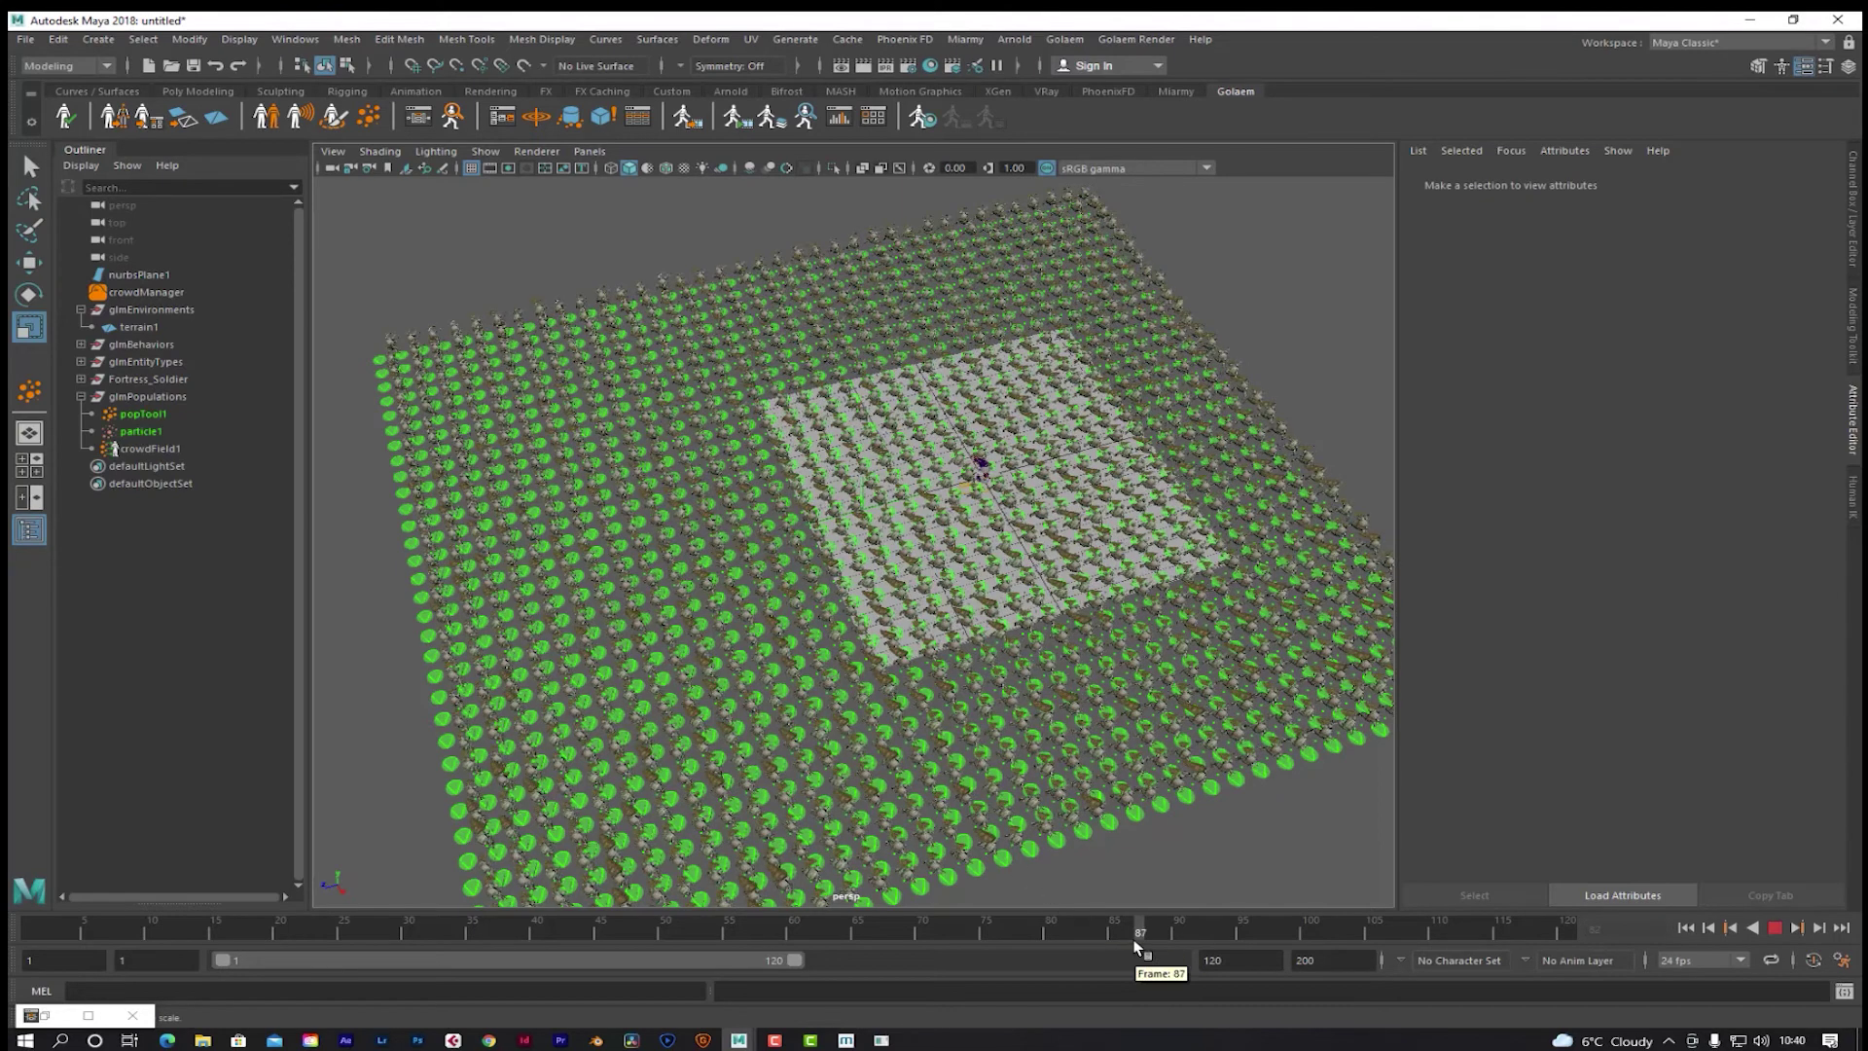
mouse_move(1362, 942)
left_mouse_down()
mouse_move(807, 924)
mouse_move(974, 939)
left_mouse_up()
left_click(1217, 929)
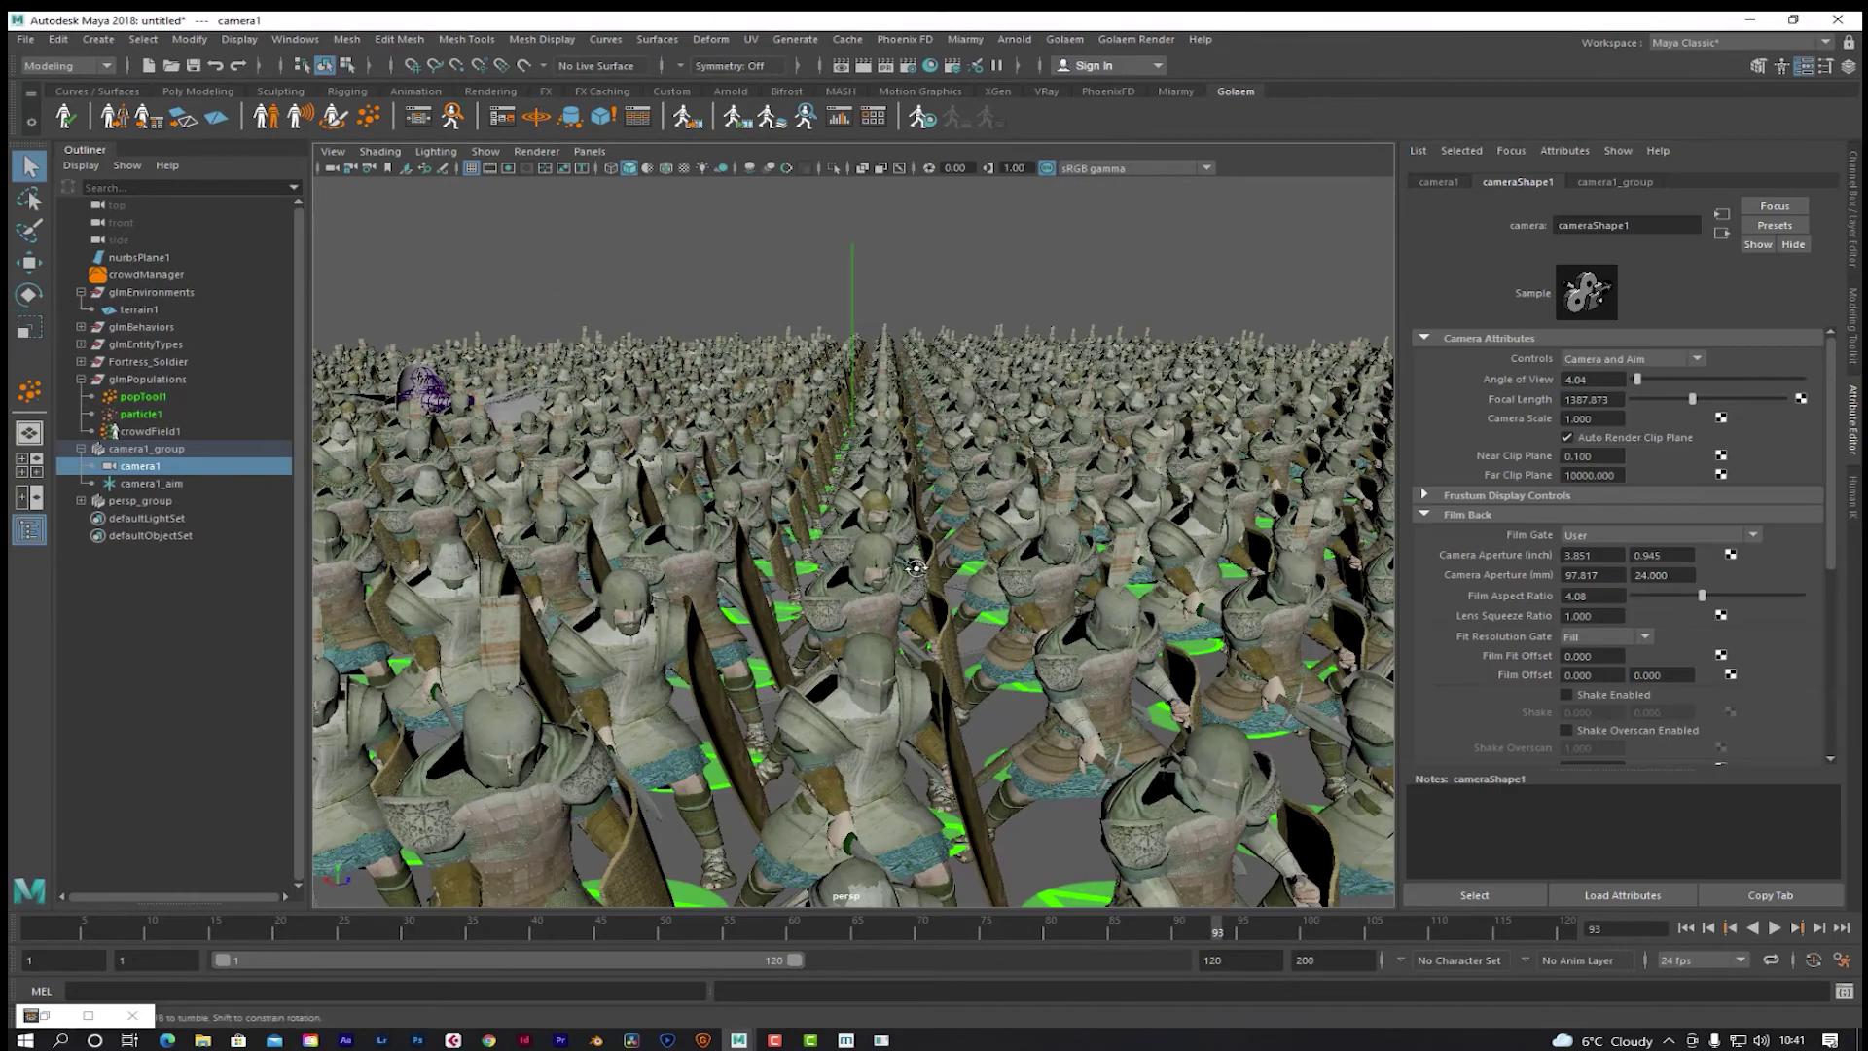
Step: Examine the soldiers up close, then play the simulation while checking the whole crowd's movement from several angles
left_click_drag(915, 566, 861, 567, "alt")
key("super")
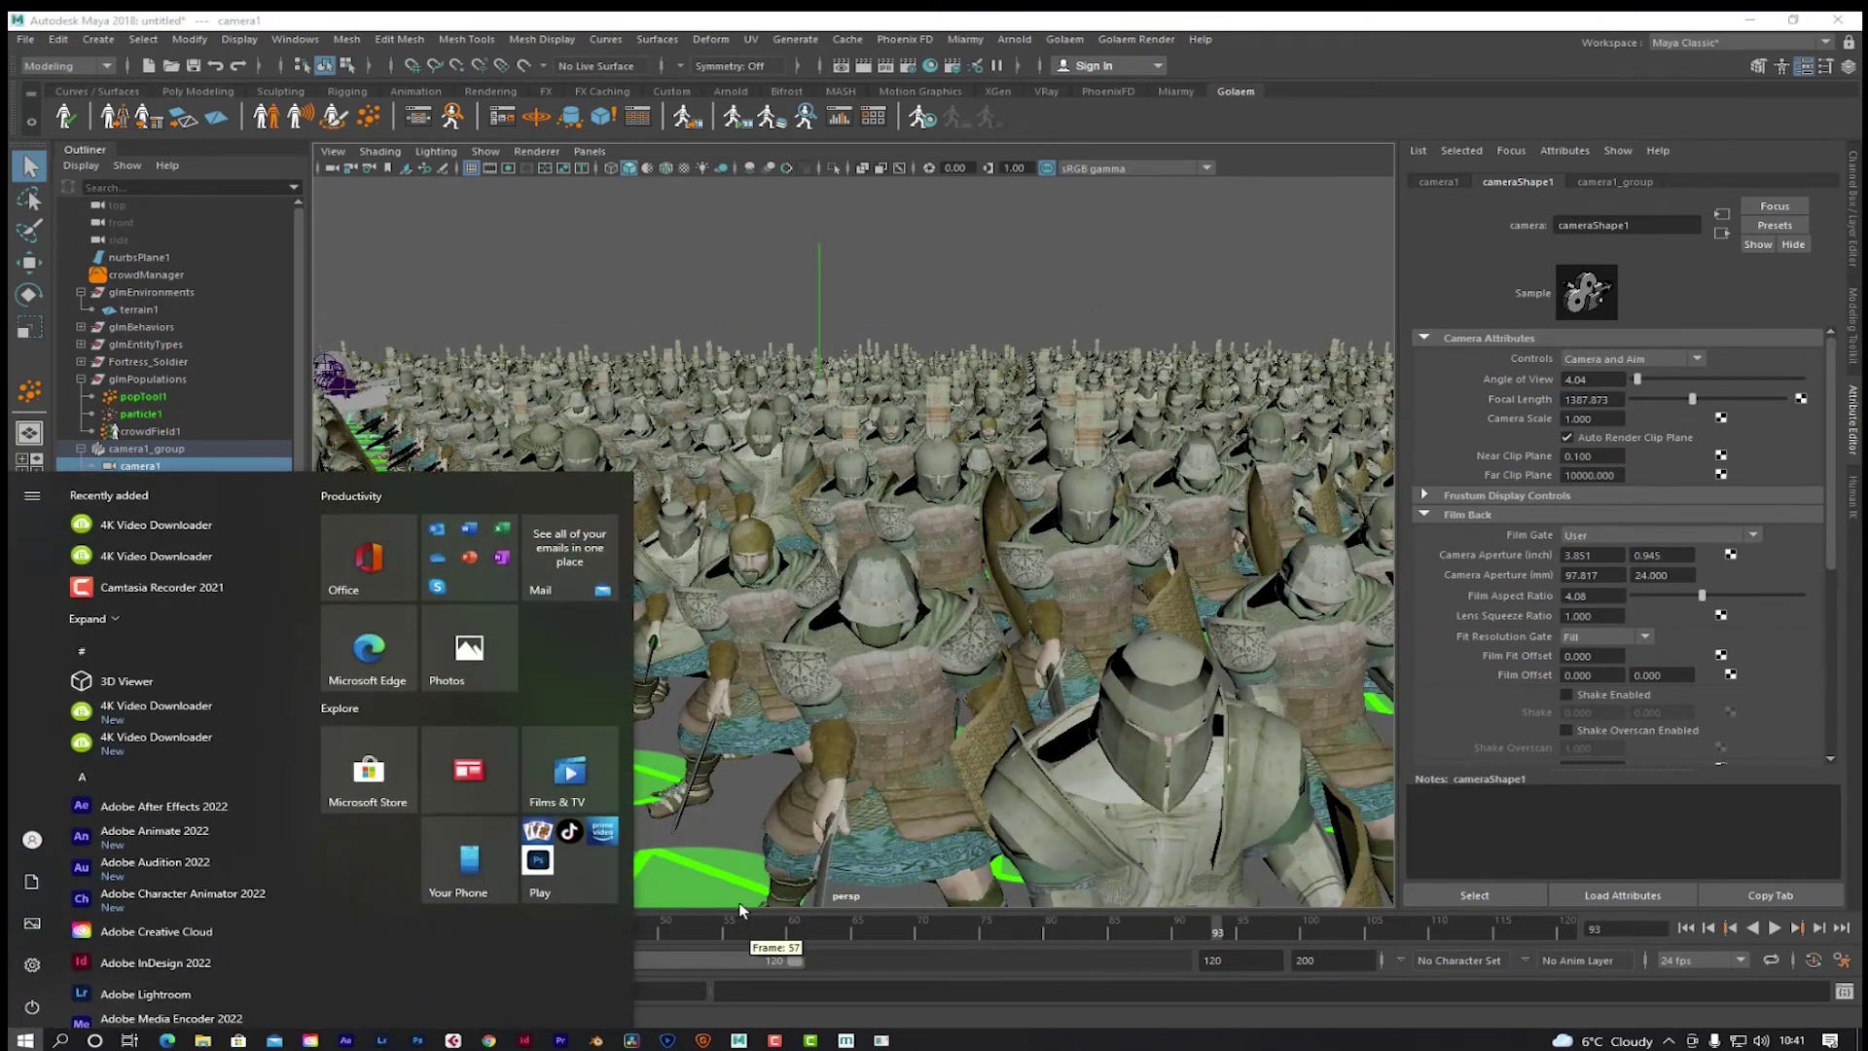
left_click(732, 918)
left_click(731, 918)
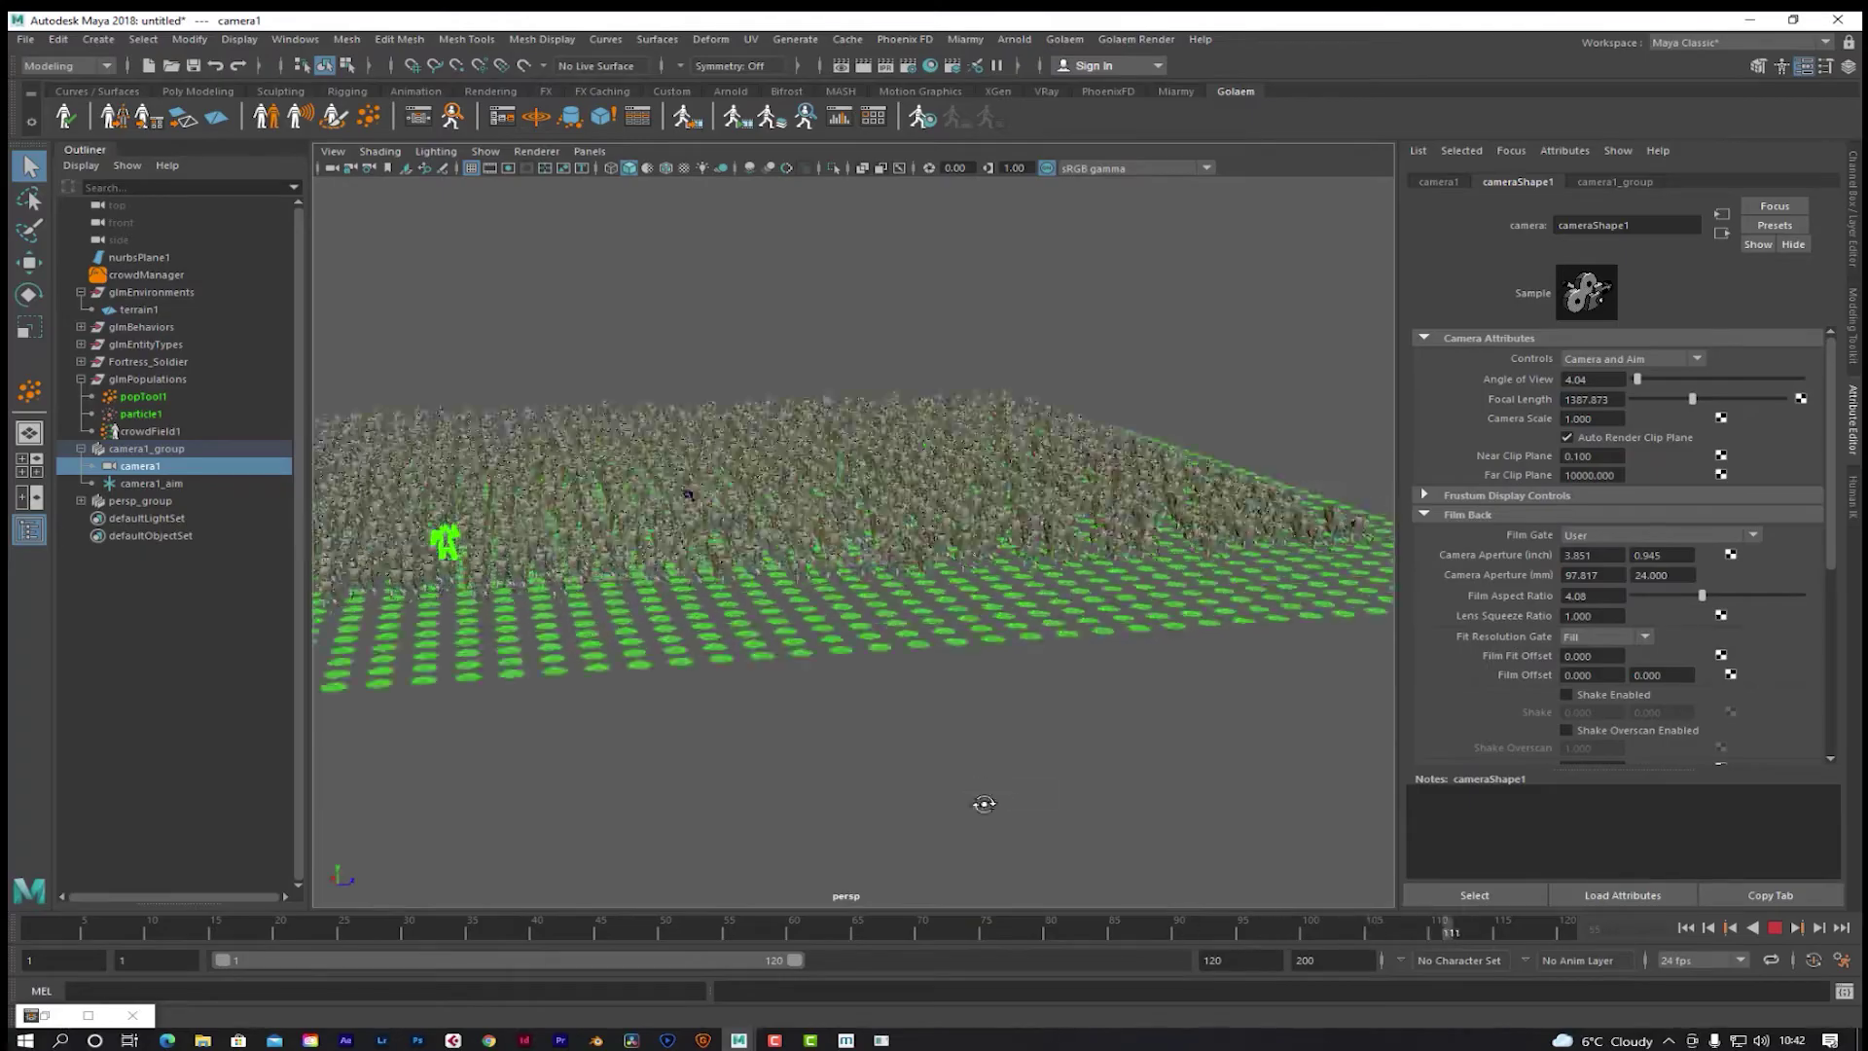
key("super")
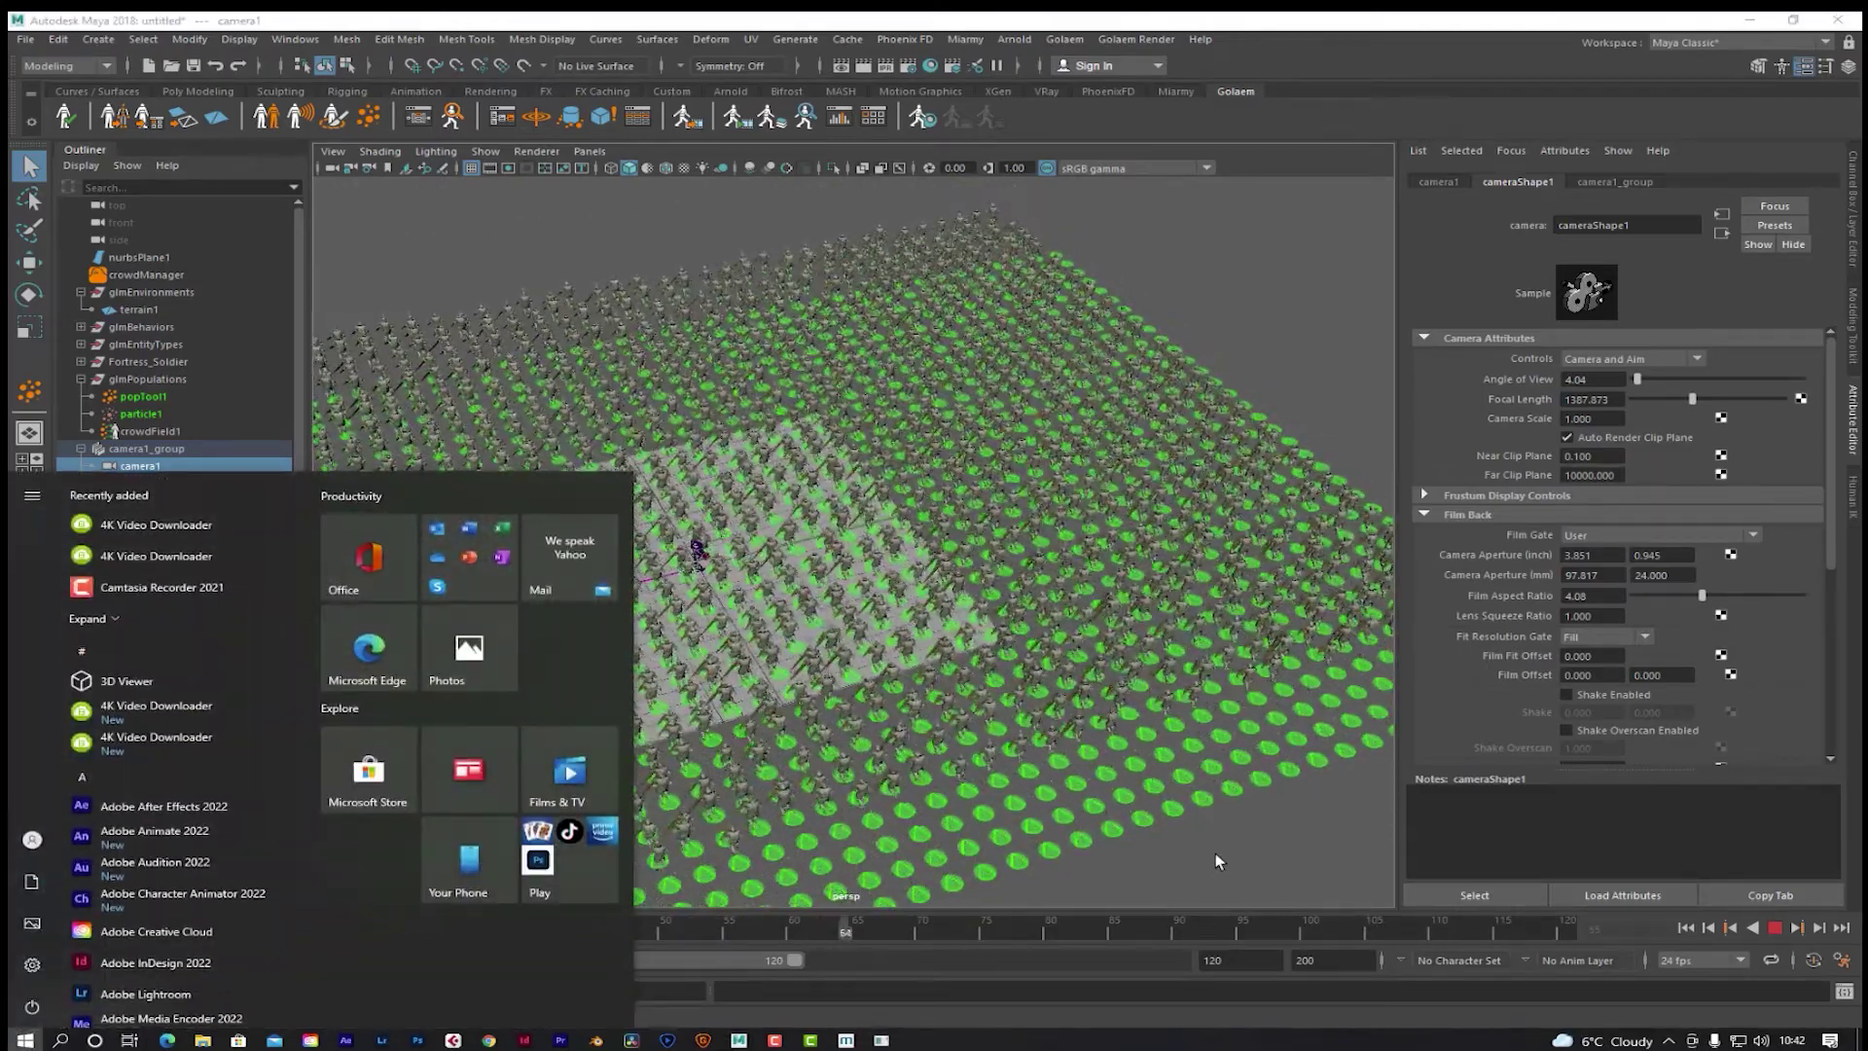
key("super")
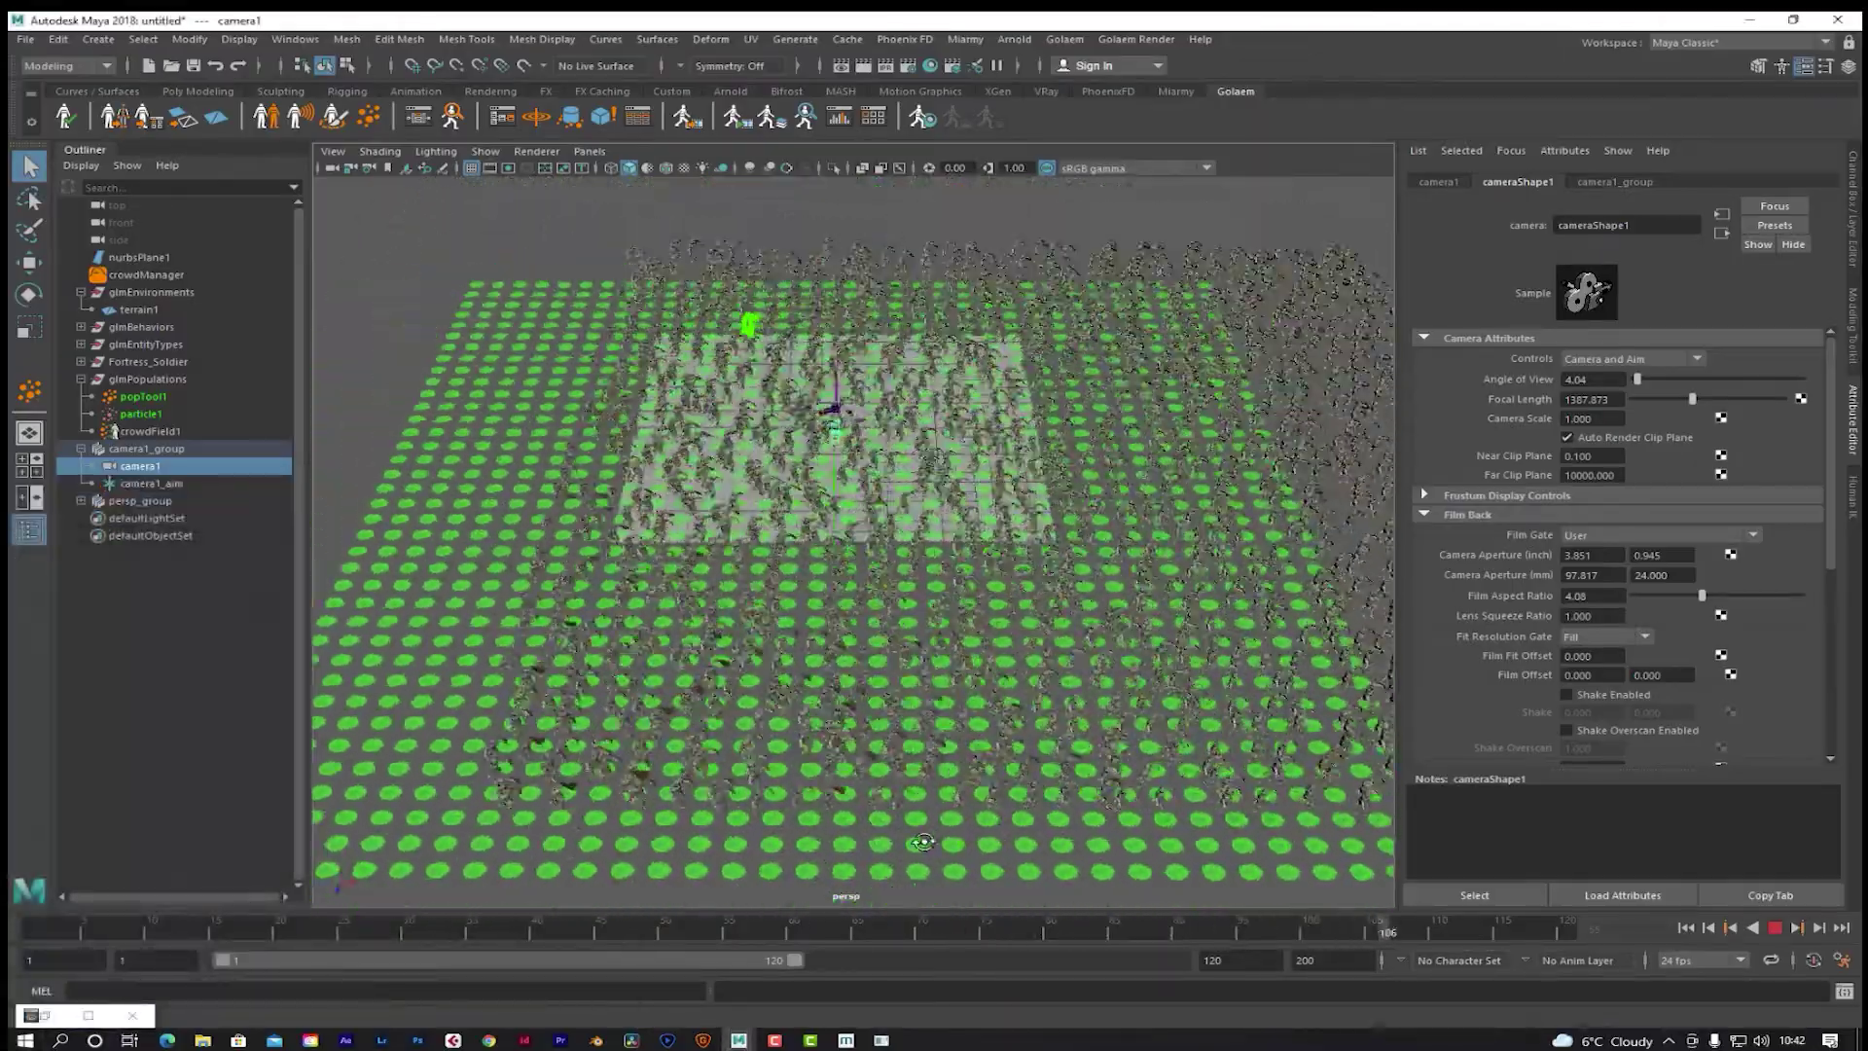
key("super")
key("super")
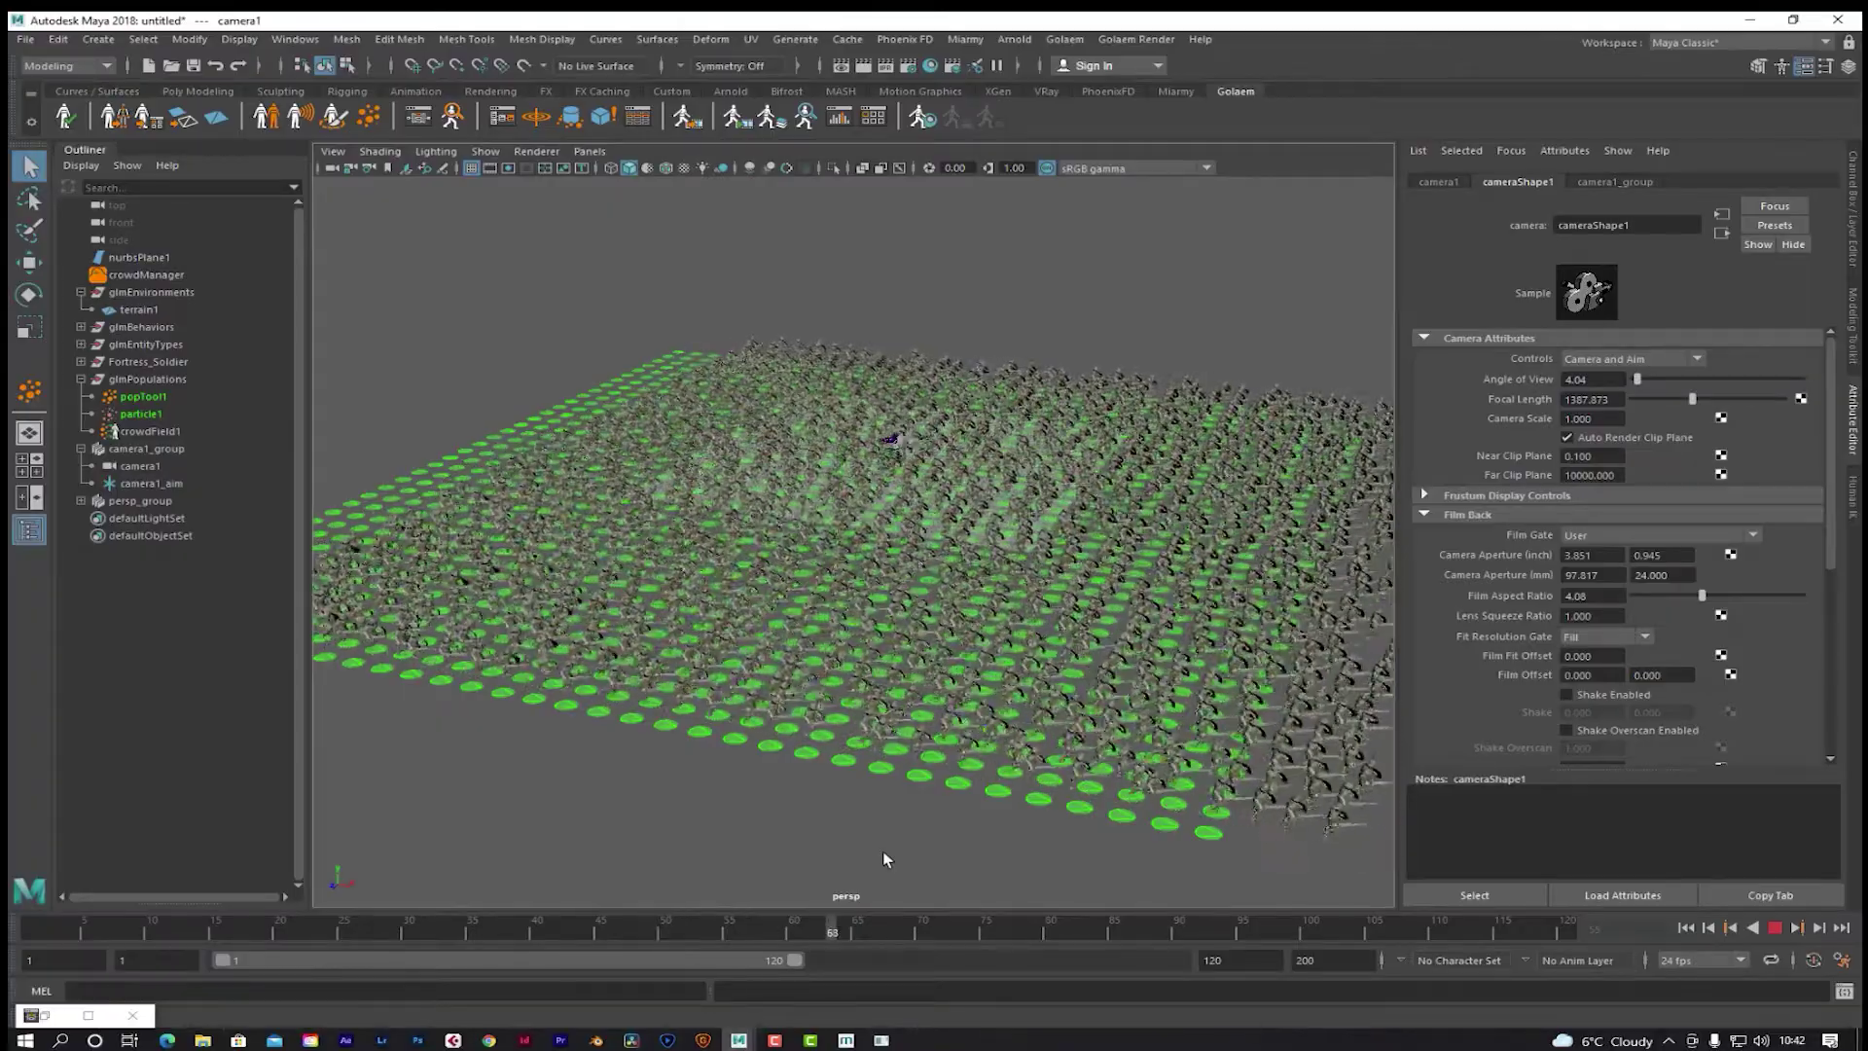